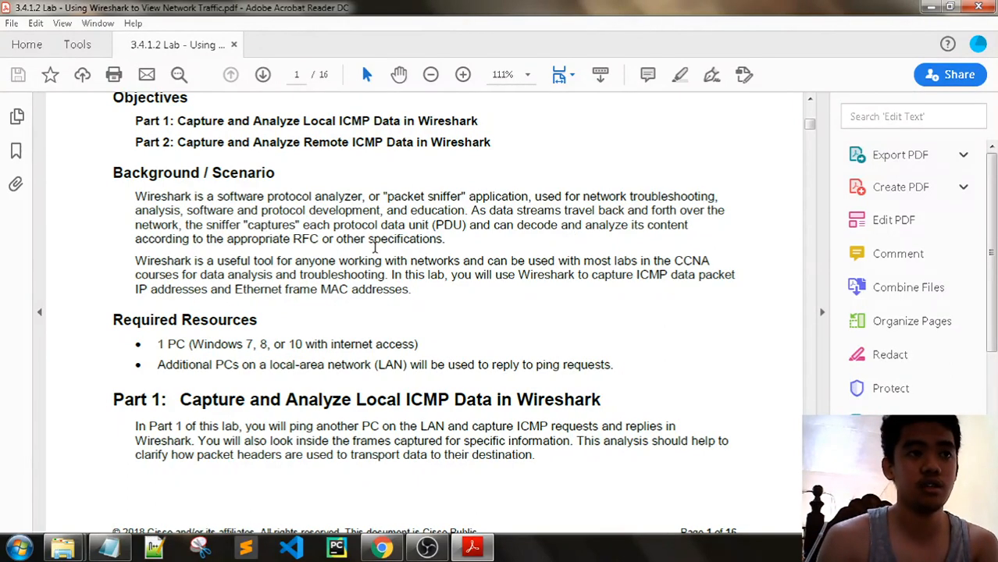
- Read the Background / Scenario and Required Resources sections of the Wireshark lab document
scroll(305, 284, down, 1)
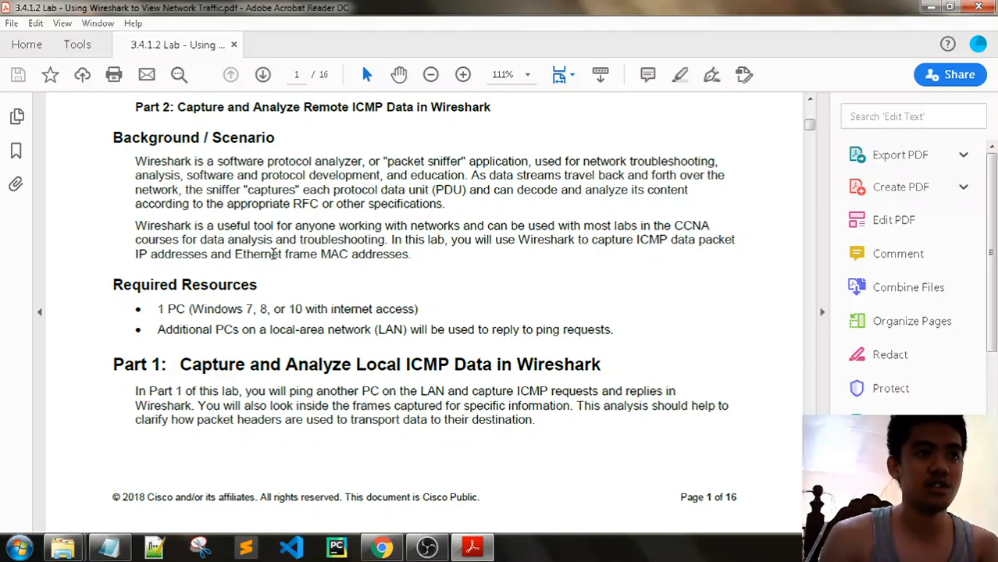
scroll(265, 226, down, 2)
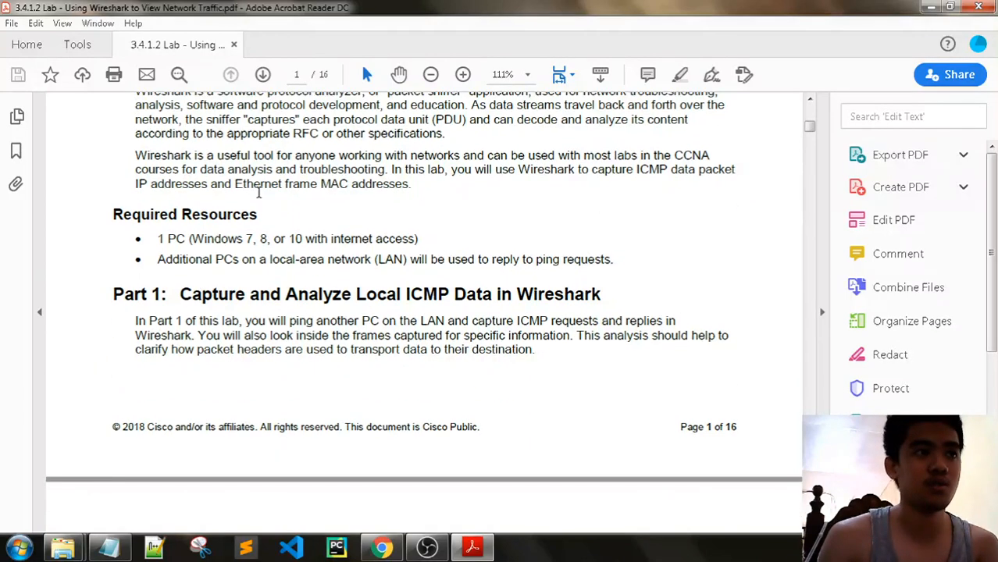
drag(414, 188, 137, 187)
click(270, 185)
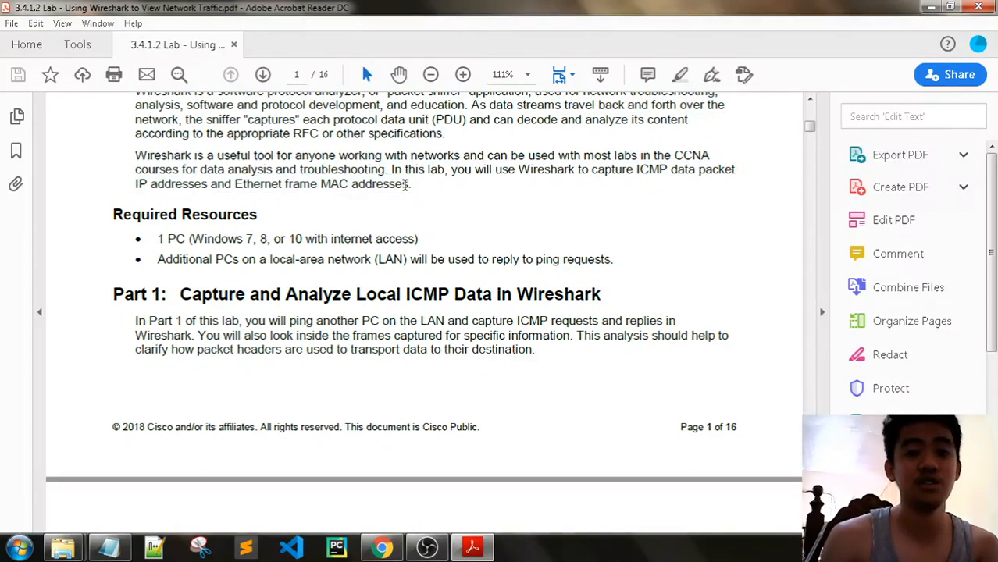
scroll(442, 225, down, 1)
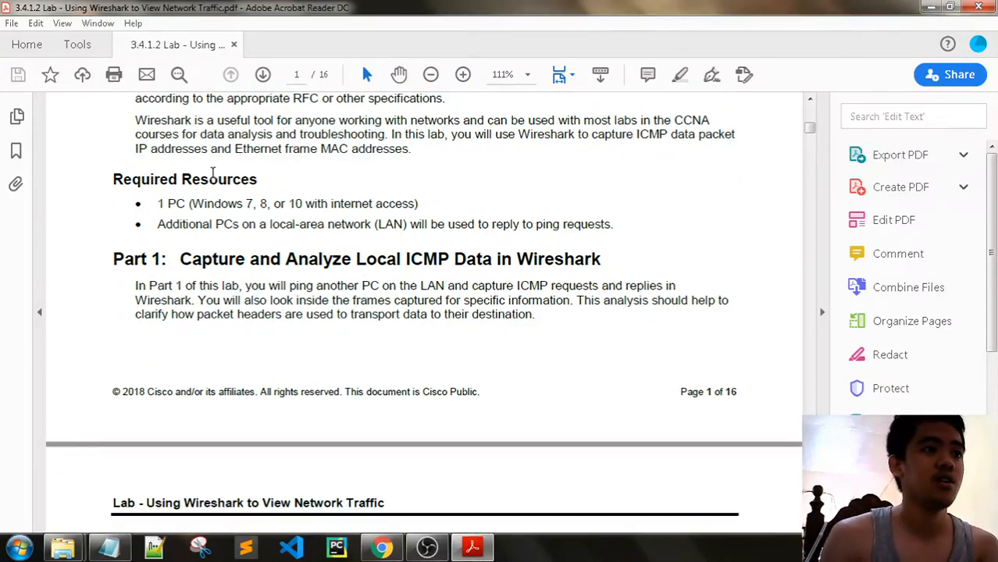
drag(259, 179, 113, 179)
drag(163, 203, 437, 205)
click(416, 225)
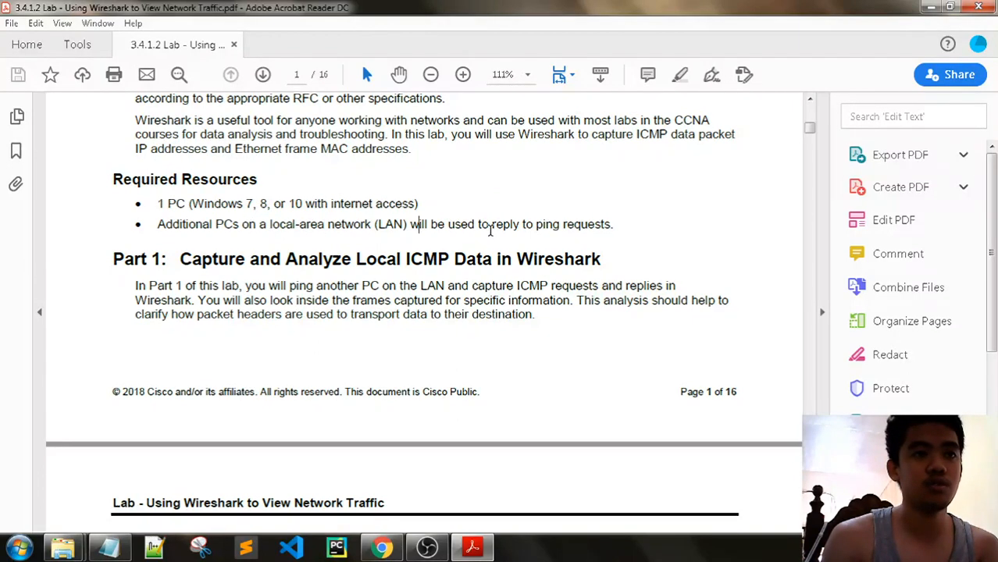
drag(624, 225, 150, 225)
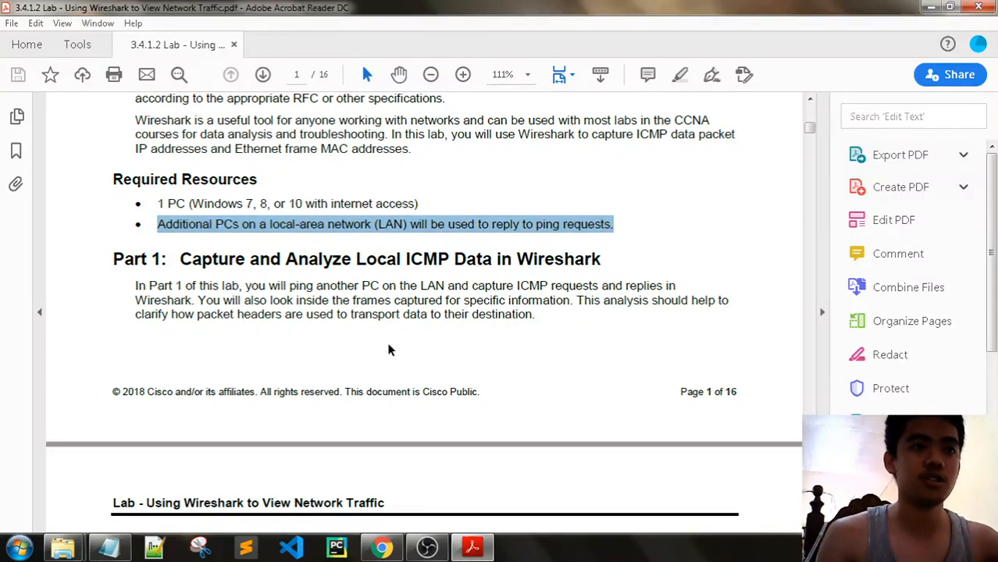
- Read the Part 1 introduction and the Step 1 instructions for retrieving the PC interface addresses
scroll(256, 380, down, 2)
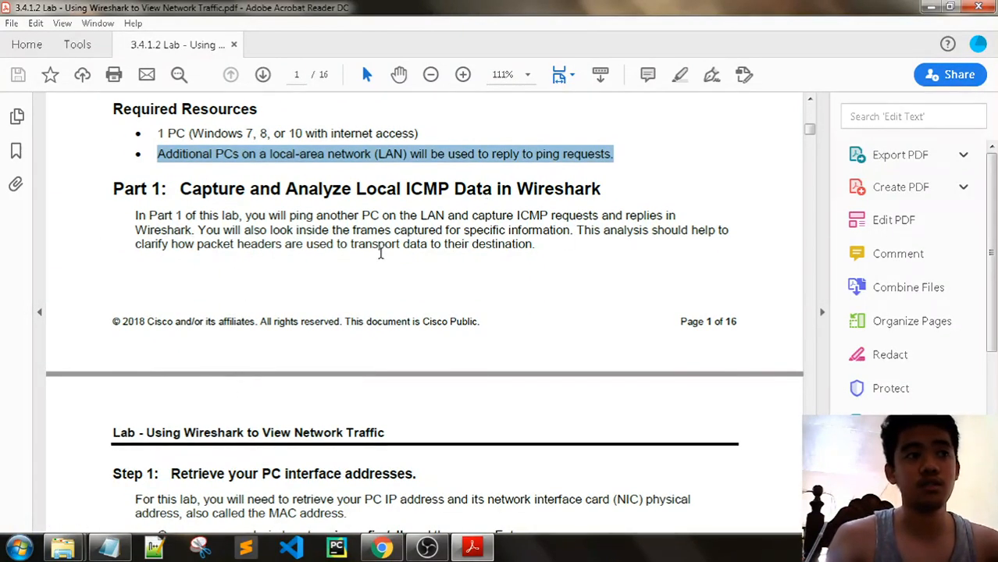
scroll(376, 210, up, 1)
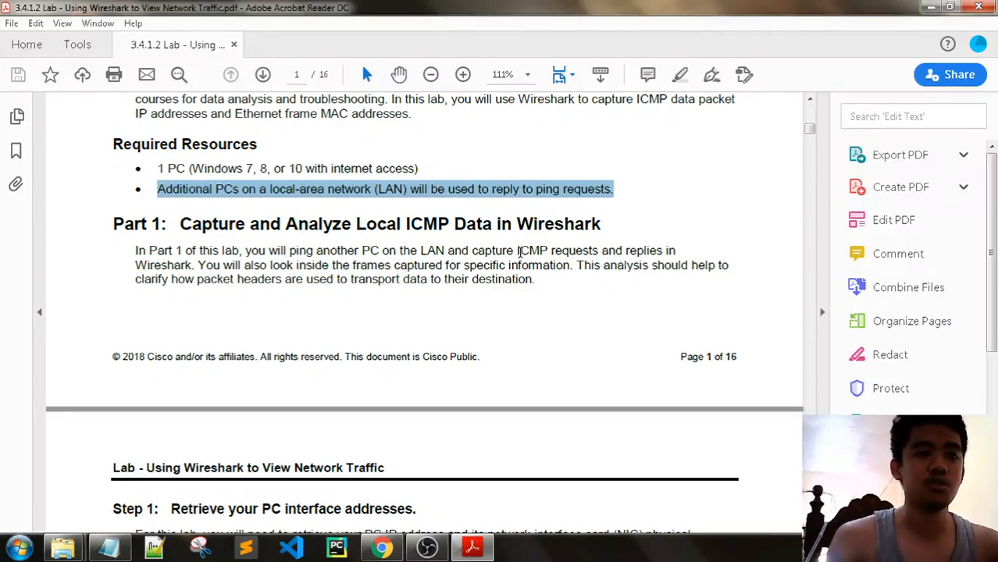
scroll(619, 237, down, 6)
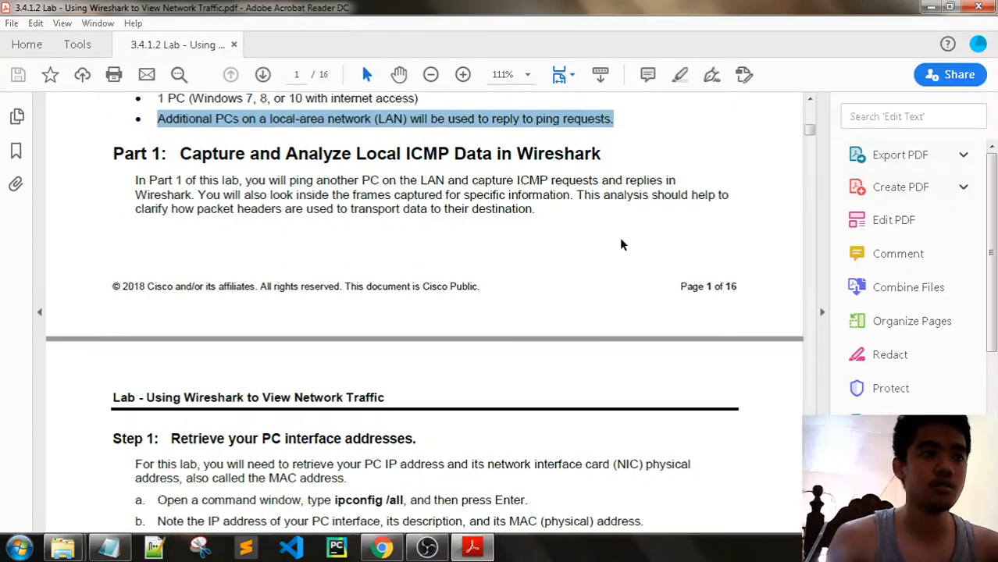
scroll(620, 236, up, 4)
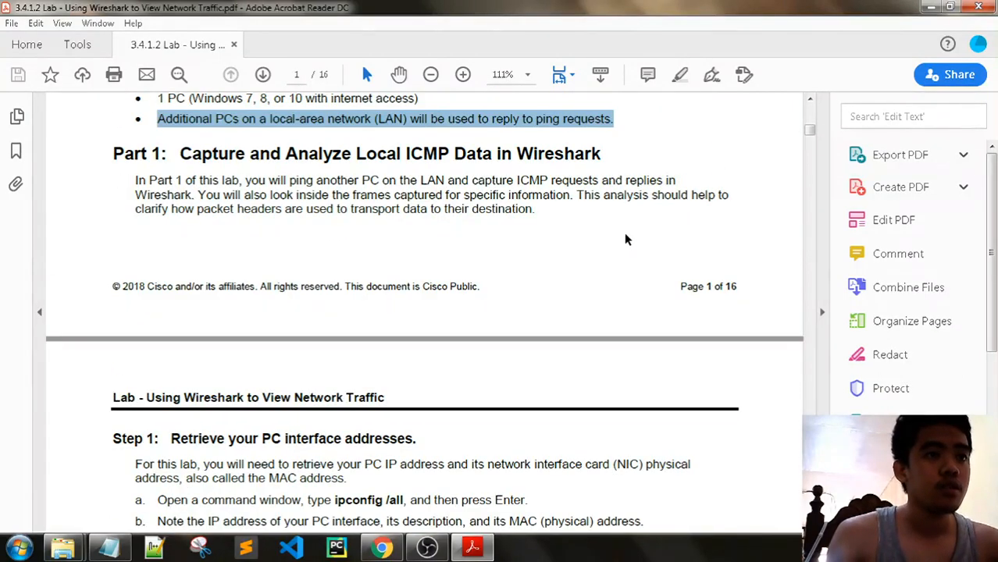
scroll(629, 235, down, 1)
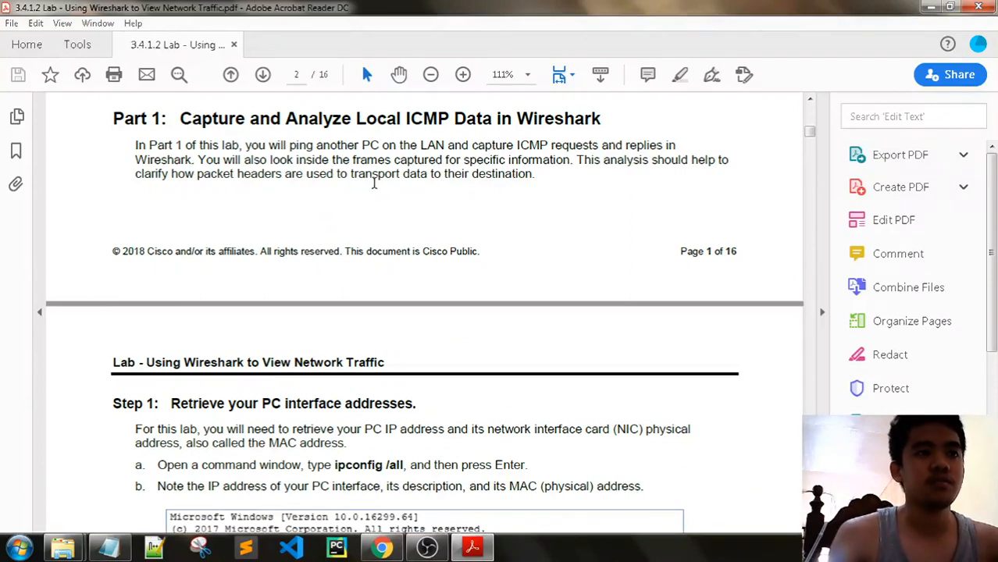
scroll(374, 182, down, 3)
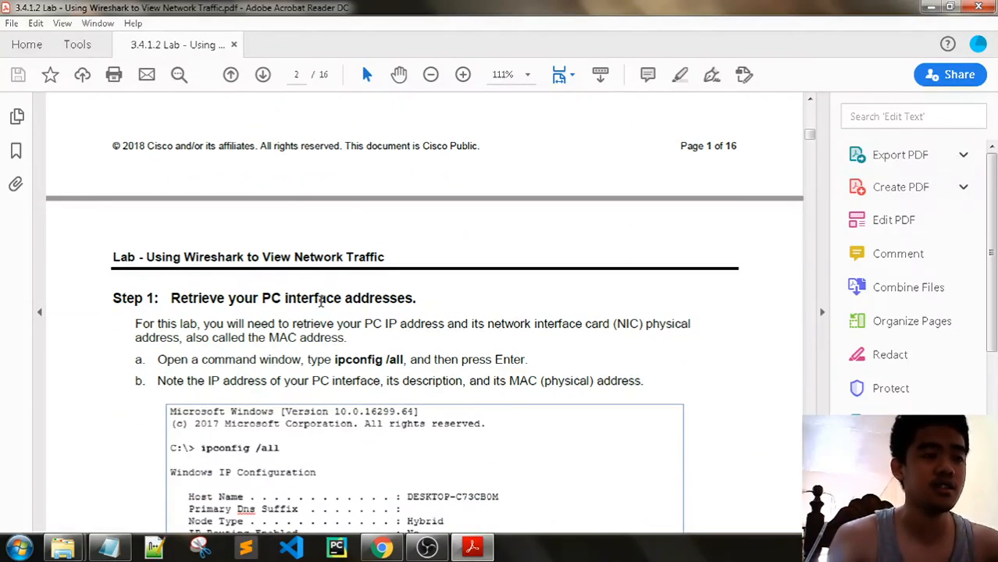
scroll(319, 302, down, 1)
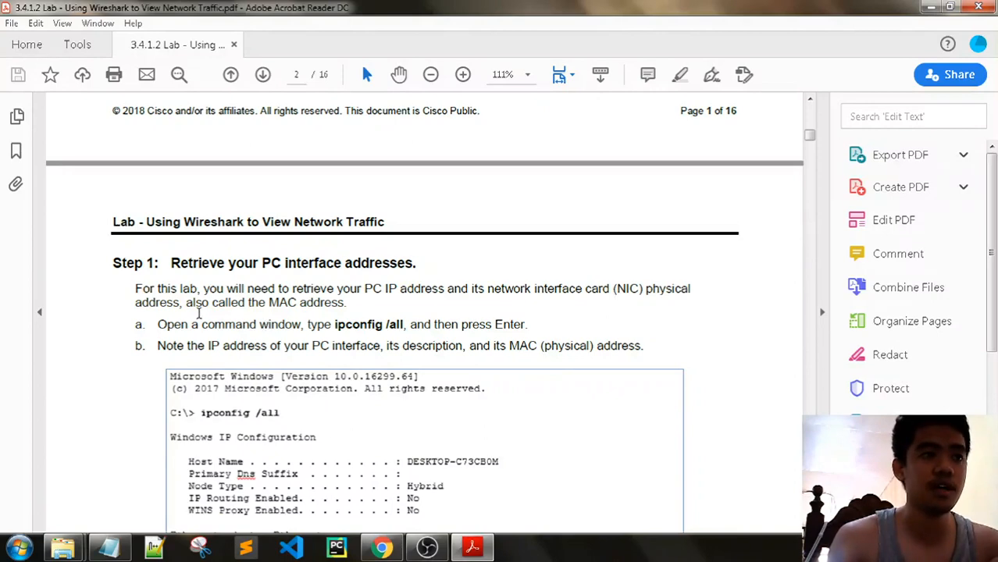
scroll(334, 311, down, 2)
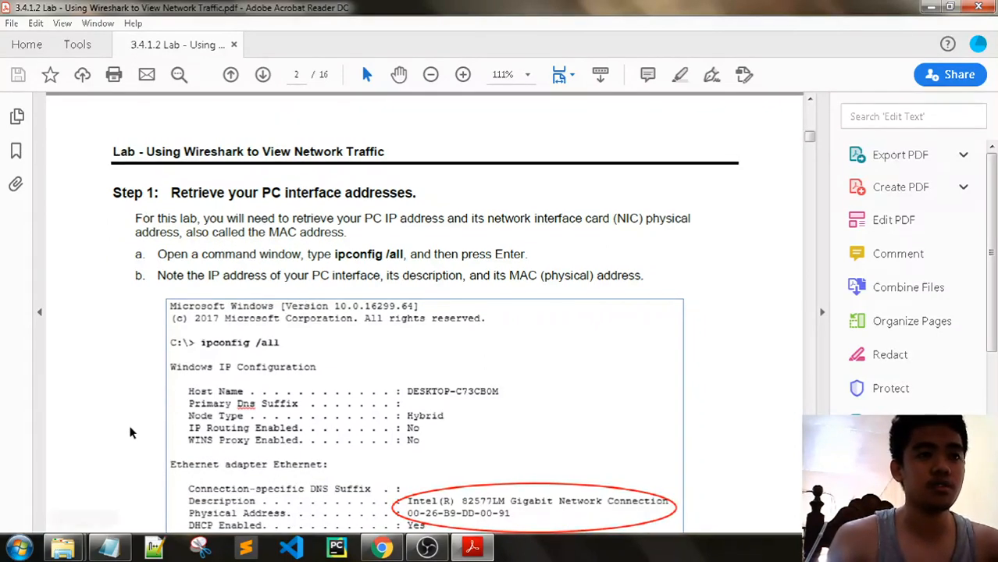
- Try to run ipconfig /all in a standard Command Prompt, then close that window
click(19, 548)
text(cmd)
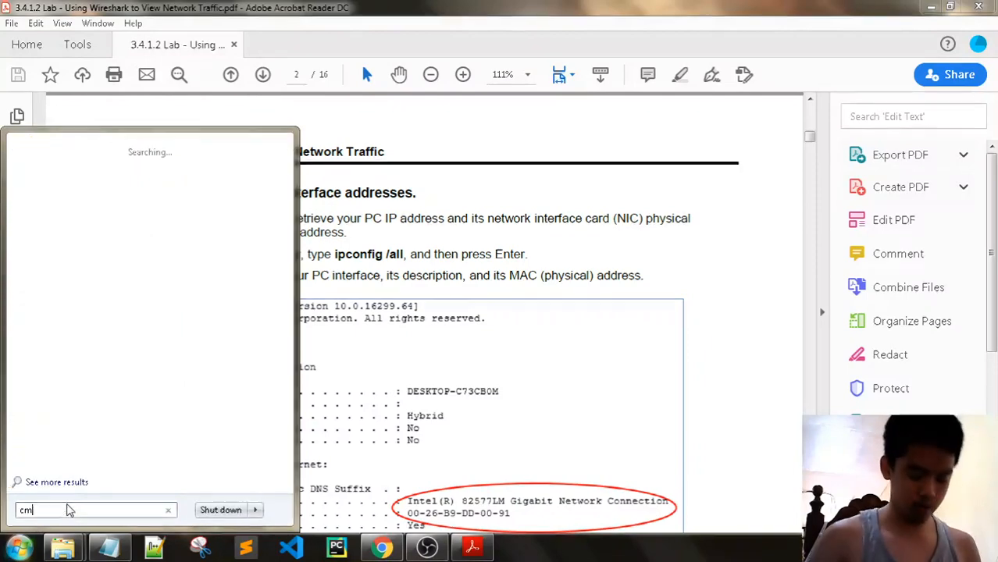
key(Return)
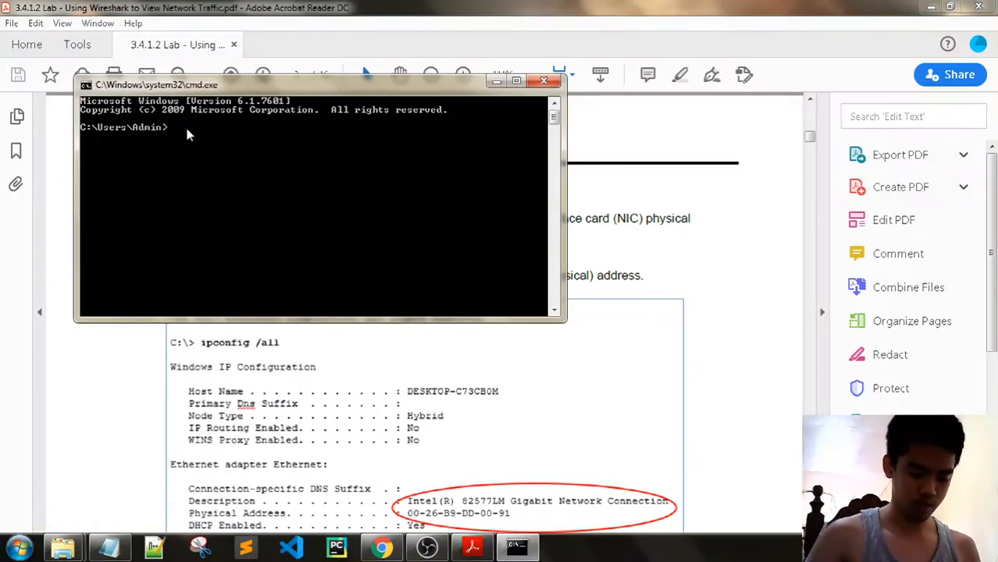
text(ipconfig)
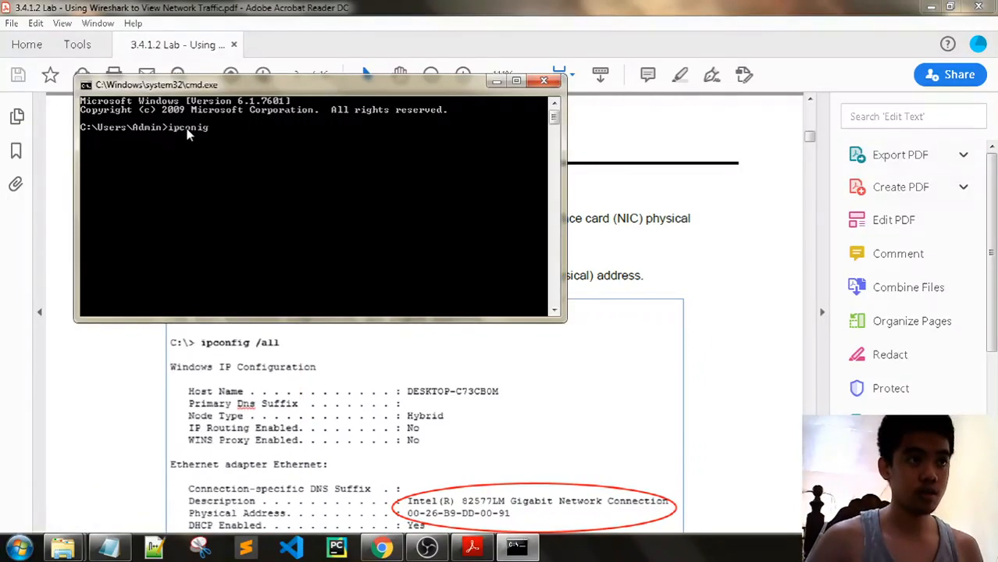
text(fi)
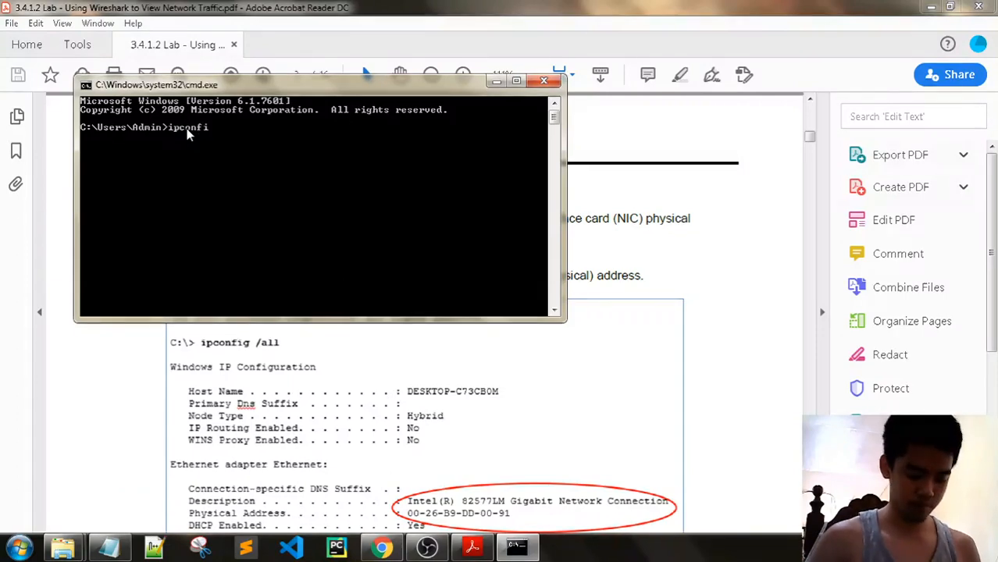
text(g /all)
key(Return)
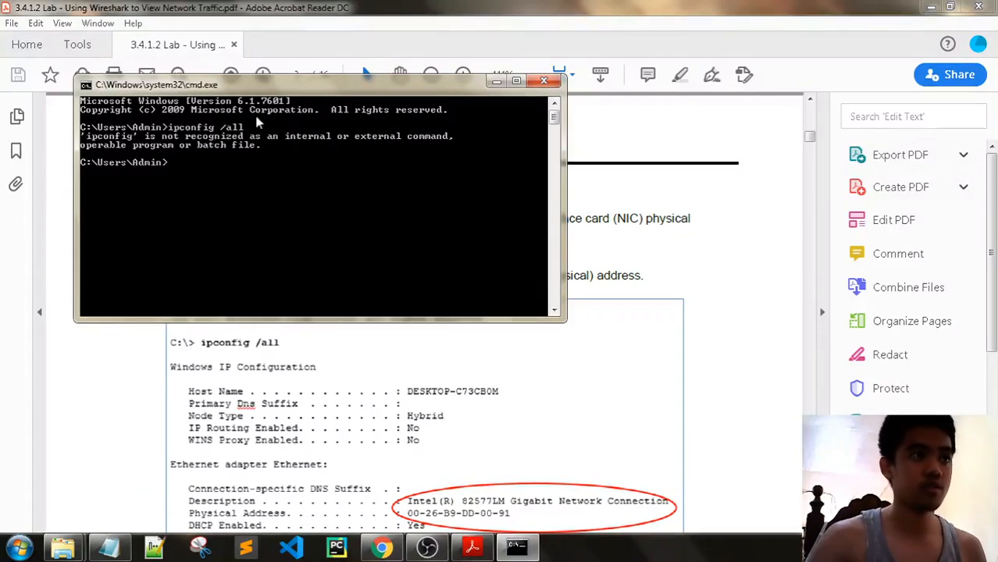
click(545, 81)
- Open Command Prompt as administrator and run ipconfig /all to list the PC's interface addresses
key(super)
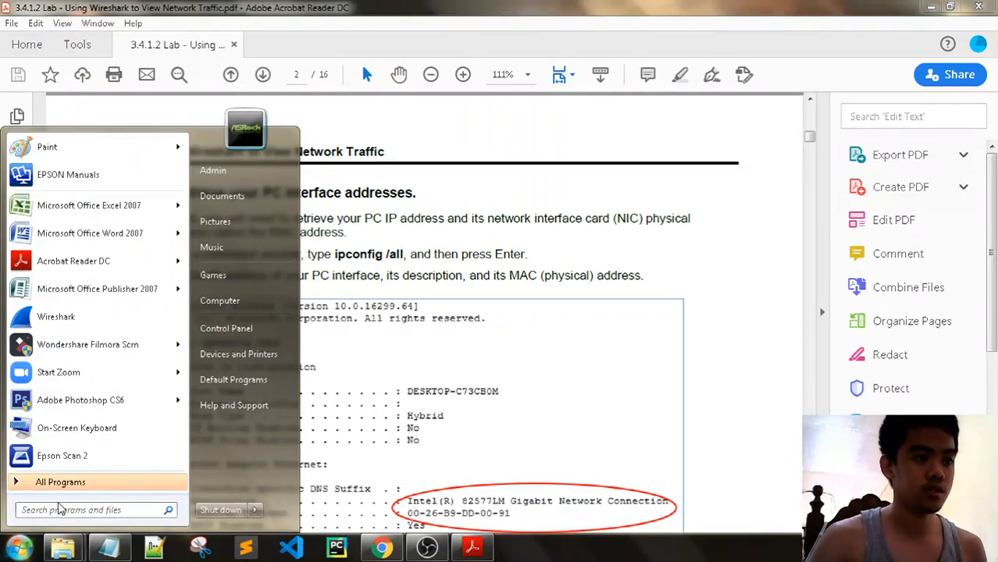
text(cmd)
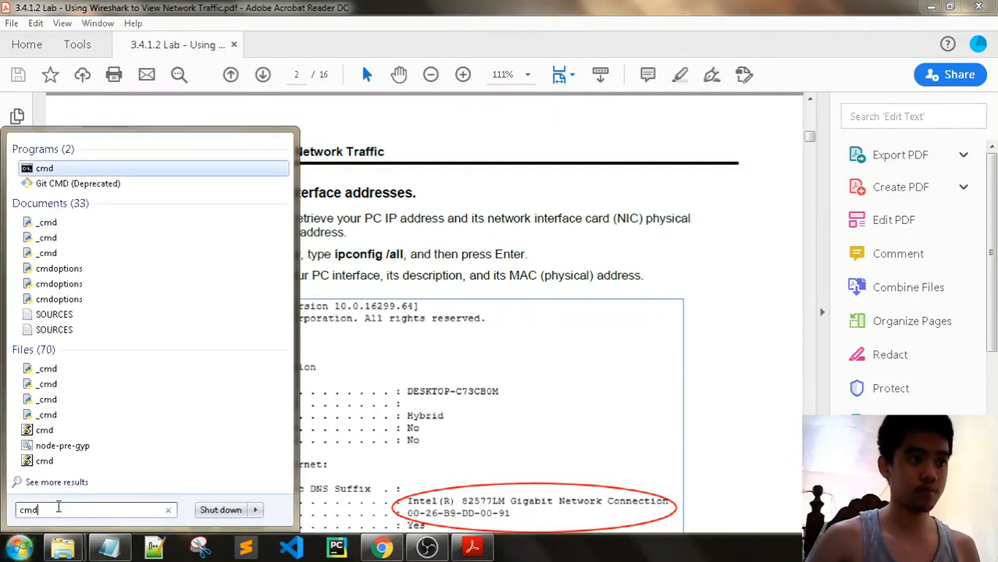
right_click(45, 172)
click(94, 218)
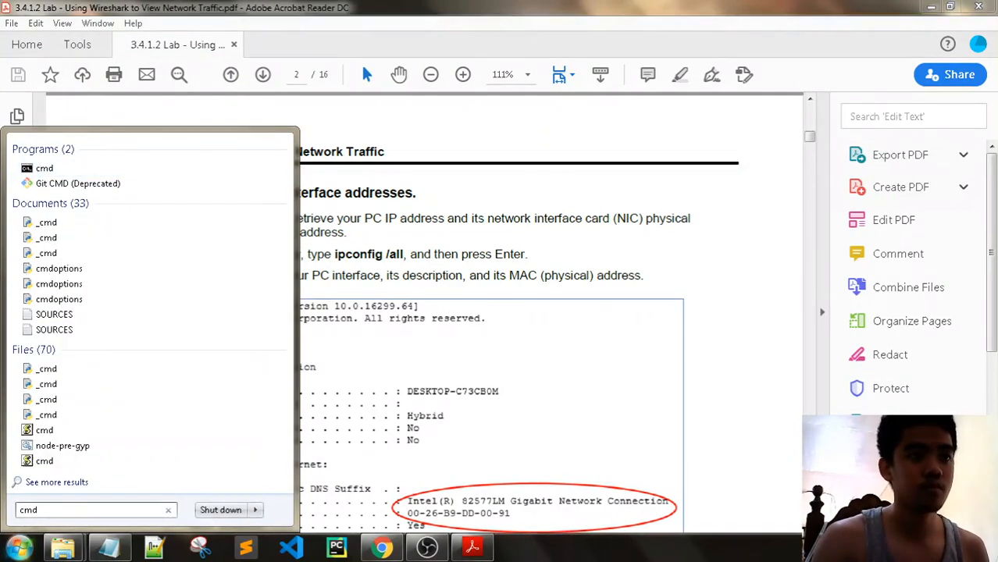
text(ipco)
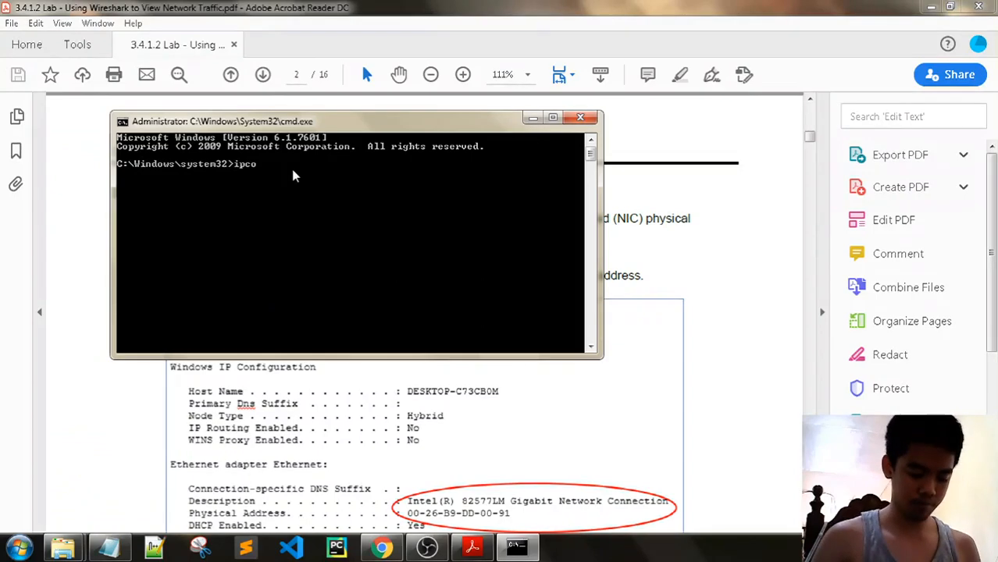
text(nfig /all)
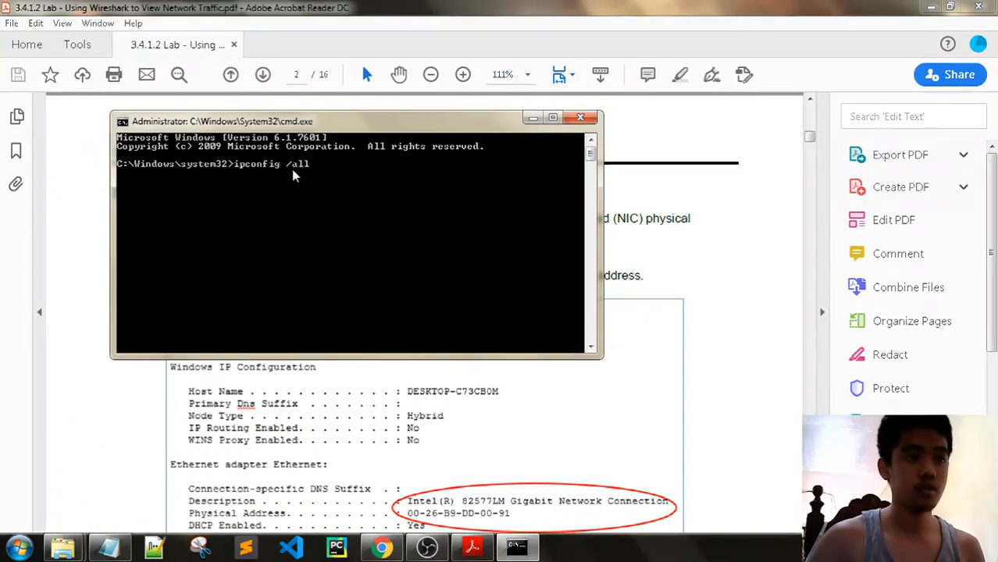
key(Return)
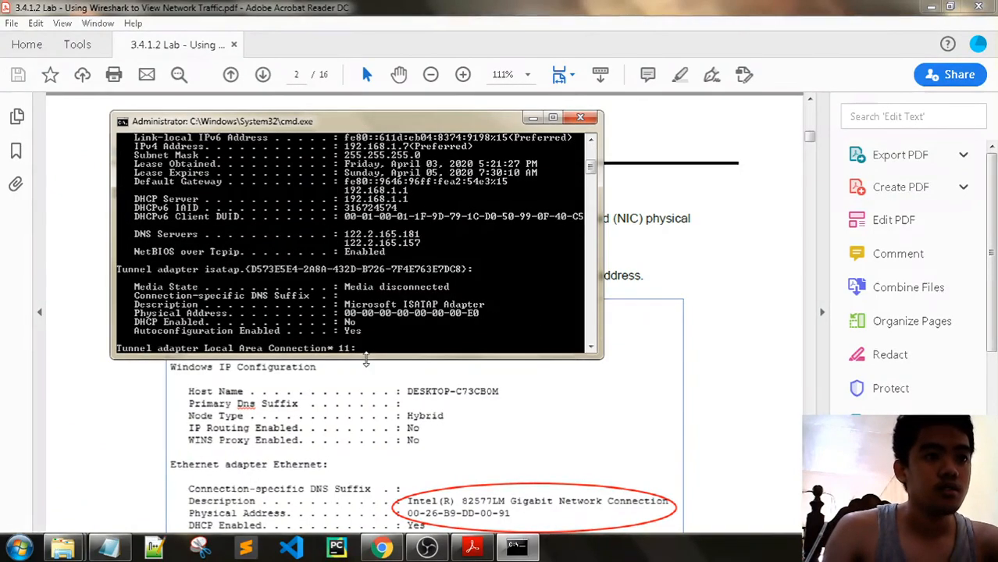
- Switch to Notepad and delete all existing text in the untitled document
key(alt+Tab)
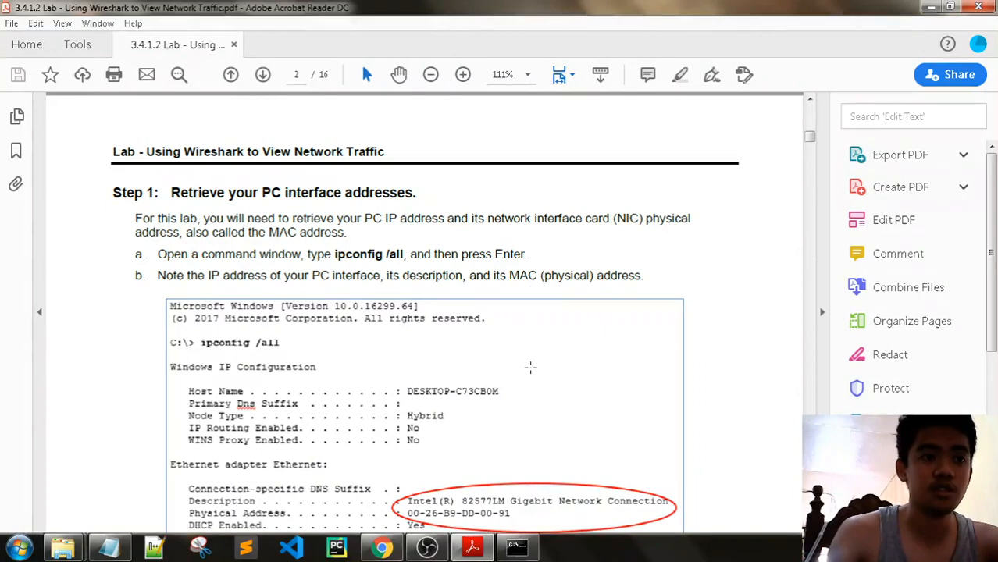
click(109, 547)
click(762, 147)
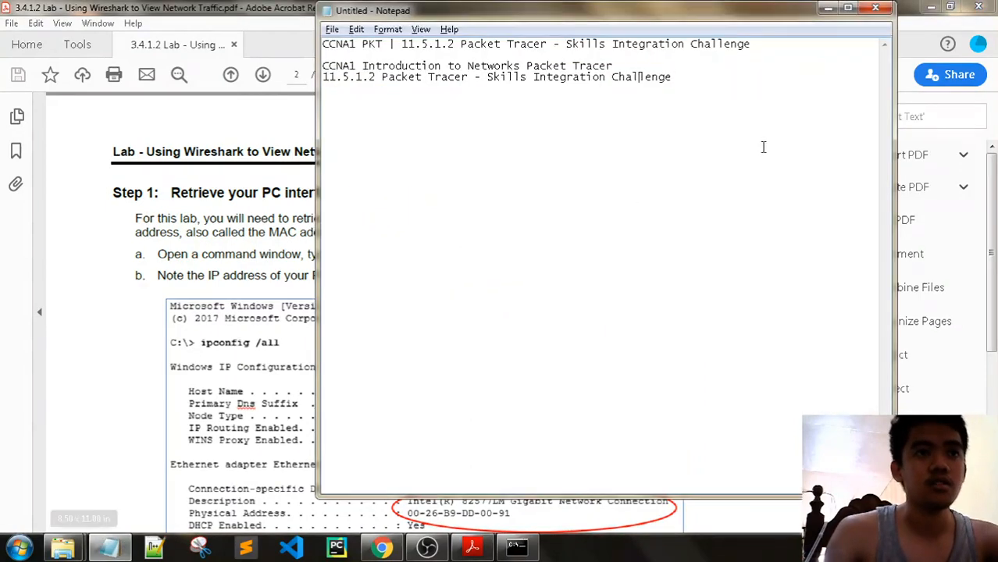
key(ctrl+a)
key(Delete)
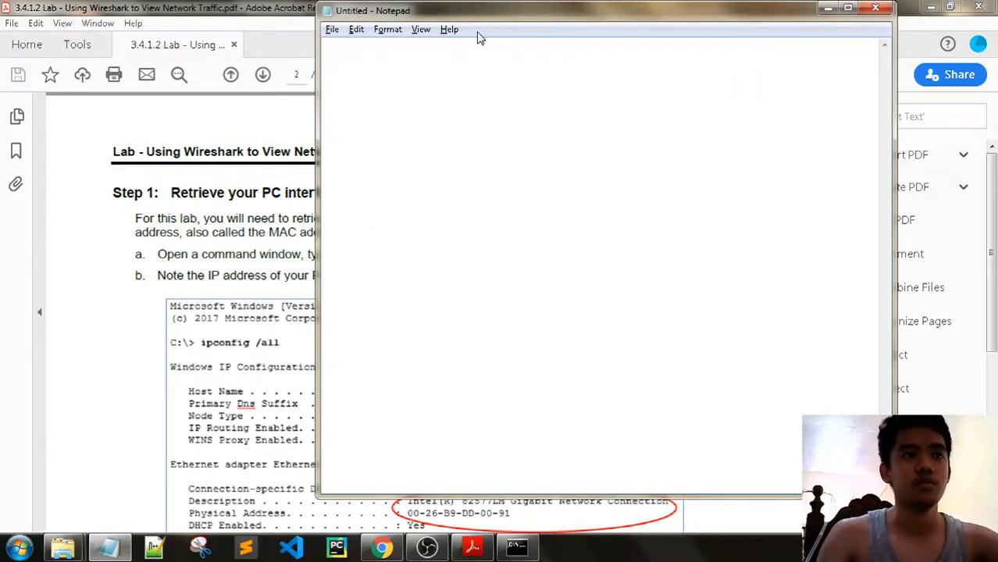
- Open Notepad's font settings and accept them
click(388, 29)
click(407, 60)
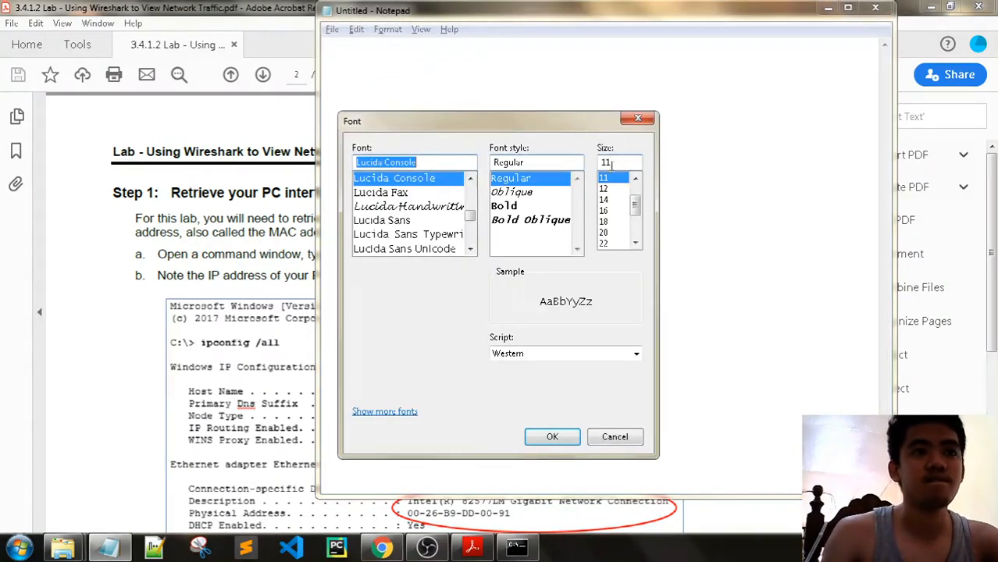
click(552, 437)
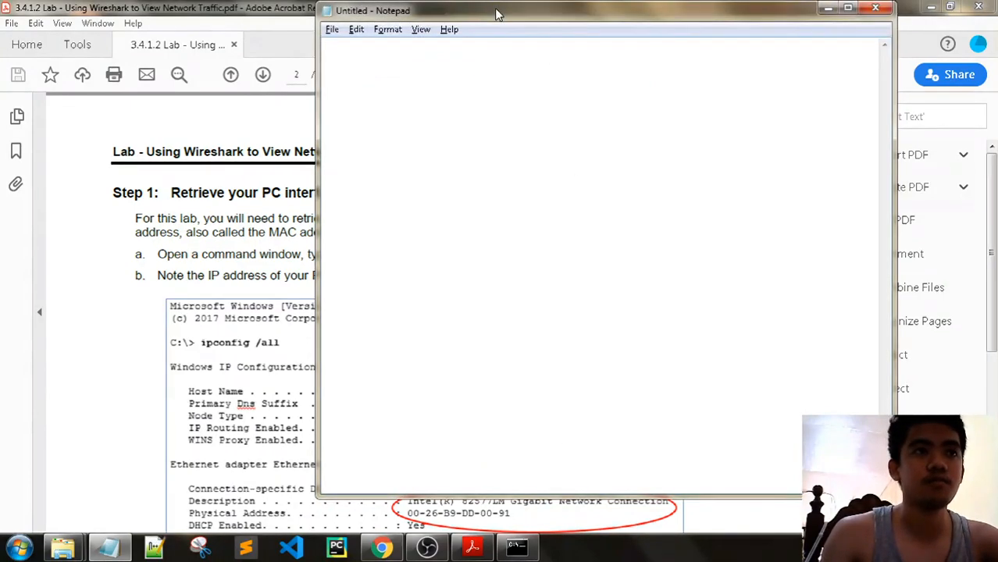
- Arrange the Notepad and Command Prompt windows side by side, with the Ethernet adapter details of the ipconfig output in view
drag(497, 13, 226, 22)
key(alt+Tab)
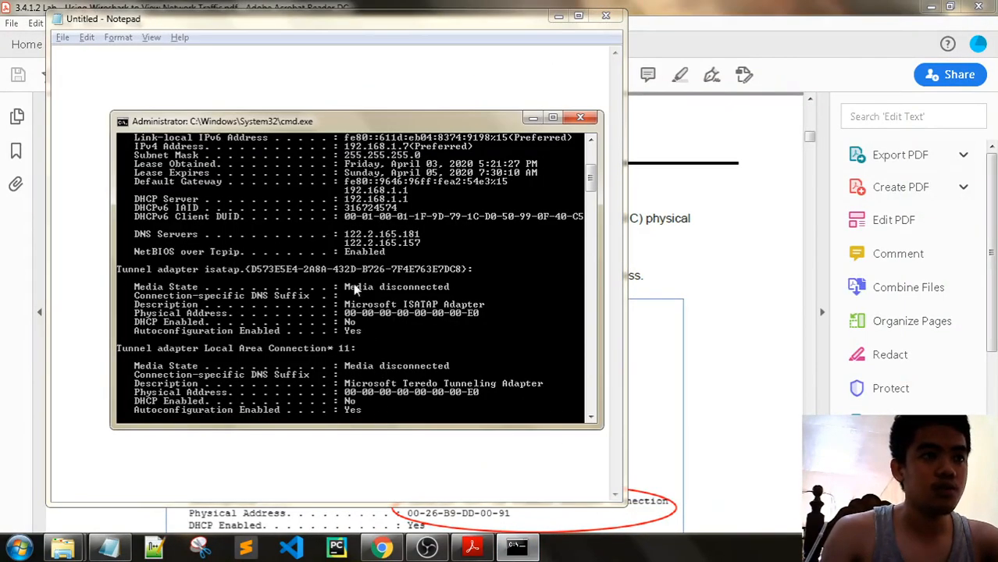
scroll(355, 289, up, 6)
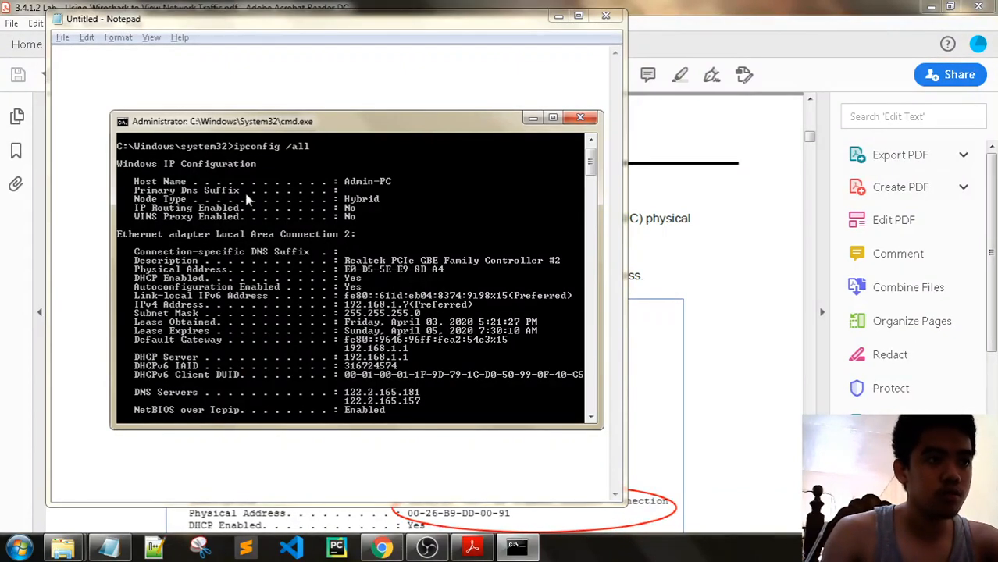
click(172, 64)
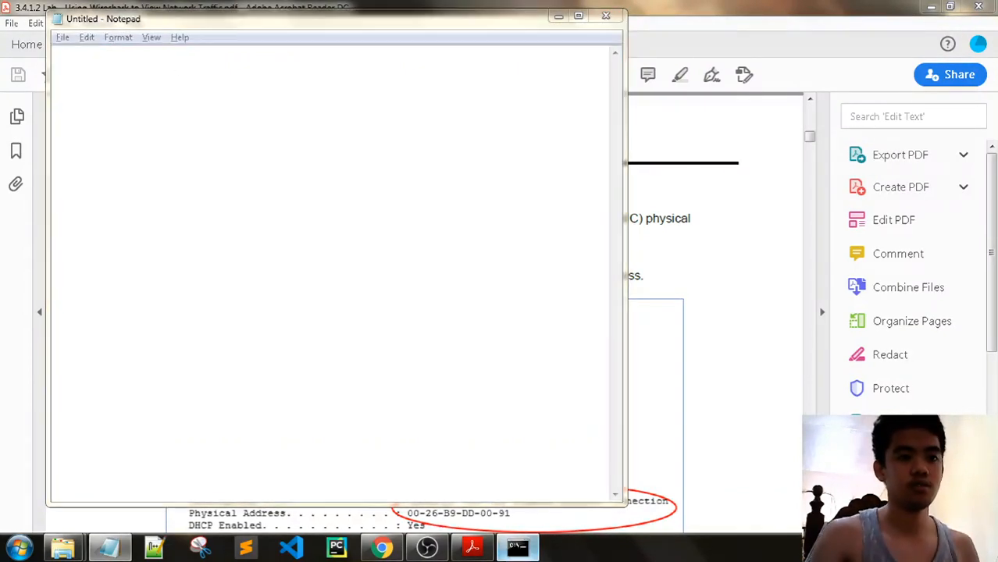
key(alt+Tab)
drag(371, 21, 687, 23)
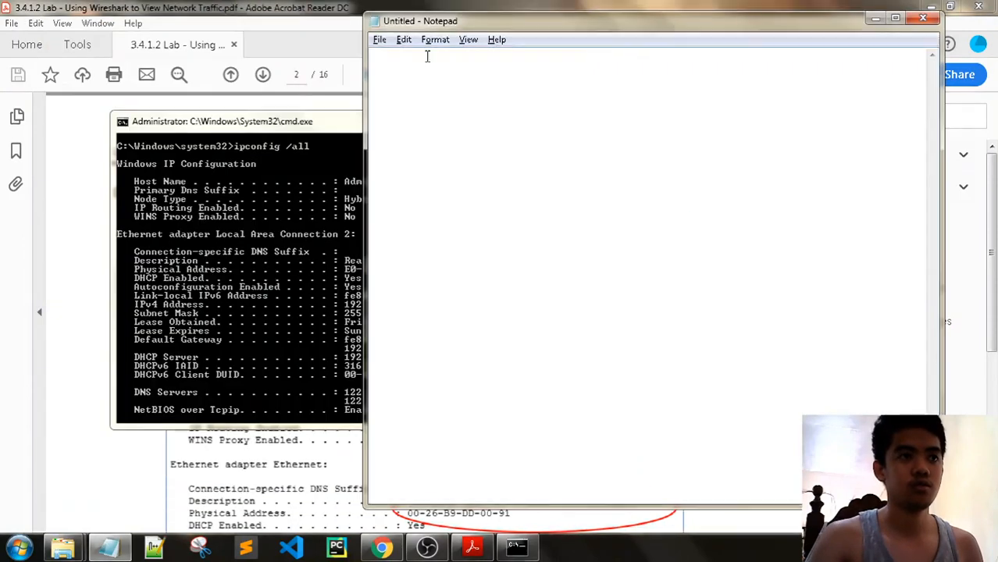
drag(278, 129, 196, 105)
click(448, 68)
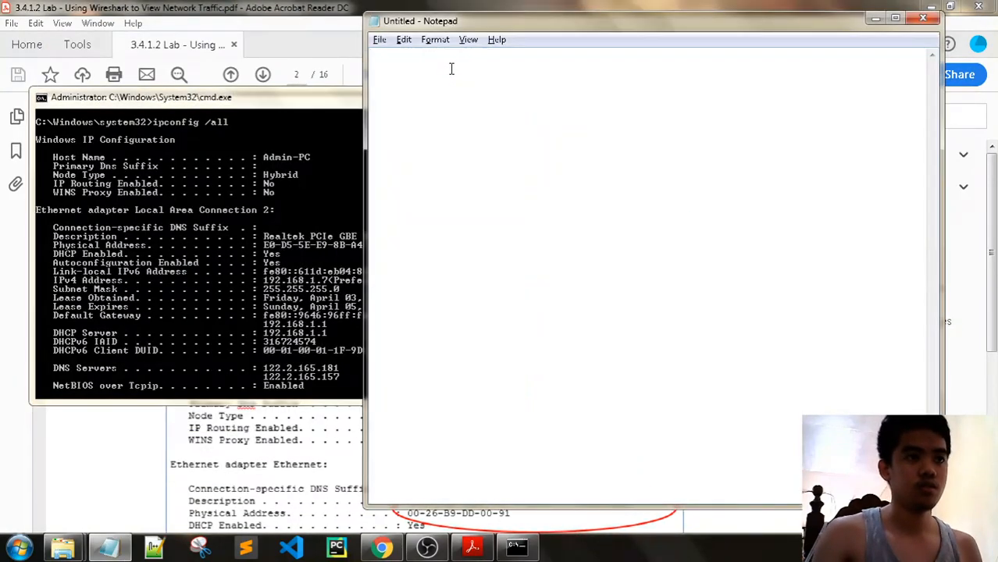
- Note the PC's IPv4 address 192.168.1.7 in Notepad and reposition the Command Prompt window, keeping both windows in view
text(192.168.1.7)
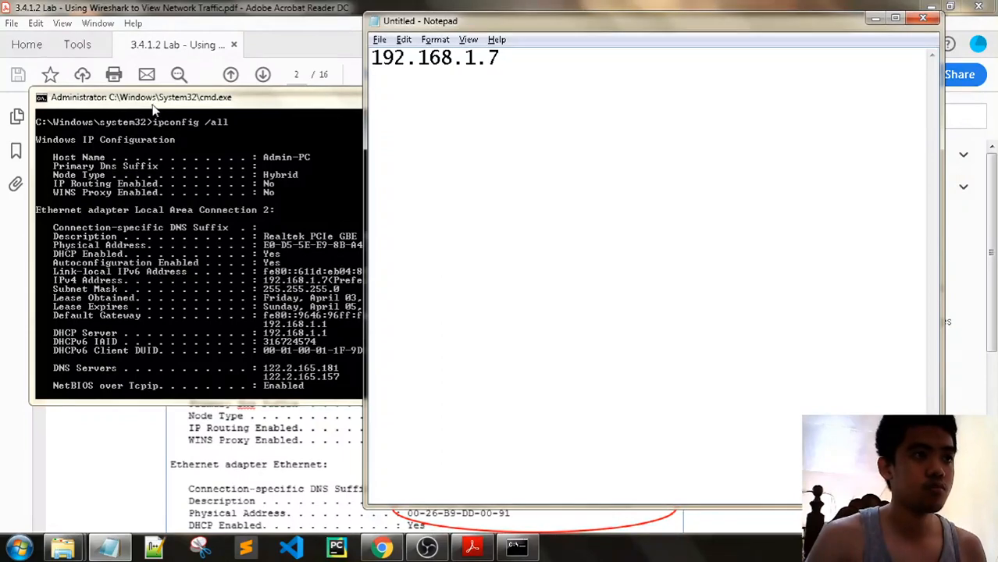
drag(153, 97, 122, 173)
click(316, 133)
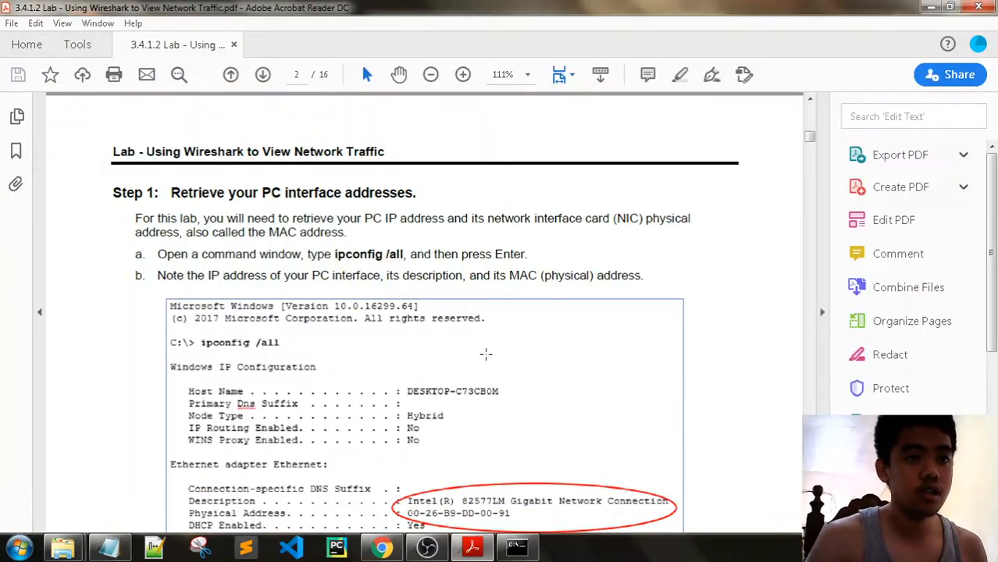
click(529, 554)
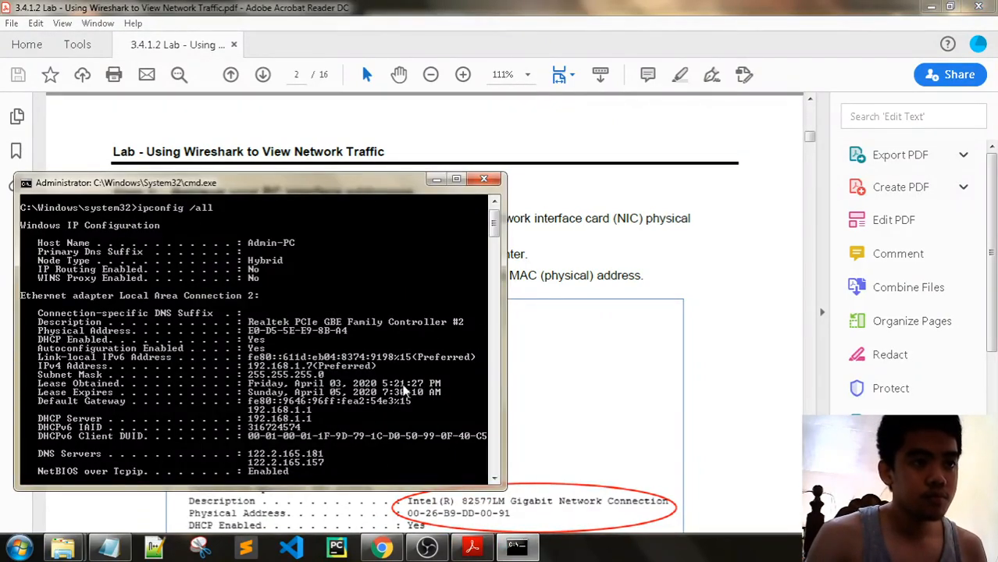
key(alt+Tab)
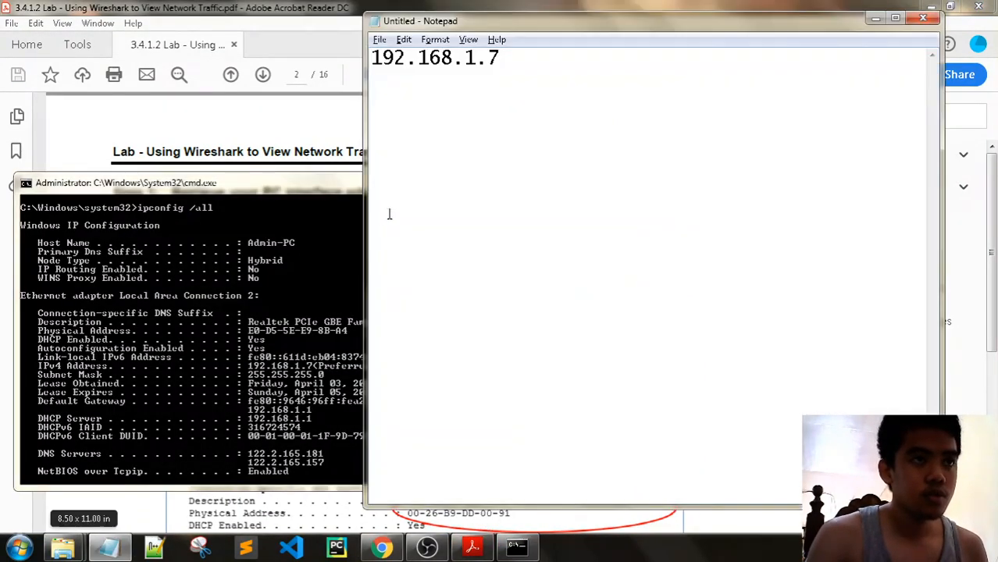
- Add the heading "Desktop" on its own line above the IP address in the note
click(378, 55)
key(Return)
text(Desktop)
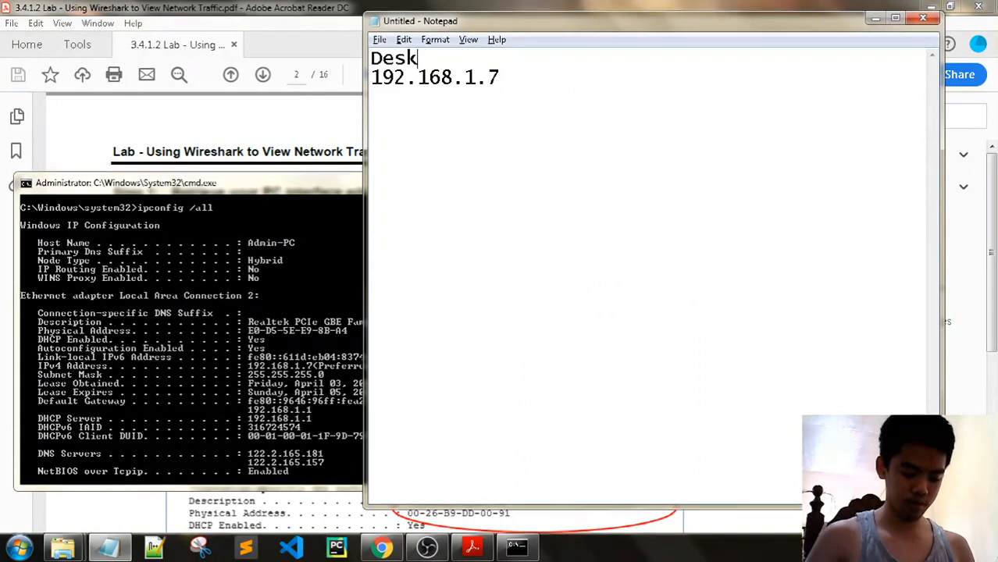
key(Down)
key(Right)
key(Right)
key(Right)
key(Right)
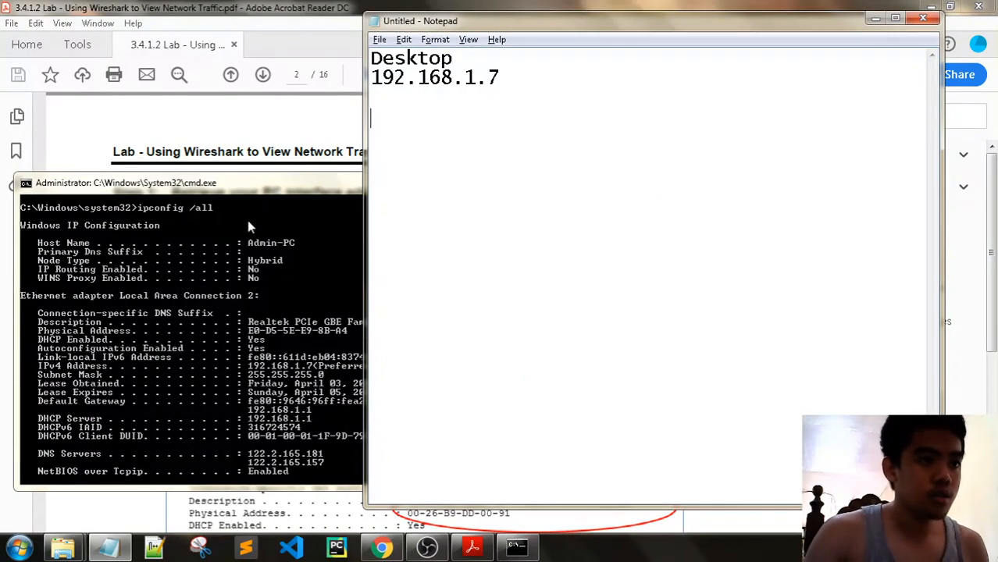
- Narrow the Notepad window to uncover the ipconfig output and add the label "Mac Address" below 192.168.1.7
drag(369, 164, 477, 168)
key(Return)
key(Return)
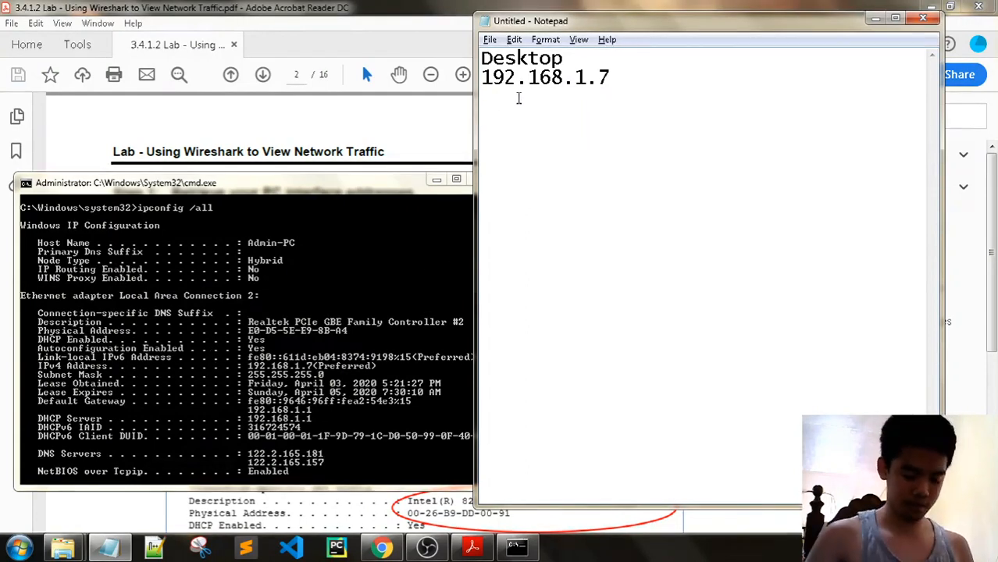
text(Mac Address)
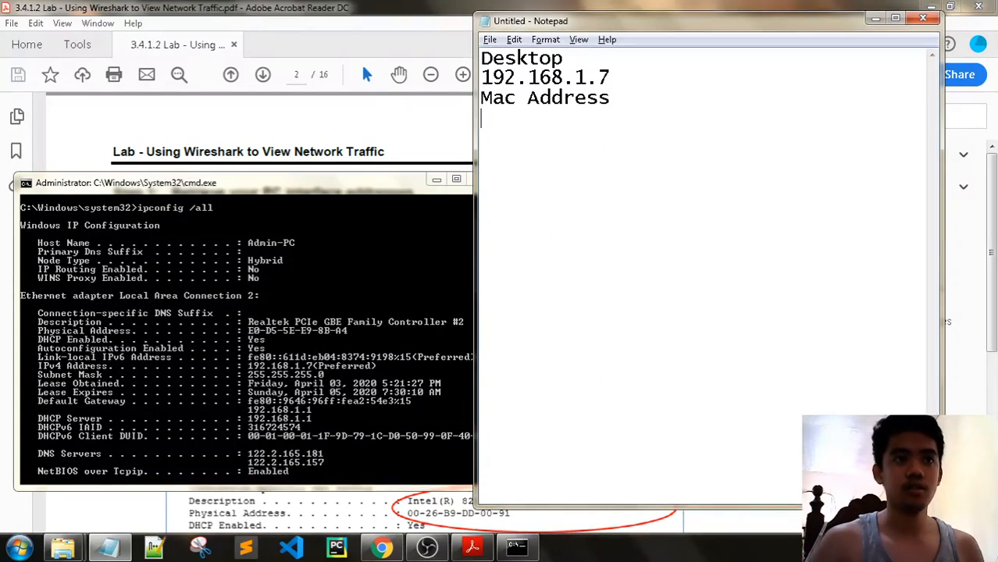
- Insert a blank line below the "Desktop" heading and add the label "IP Address" directly above 192.168.1.7
key(Return)
key(Return)
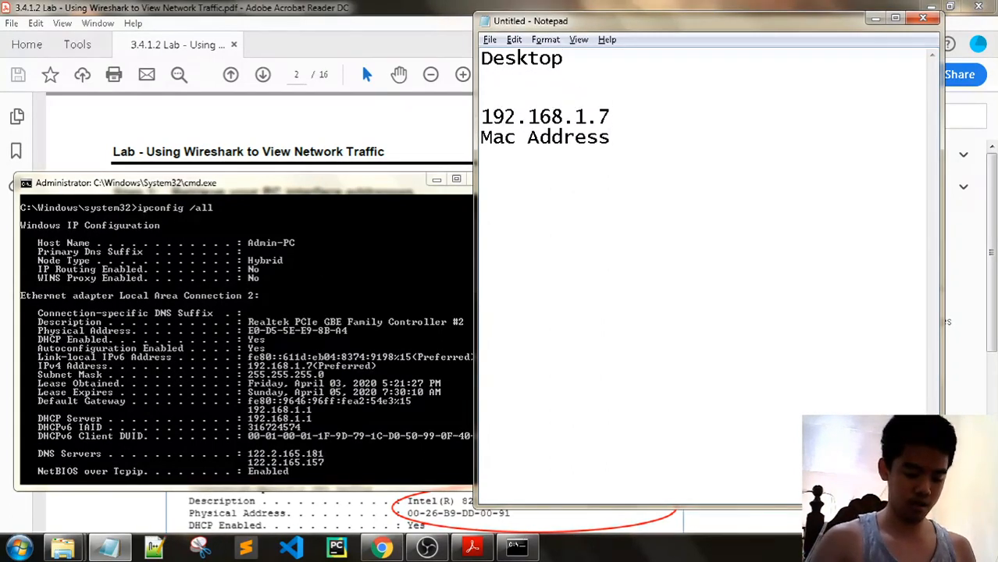
text(IP Address)
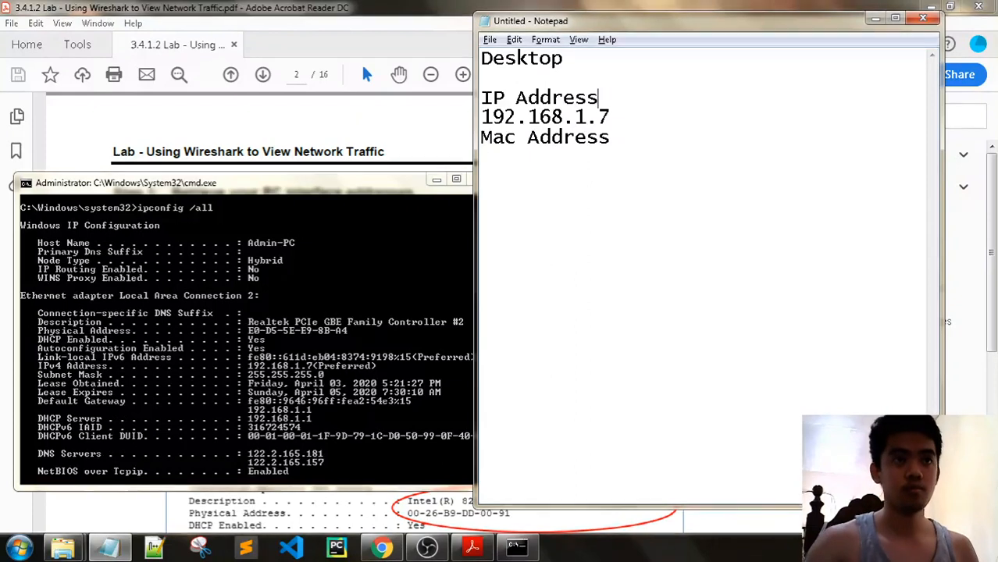
key(Return)
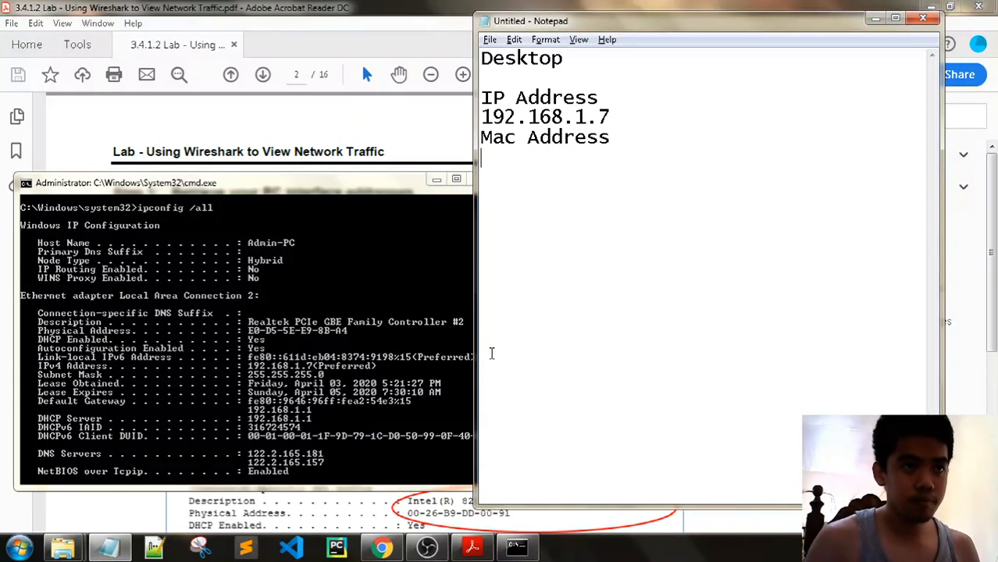
text(E0)
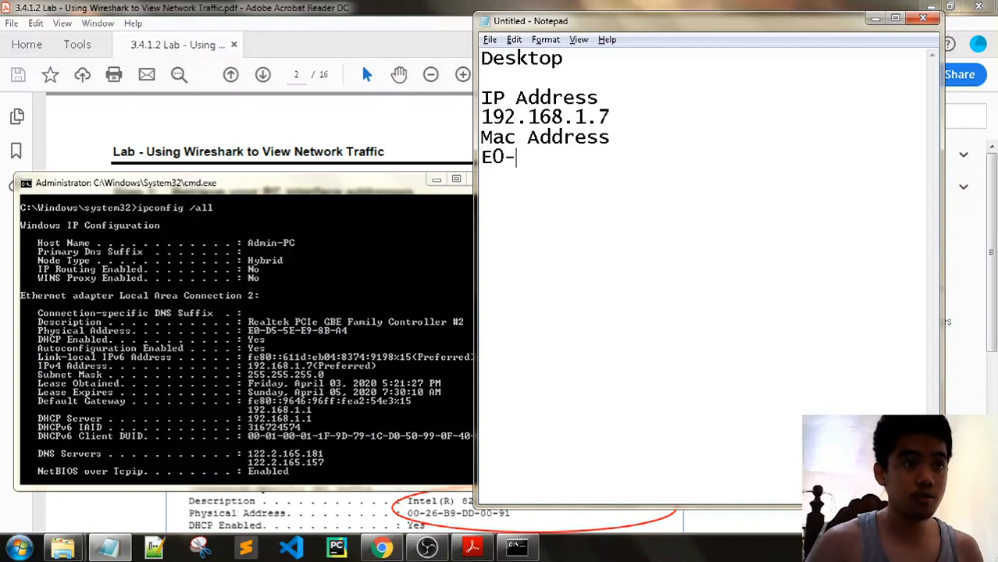
text(-D5)
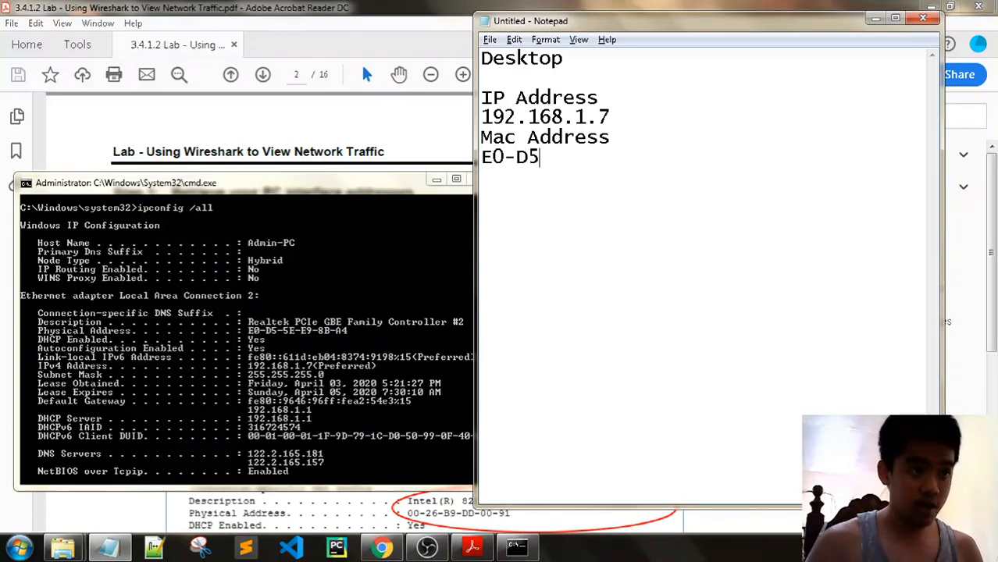
text(-5E-E)
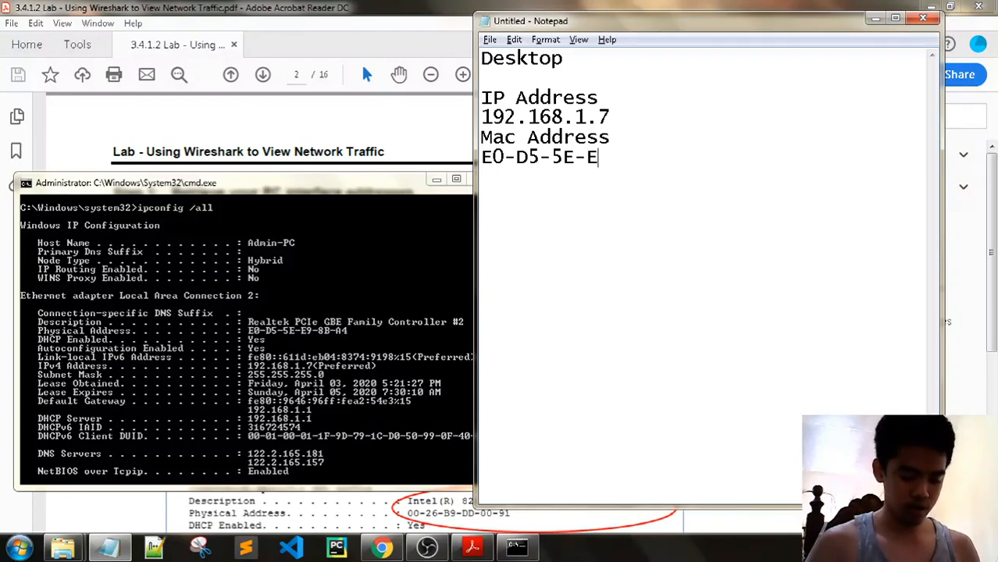
text(9-)
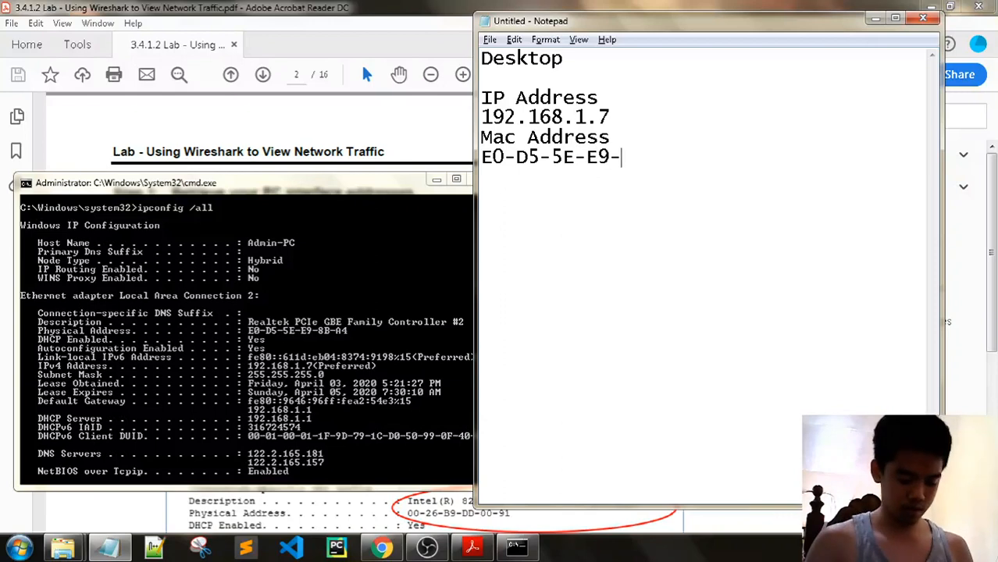
text(8B-A4)
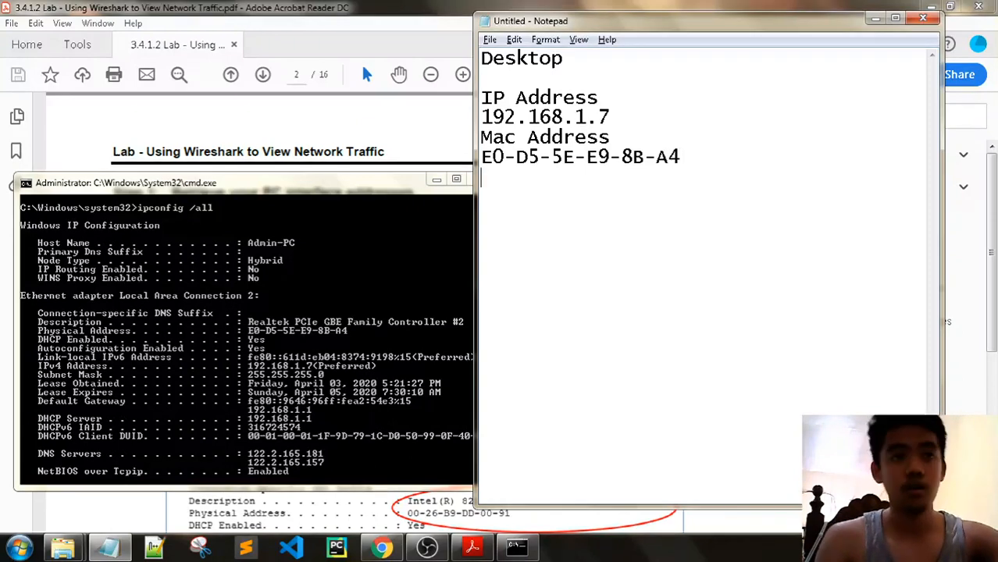
key(Return)
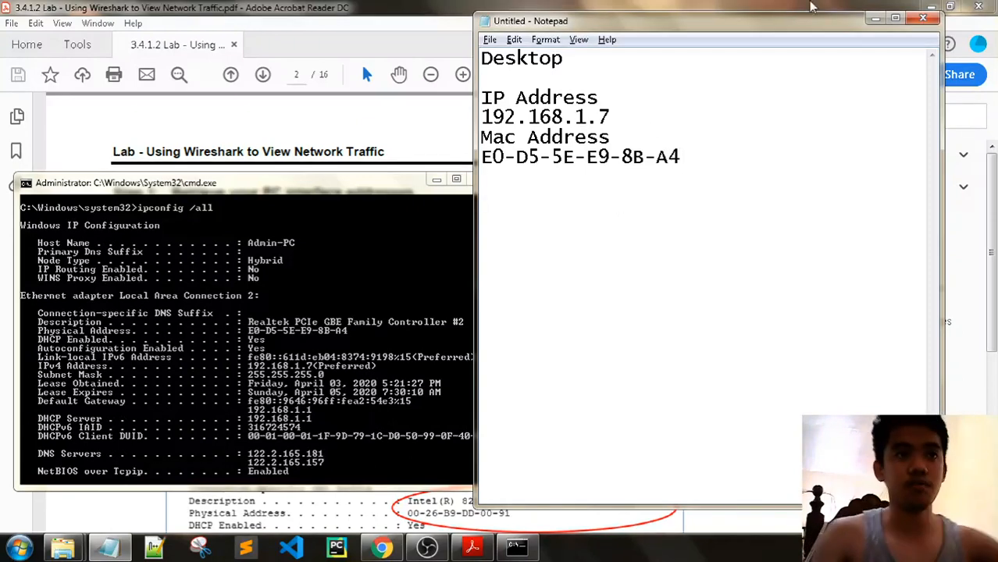
- Minimize Notepad and return to the lab PDF to read Step 1c about exchanging IP addresses with team members
click(873, 21)
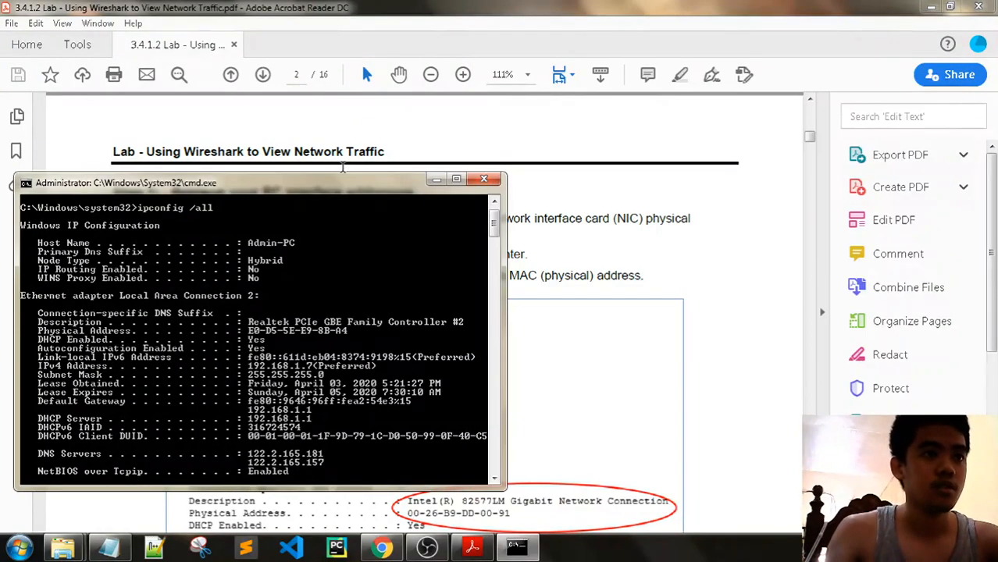
drag(356, 187, 363, 171)
click(444, 163)
scroll(519, 227, down, 10)
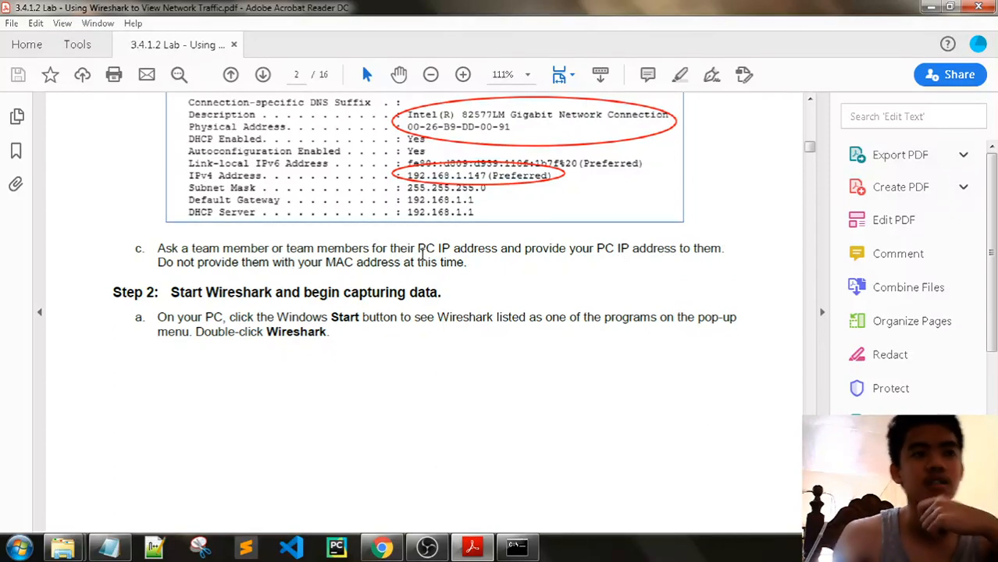
- Switch to Notepad and add the heading "Phone" below the desktop's address details
key(alt+Tab)
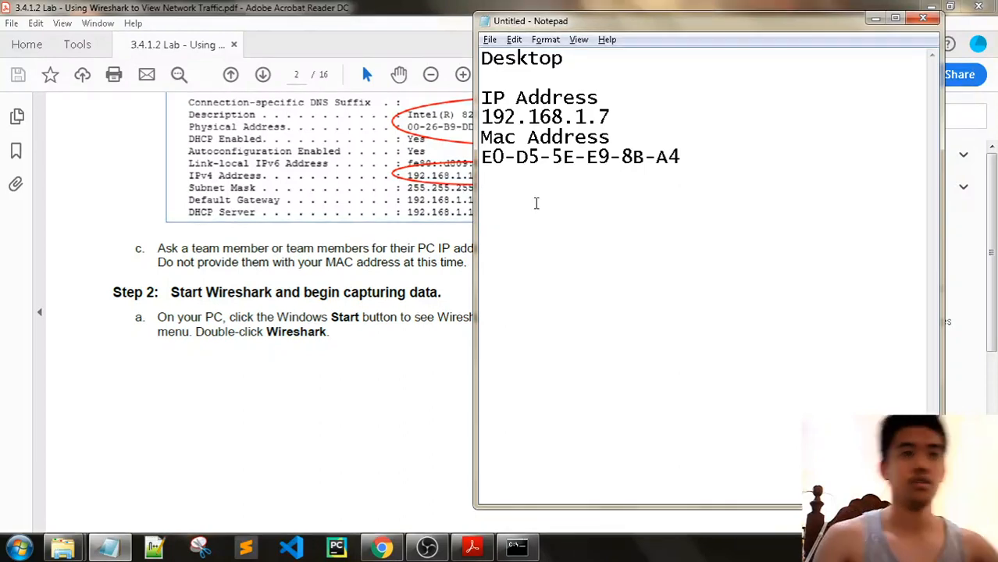
key(Return)
text(phoe)
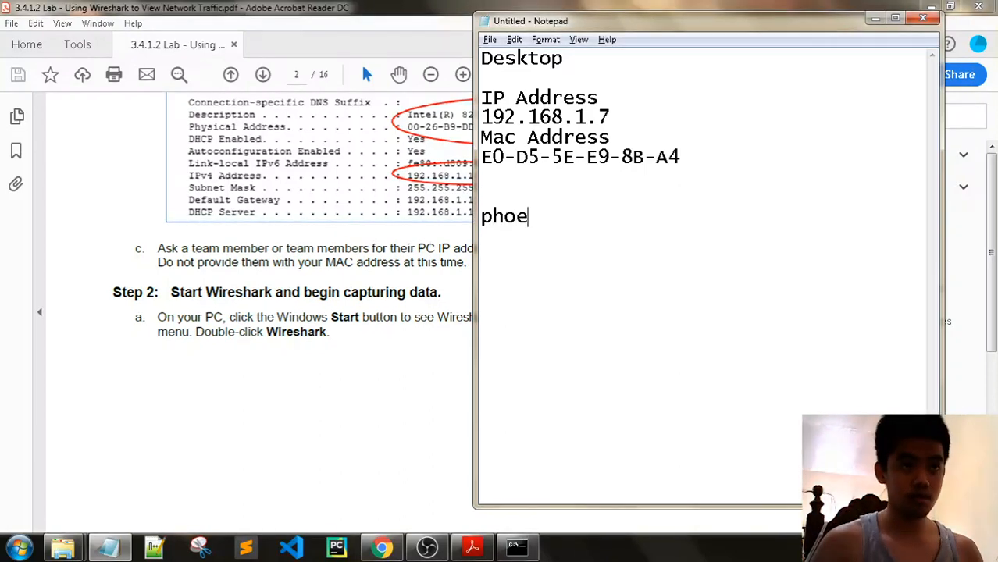
key(BackSpace)
key(BackSpace)
key(BackSpace)
key(BackSpace)
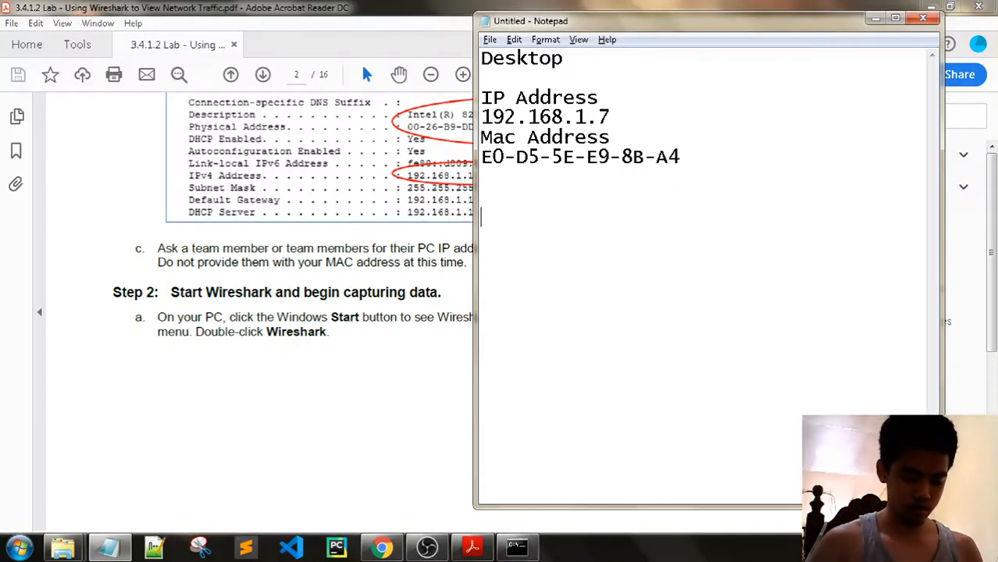
text(PHONE)
key(BackSpace)
key(BackSpace)
key(BackSpace)
key(BackSpace)
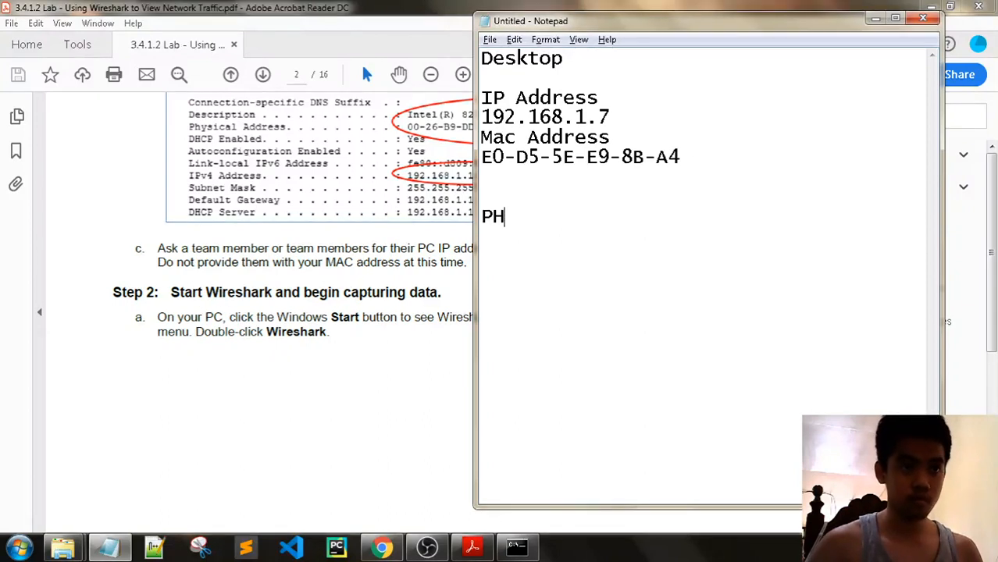
text(hone)
key(Return)
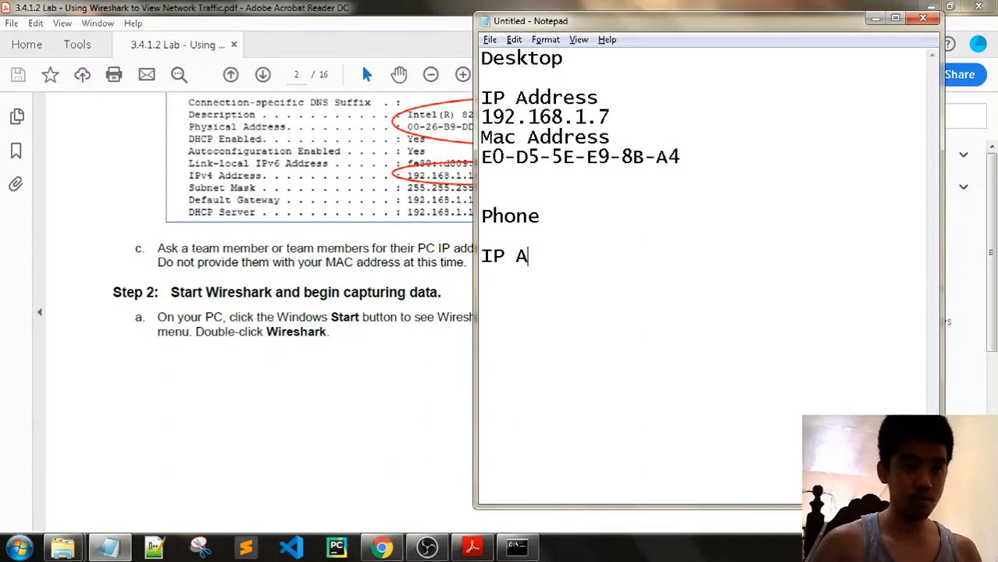
- Add the label "IP Address" under the "Phone" heading with 192.168.1.2 on the line below
text(IP Address)
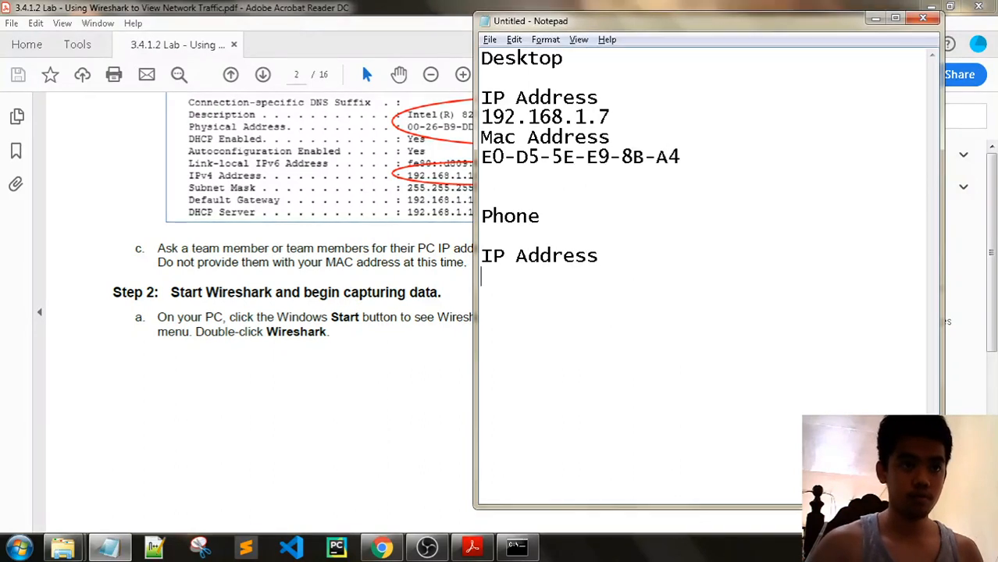
key(Return)
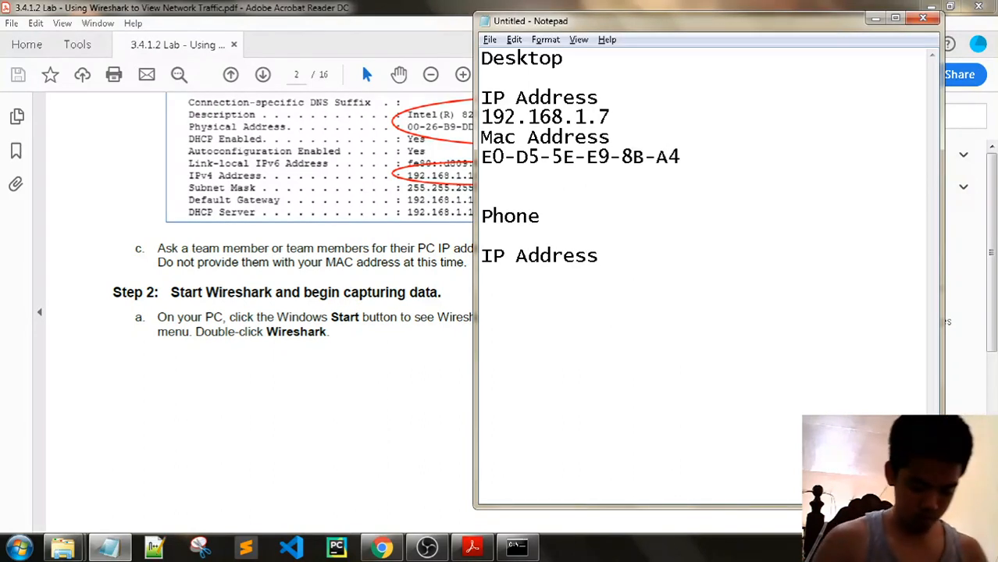
text(192.168.1.2)
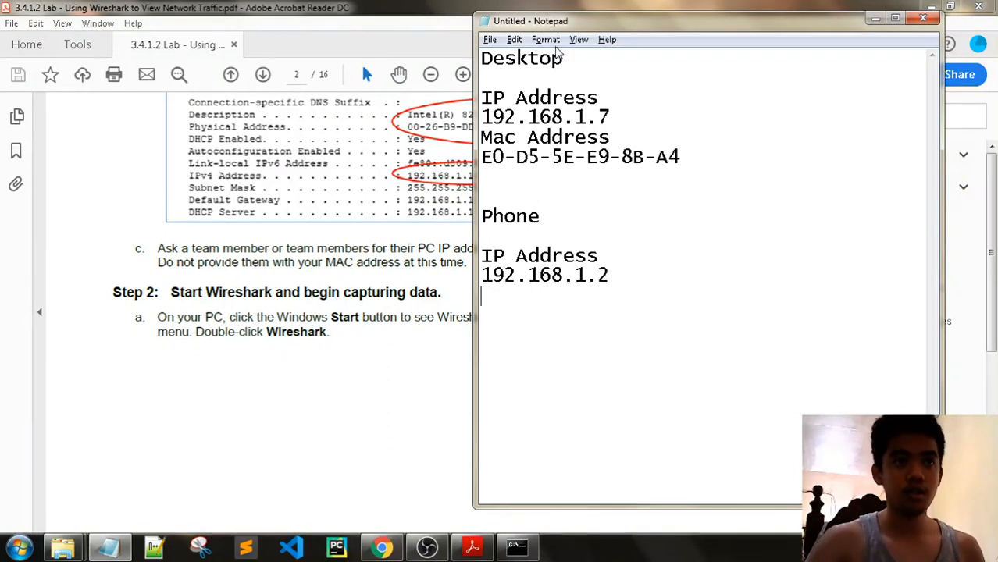
- Copy the "Mac Address" label below the phone's IP address and enter 3C-F7-A4-53-BA-FF beneath it
drag(611, 138, 481, 138)
key(ctrl+c)
click(561, 310)
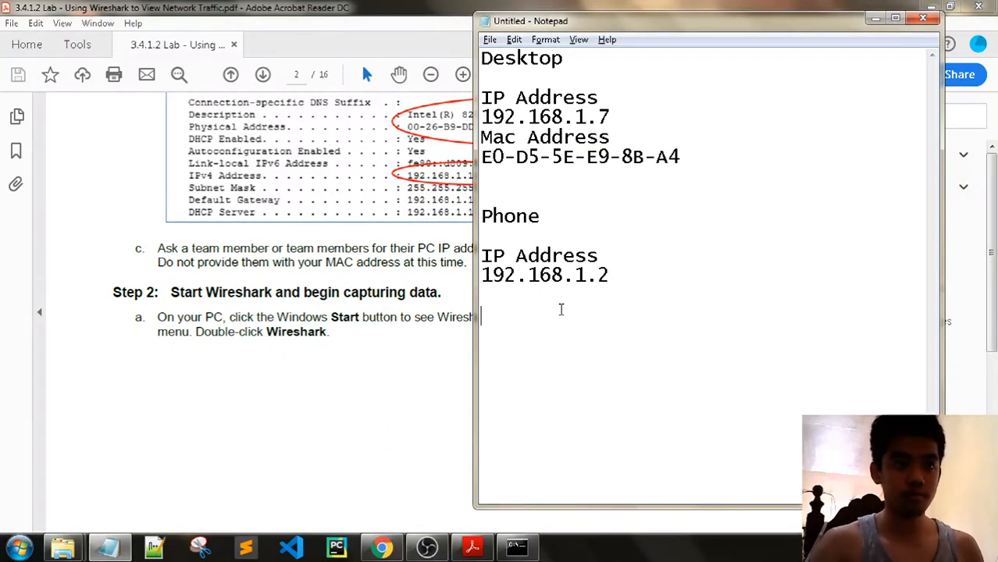
key(ctrl+v)
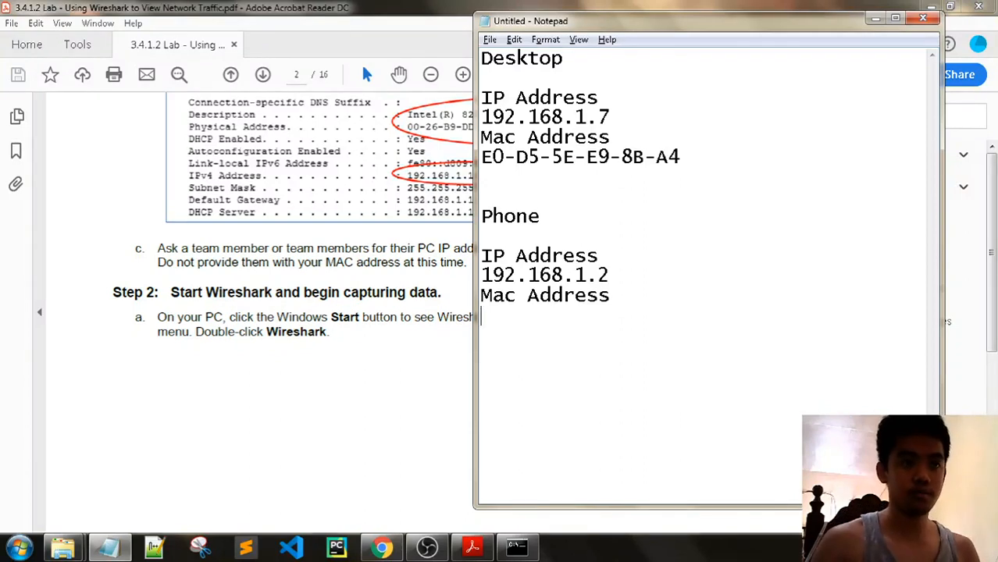
text(3C)
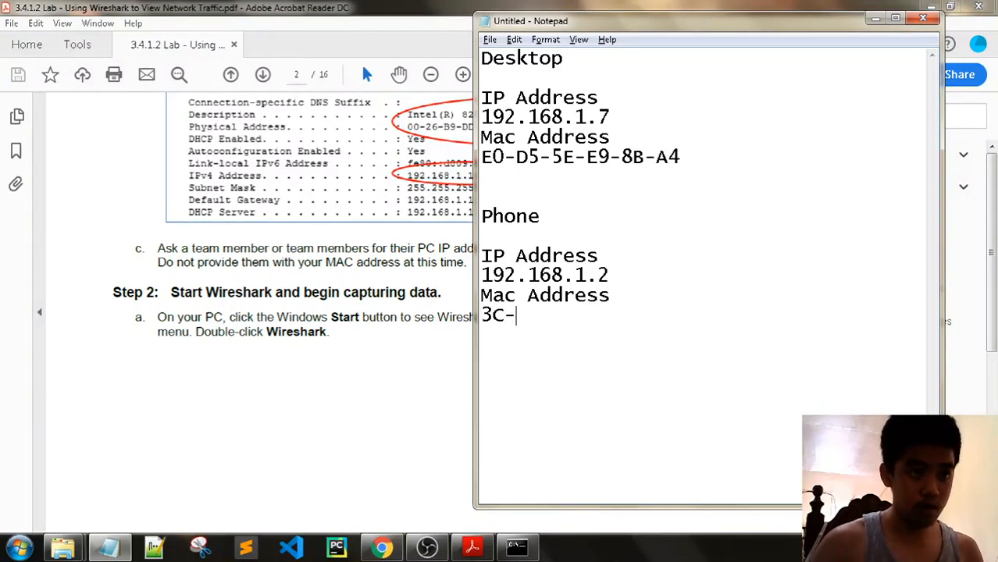
text(-F7-A4-)
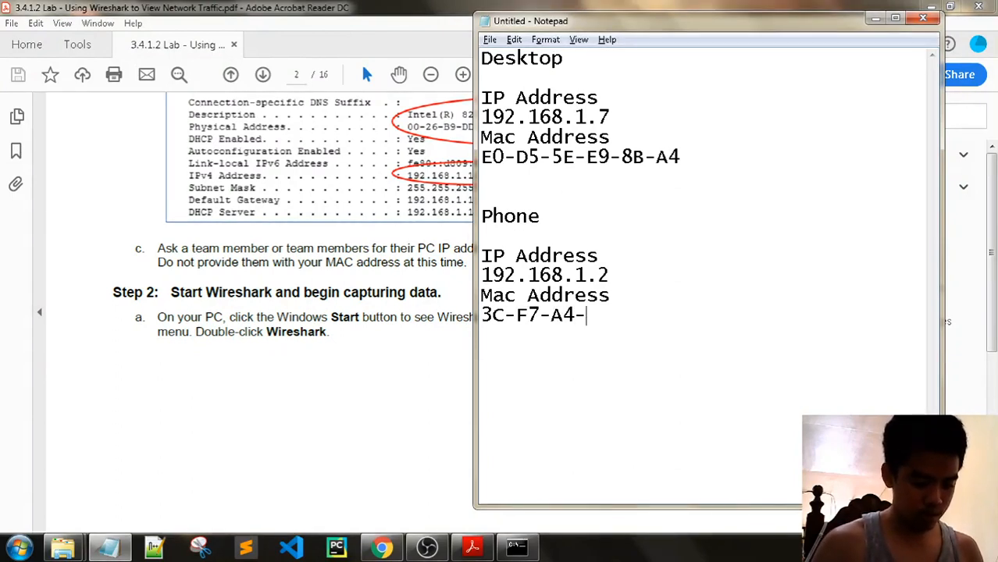
text(53-)
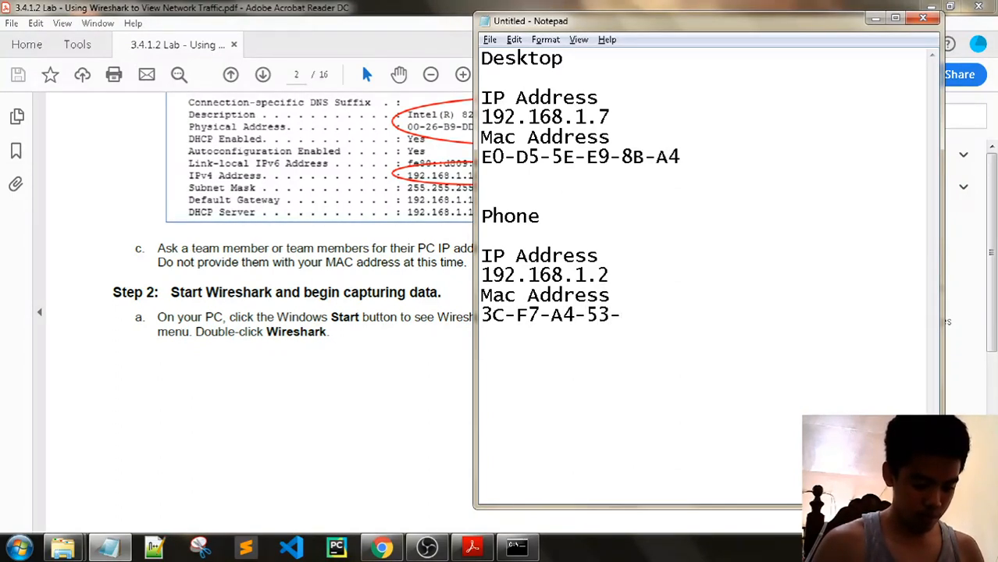
text(BA-FF)
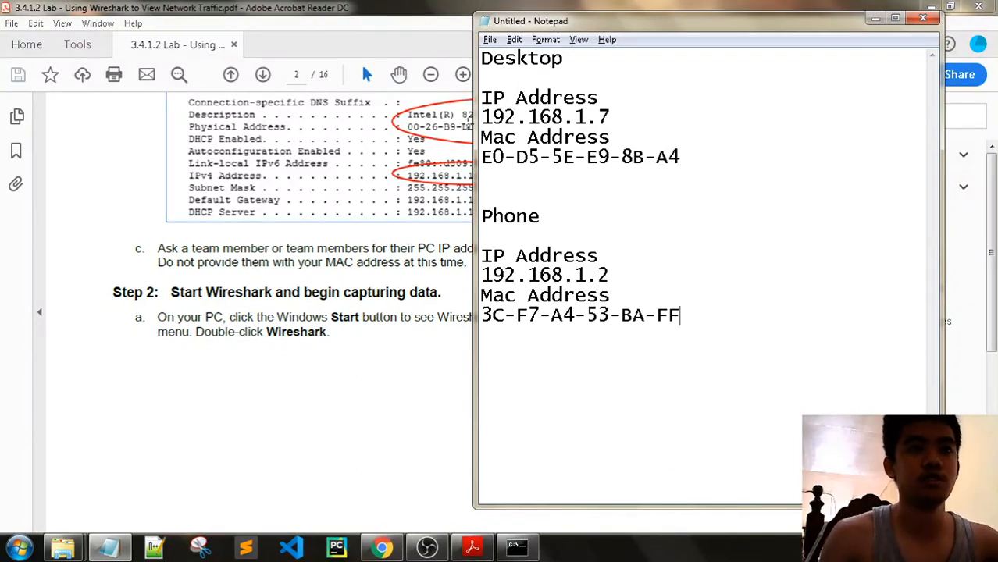
- Switch back to the lab PDF and read Step 2a on starting Wireshark
click(318, 11)
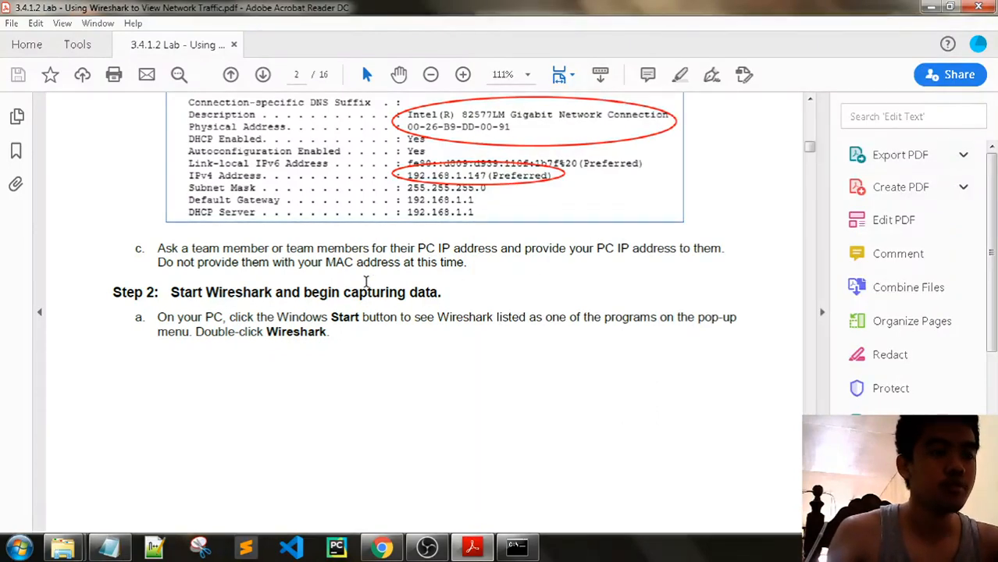
scroll(233, 295, down, 1)
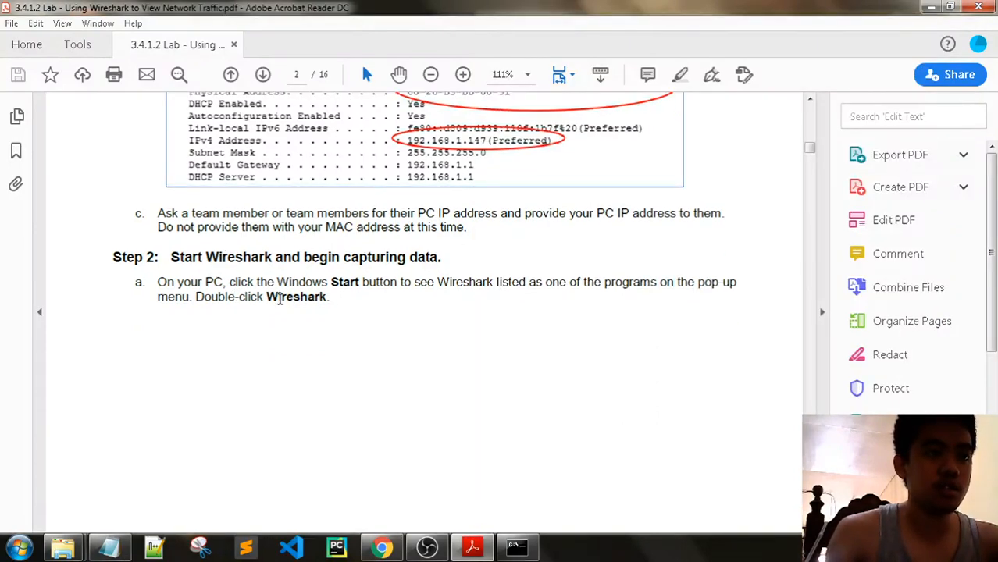
- Launch Wireshark and close the Command Prompt window showing the ipconfig results
click(21, 547)
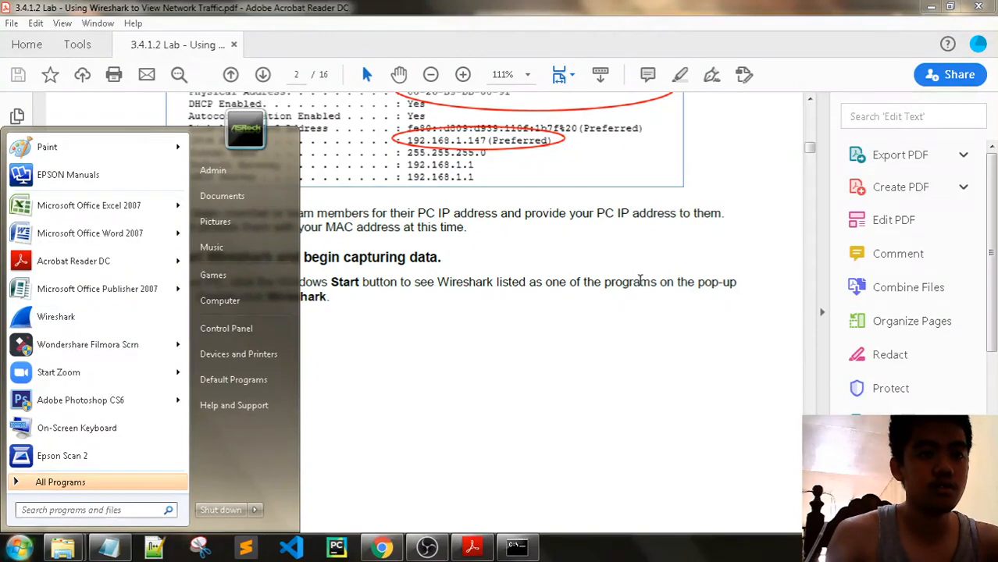
click(487, 7)
click(20, 547)
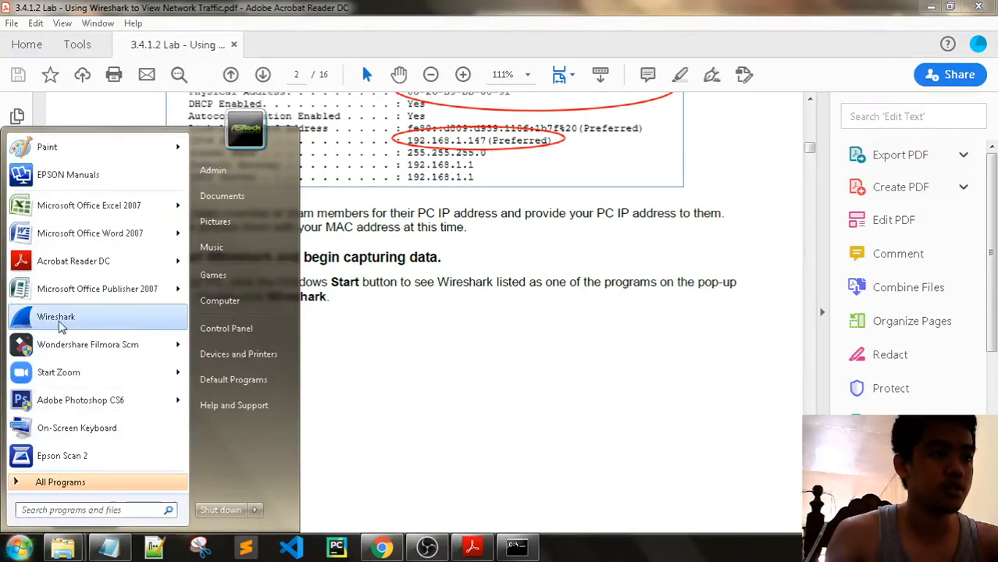
click(107, 321)
click(516, 547)
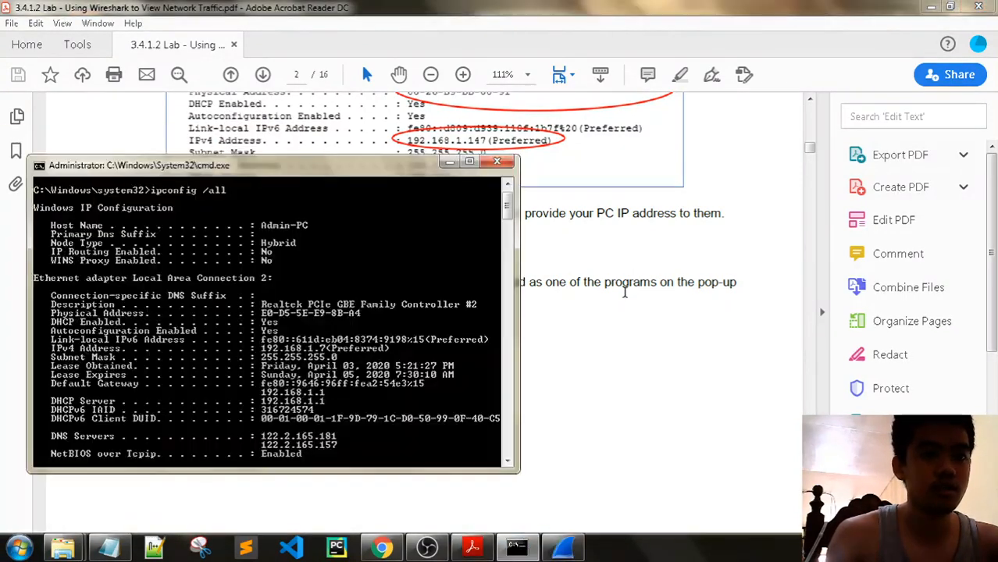
click(497, 161)
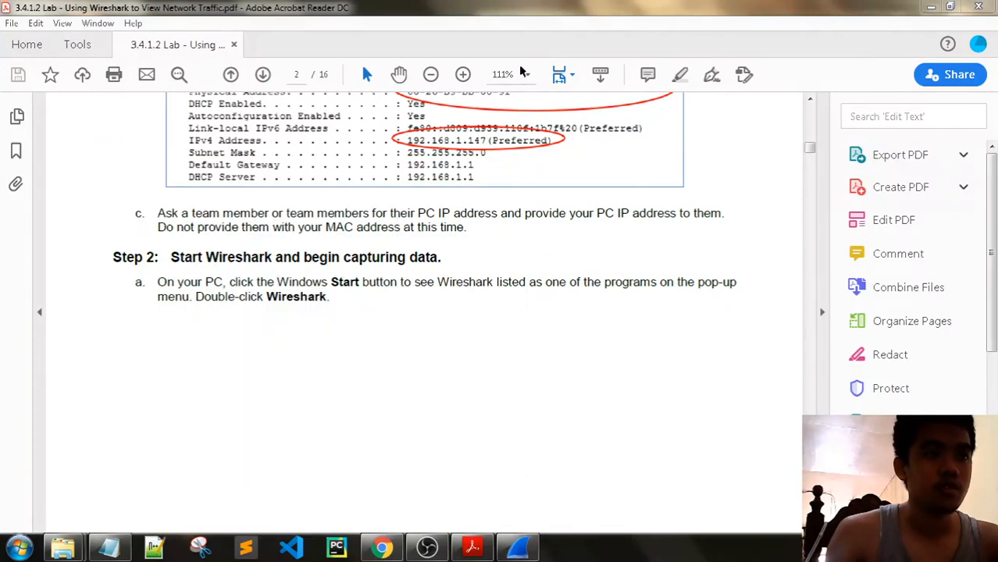
- Read Steps 2b and 2c of the lab on choosing the capture interface, and check Wireshark's interface list against them
scroll(530, 263, down, 10)
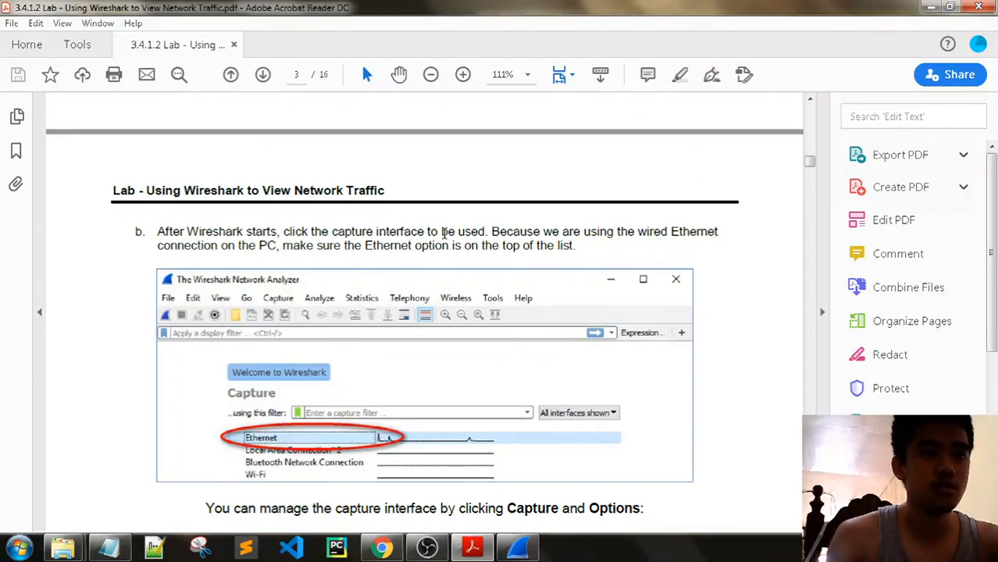
scroll(443, 234, down, 3)
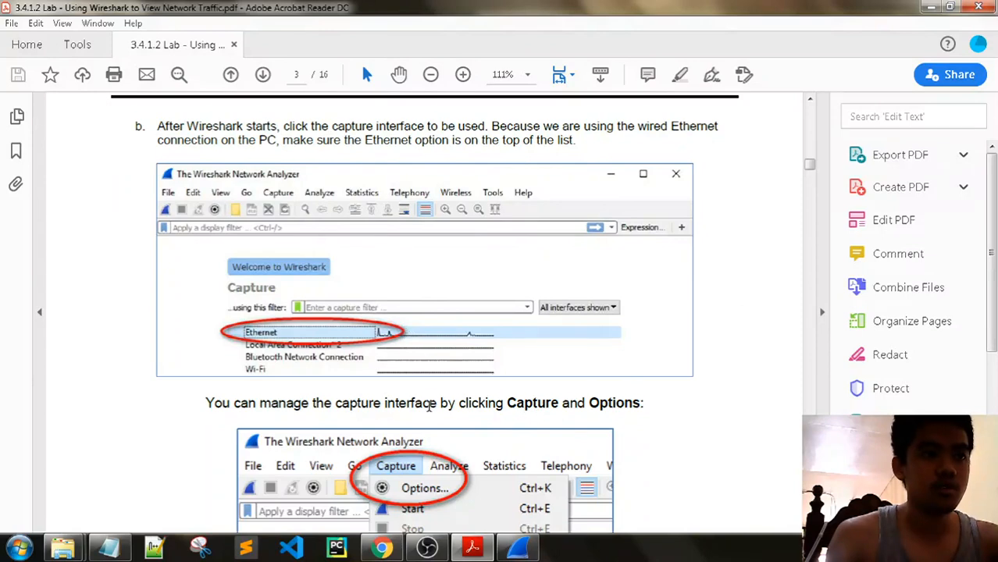
click(517, 547)
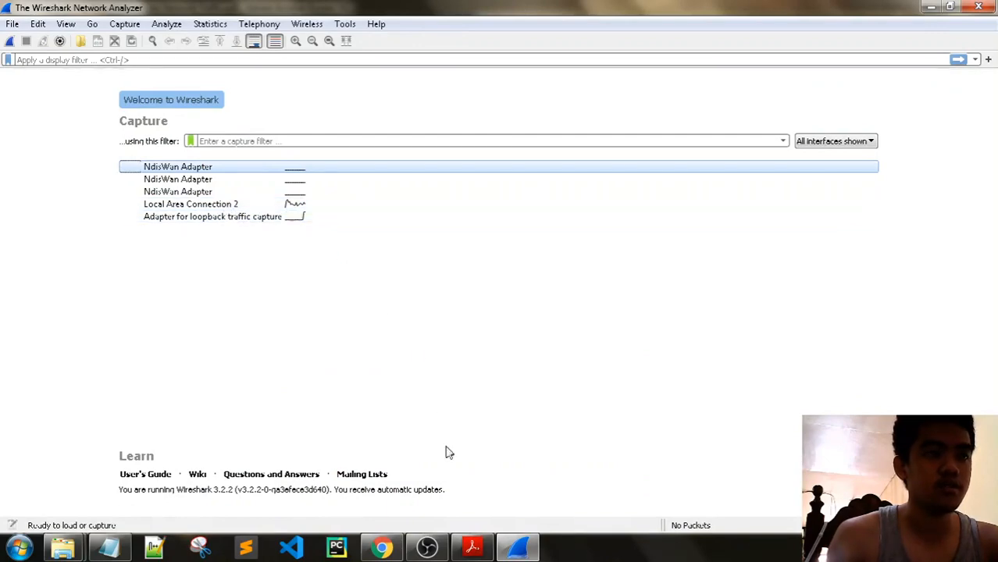
click(515, 551)
scroll(541, 347, down, 5)
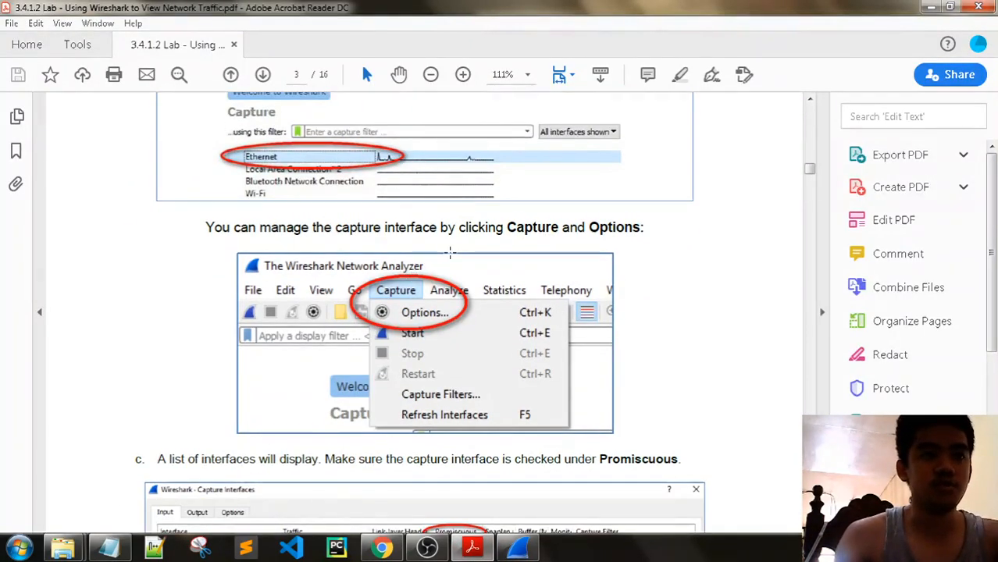
scroll(490, 259, up, 2)
scroll(549, 304, up, 3)
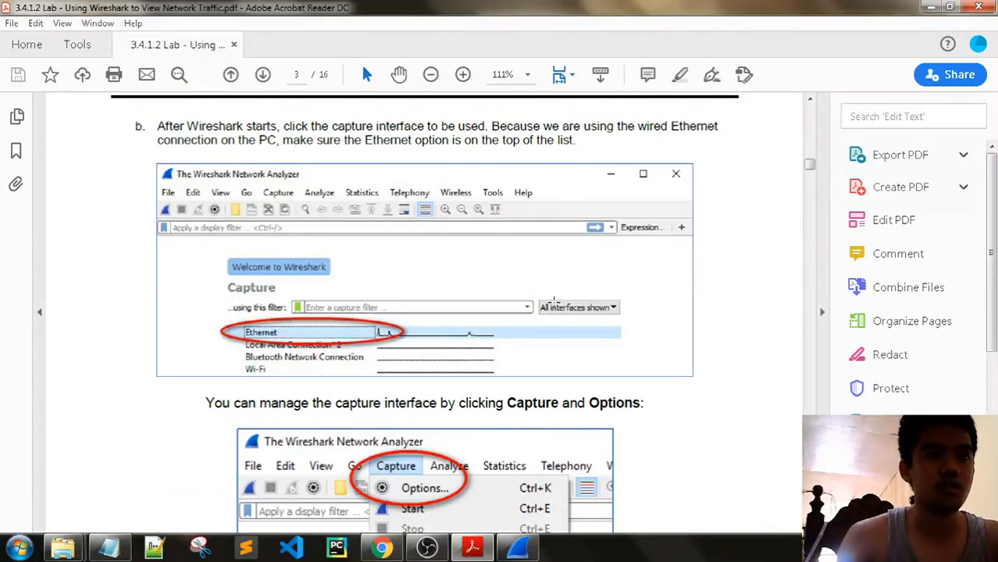
scroll(555, 301, down, 5)
scroll(555, 301, down, 5)
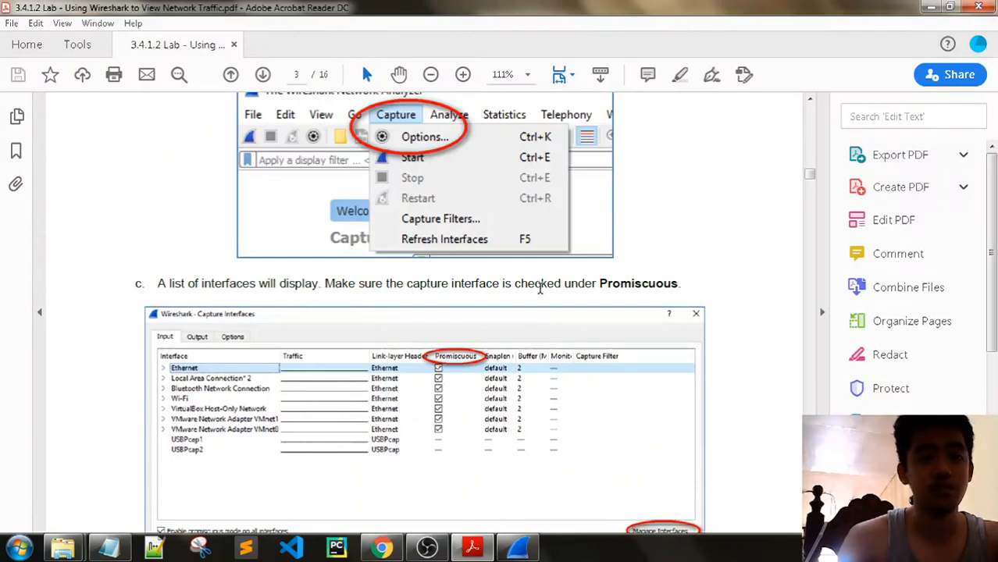
- Switch to Wireshark, open the capture options and select Local Area Connection 2, keeping promiscuous mode enabled on the interfaces
key(alt+Tab)
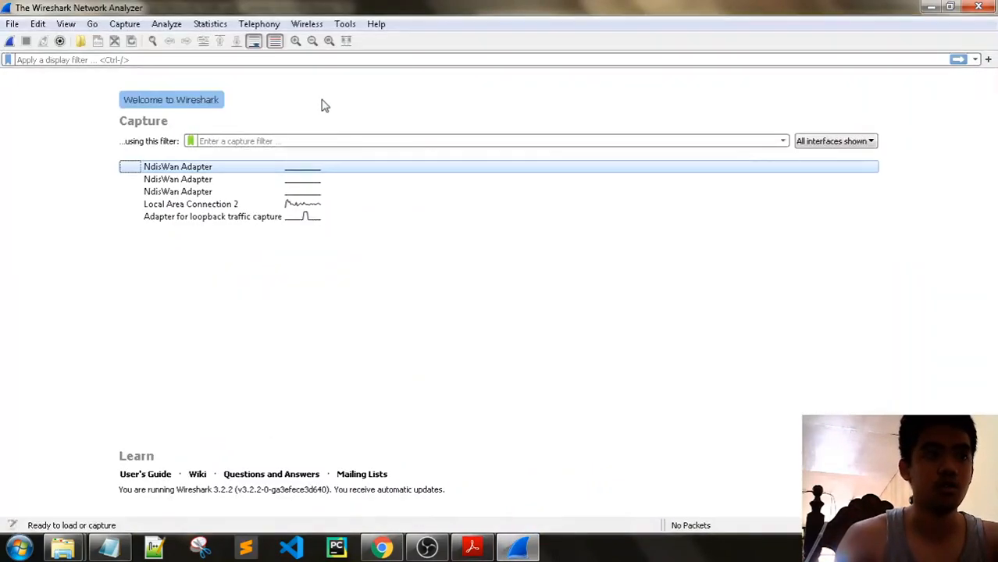
click(124, 23)
click(146, 38)
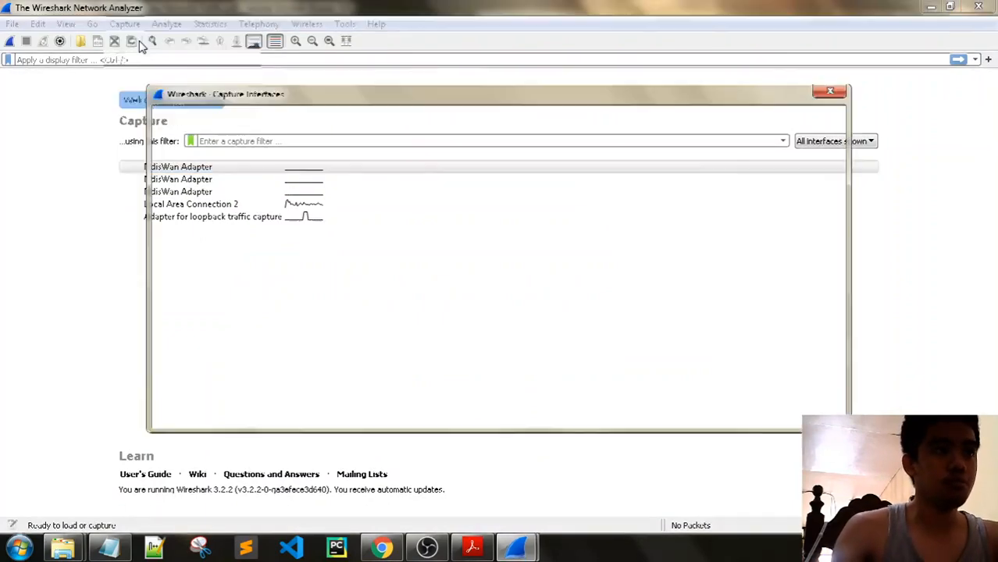
click(290, 199)
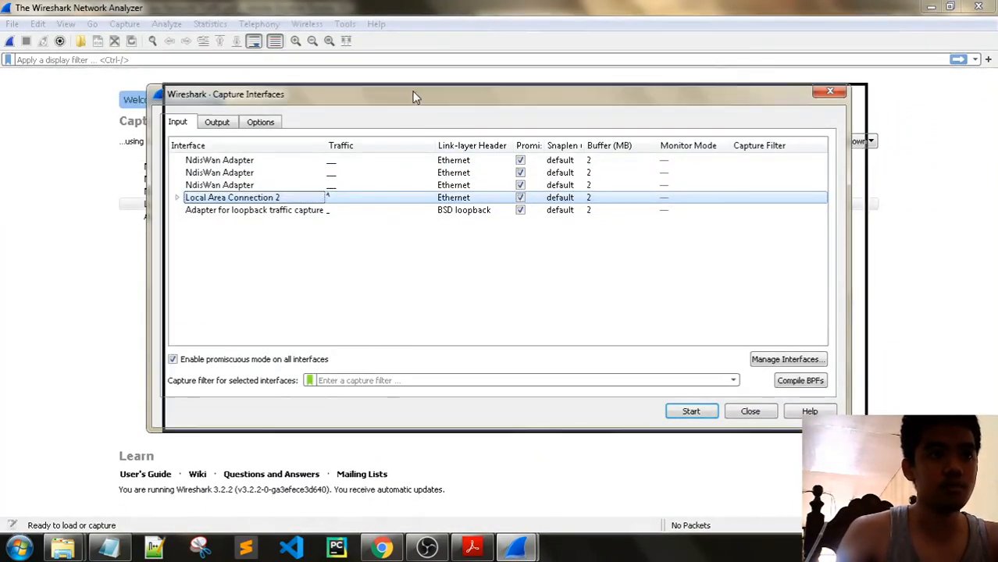
drag(400, 94, 437, 114)
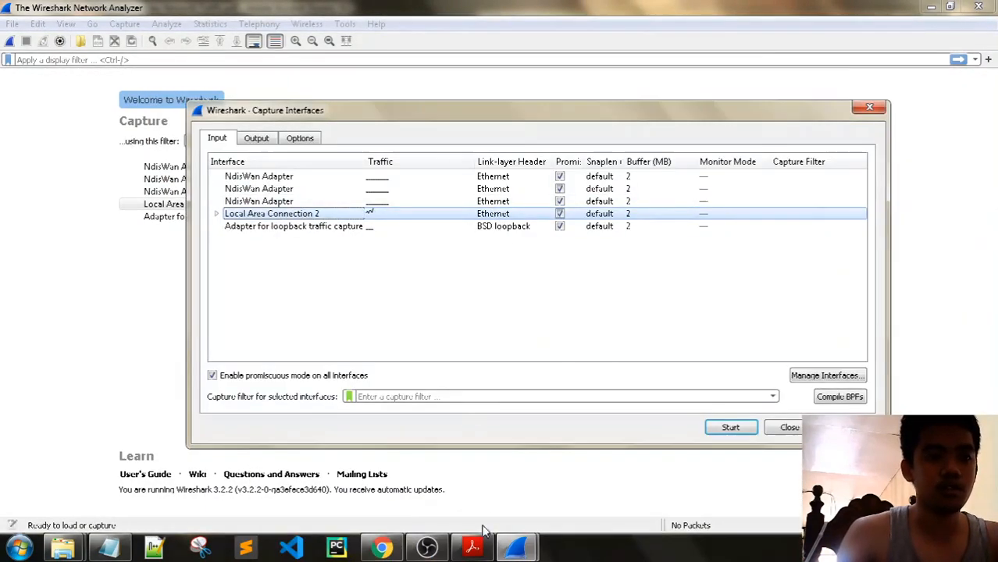
click(560, 225)
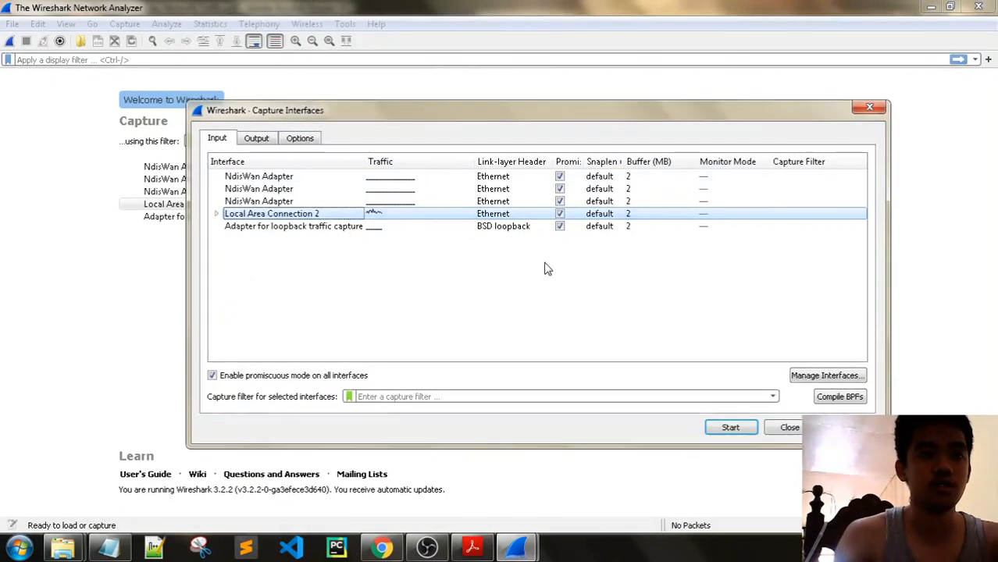
- Switch back to the lab PDF and read the note on verifying the interface description through Manage Interfaces
click(472, 548)
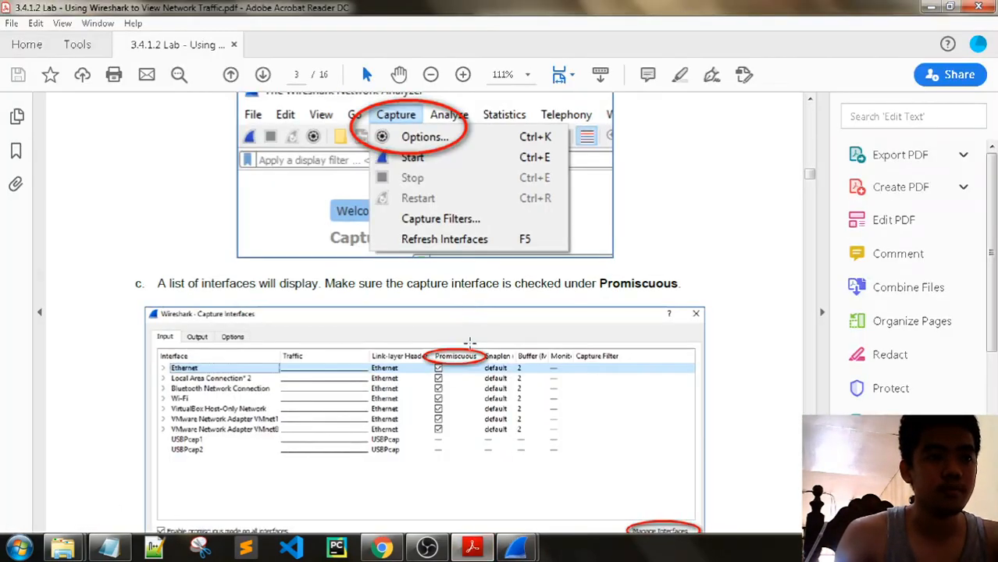
scroll(480, 263, down, 2)
scroll(498, 277, down, 3)
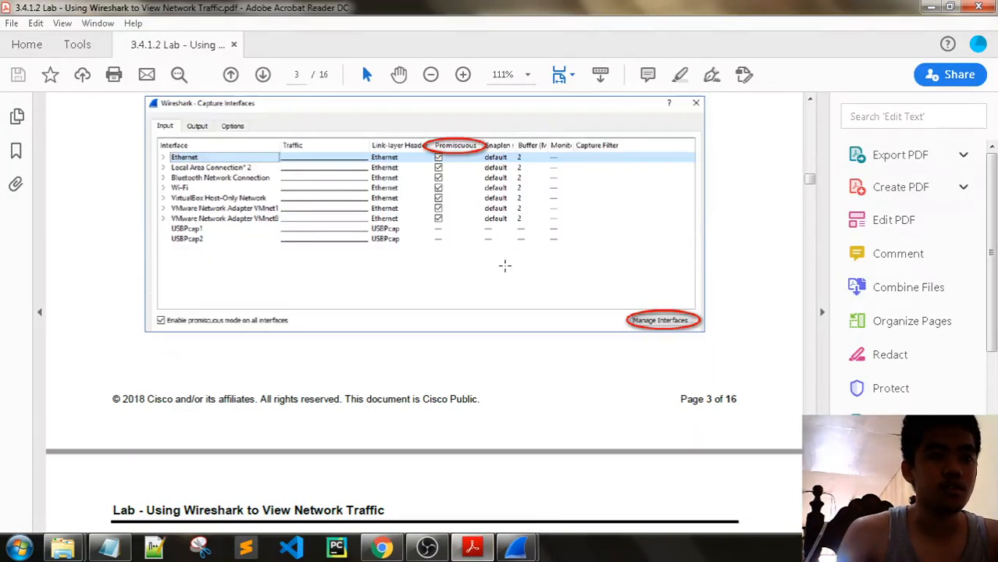
scroll(505, 266, down, 3)
scroll(382, 334, down, 2)
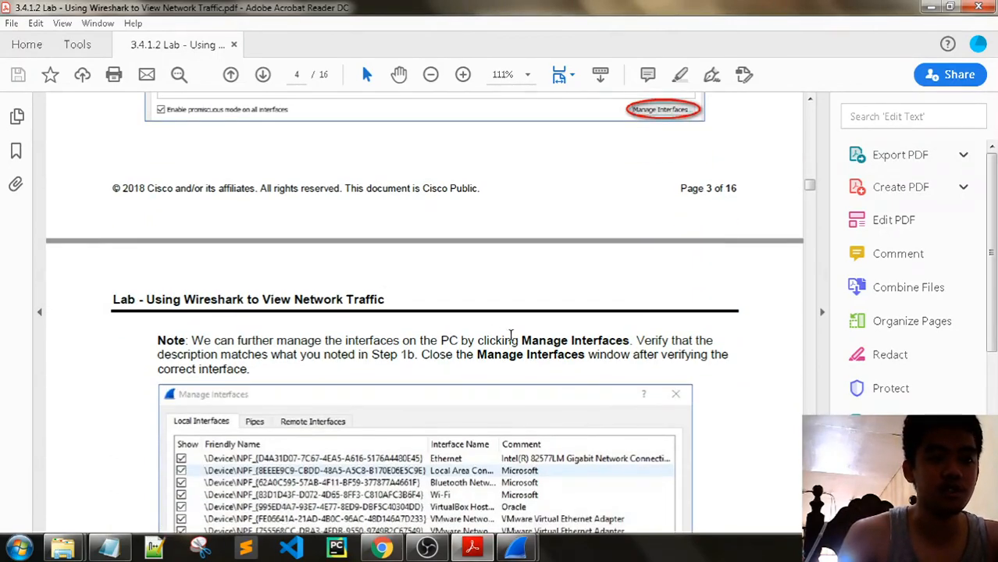
scroll(488, 467, down, 3)
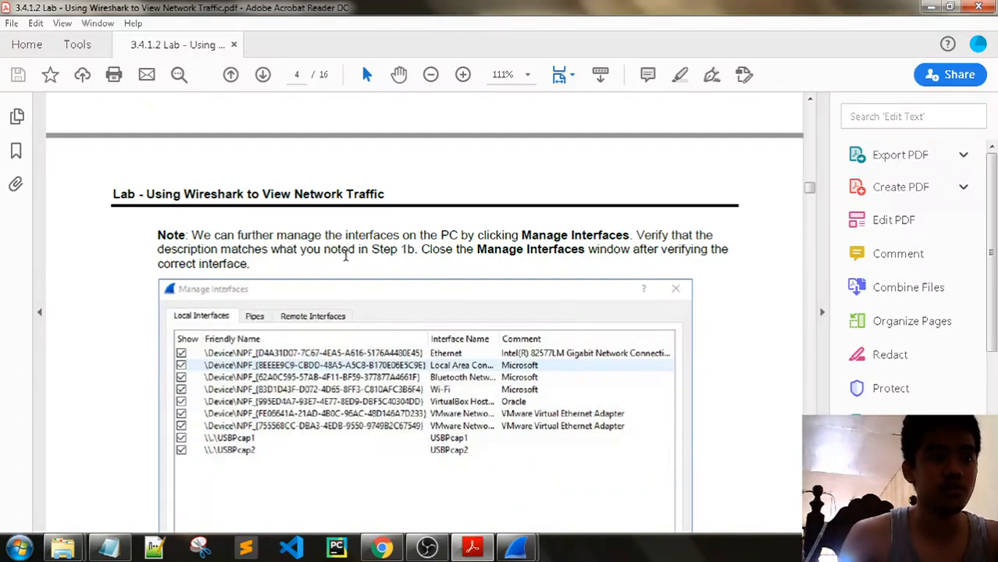
- Reread Step 1b of the lab on the PC's interface details, and return to the Manage Interfaces note and Step 2d
scroll(446, 351, up, 15)
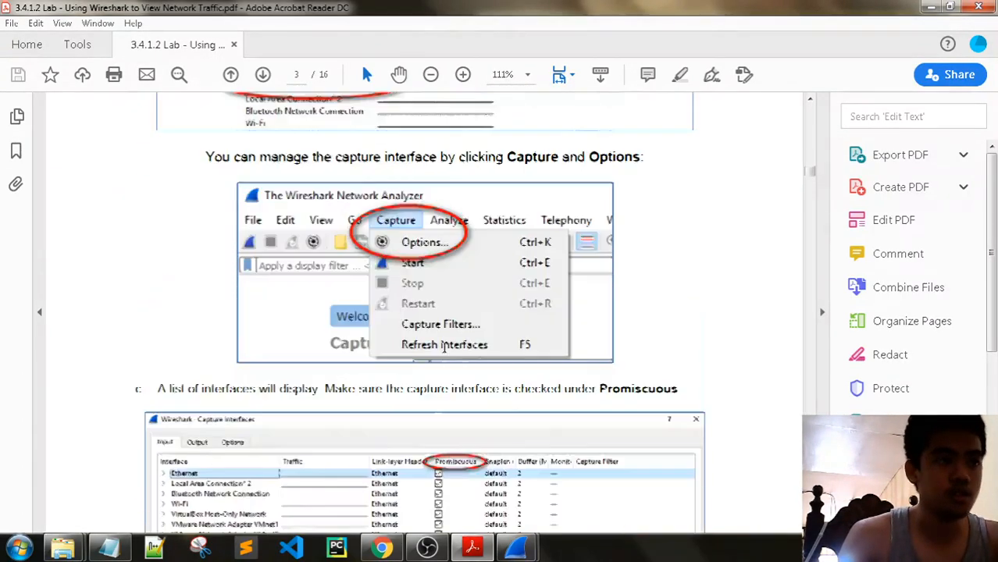
scroll(446, 354, up, 5)
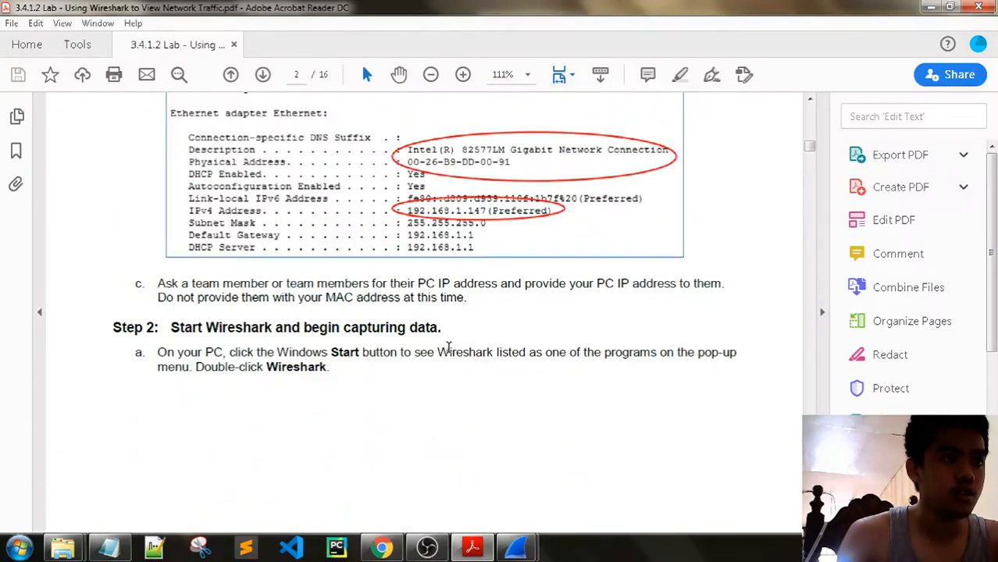
scroll(240, 348, up, 4)
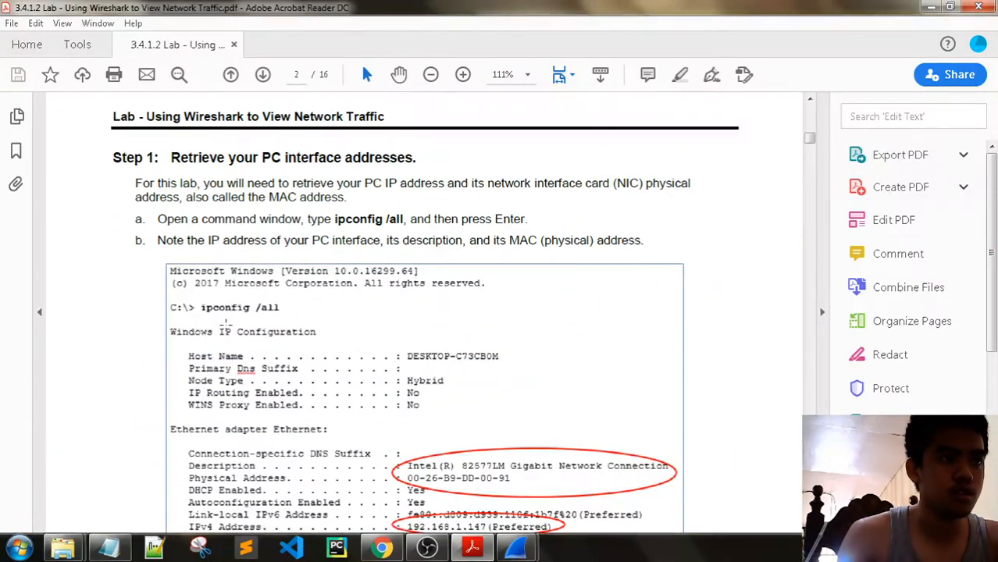
scroll(256, 313, down, 14)
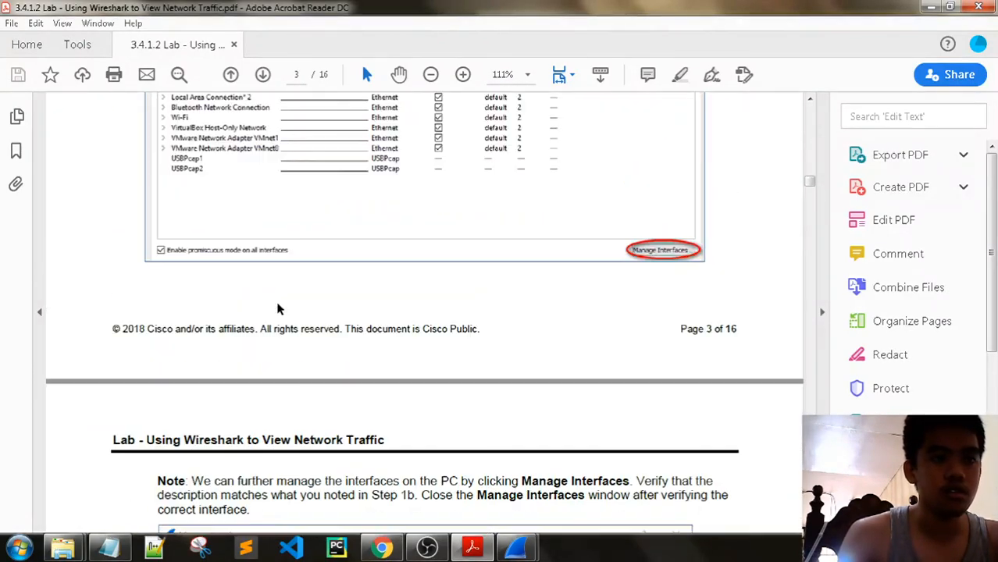
scroll(278, 309, down, 2)
scroll(513, 334, down, 1)
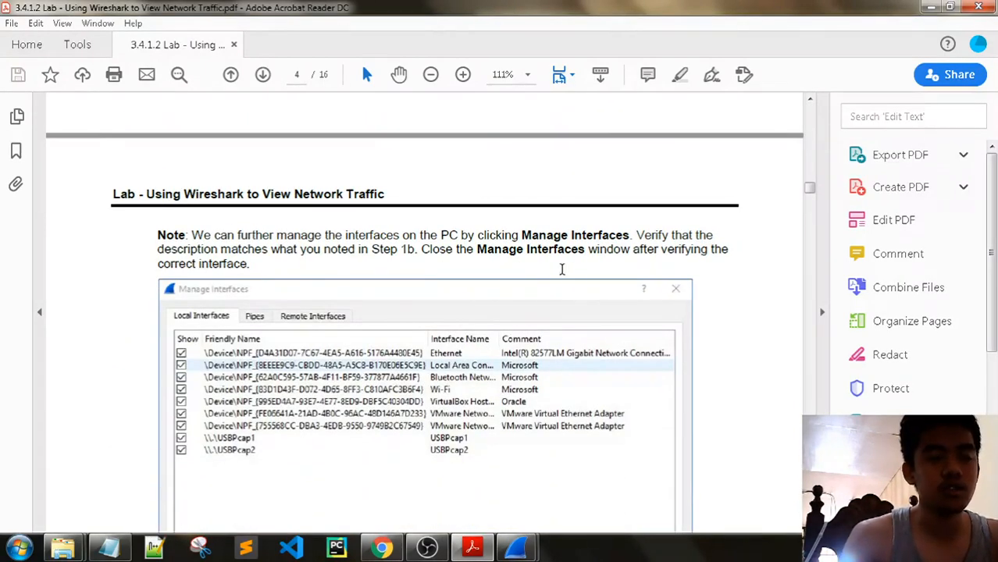
scroll(531, 284, down, 2)
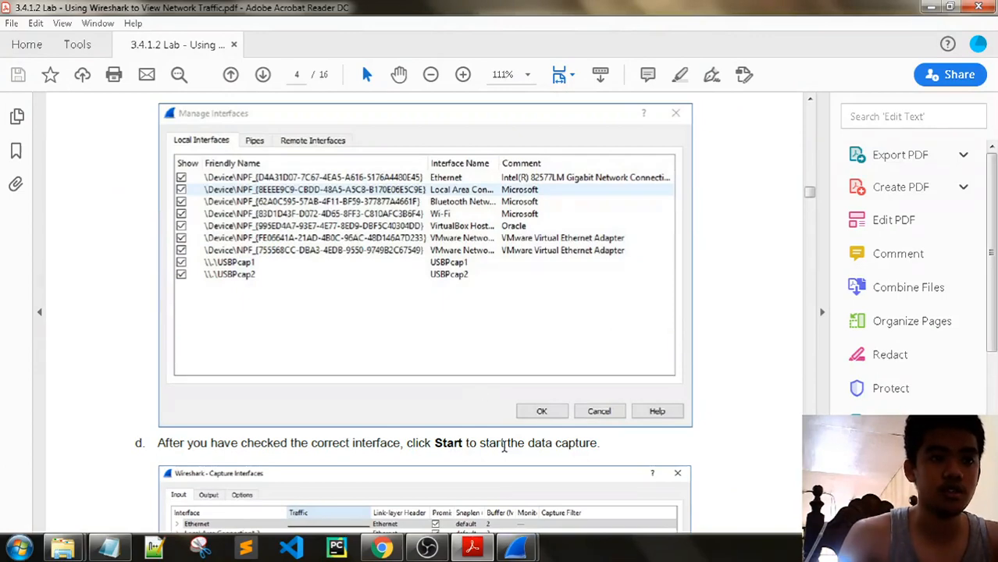
- Open Manage Interfaces from Wireshark's capture options and place the Notepad address notes just below its interface list
mouse_move(515, 549)
click(588, 457)
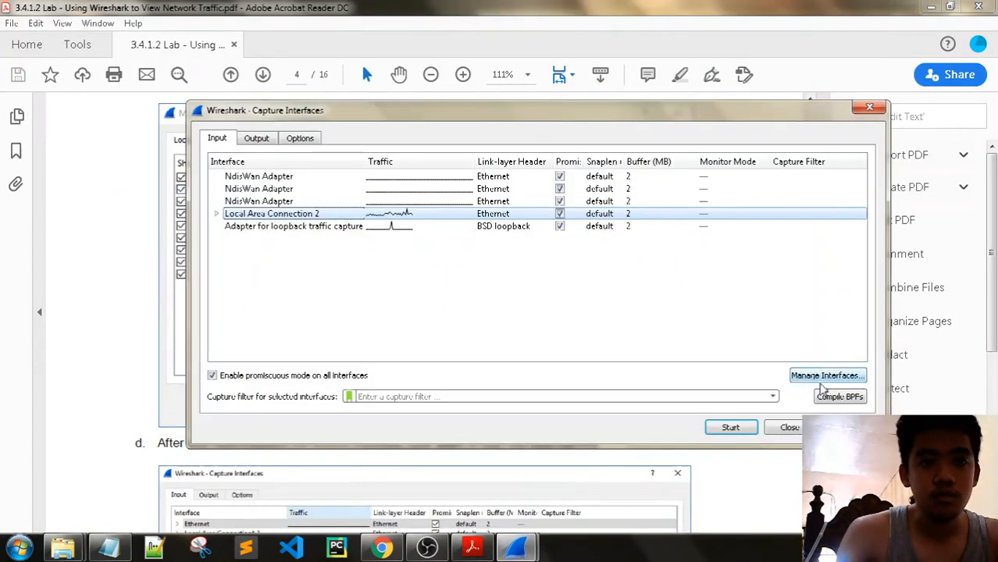
click(824, 378)
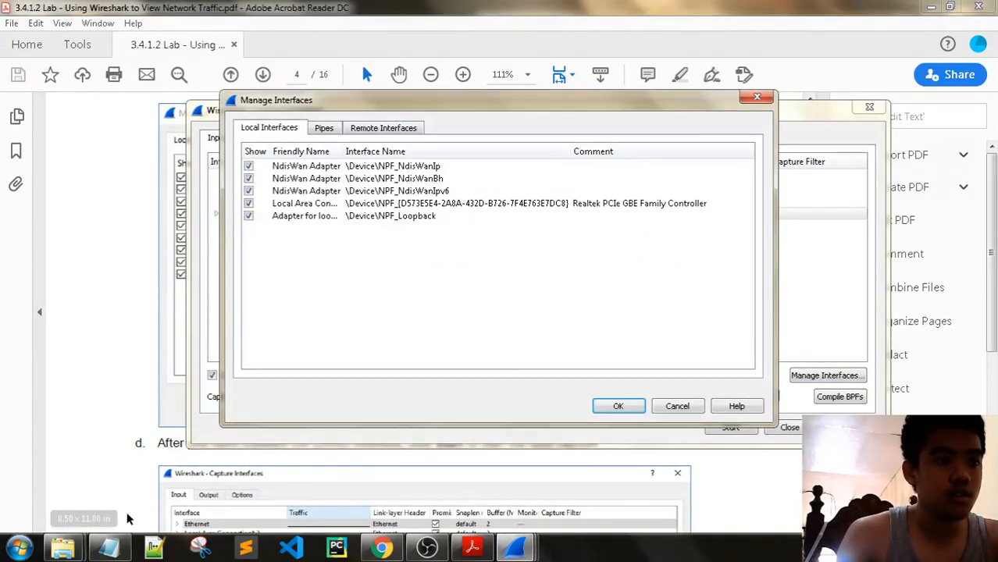
click(109, 549)
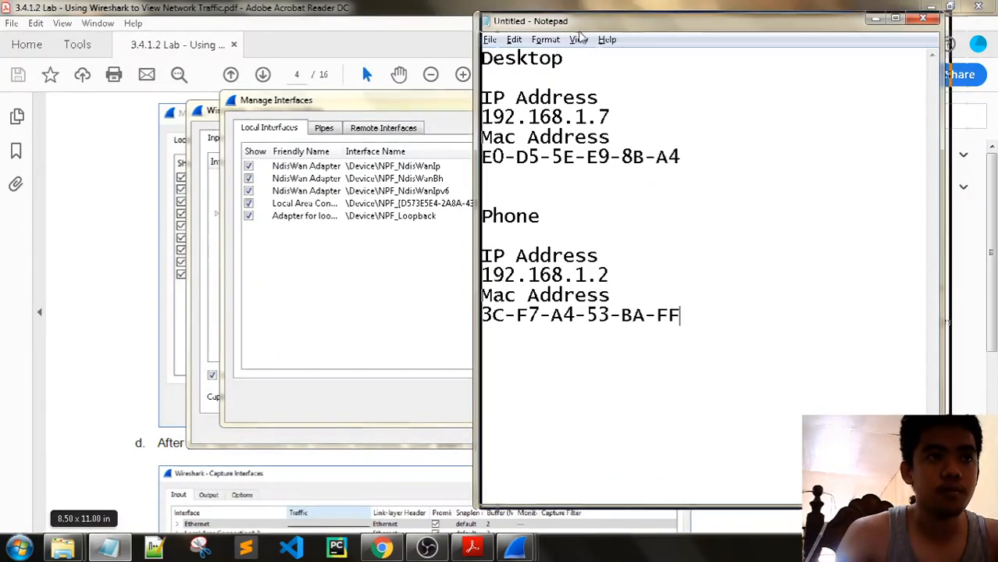
drag(580, 34, 362, 267)
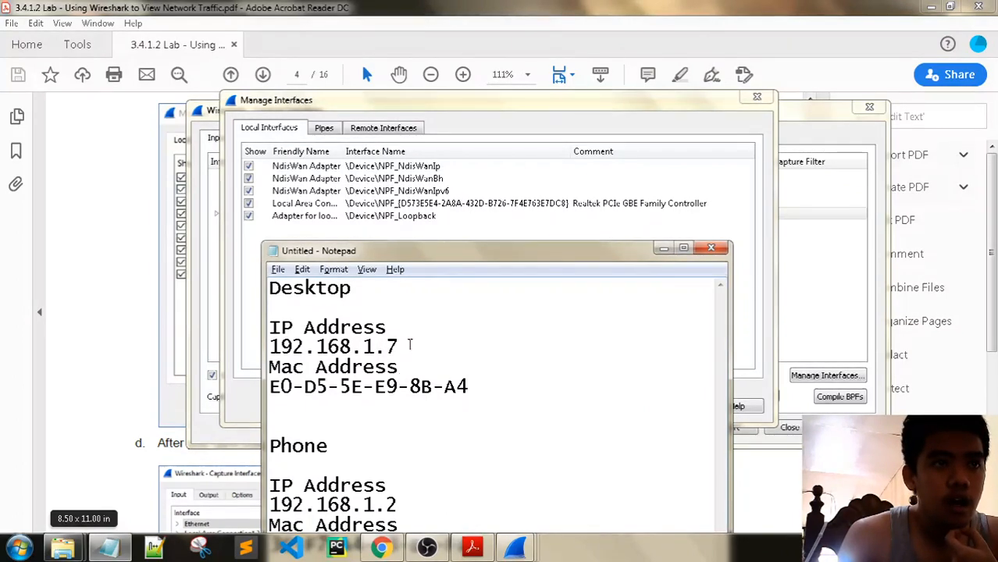
- Compare the Local Area Connection entry in Manage Interfaces with the desktop's IP and MAC addresses noted in Notepad
click(457, 205)
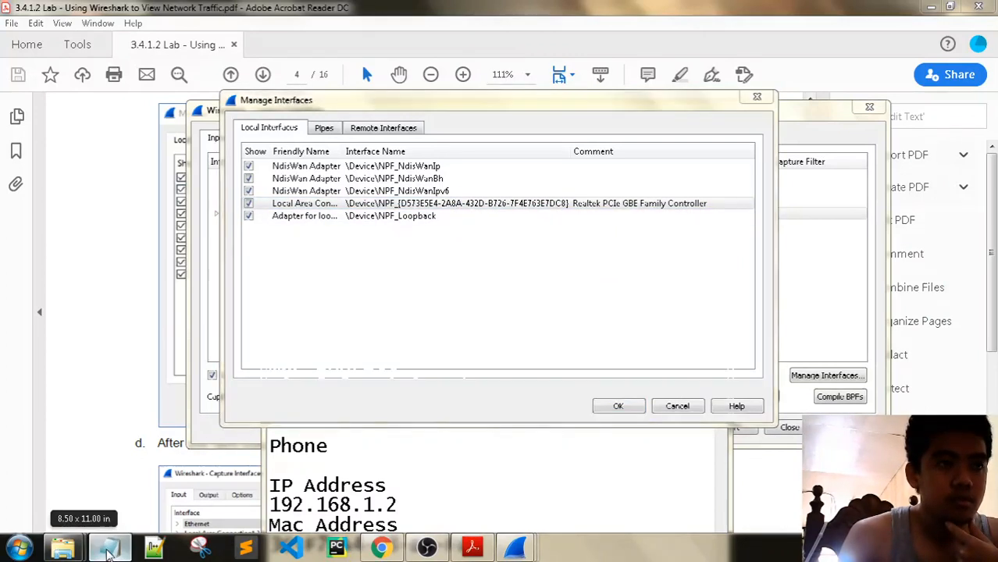
click(437, 468)
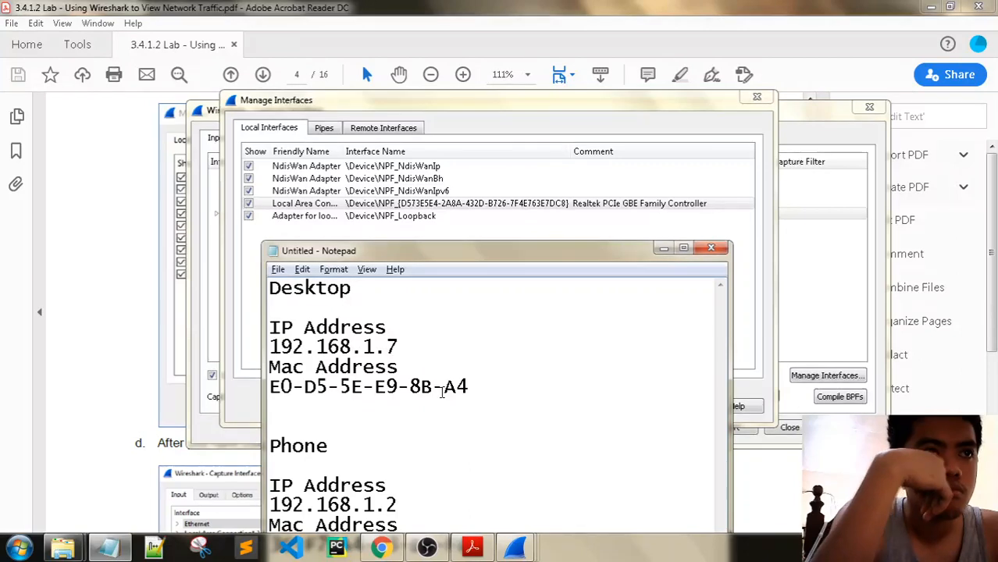
click(495, 206)
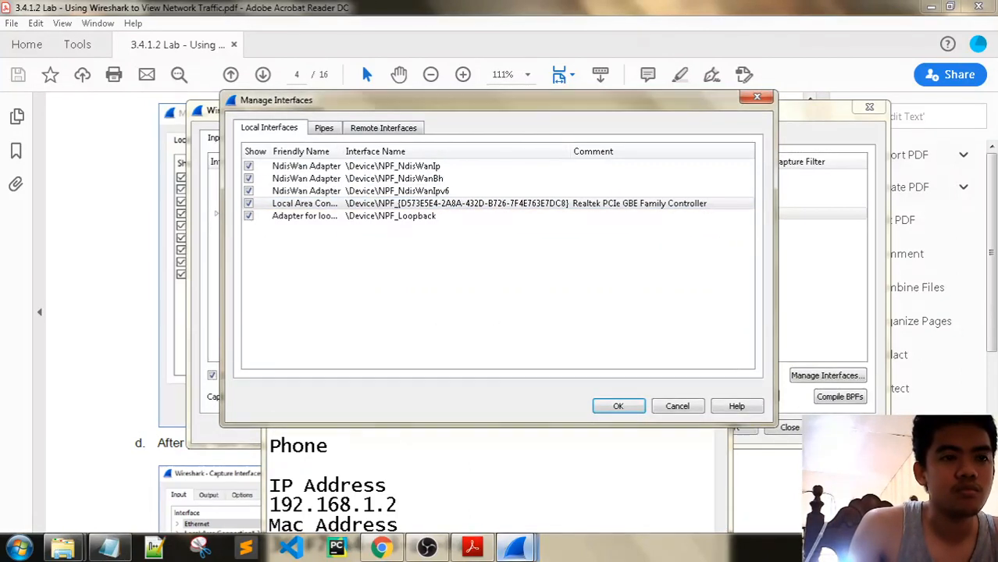
click(515, 546)
click(113, 547)
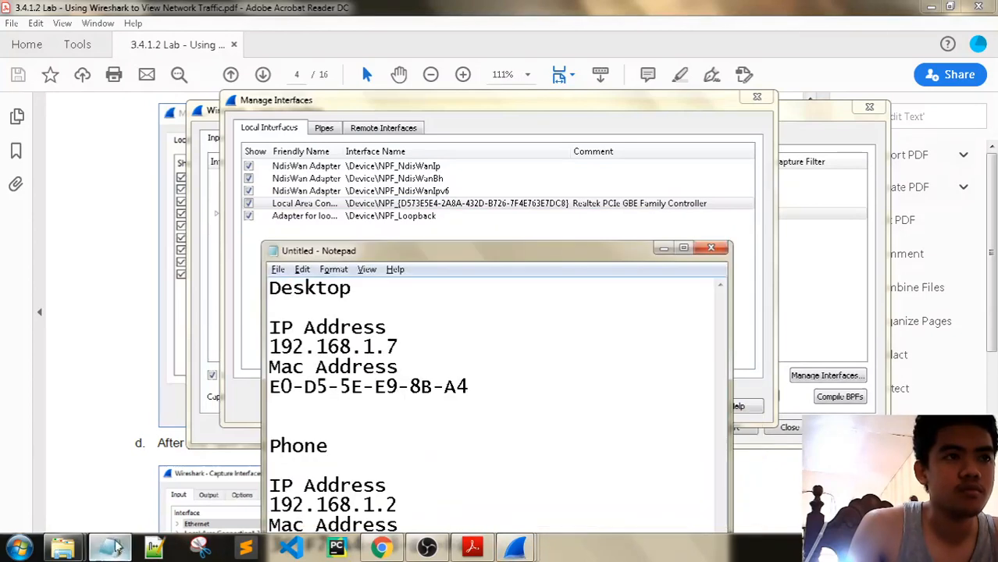
click(405, 206)
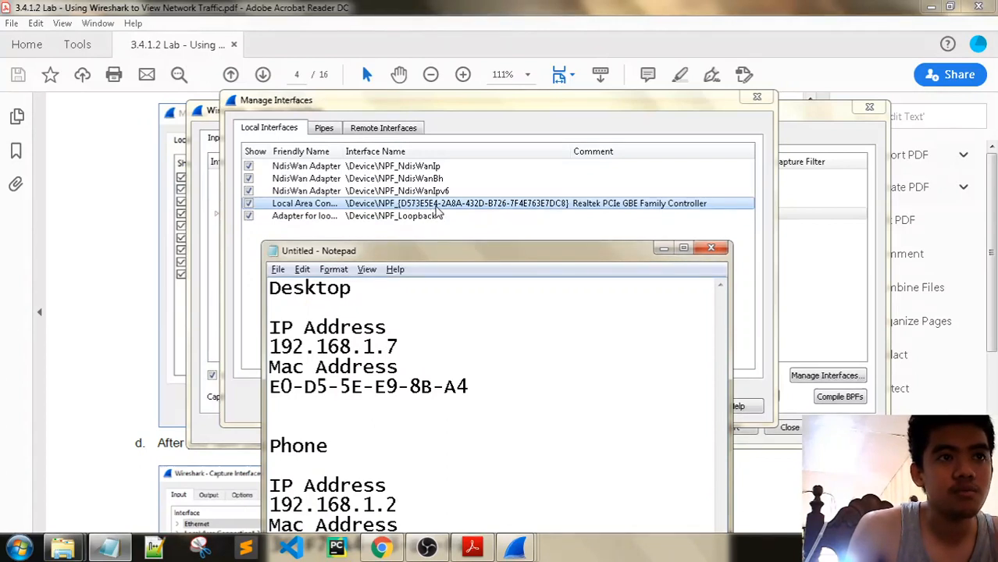
click(494, 226)
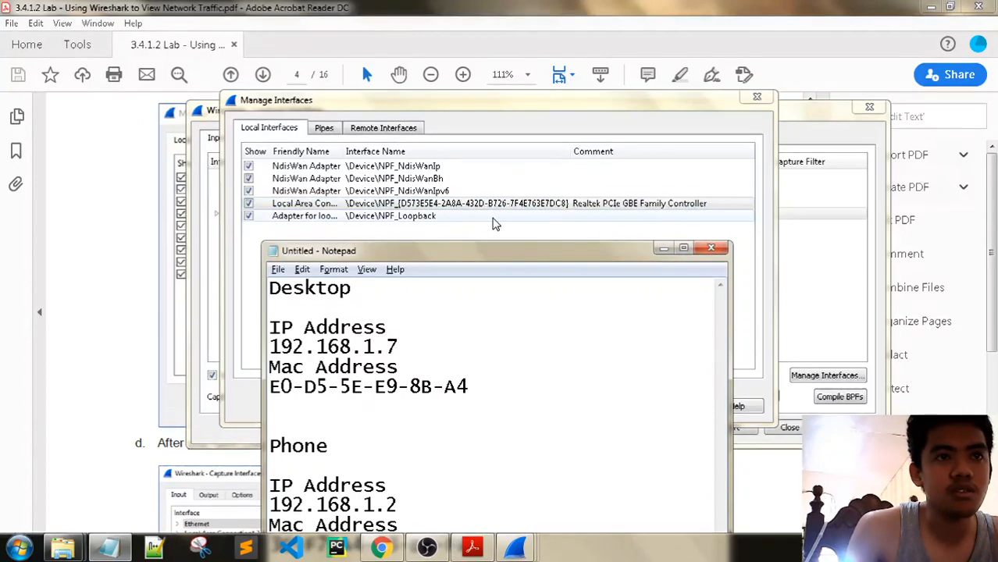
- Check the Remote Interfaces and Pipes lists in Manage Interfaces, return to the local interfaces, and accept the dialog
click(384, 128)
click(322, 130)
click(269, 128)
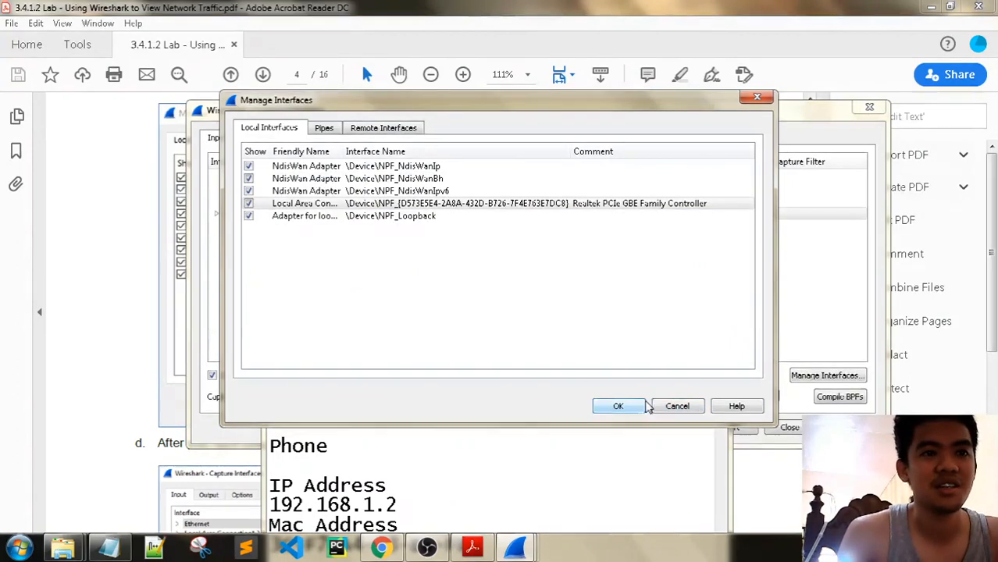
click(619, 405)
- Move the Notepad address notes out of the way and close the Capture Interfaces dialog
drag(559, 249, 505, 252)
click(610, 250)
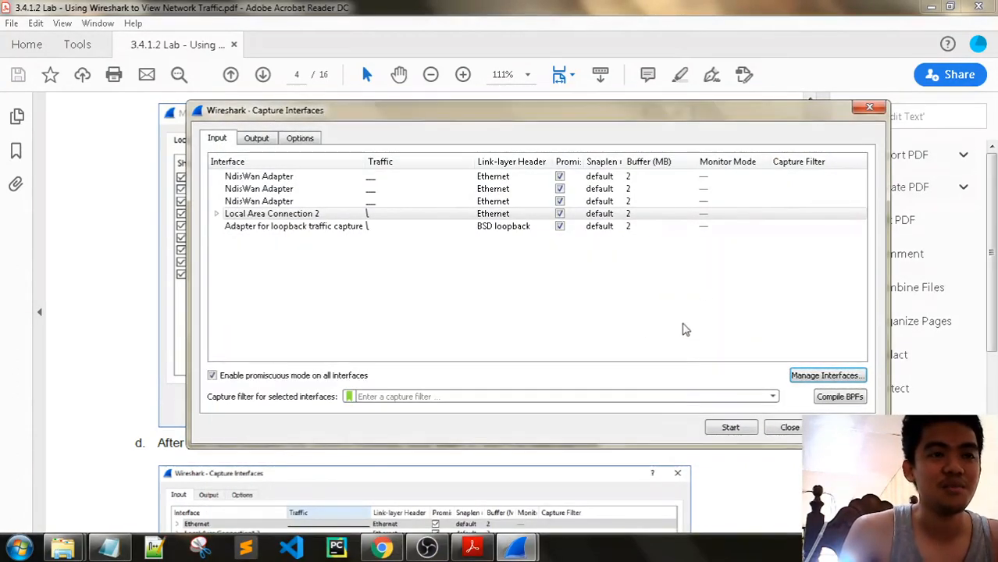
click(582, 301)
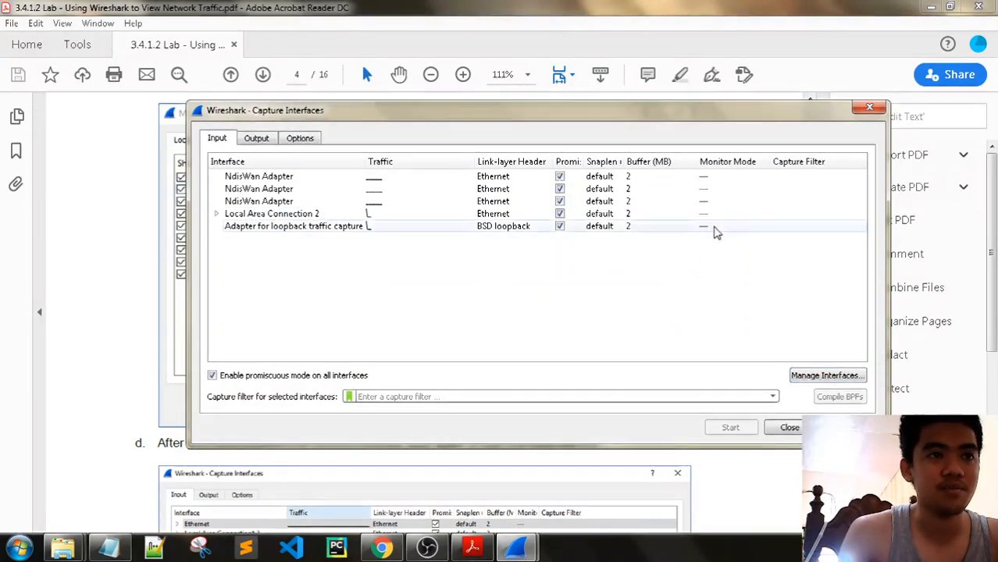
click(868, 109)
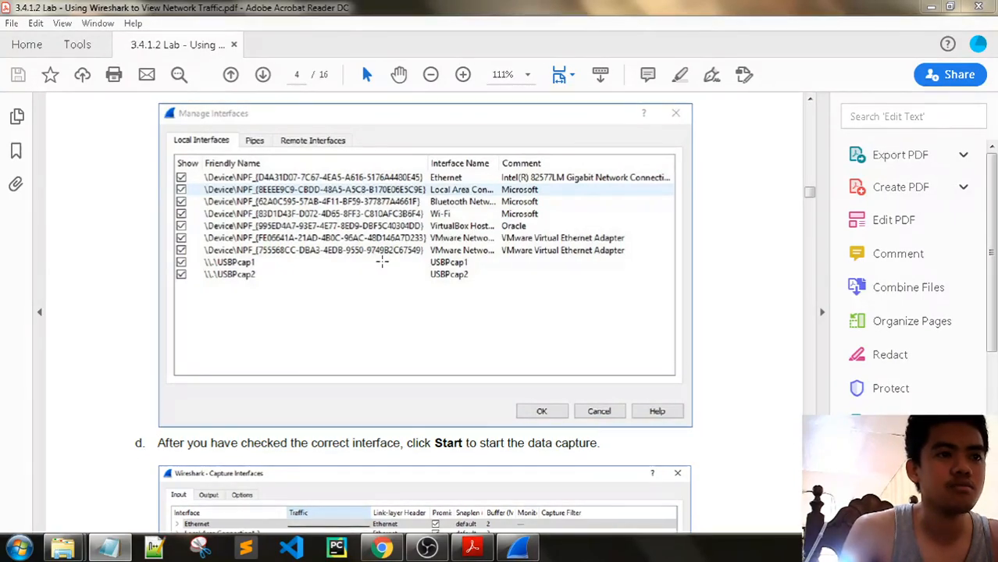
- Return to the lab's Manage Interfaces note and open a command prompt with administrator rights
scroll(447, 226, up, 3)
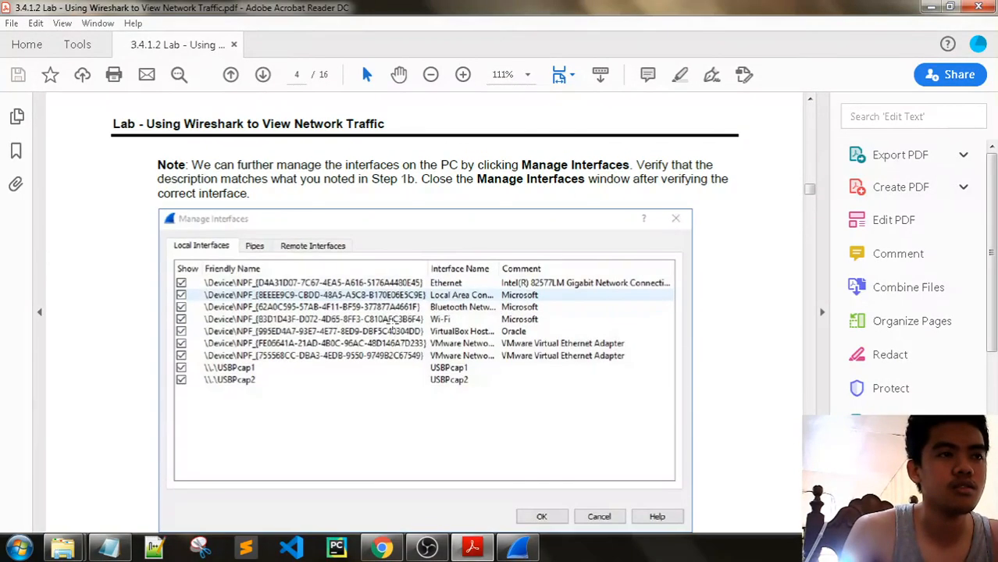
key(super)
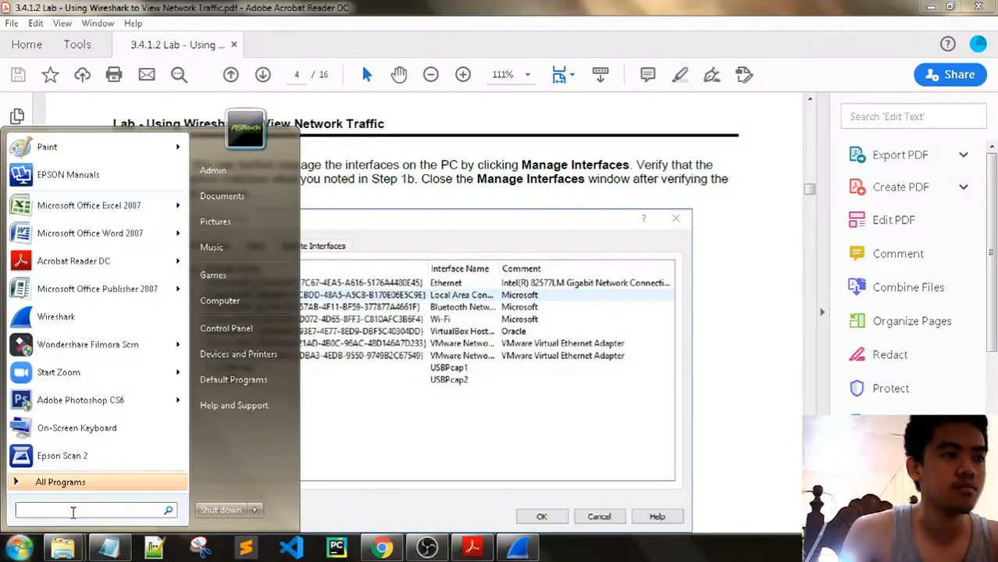
text(CMD)
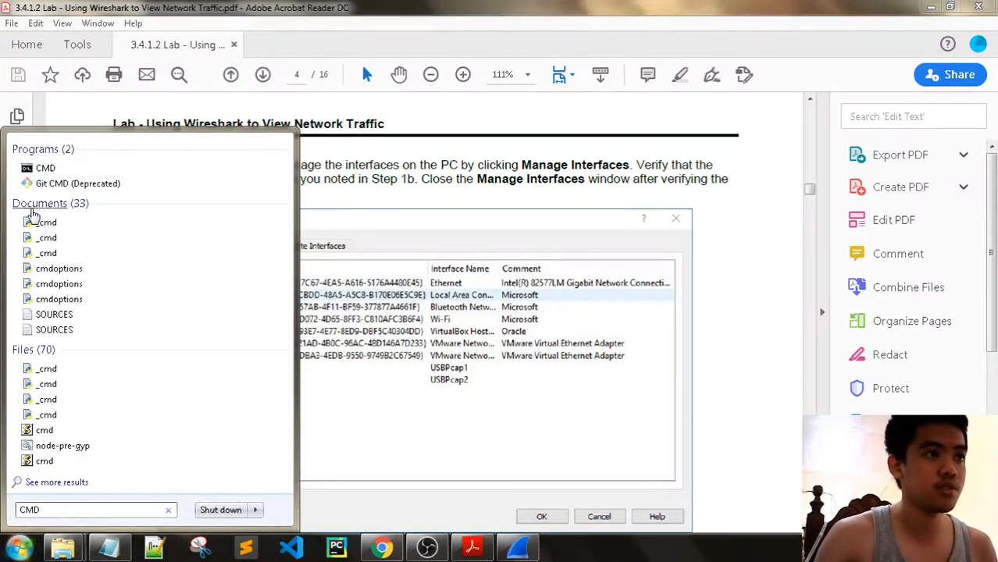
right_click(48, 171)
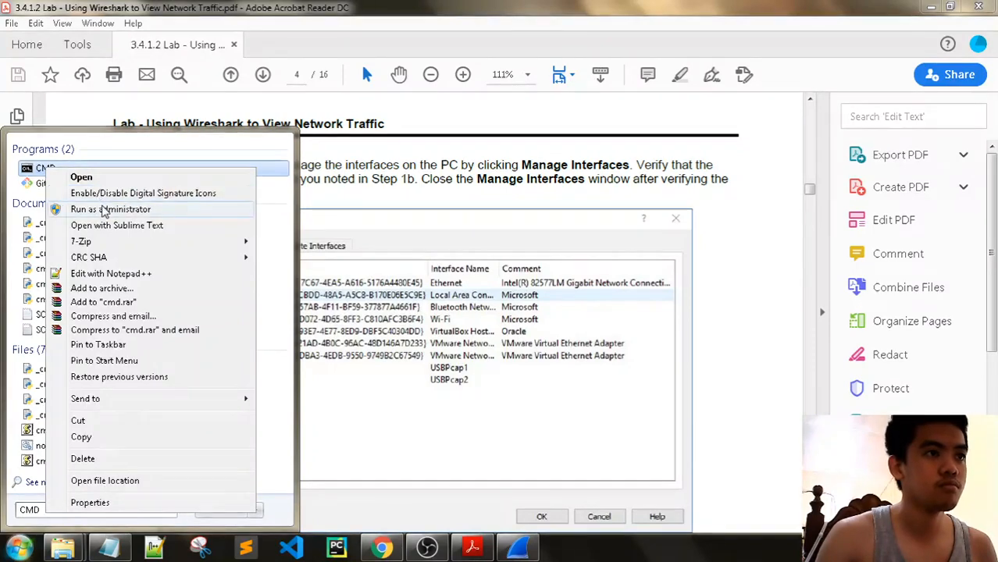
click(100, 208)
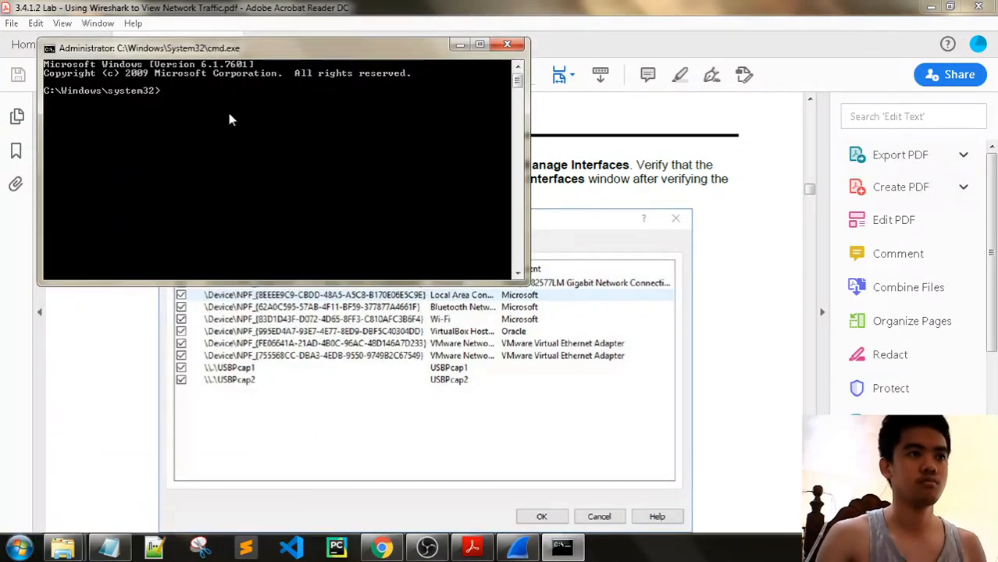
- Run IPCONFIG /ALL and find the Realtek Ethernet adapter's description and addresses in the output
text(IPCONFIG)
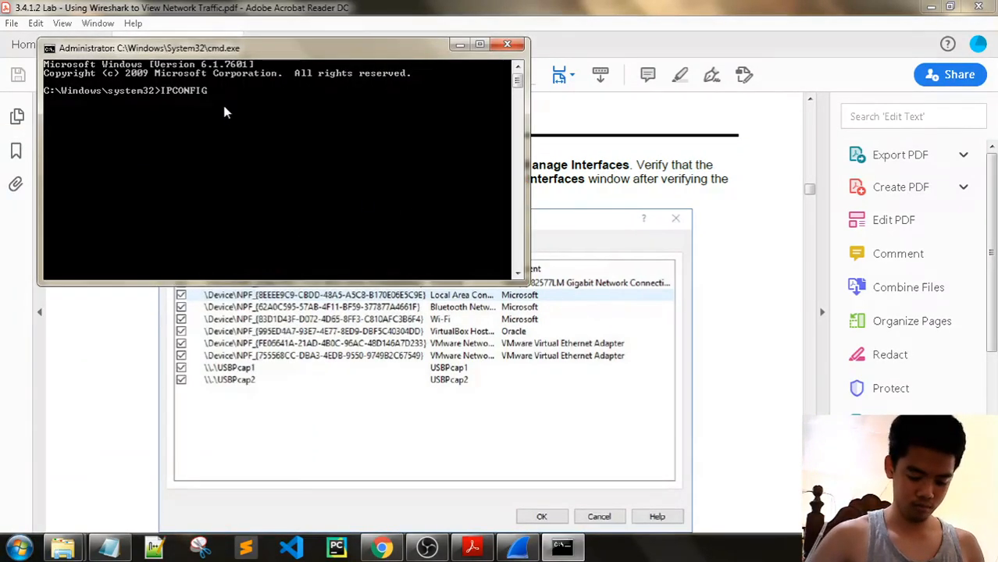
text( /ALL)
key(Return)
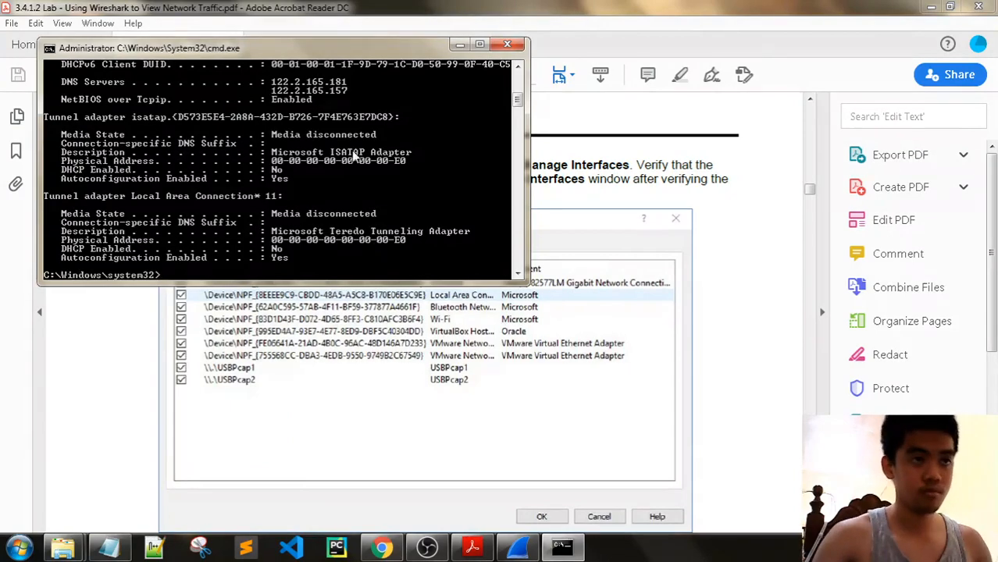
scroll(367, 180, up, 5)
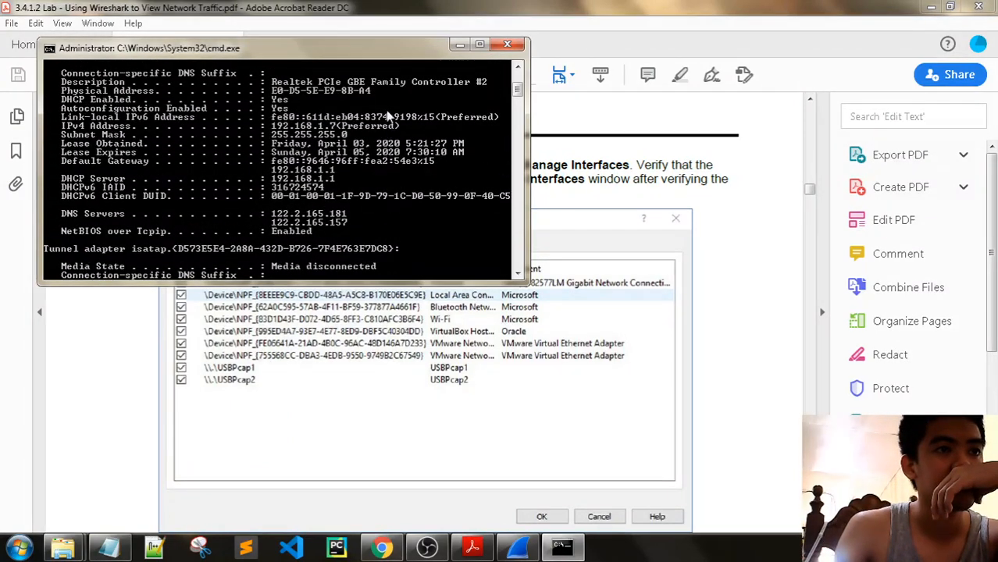
- Switch to Wireshark and open Manage Interfaces from the capture options
key(alt+Tab)
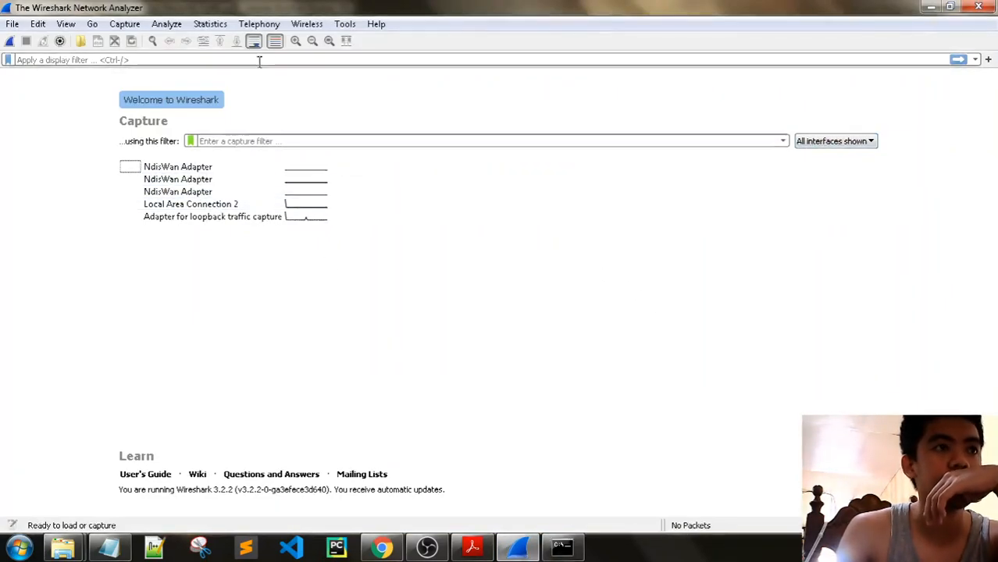
click(125, 23)
click(149, 40)
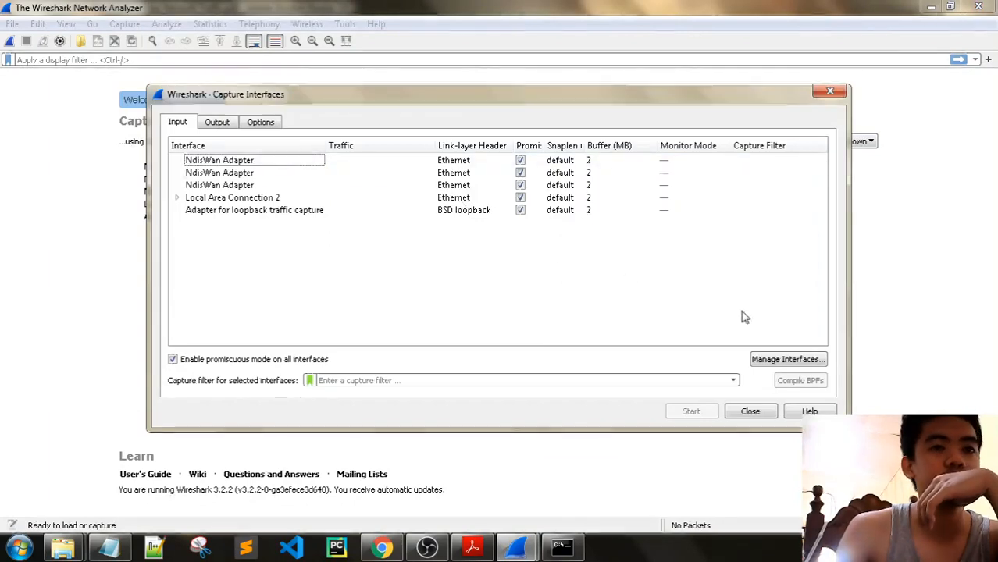
click(788, 359)
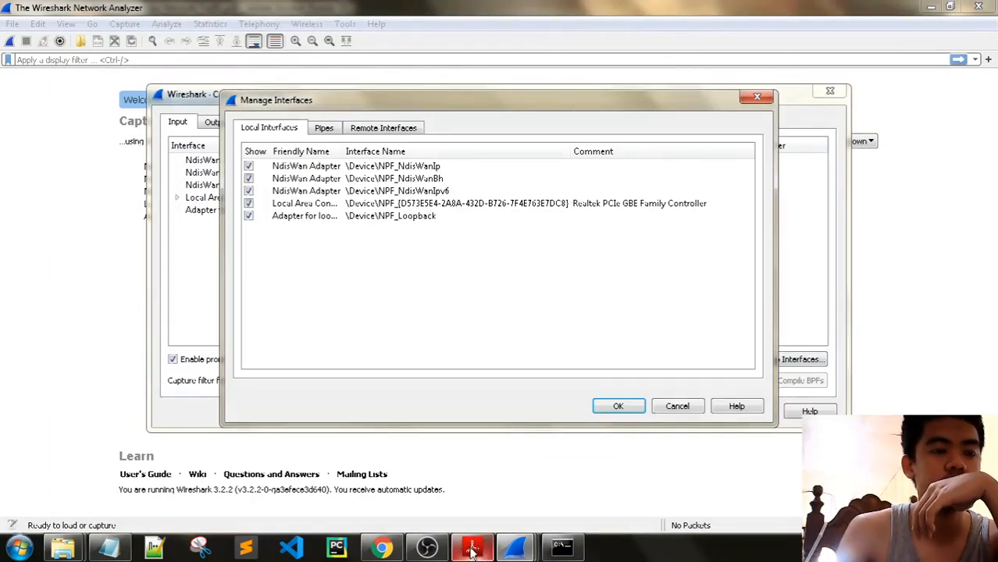
- Compare the command prompt's adapter description with the Local Area Connection entry in Manage Interfaces, and close both interface dialogs
click(562, 546)
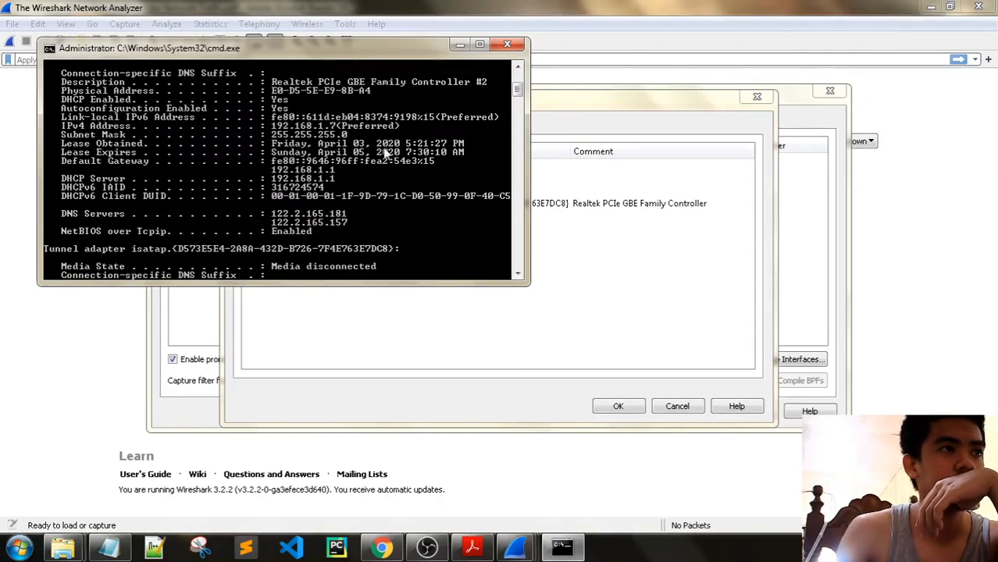
scroll(373, 126, up, 1)
drag(324, 57, 340, 264)
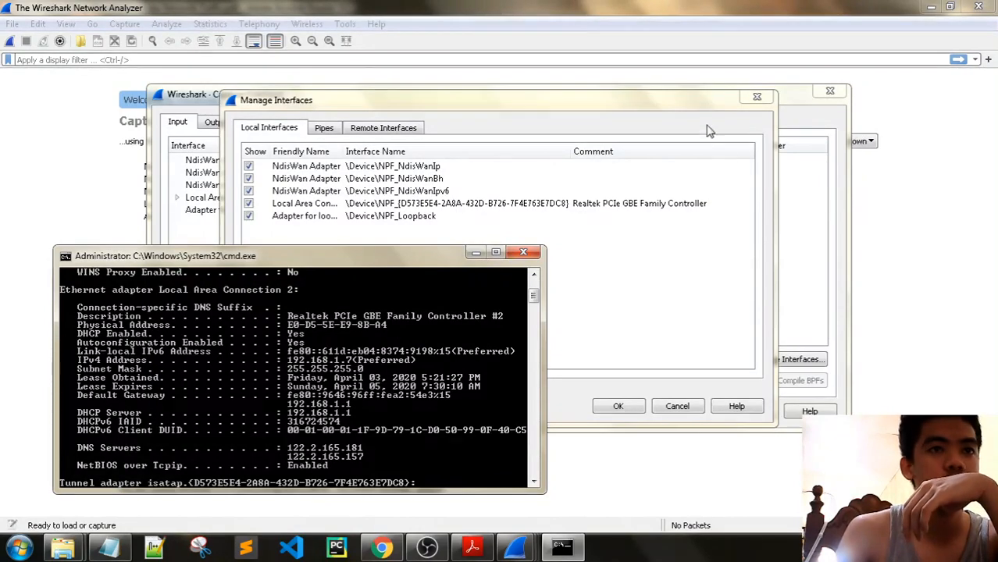
click(476, 252)
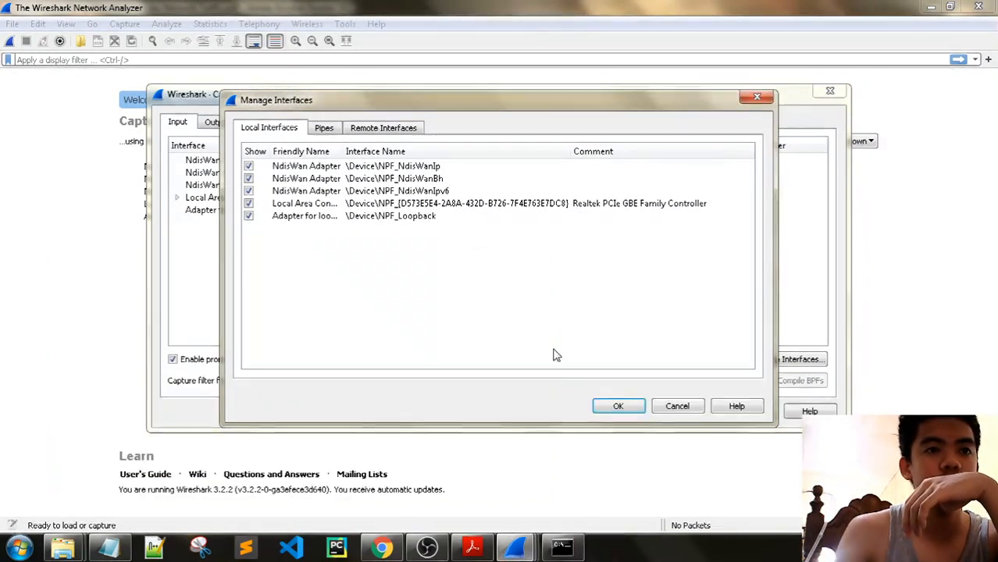
click(613, 408)
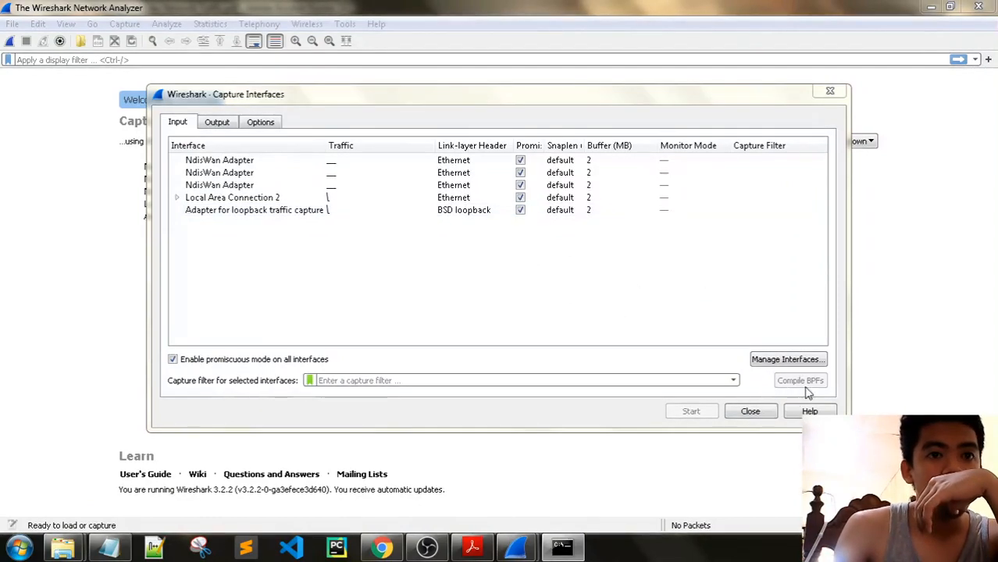
click(767, 412)
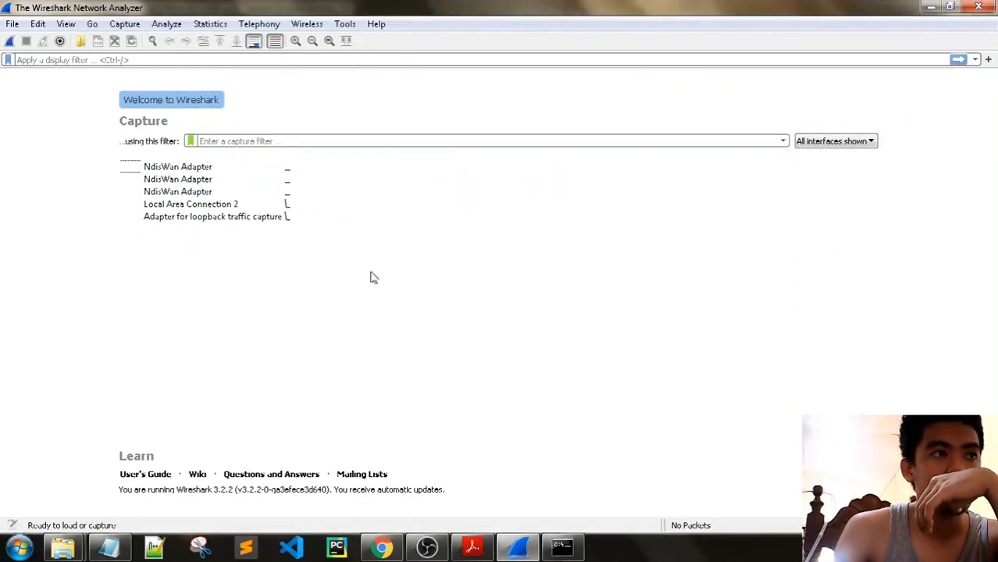
- Reopen Wireshark's capture options and select Local Area Connection 2 as the capture interface
click(125, 23)
click(141, 39)
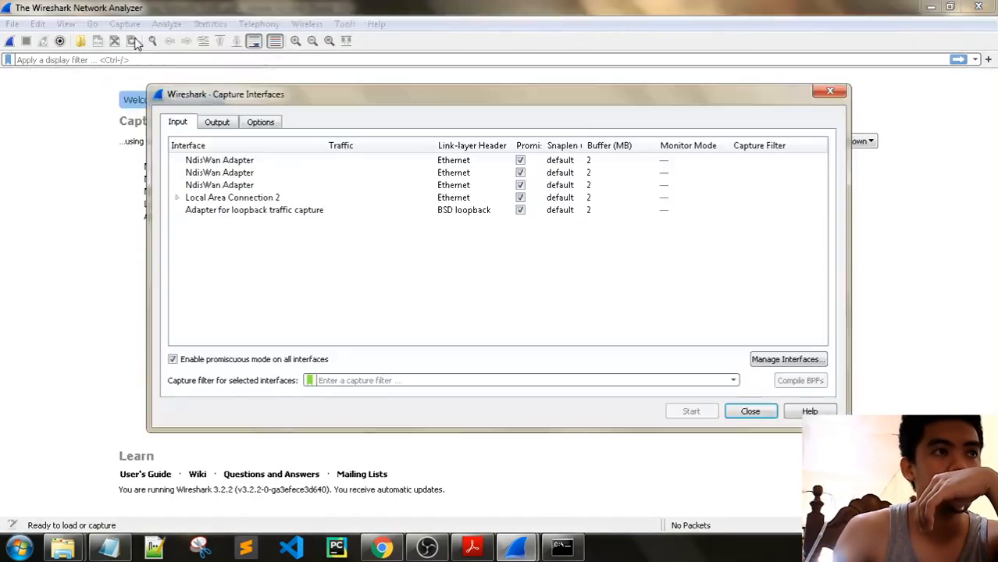
click(234, 201)
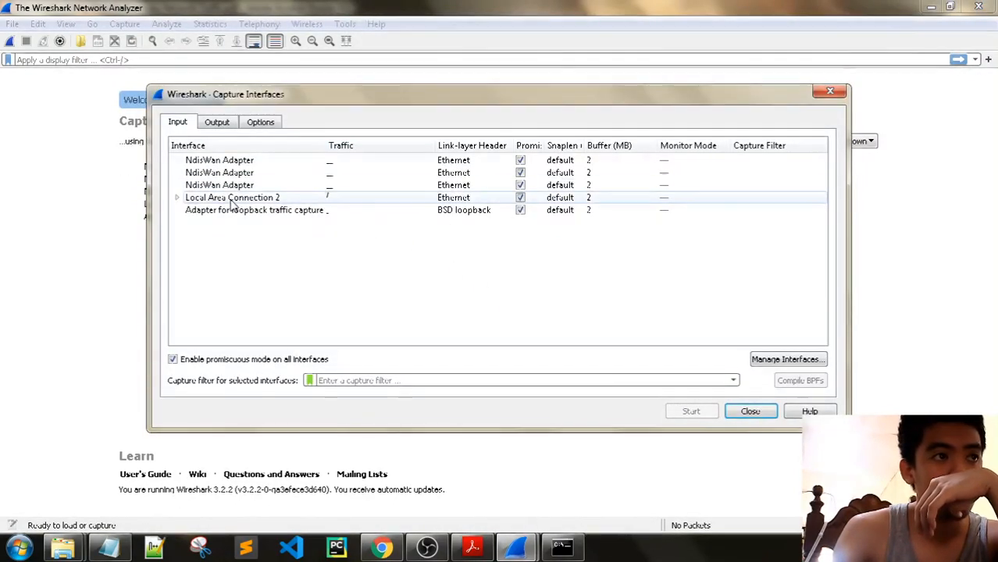
- Switch to the lab PDF and read Step 2d and the following note on other ways to start the data capture
click(472, 549)
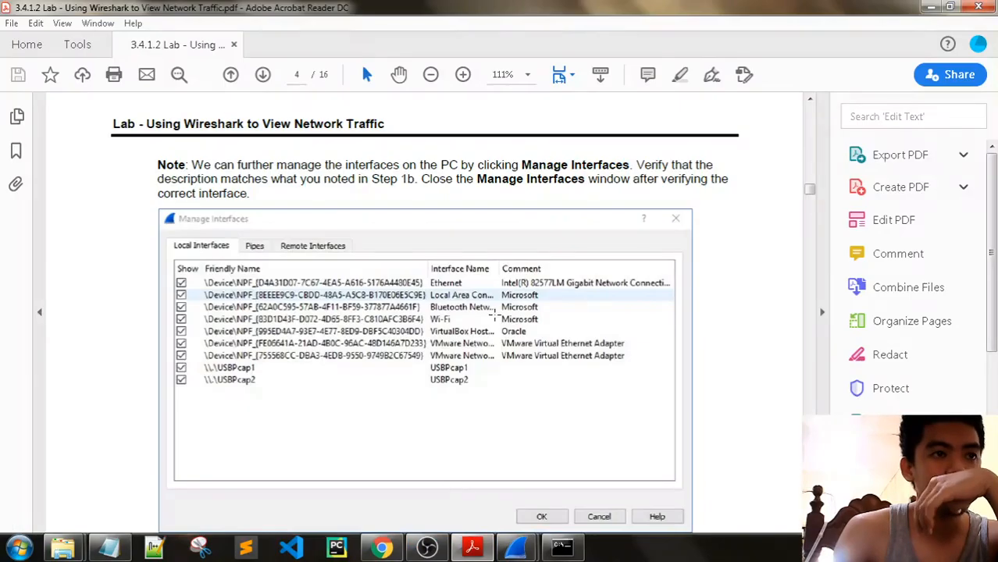
scroll(528, 341, down, 10)
scroll(527, 334, up, 10)
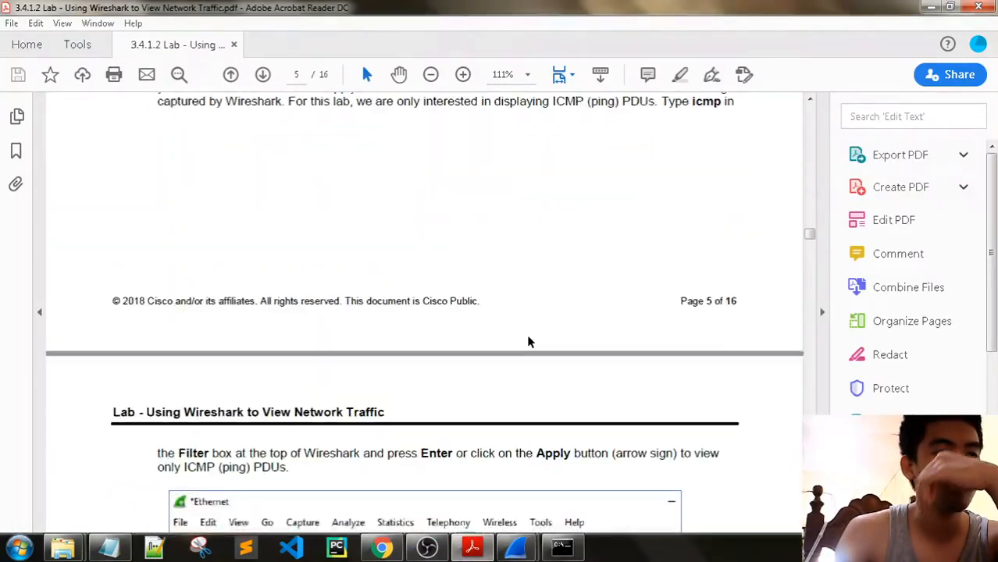
scroll(528, 336, up, 8)
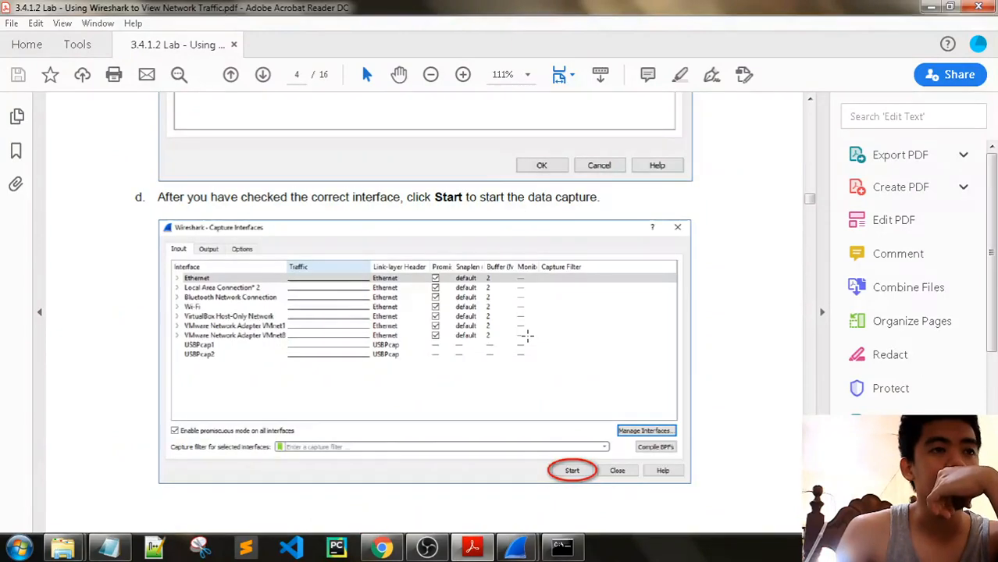
scroll(527, 334, up, 4)
scroll(525, 332, down, 2)
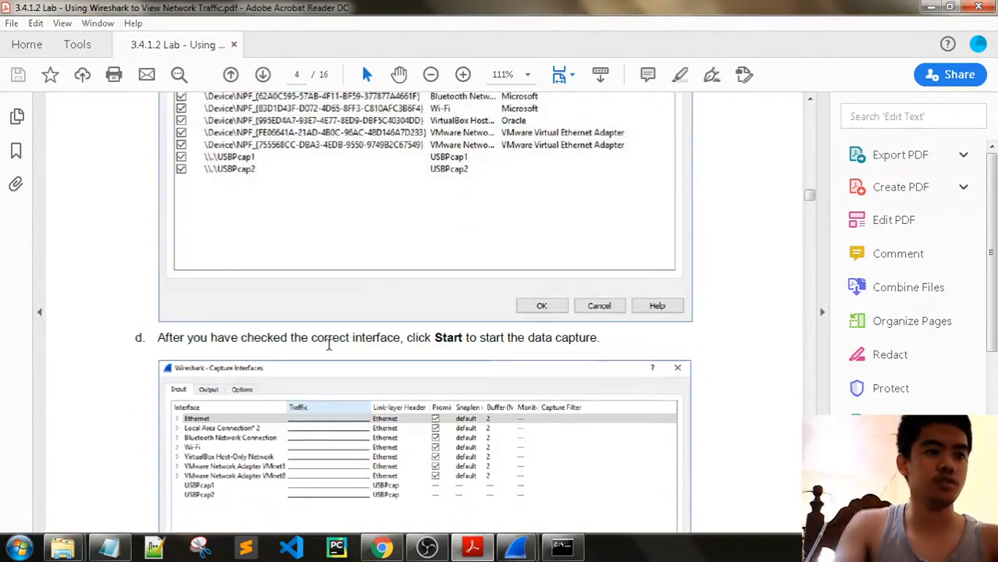
scroll(409, 348, down, 3)
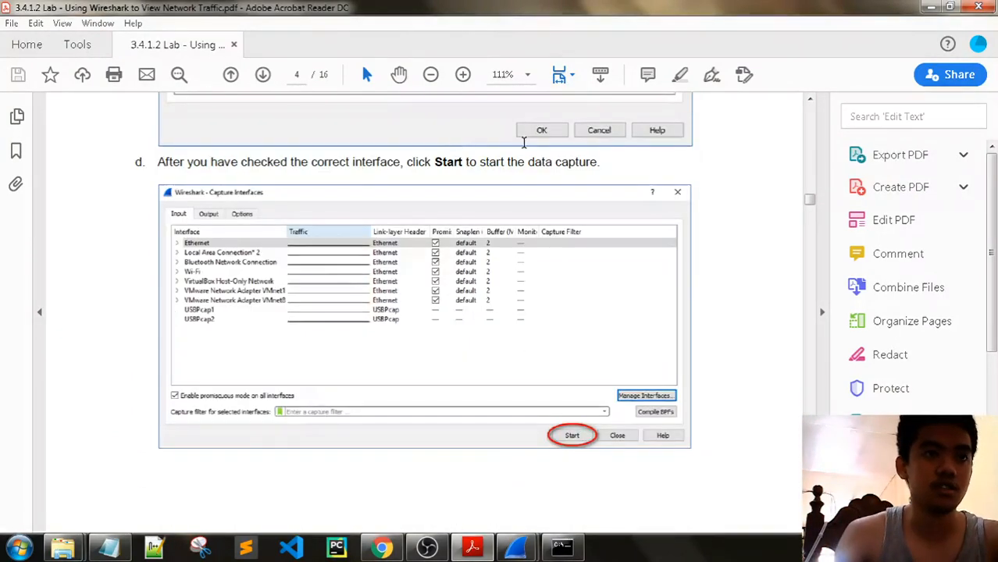
scroll(567, 363, down, 6)
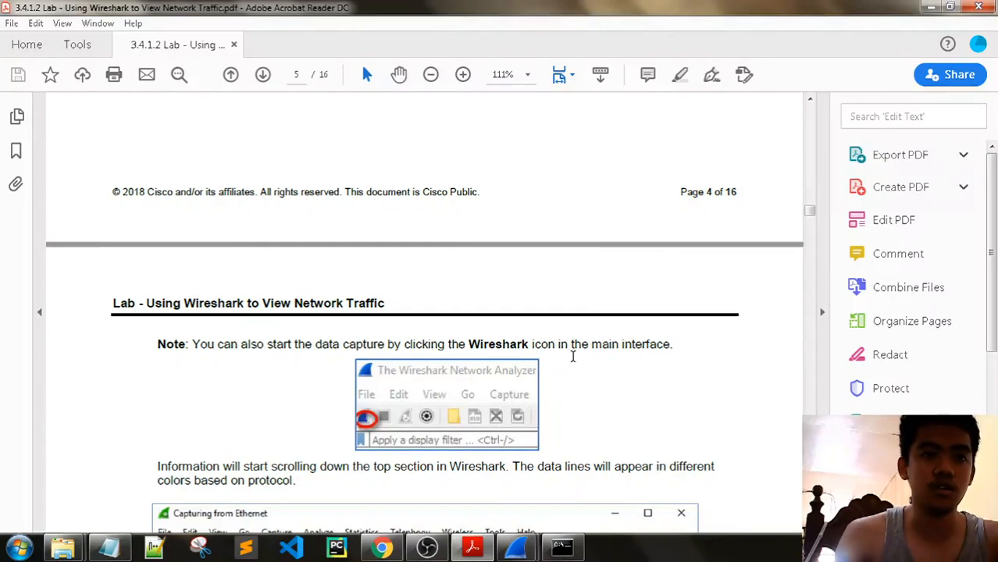
- Look at Wireshark's main window for the start-capture icon from the lab note, and return to the Capture Interfaces dialog
mouse_move(515, 543)
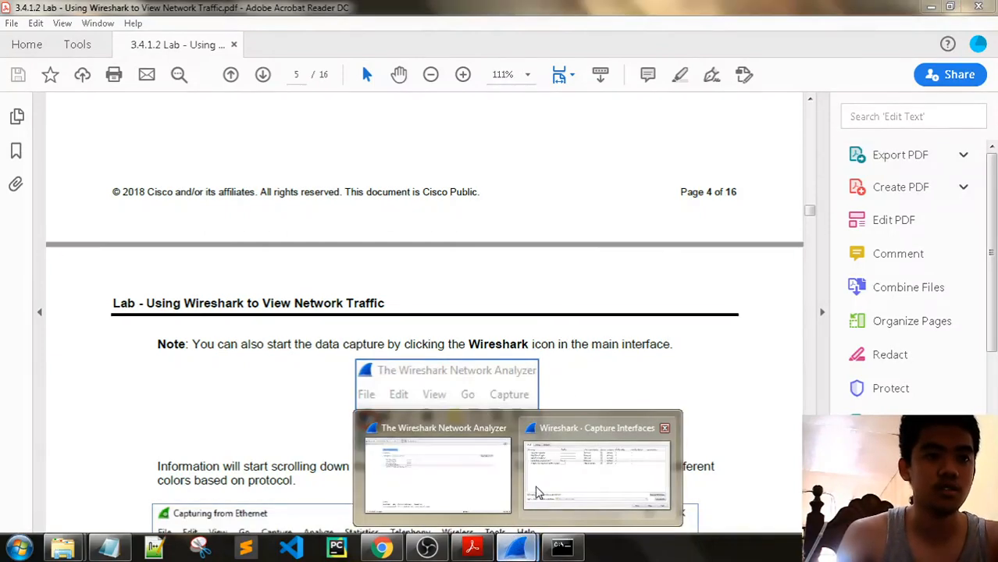
click(498, 482)
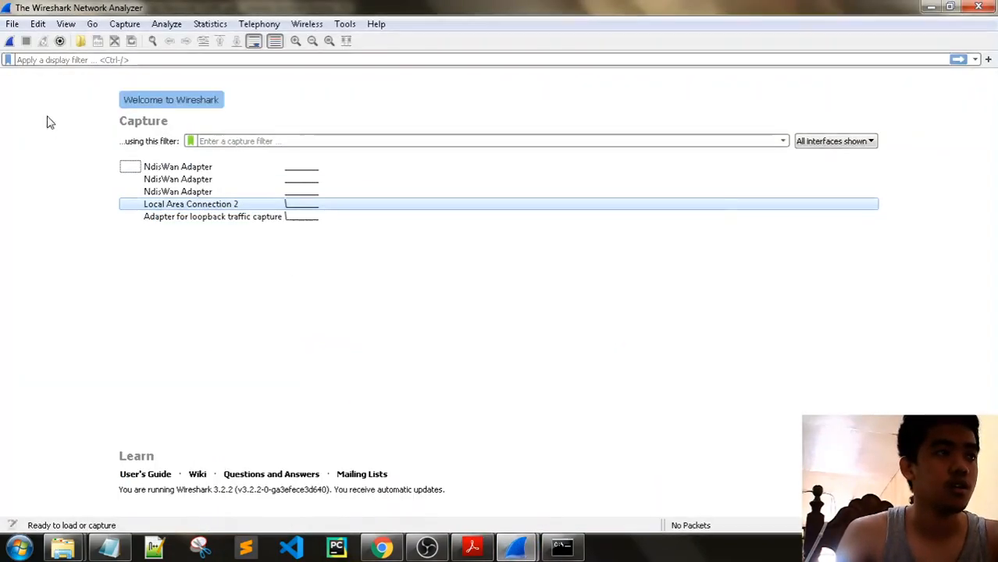
mouse_move(515, 547)
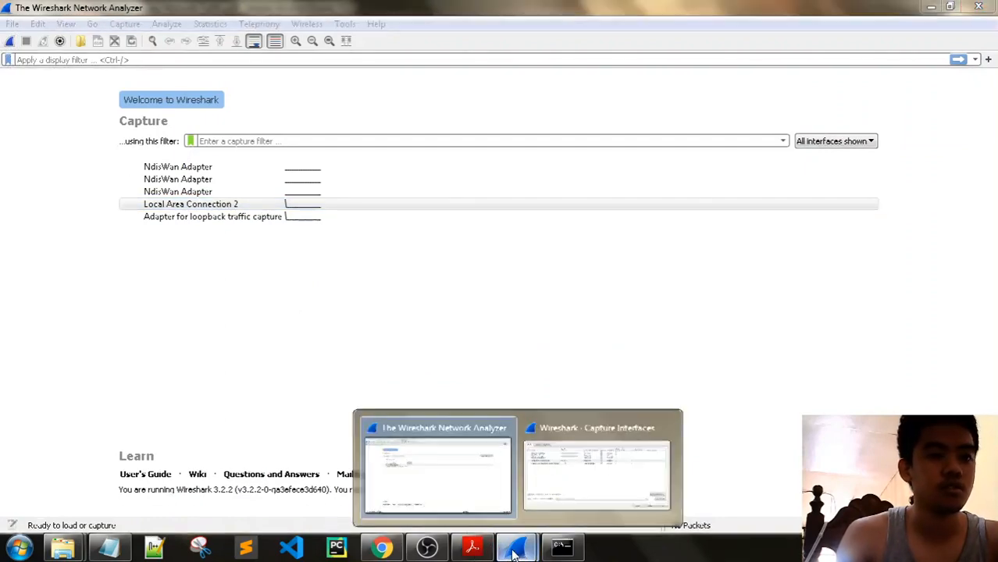
click(551, 492)
- Read the lab's page 5 description of how captured data lines appear, and switch back to Wireshark's Capture Interfaces dialog
click(472, 548)
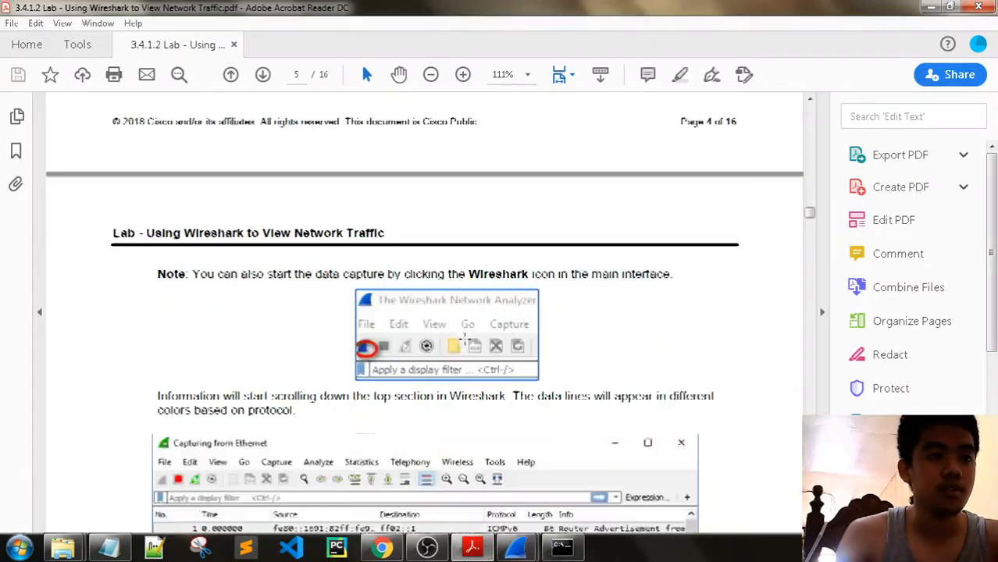
scroll(458, 389, down, 3)
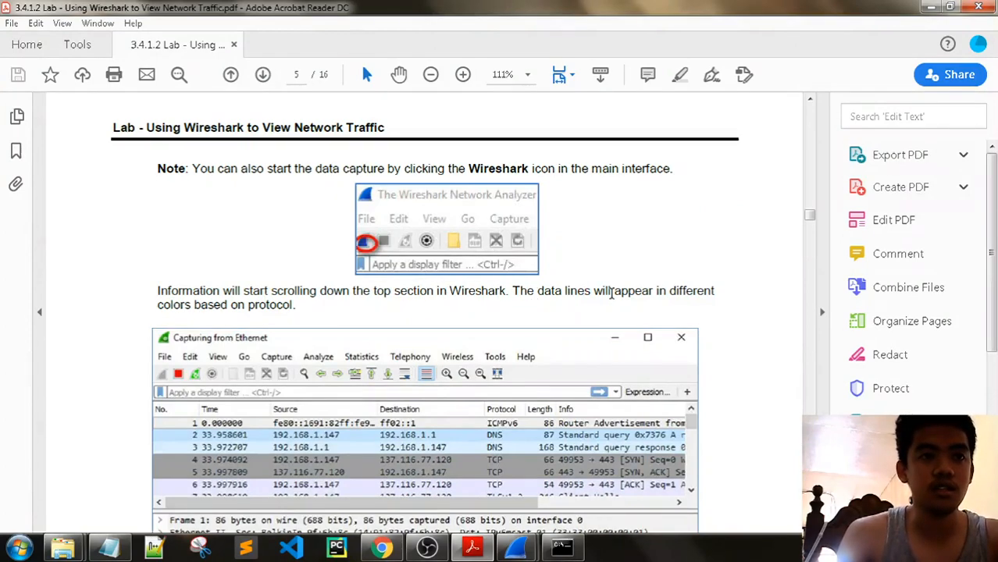
scroll(282, 310, down, 2)
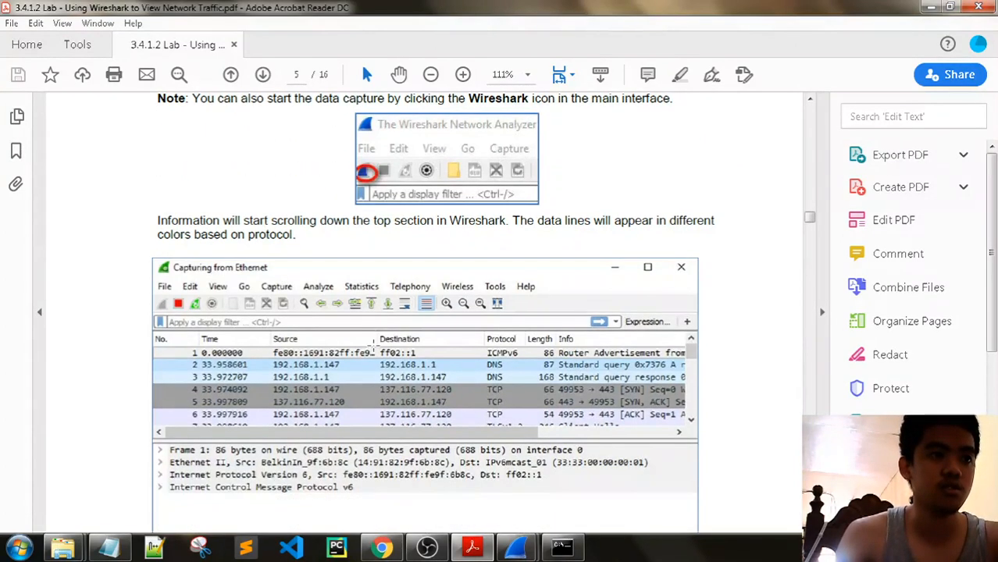
scroll(373, 343, down, 2)
click(527, 553)
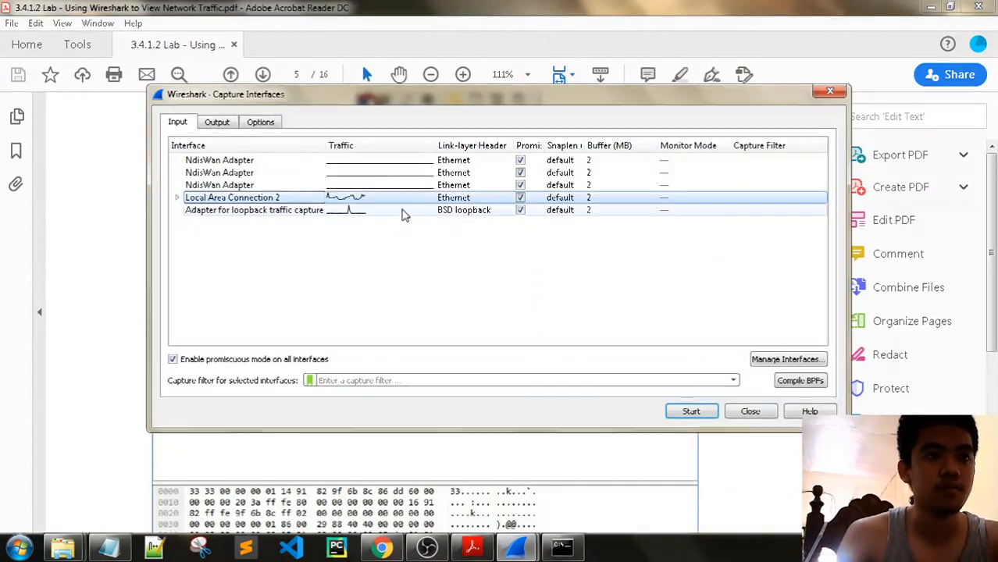
- Start the capture on Local Area Connection 2 and look through the incoming packets in Wireshark's packet list
click(691, 407)
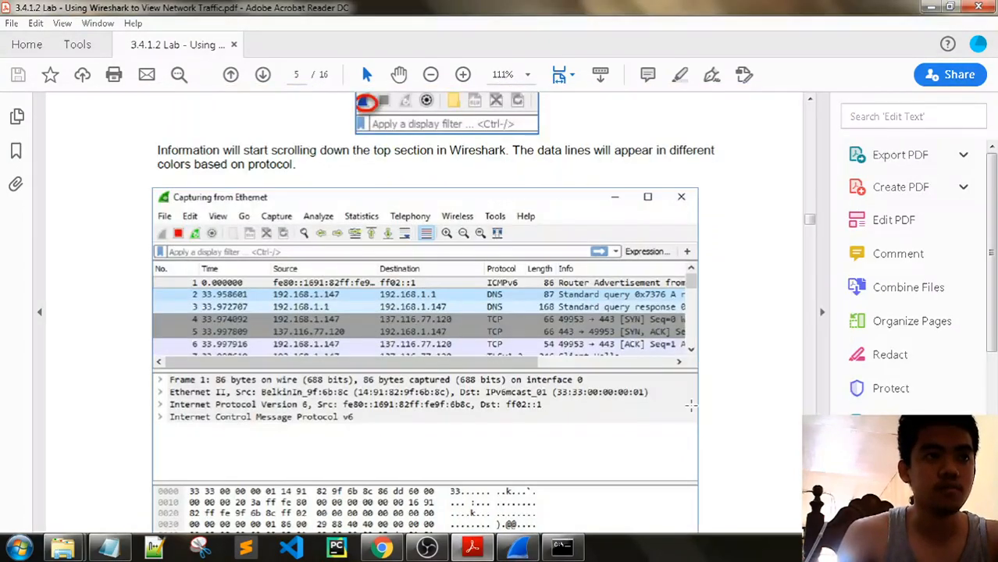
click(494, 551)
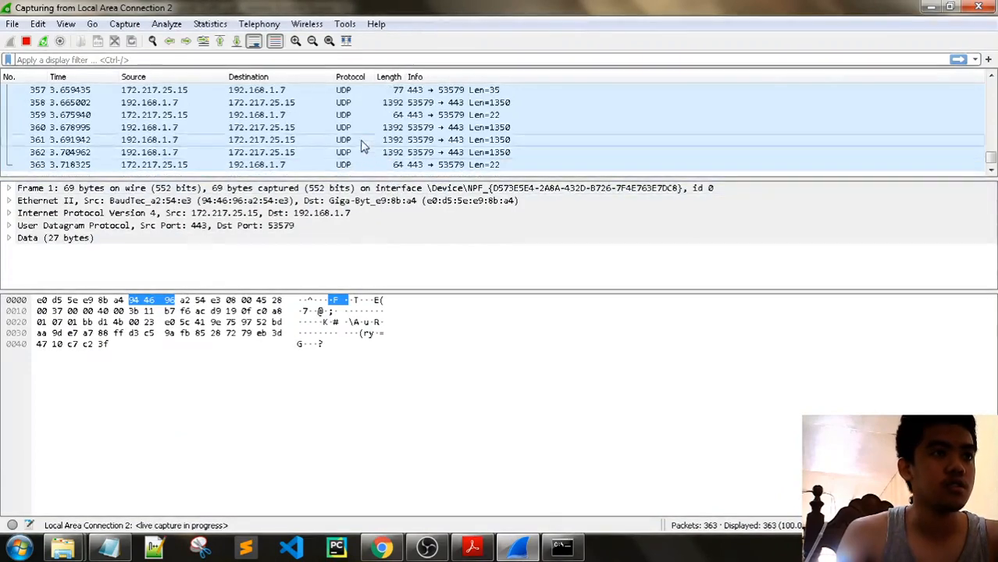
scroll(373, 142, up, 4)
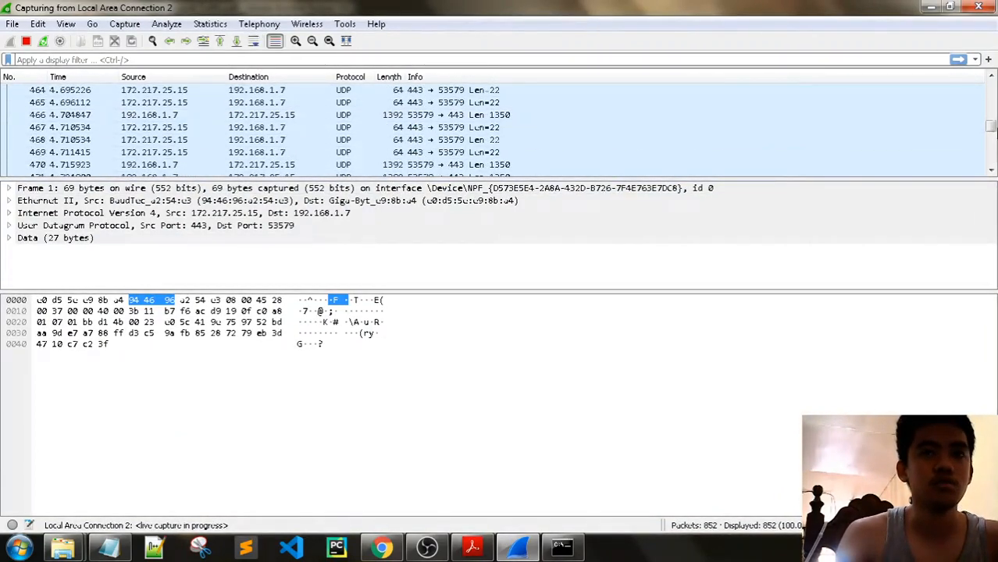
drag(994, 132, 990, 85)
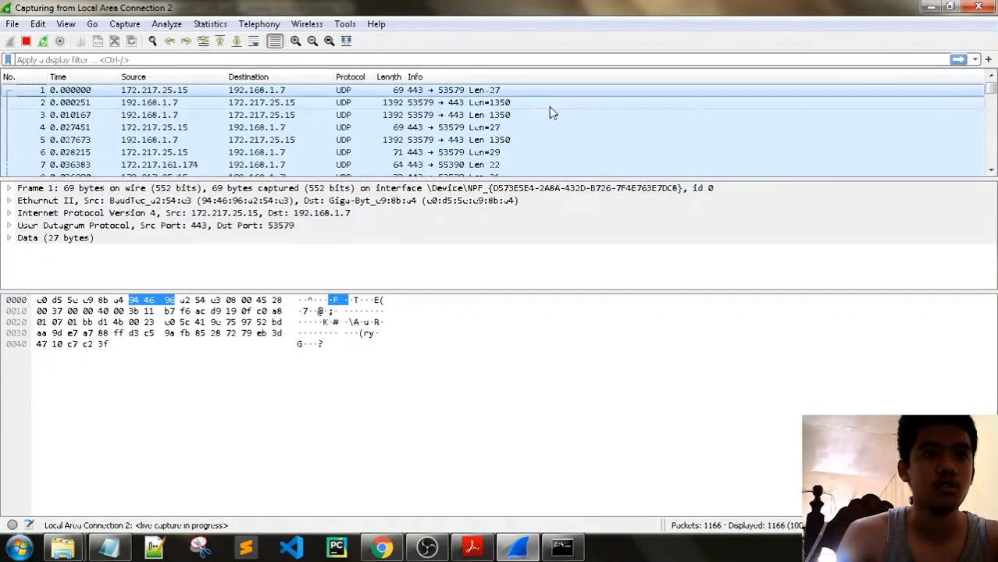
scroll(758, 123, down, 7)
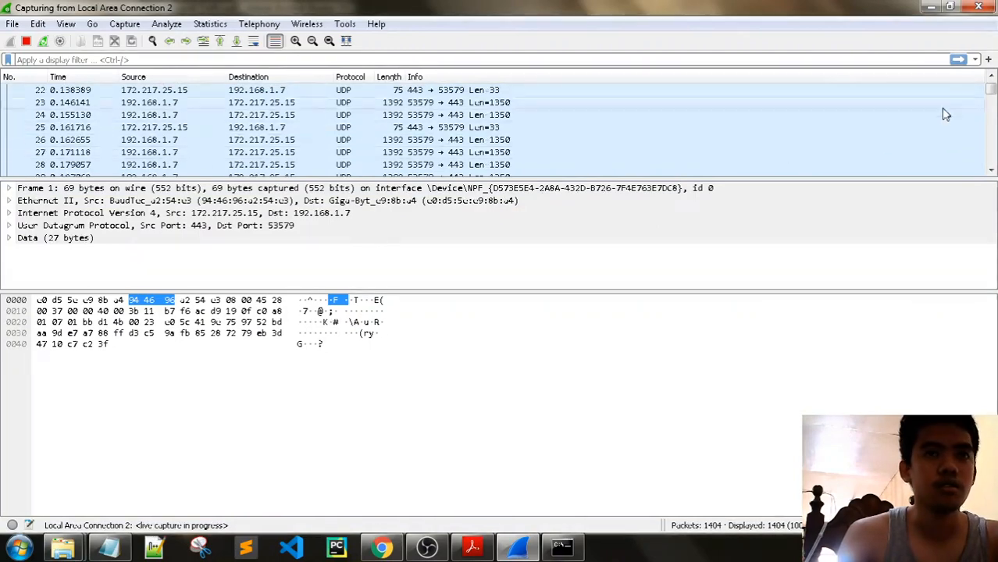
drag(992, 94, 991, 154)
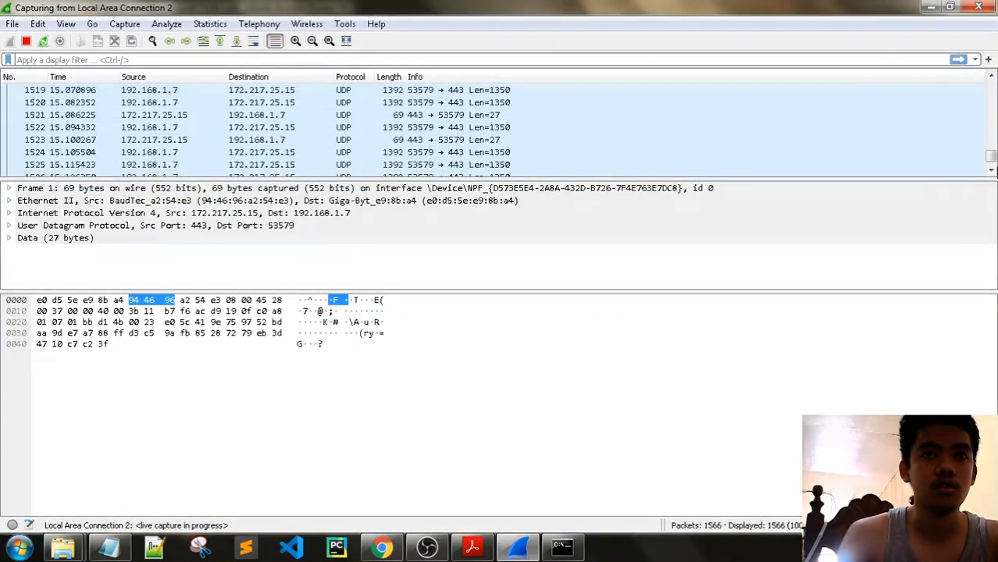
scroll(951, 157, down, 4)
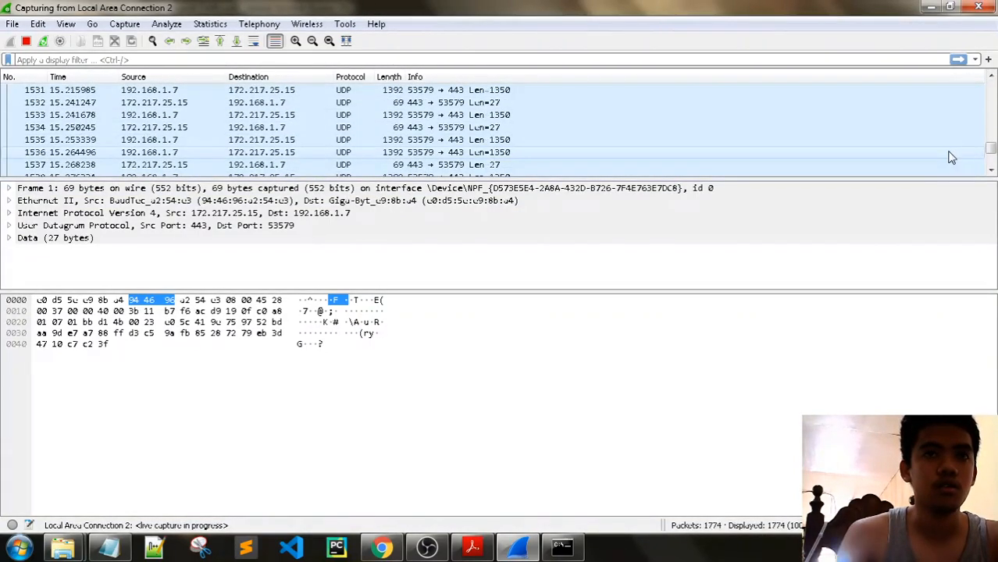
click(344, 333)
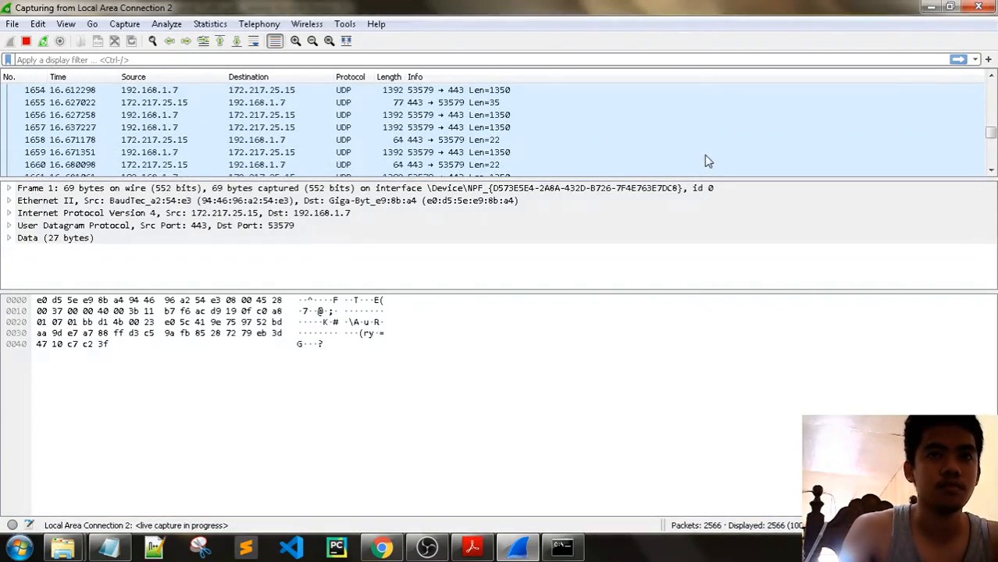
- Switch to the lab PDF and read steps e and f on filtering for ICMP and pinging the team member's IP address
click(473, 547)
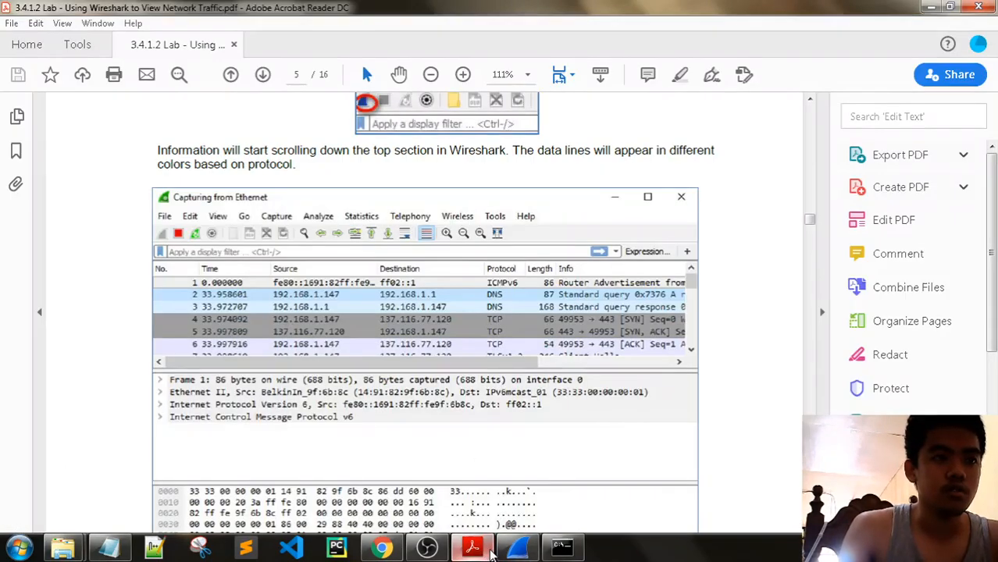
scroll(394, 294, down, 5)
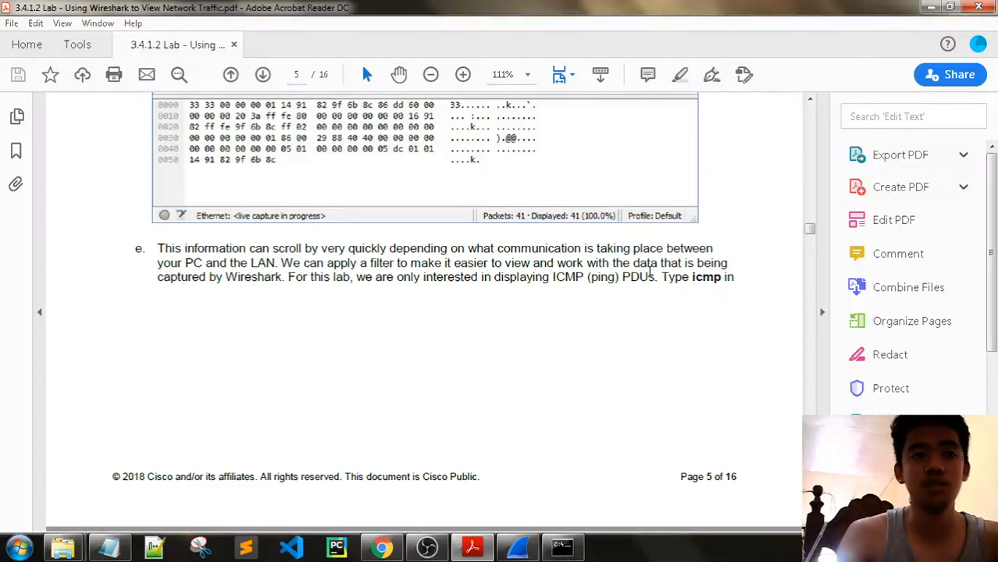
scroll(688, 272, down, 3)
scroll(688, 272, down, 2)
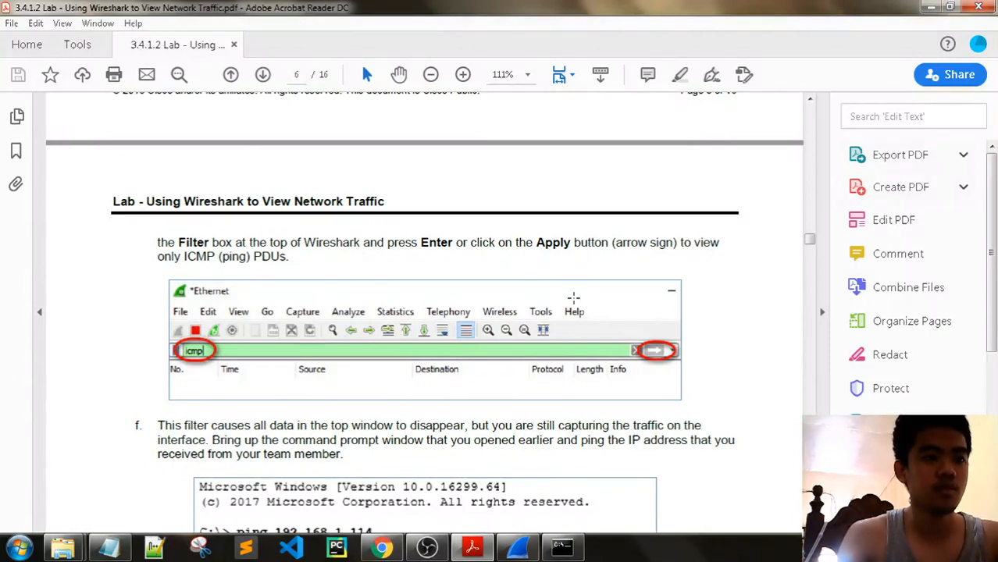
scroll(574, 298, down, 3)
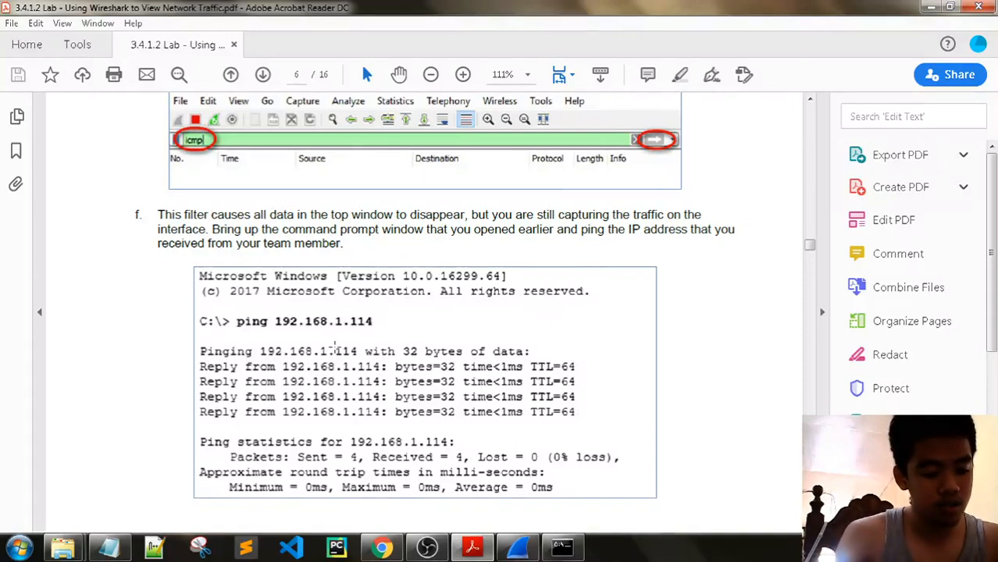
- Return to Wireshark and apply the display filter icmp to the running capture
click(517, 547)
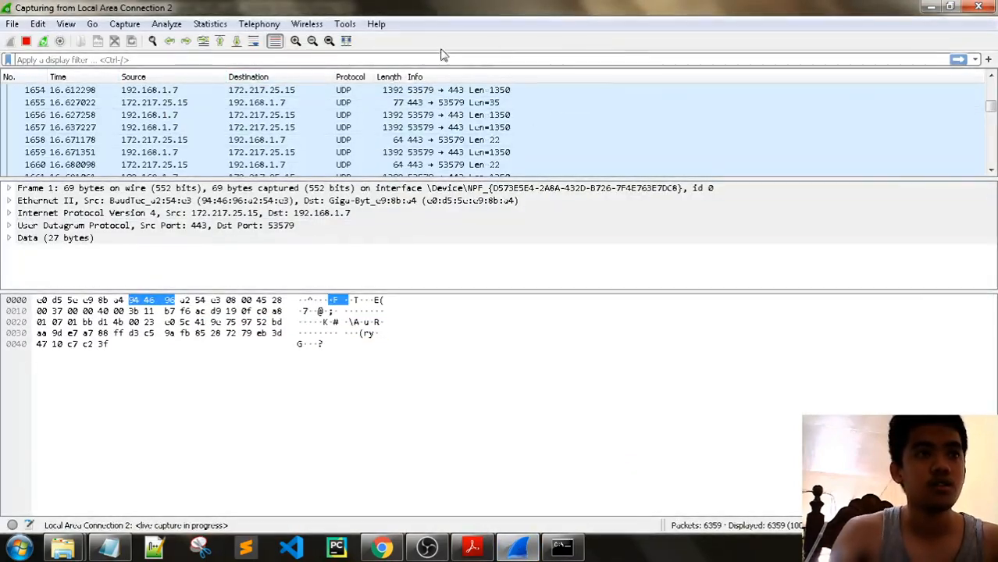
text(icmp)
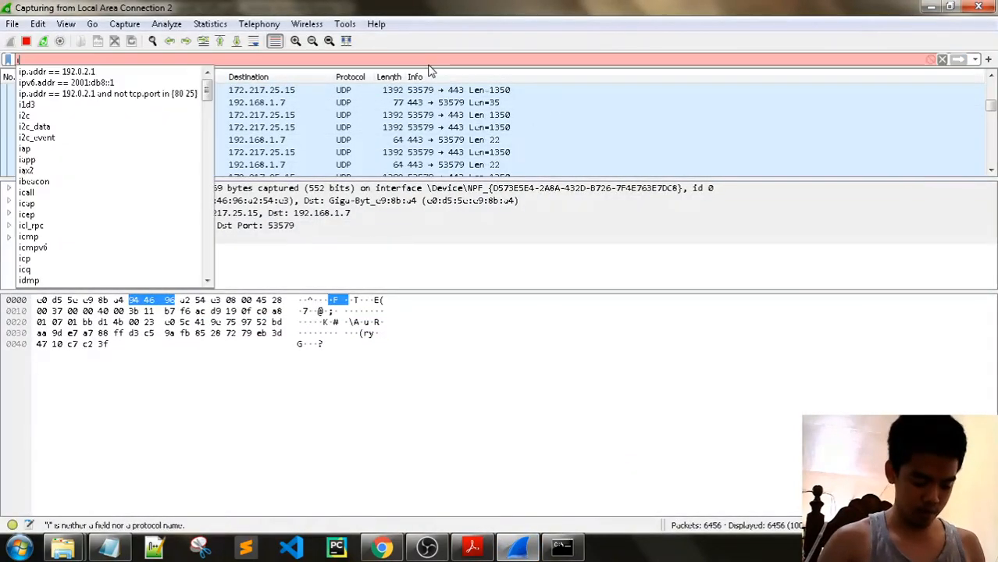
click(961, 60)
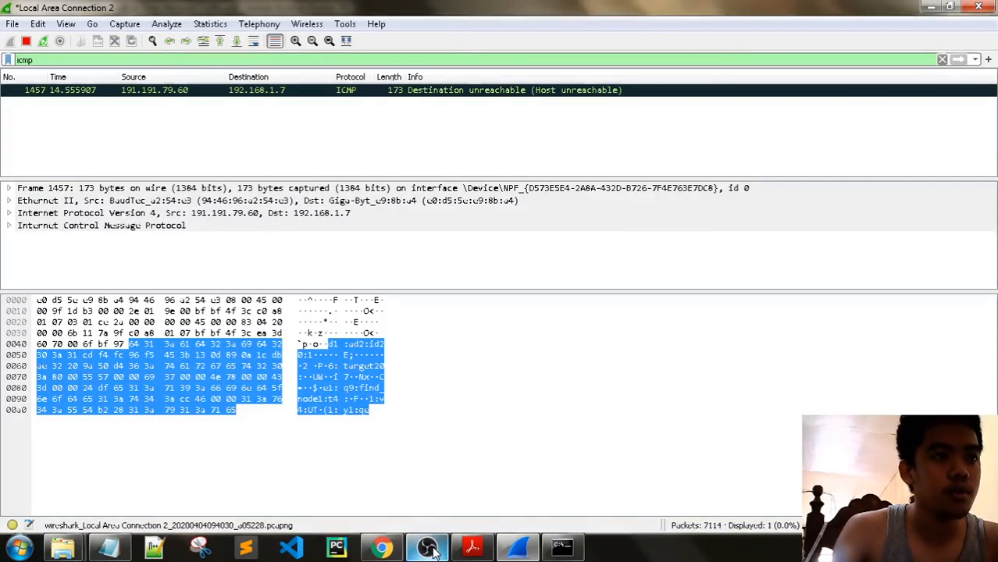
- Bring up the command prompt, move it clear of the packet list, and compare the IPCONFIG /ALL addresses with the filtered ICMP packet
click(581, 551)
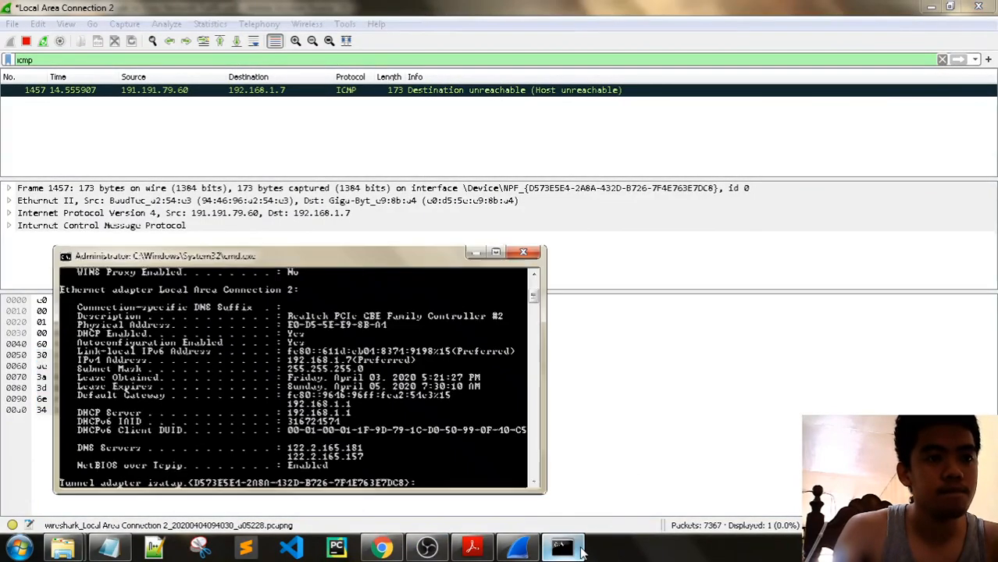
scroll(444, 409, down, 10)
scroll(444, 409, up, 4)
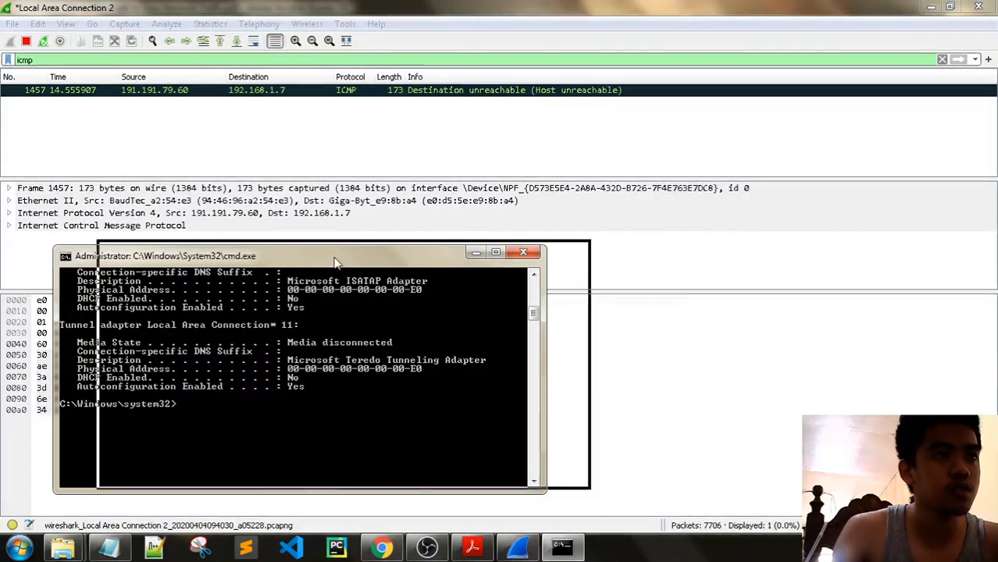
drag(302, 262, 562, 203)
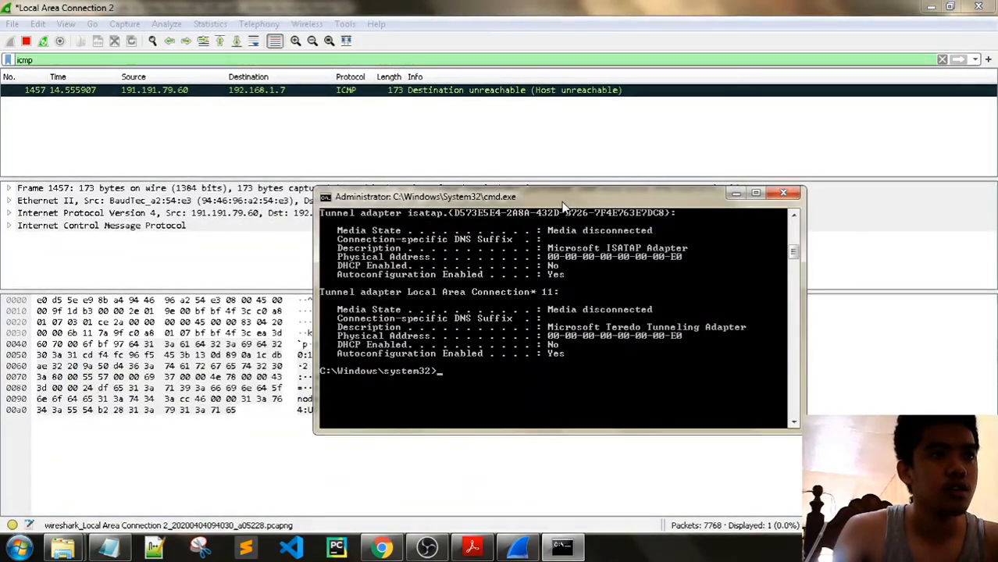
scroll(563, 247, up, 15)
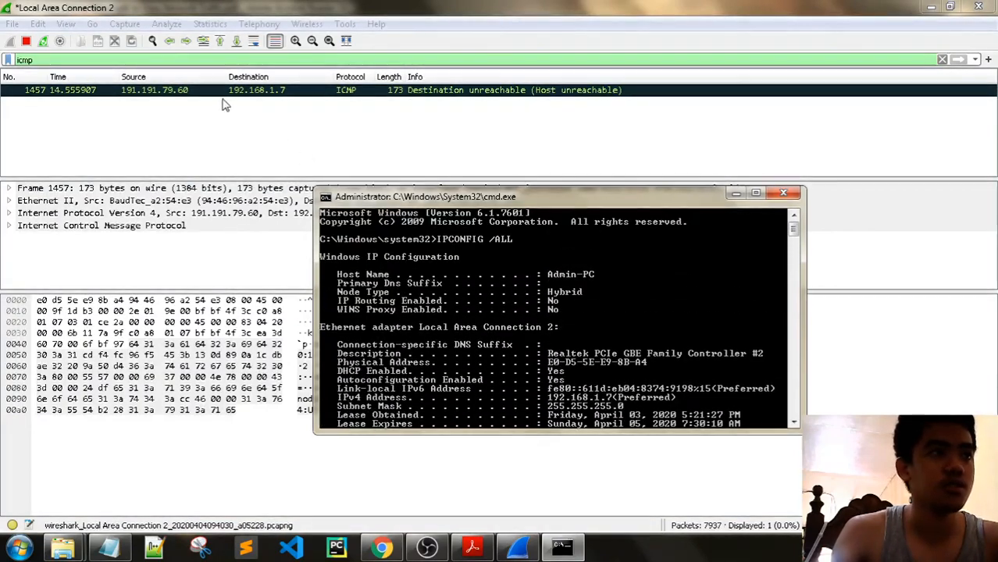
click(234, 437)
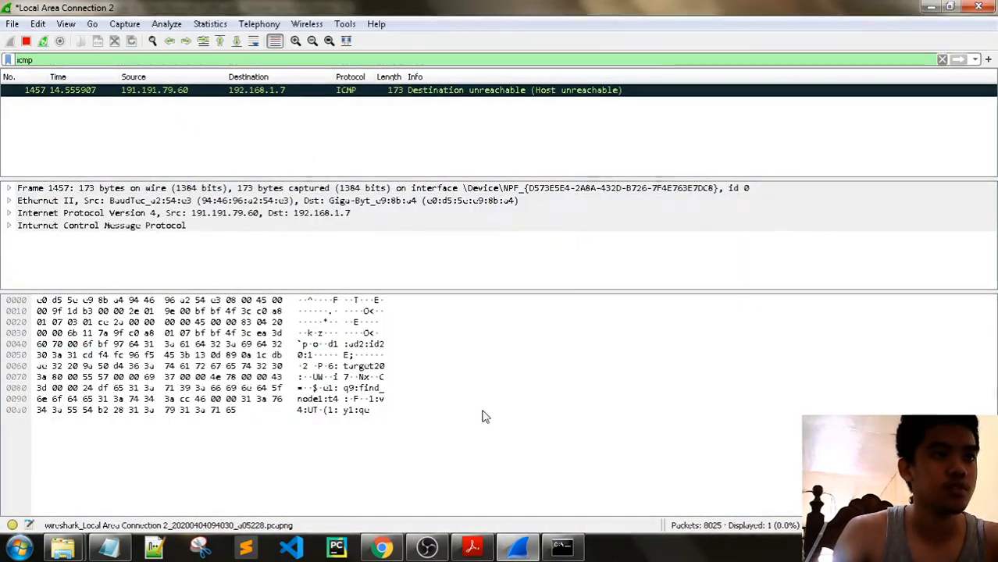
- Switch back to the lab PDF and reread step f with its example ping command
click(562, 547)
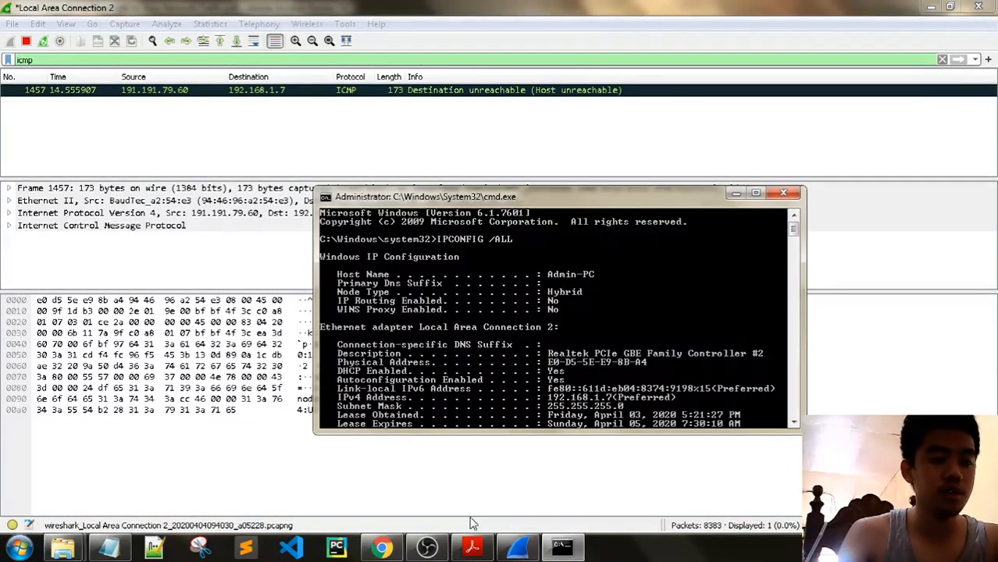
click(516, 551)
click(473, 550)
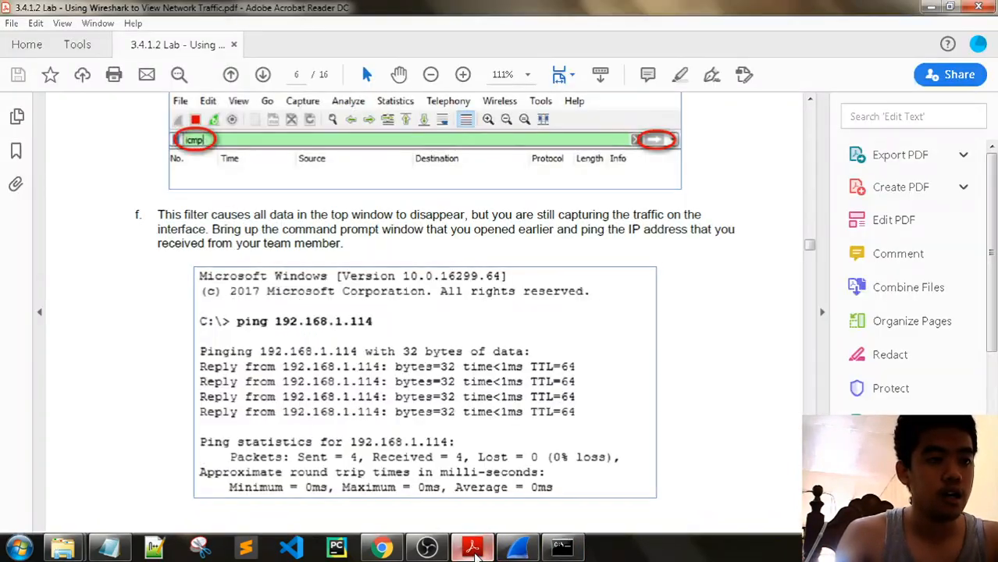
scroll(551, 380, down, 2)
scroll(551, 381, up, 1)
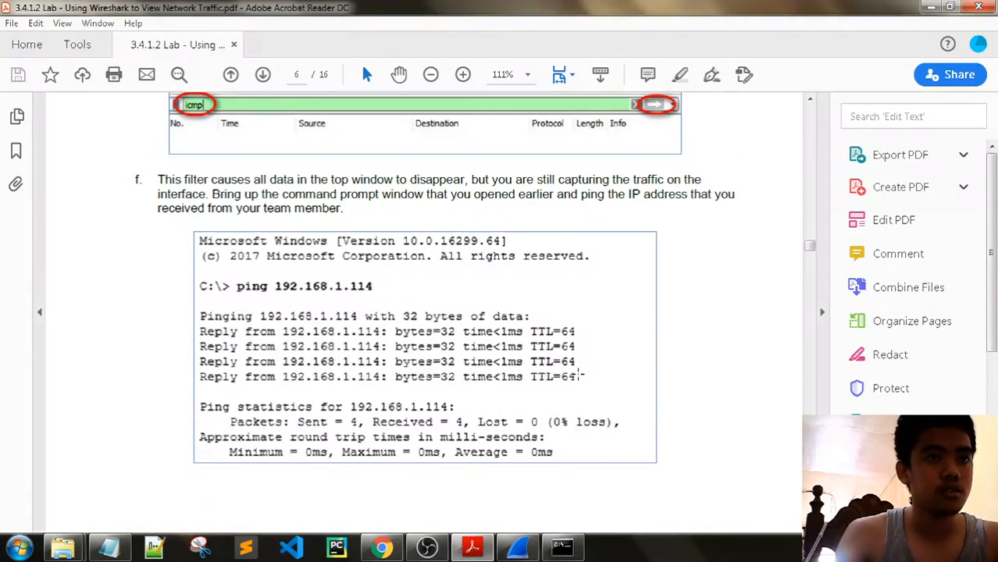
- Bring the command prompt up over Wireshark and check the phone's IP address in the Notepad notes
click(562, 548)
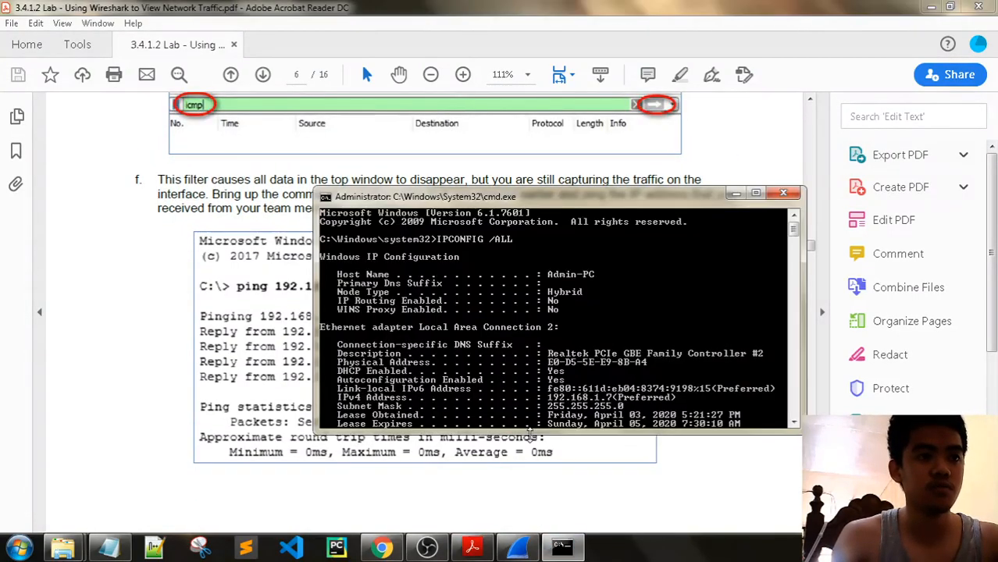
click(516, 551)
click(562, 548)
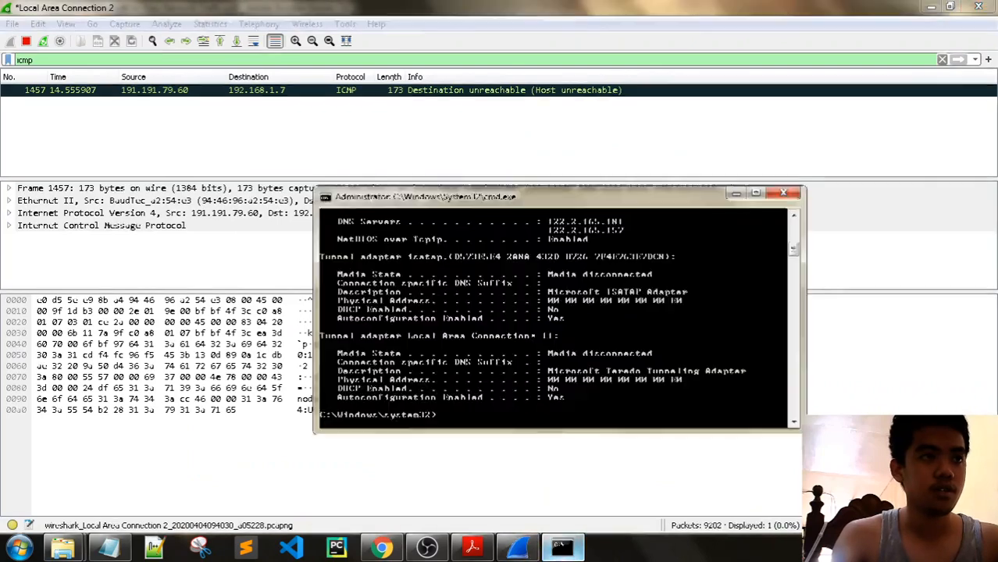
click(109, 548)
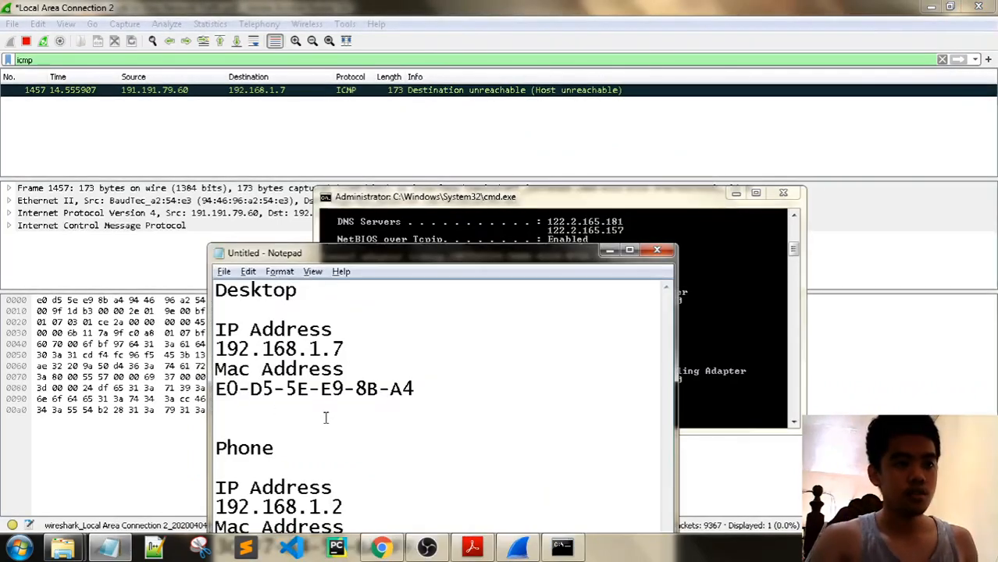
click(612, 251)
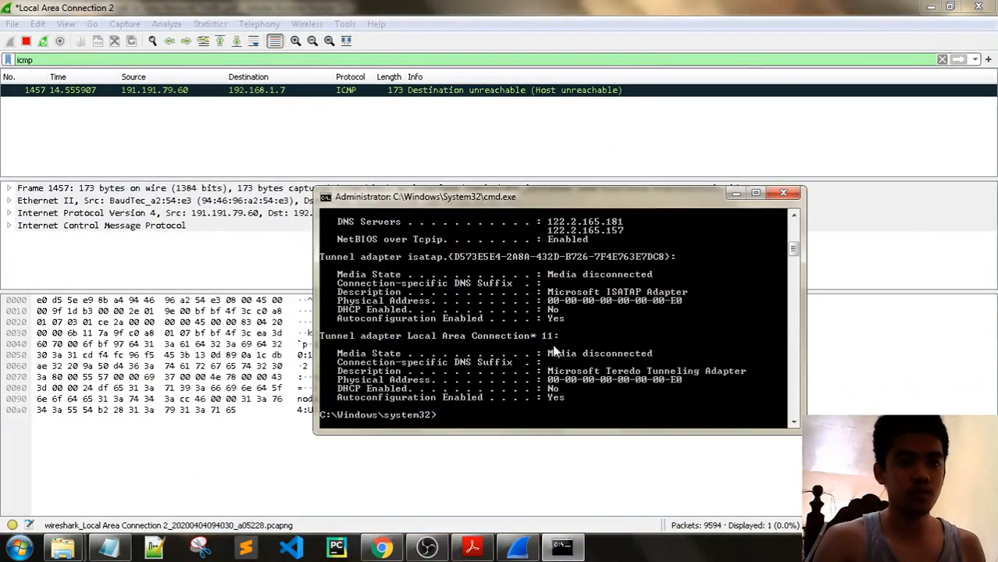
- Ping the phone at 192.168.1.2, minimize the command prompt, and enlarge Wireshark's packet list to view the ICMP packets
scroll(479, 406, down, 1)
text(ping)
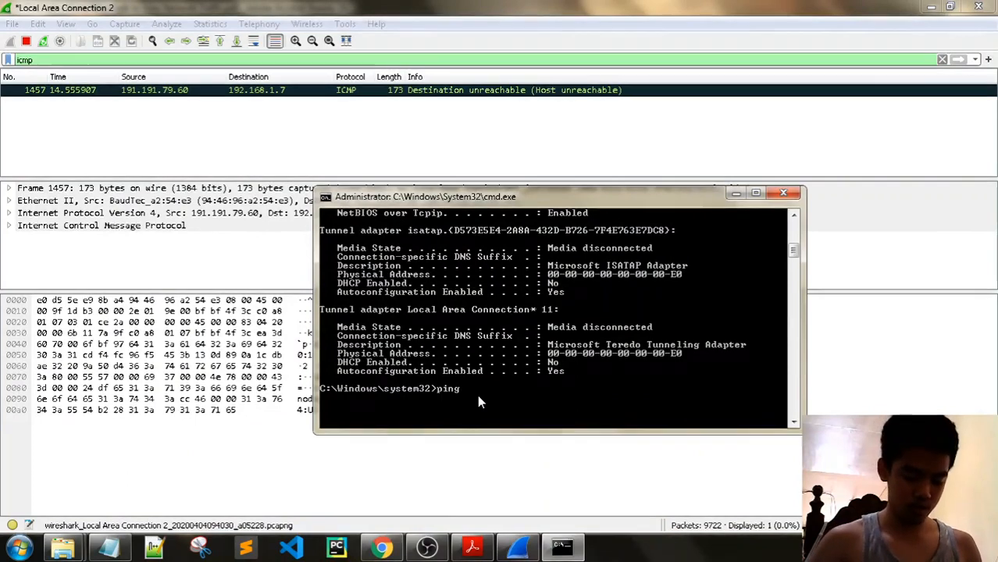
text( 192.168)
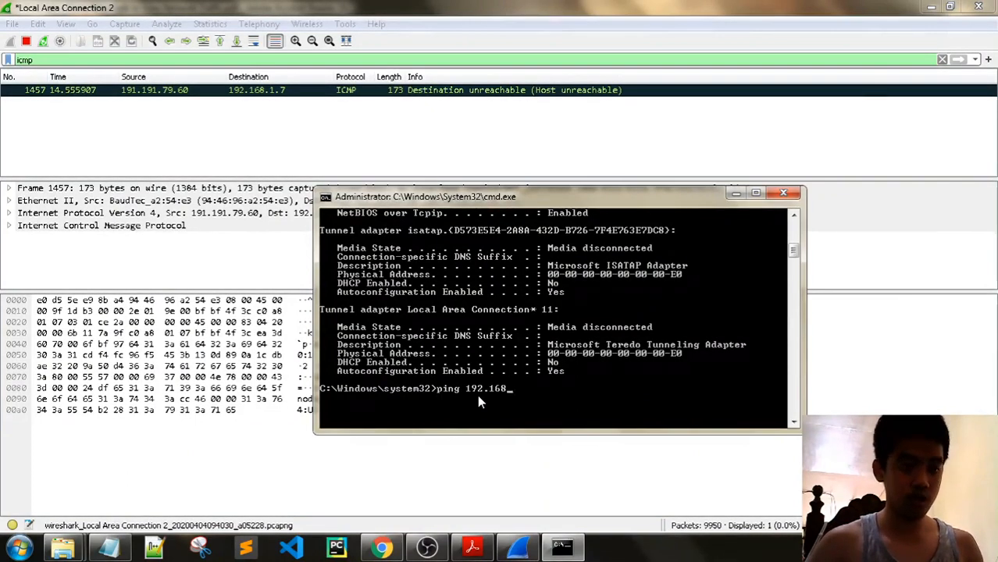
text(.1.2)
key(Return)
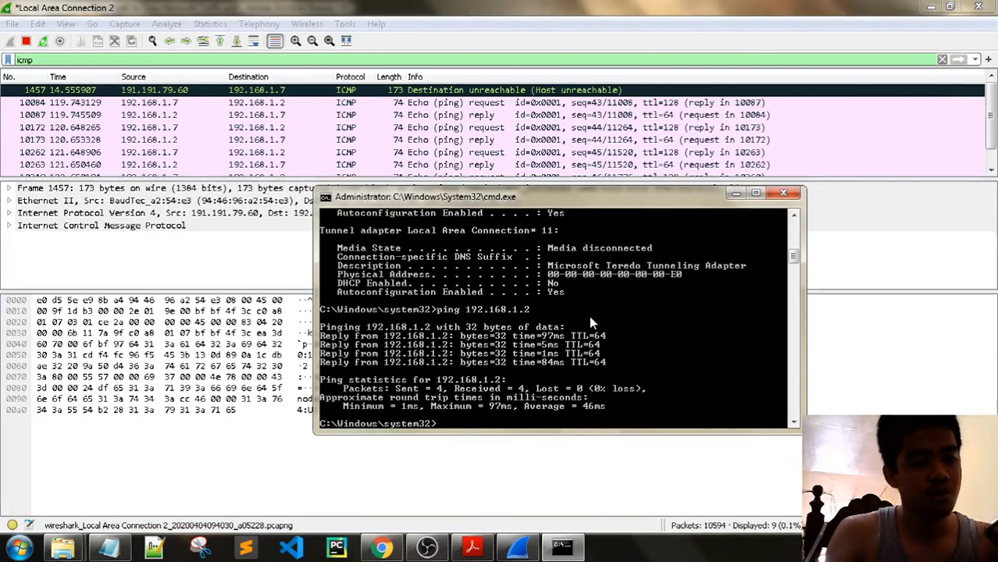
click(736, 194)
drag(730, 181, 731, 214)
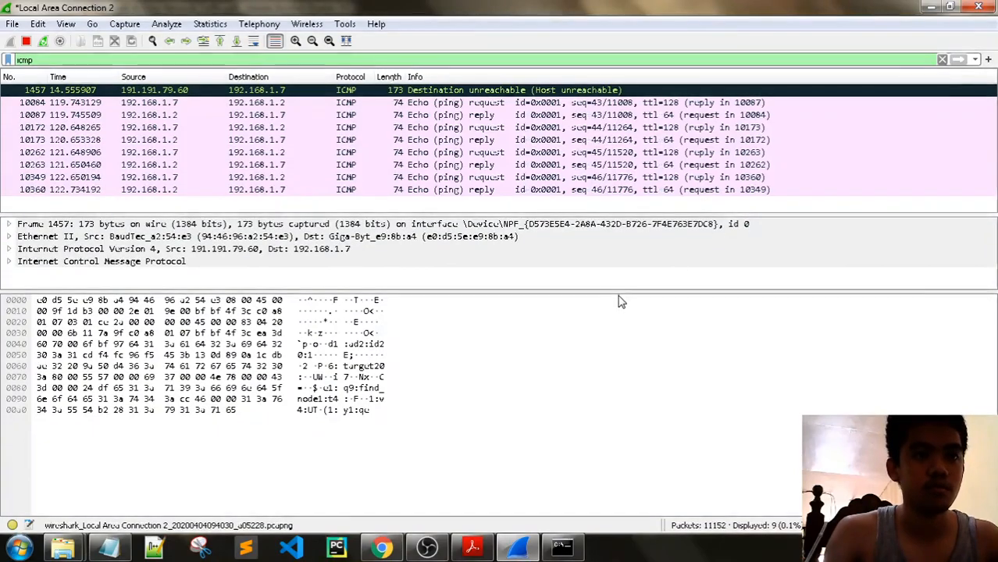
- Switch to the lab PDF and read page 7 on the expected ICMP results, the firewall note and step g
key(alt+Tab)
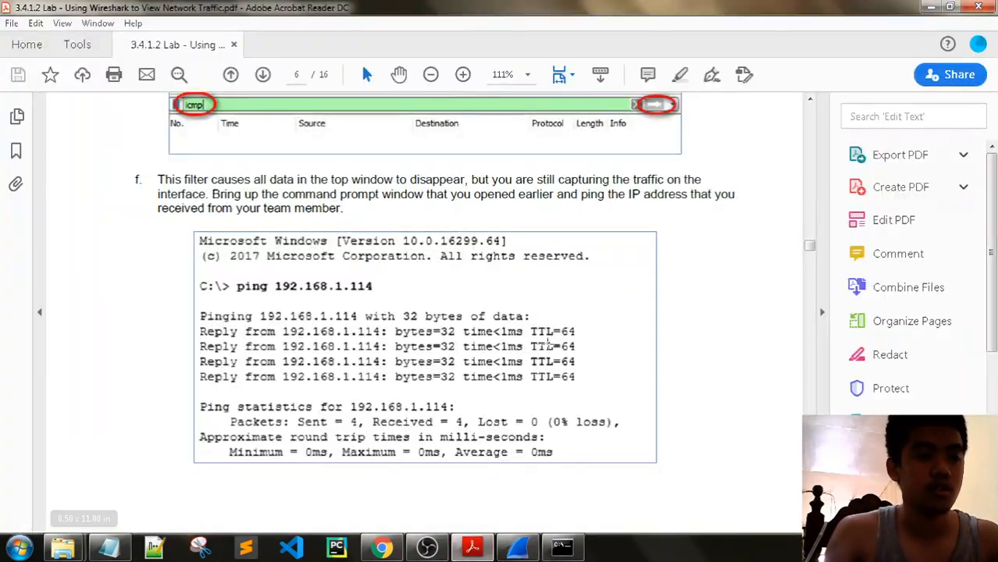
scroll(515, 311, down, 8)
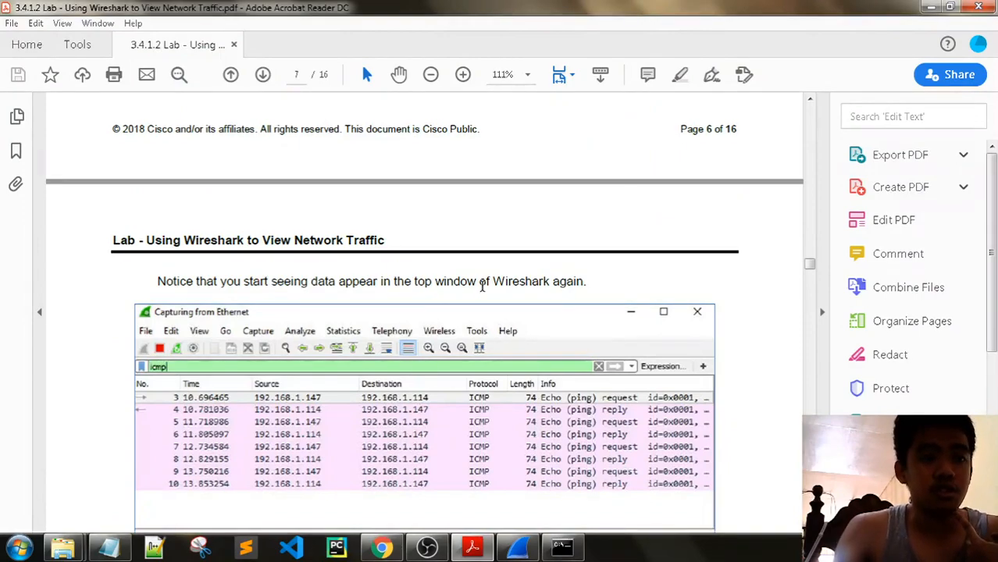
scroll(571, 288, down, 5)
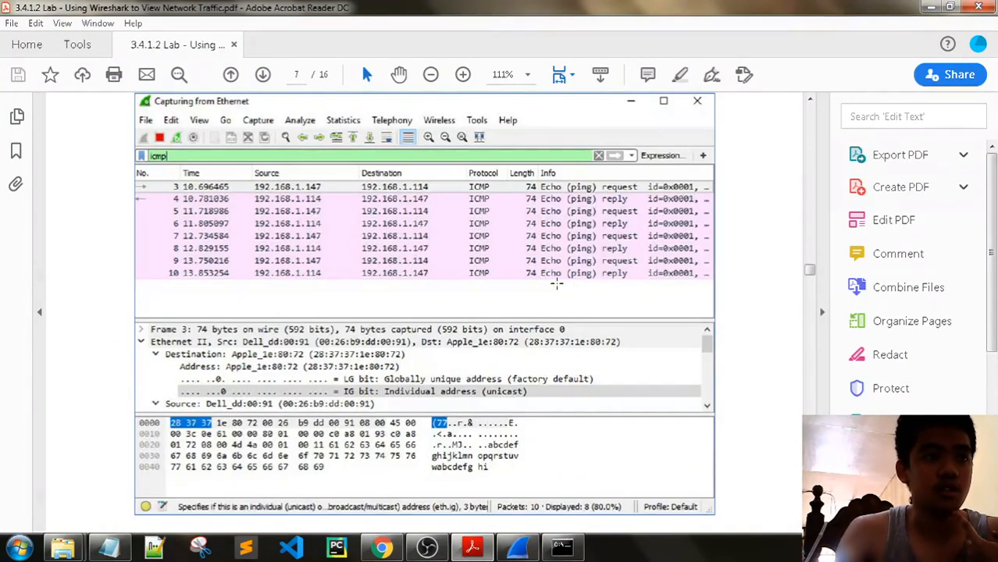
scroll(442, 267, down, 3)
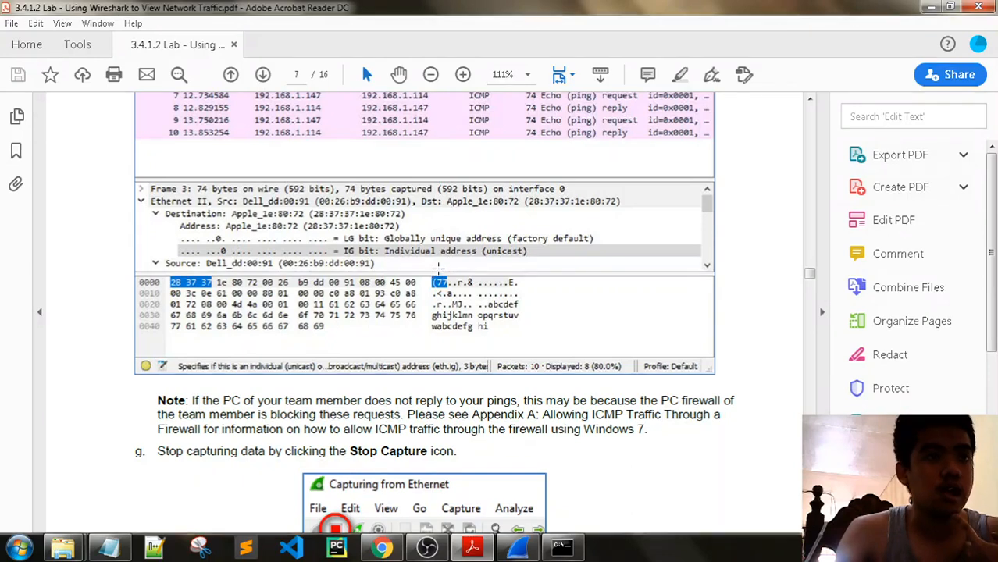
- Read step g in the lab PDF, switch to Wireshark and stop the capture on Local Area Connection 2
scroll(441, 267, down, 3)
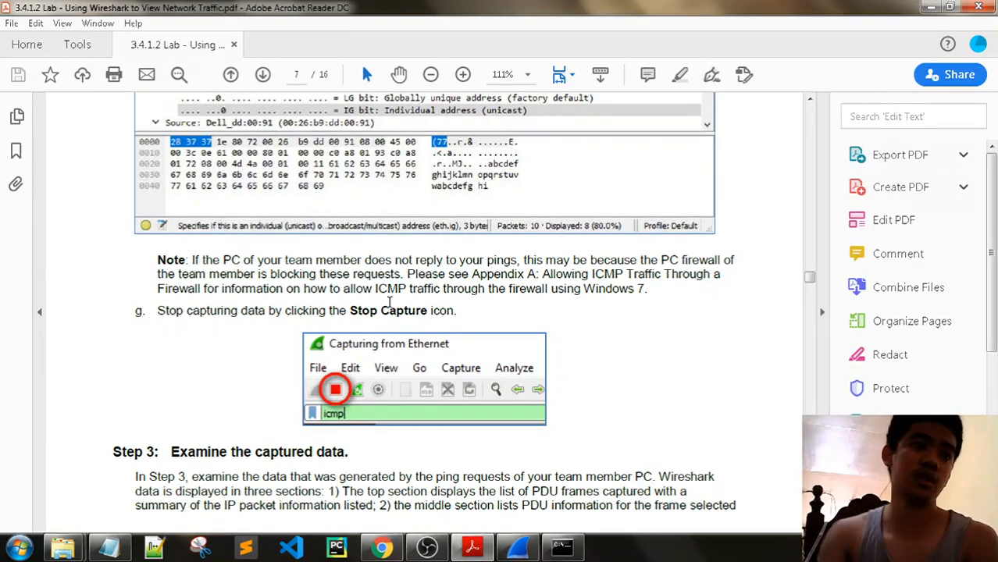
scroll(505, 284, down, 1)
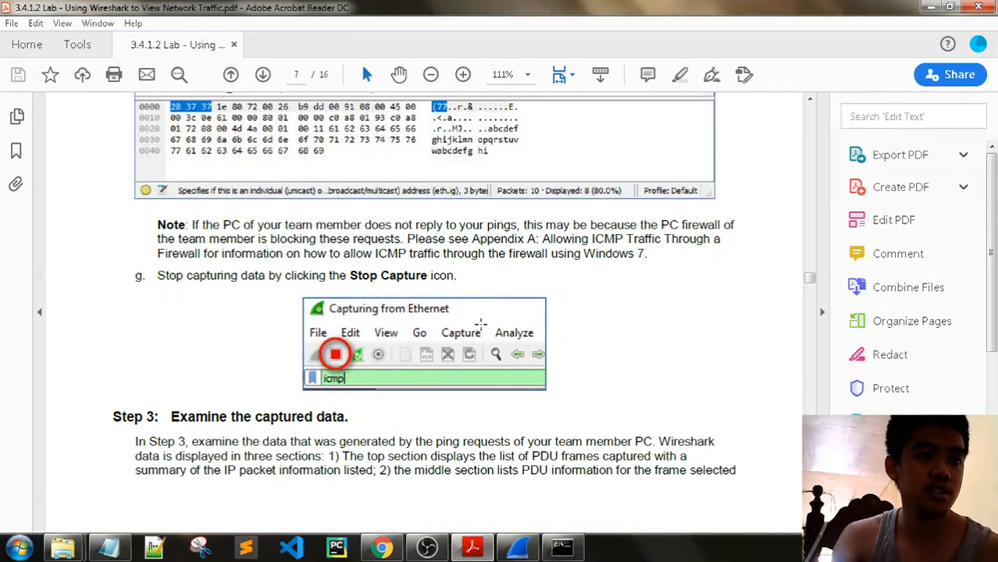
click(516, 547)
click(25, 40)
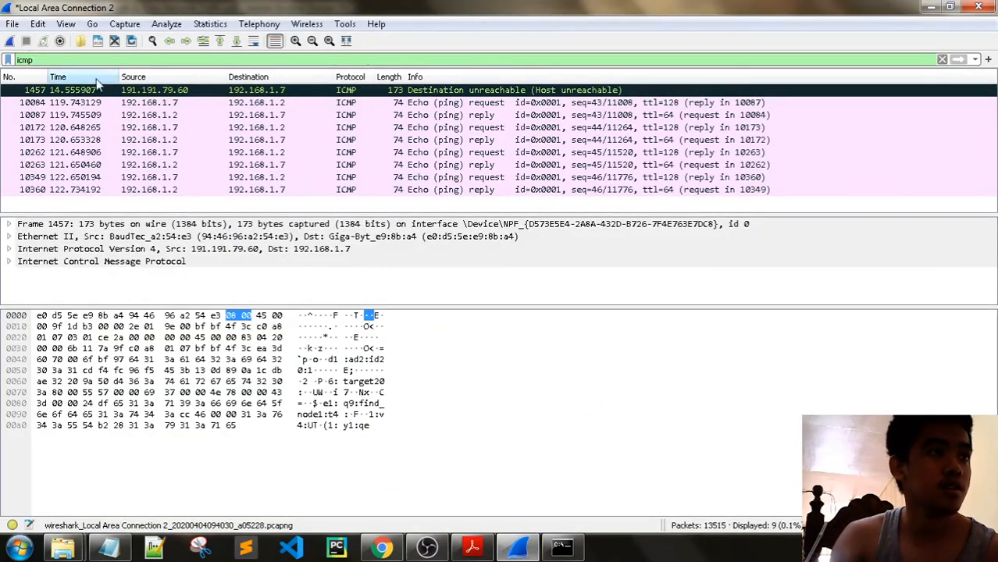
- Read the Step 3 introduction in the lab PDF and compare its description of the three sections with the Wireshark window
click(471, 546)
scroll(500, 318, down, 3)
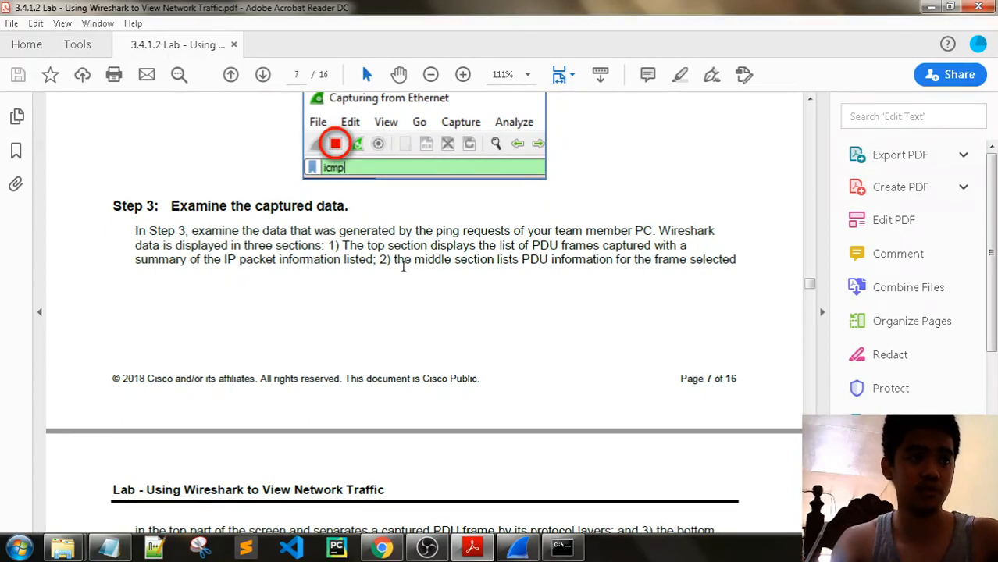
click(515, 550)
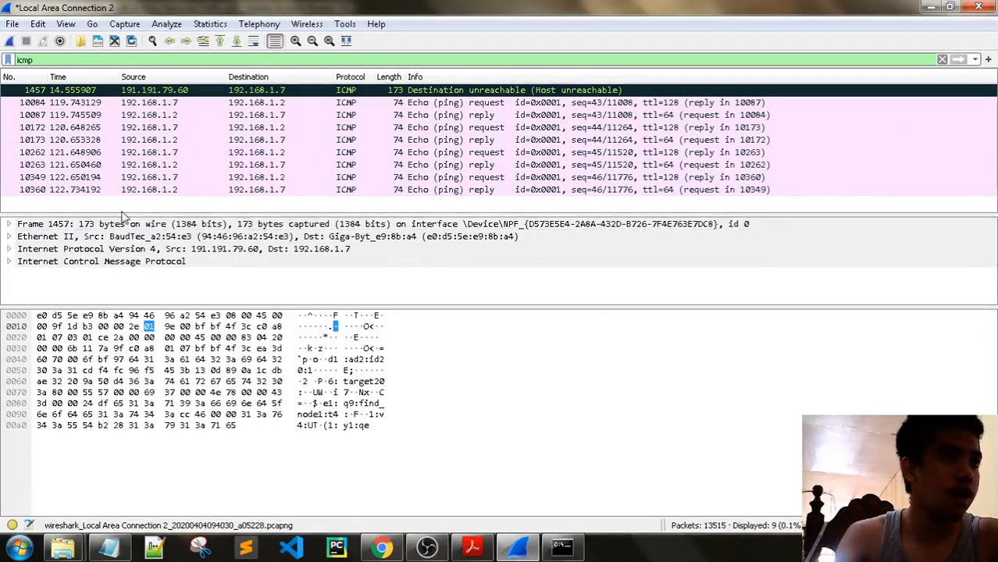
click(471, 547)
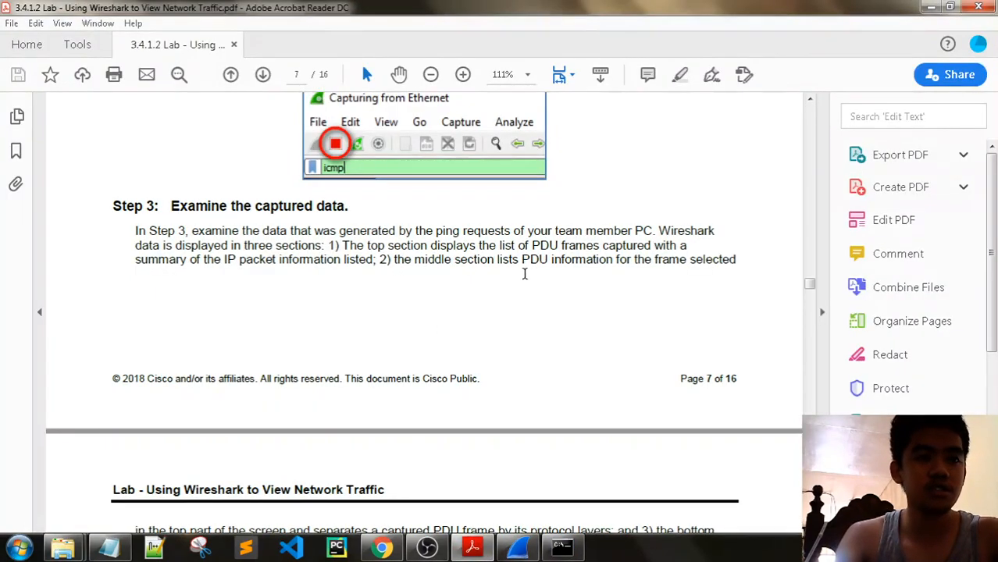
scroll(600, 273, down, 3)
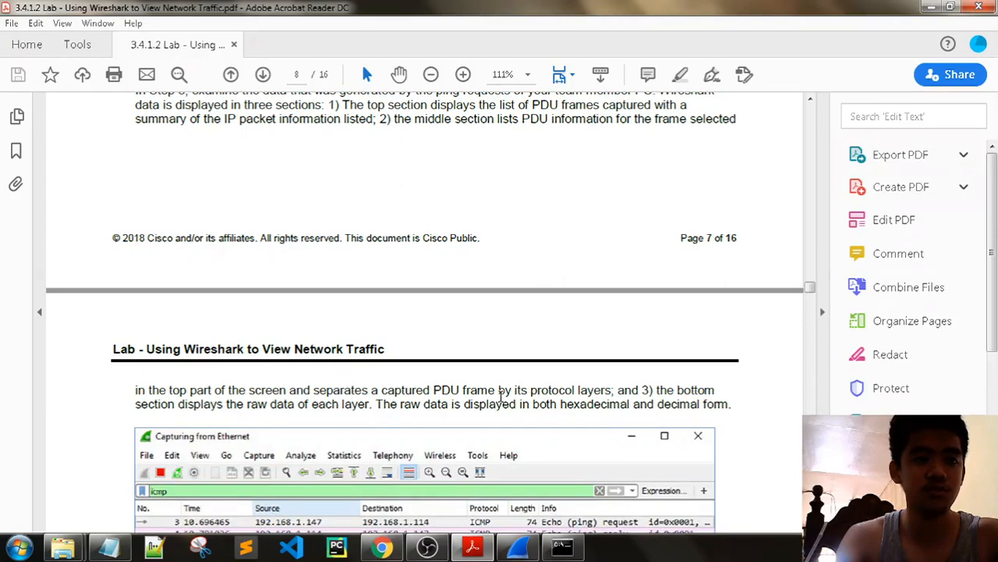
- Return to Wireshark and select various ping requests and replies to compare their frame details, ending on packet 10173 and its data bytes
click(519, 551)
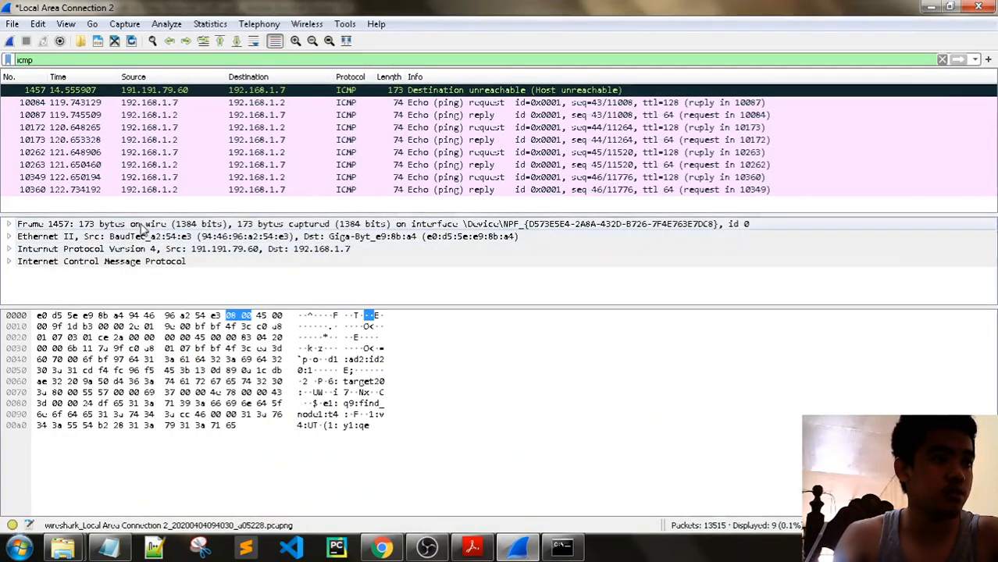
click(189, 189)
click(188, 166)
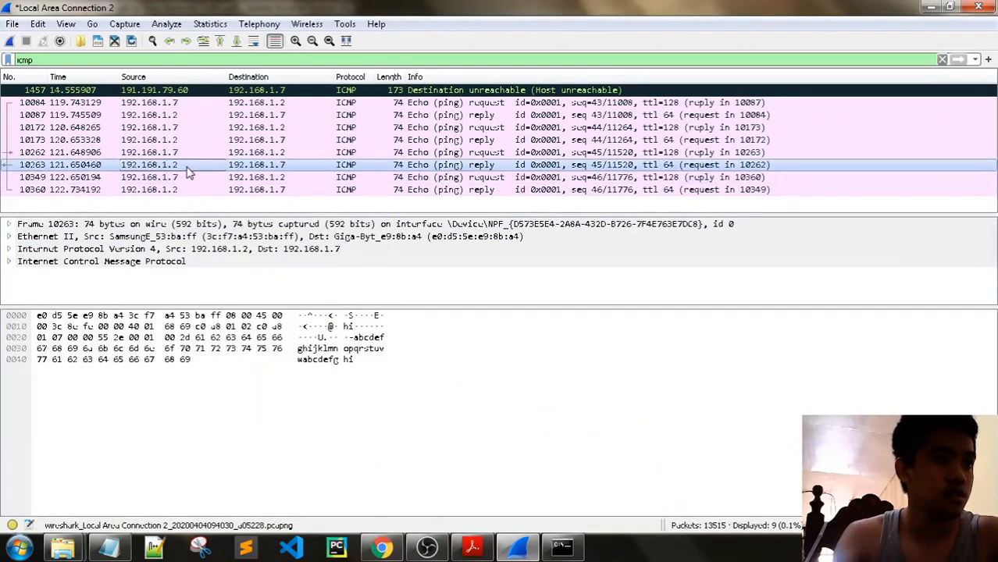
click(161, 154)
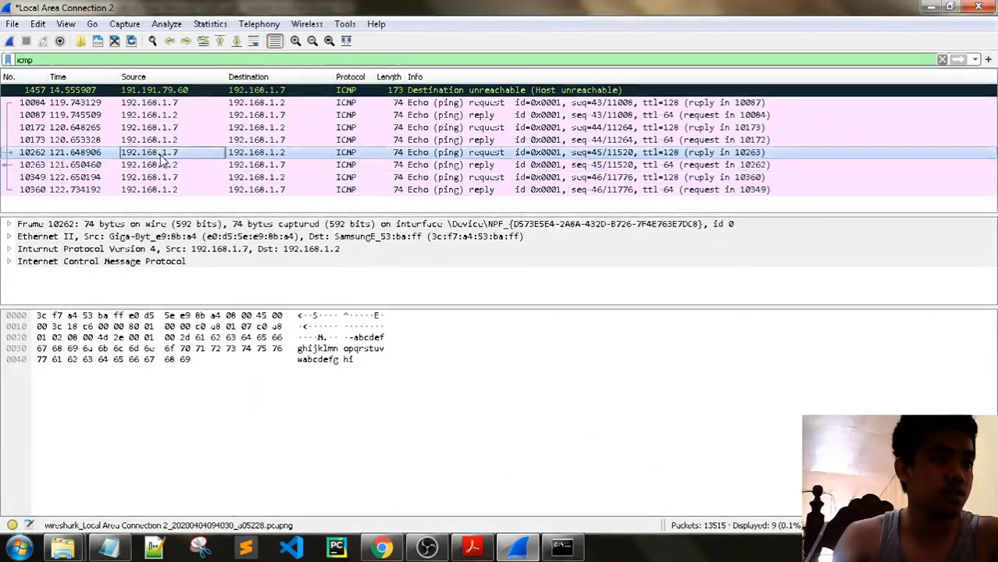
click(165, 165)
click(167, 154)
click(168, 142)
click(171, 130)
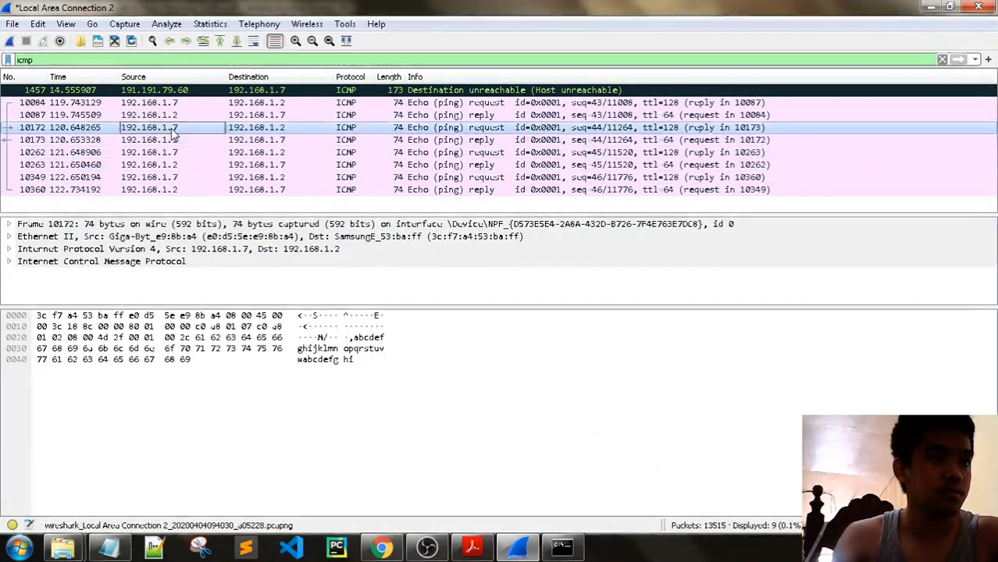
click(173, 138)
click(172, 130)
click(173, 138)
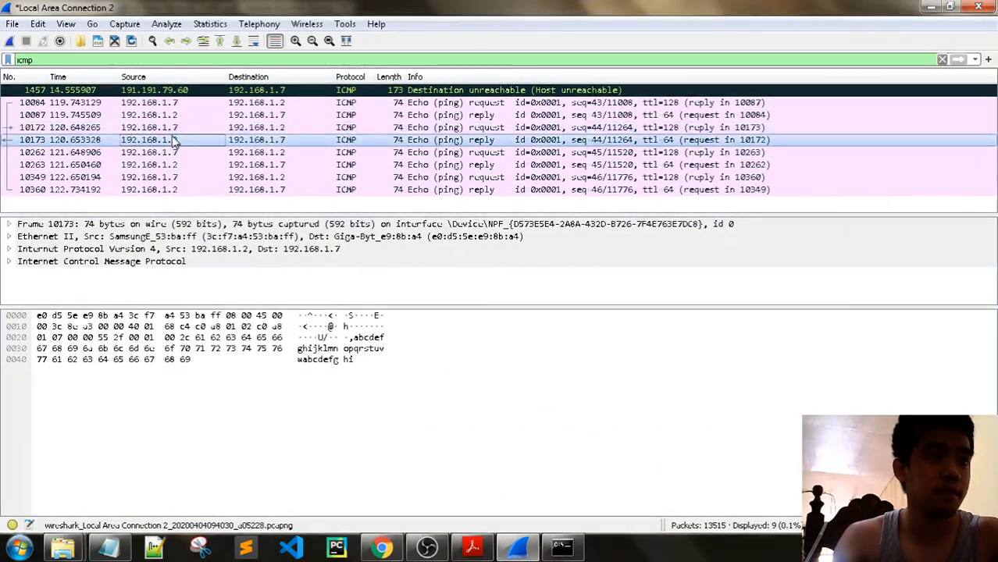
click(174, 152)
click(174, 141)
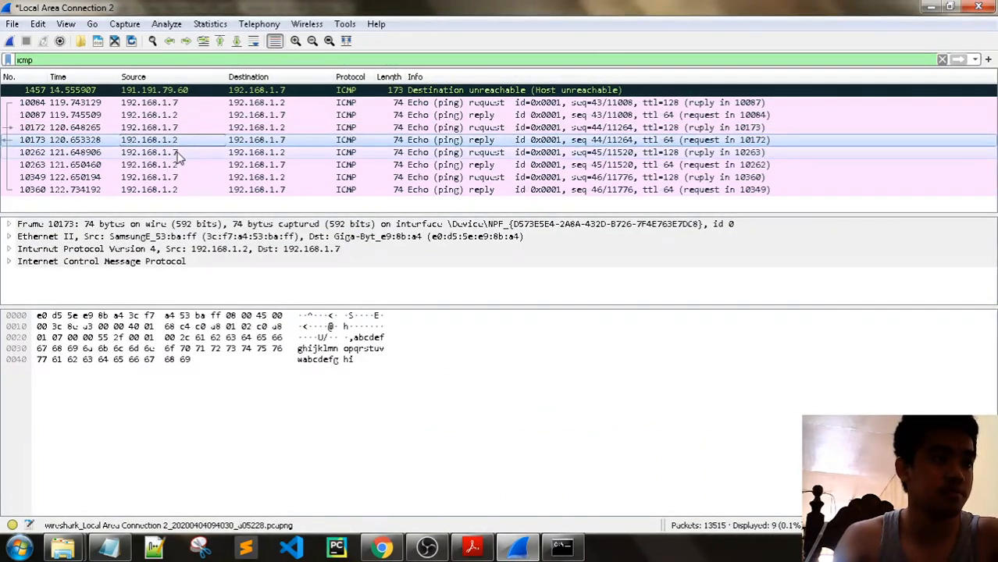
click(178, 153)
click(179, 144)
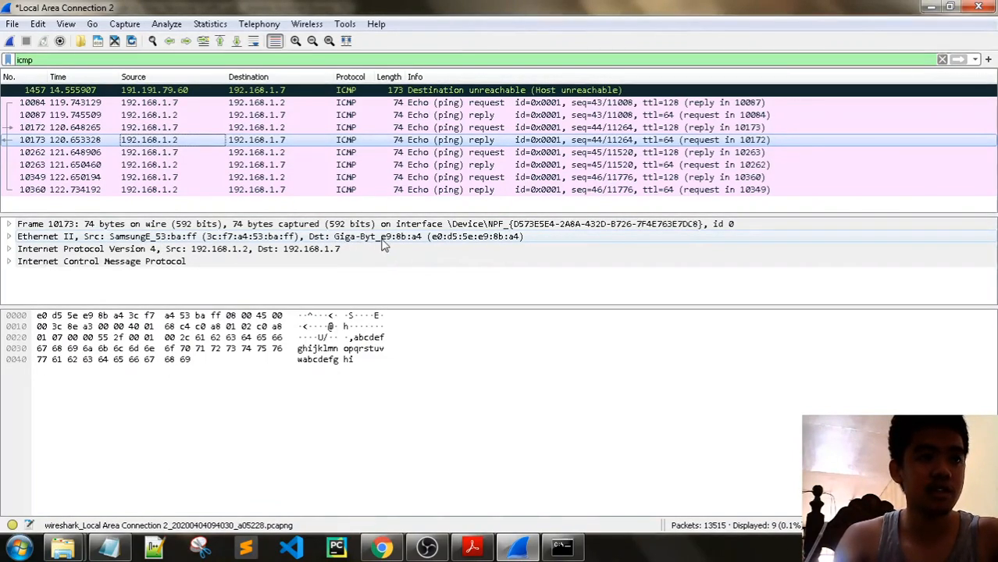
click(328, 349)
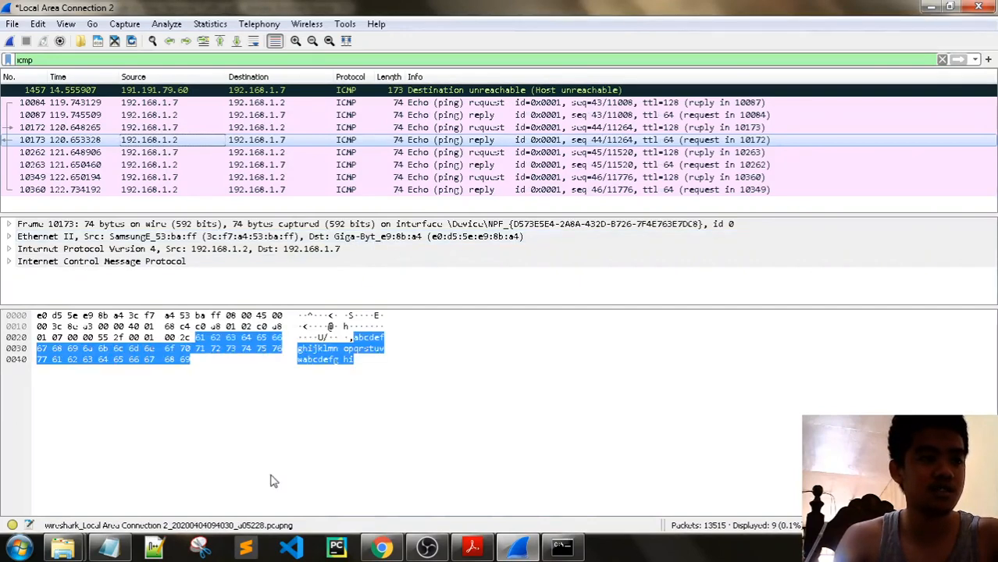
- Compare the packet's source and destination MAC addresses with the desktop and phone entries in the Notepad notes, and minimize Notepad
click(95, 552)
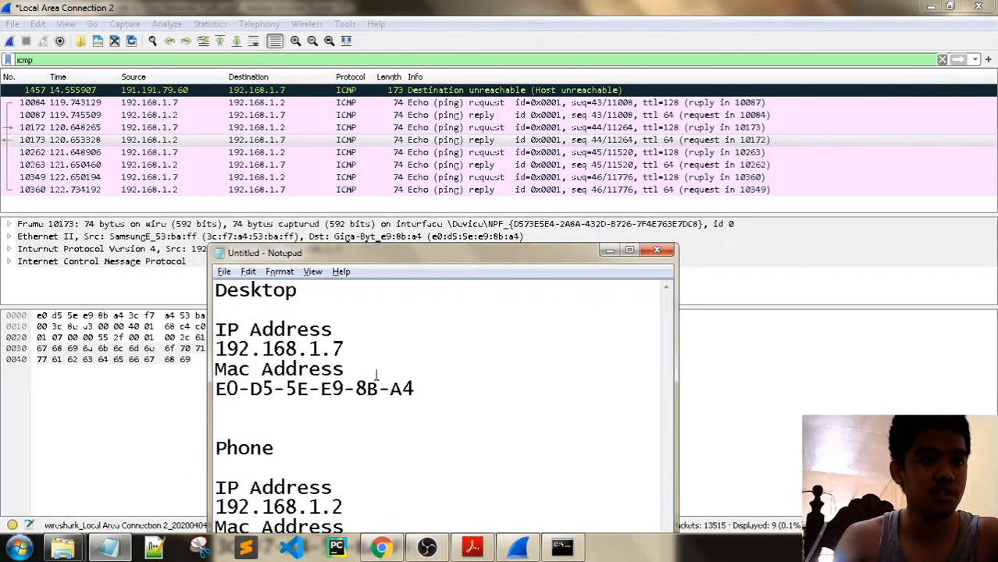
drag(394, 255, 564, 136)
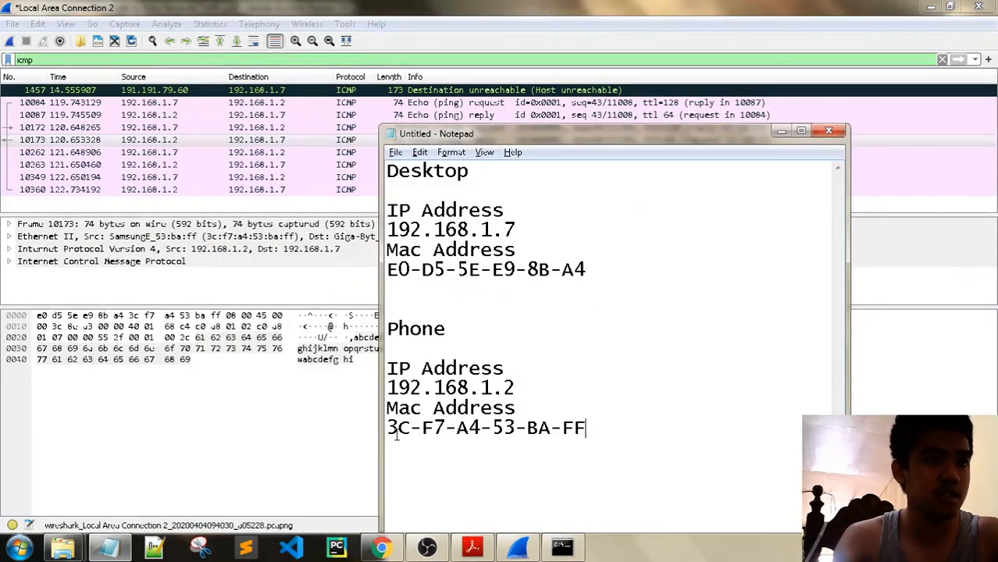
click(441, 445)
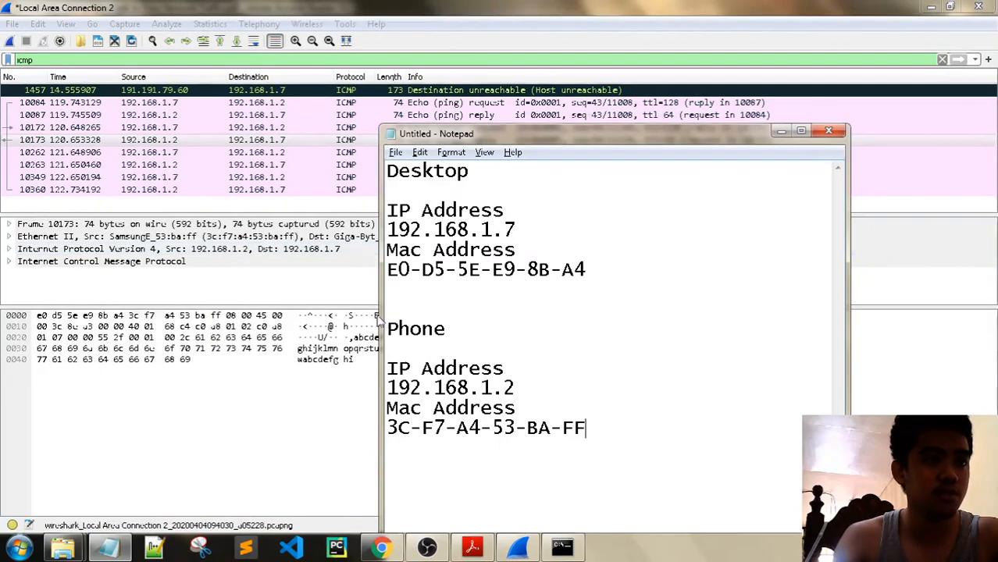
click(781, 131)
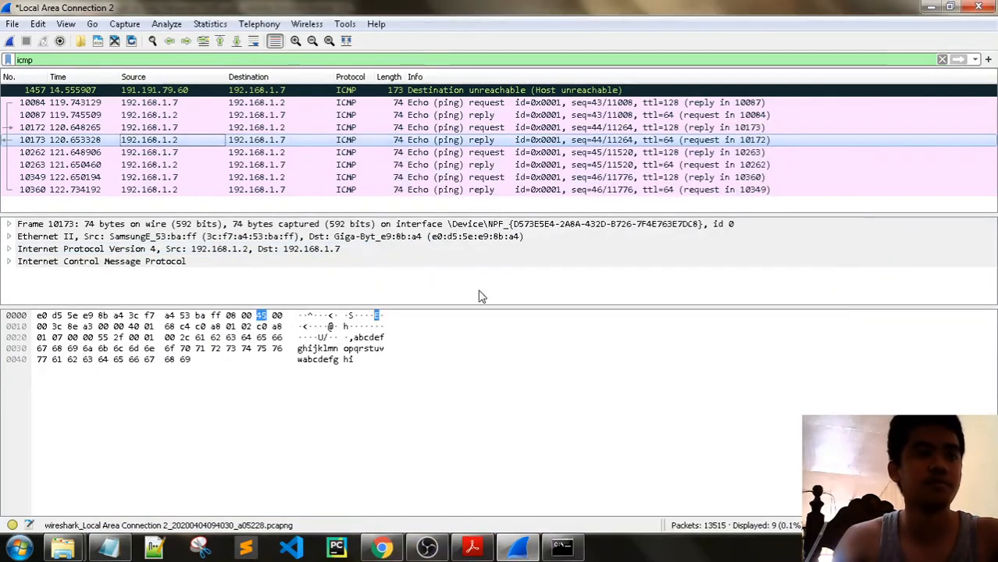
- Examine the labelled top, middle and bottom sections in the lab PDF's page 8 figure and compare them with the Wireshark window
click(472, 550)
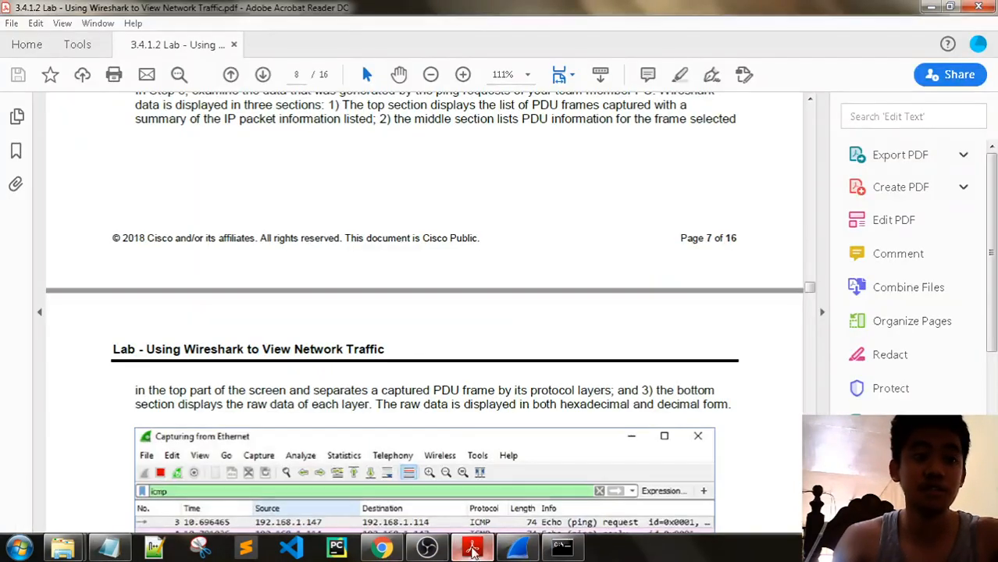
scroll(485, 314, up, 2)
scroll(442, 339, down, 4)
scroll(447, 333, down, 1)
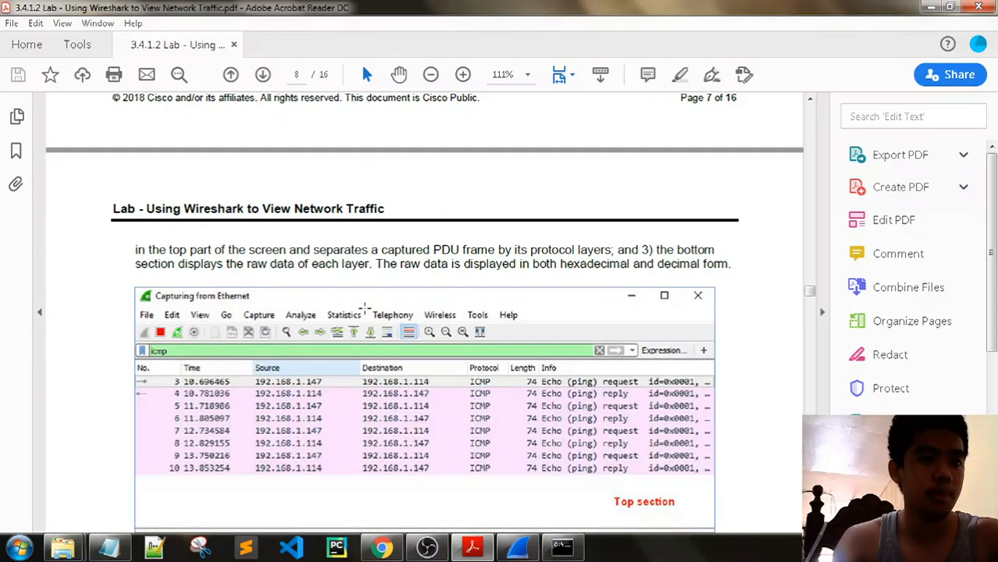
scroll(368, 307, down, 2)
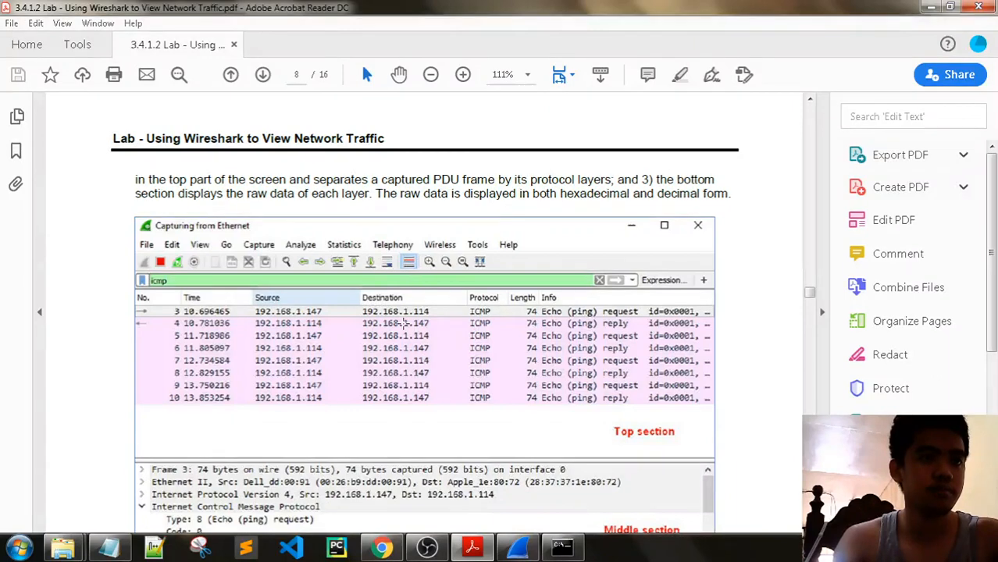
scroll(403, 324, down, 2)
mouse_move(517, 546)
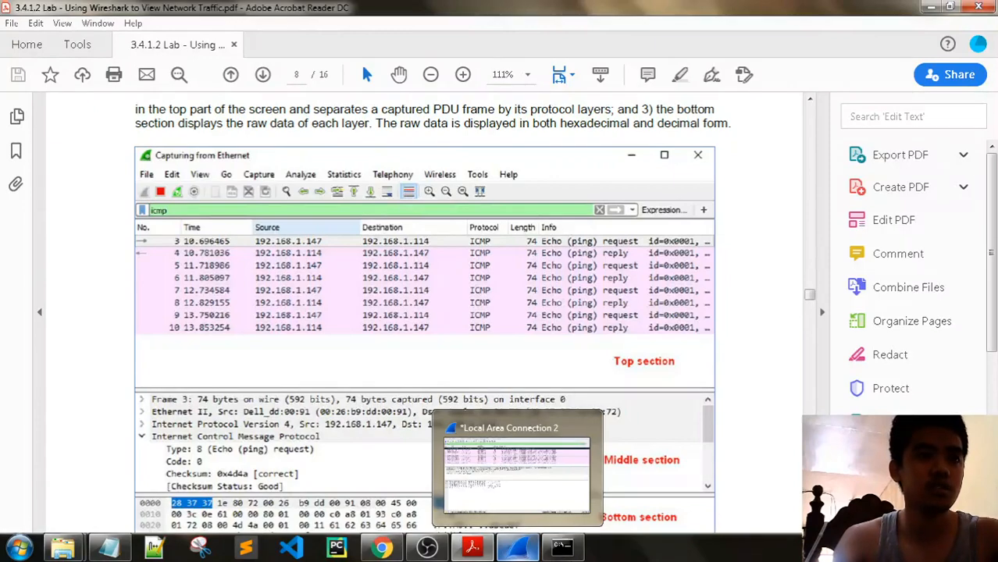
click(517, 547)
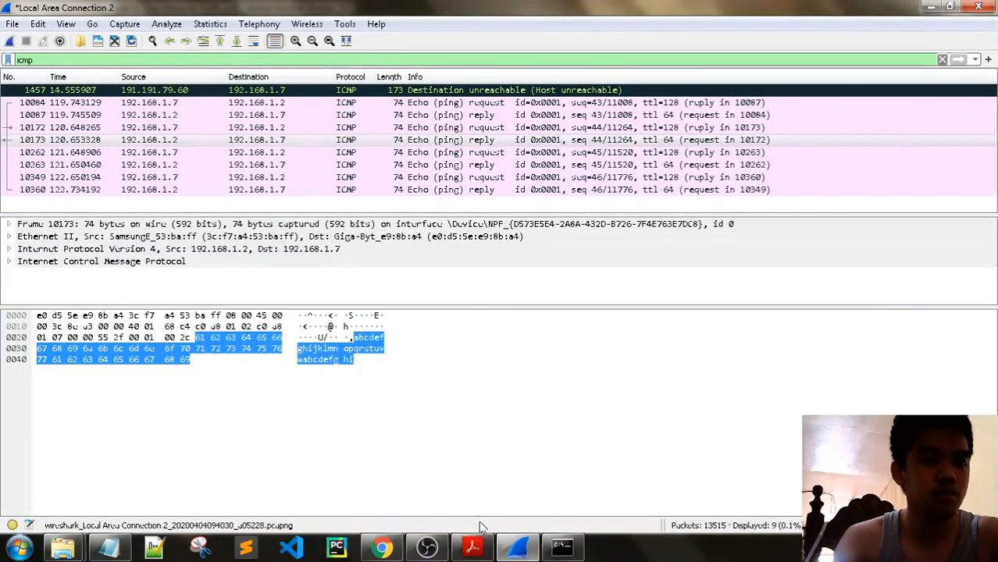
- Switch back to the lab PDF and read step a about the first ICMP request's Source and Destination columns
click(472, 547)
scroll(502, 295, down, 5)
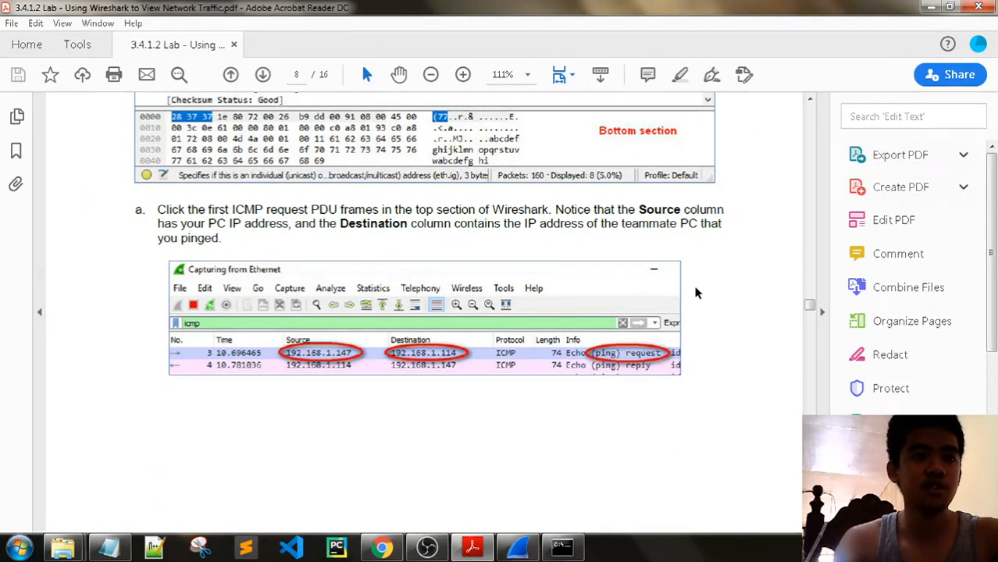
scroll(701, 278, down, 5)
scroll(701, 282, up, 3)
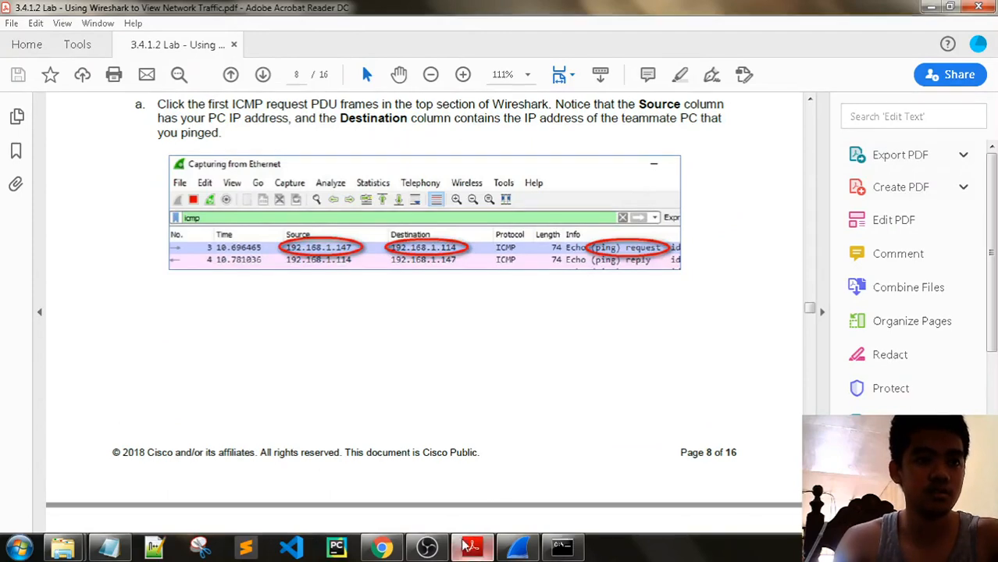
- Dismiss the command prompt, switch to Wireshark and select the first ICMP echo request, packet 10084
click(552, 552)
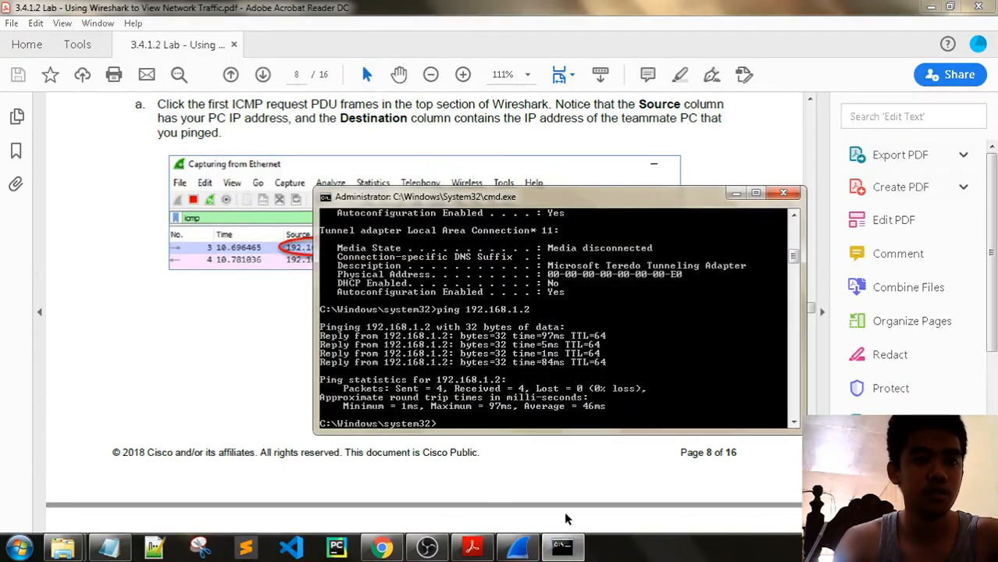
click(784, 195)
click(517, 548)
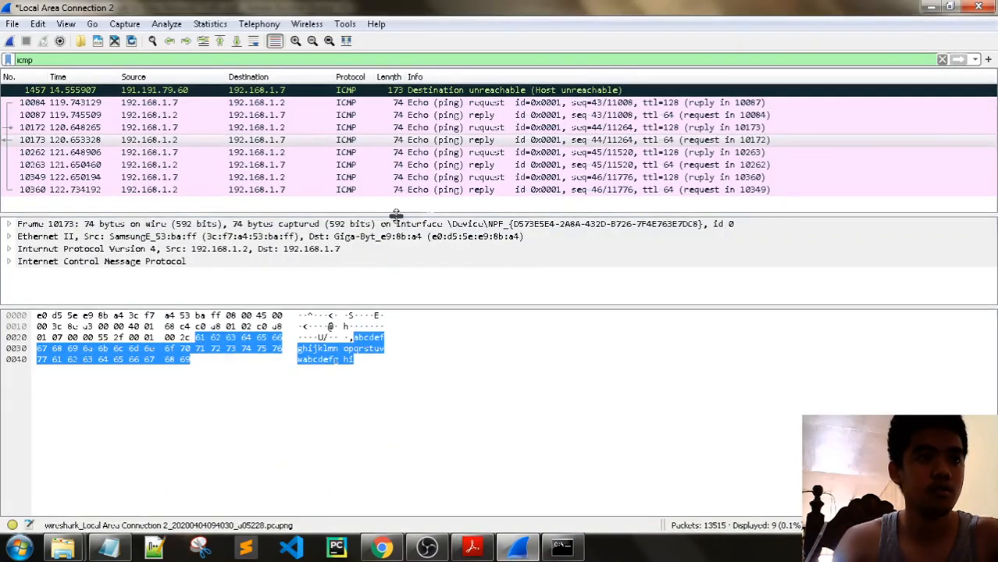
click(143, 104)
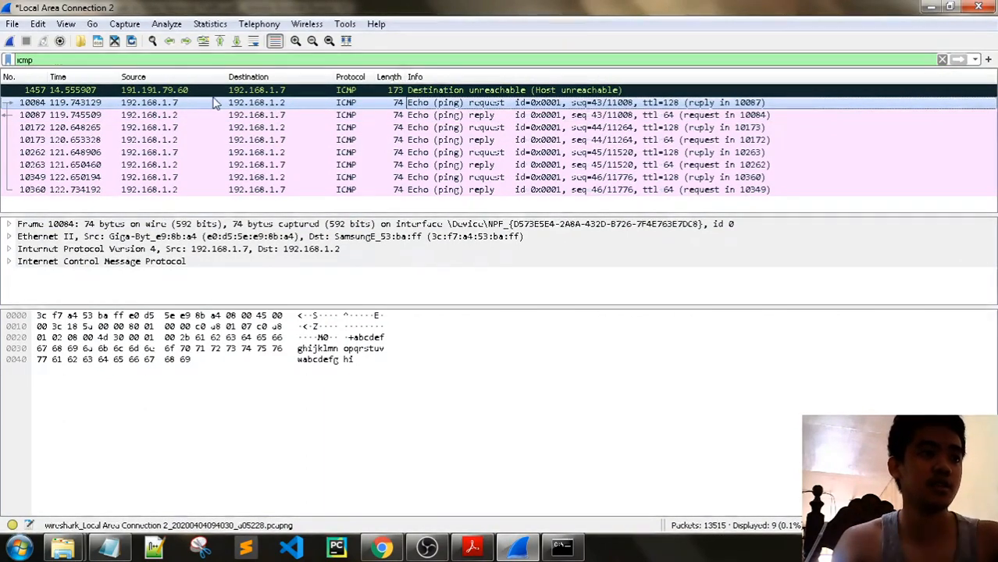
- Read instruction b on page 9 of the lab PDF and expand the Ethernet II row of frame 10084 in Wireshark
click(359, 348)
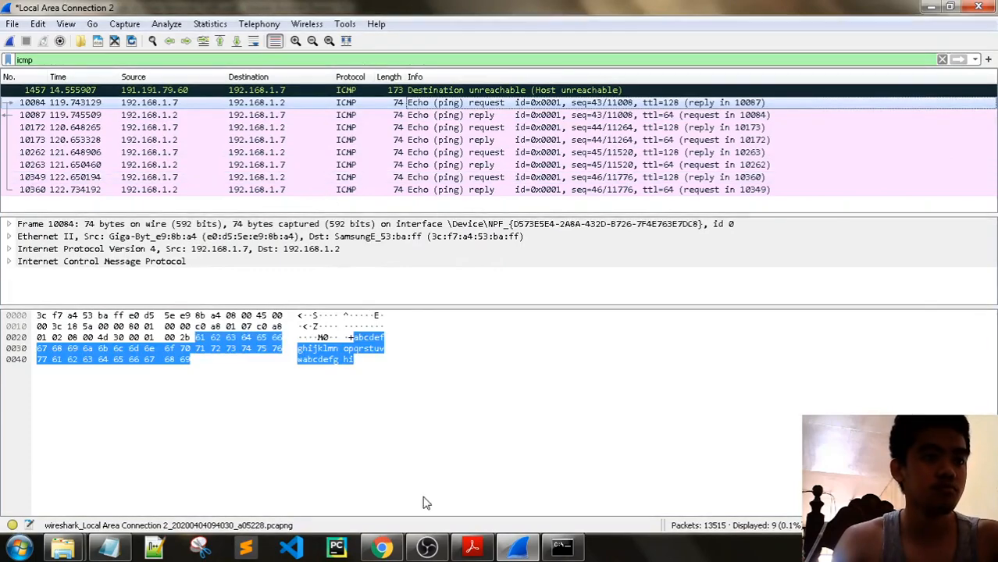
click(471, 546)
scroll(459, 271, down, 2)
scroll(459, 271, down, 5)
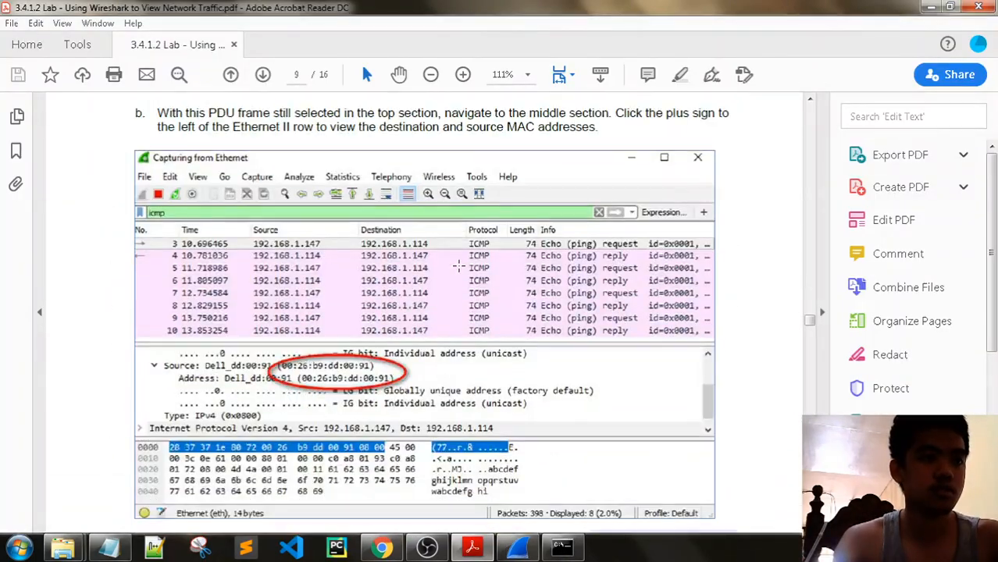
scroll(459, 267, up, 2)
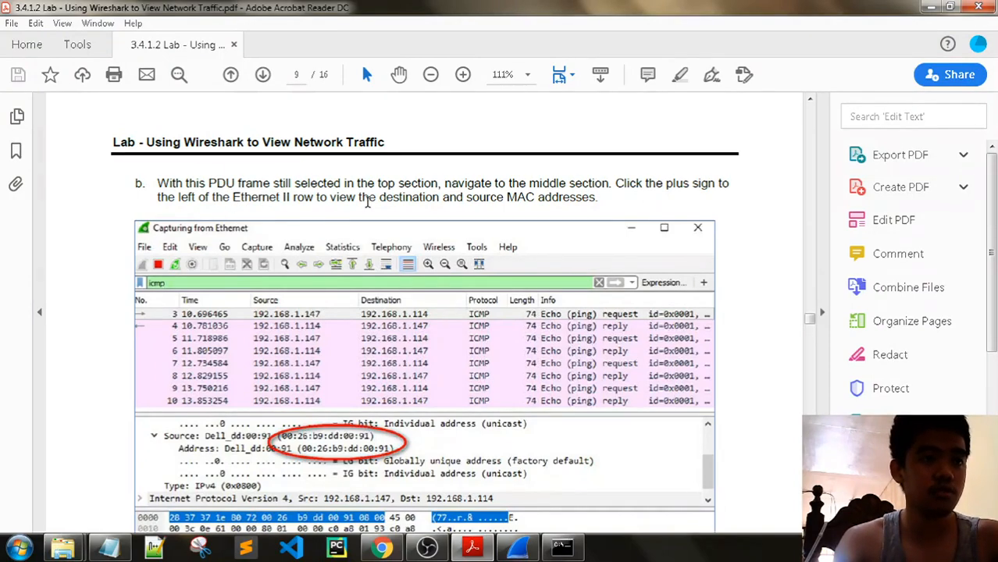
click(517, 546)
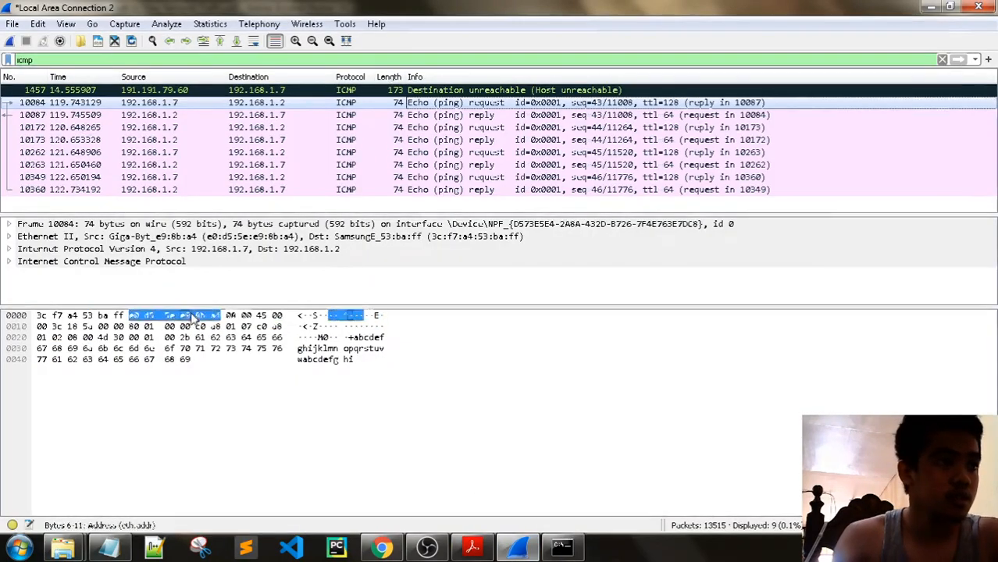
click(10, 237)
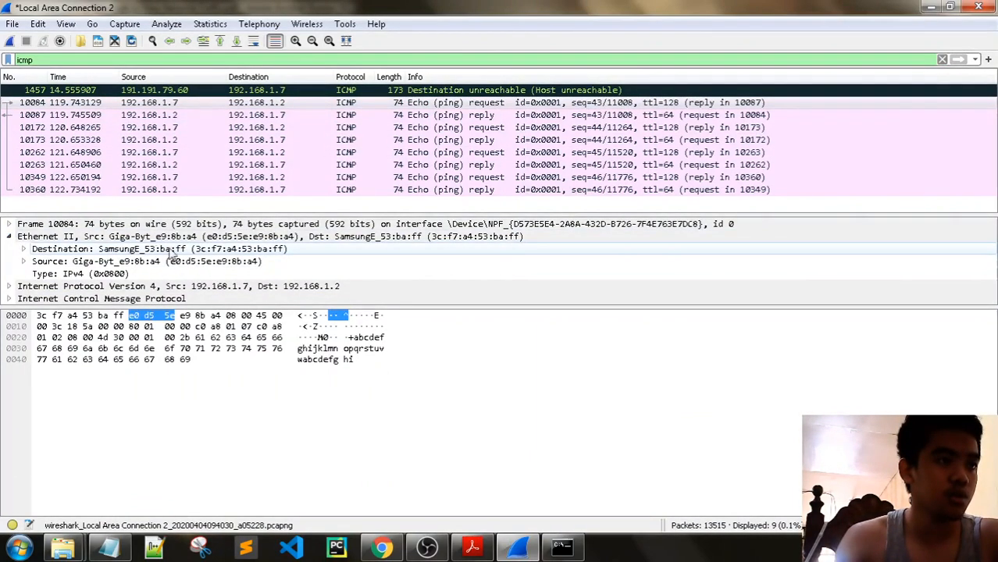
- Bring up the Notepad address notes beside the packet details and compare the desktop and phone MAC addresses with the frame's source and destination
click(109, 547)
drag(539, 138, 561, 82)
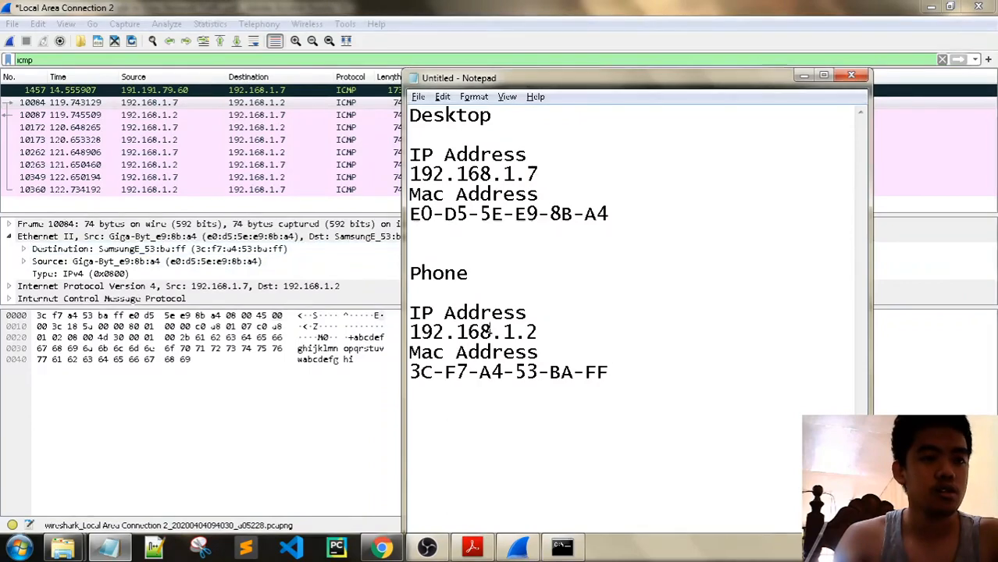
drag(600, 375, 421, 373)
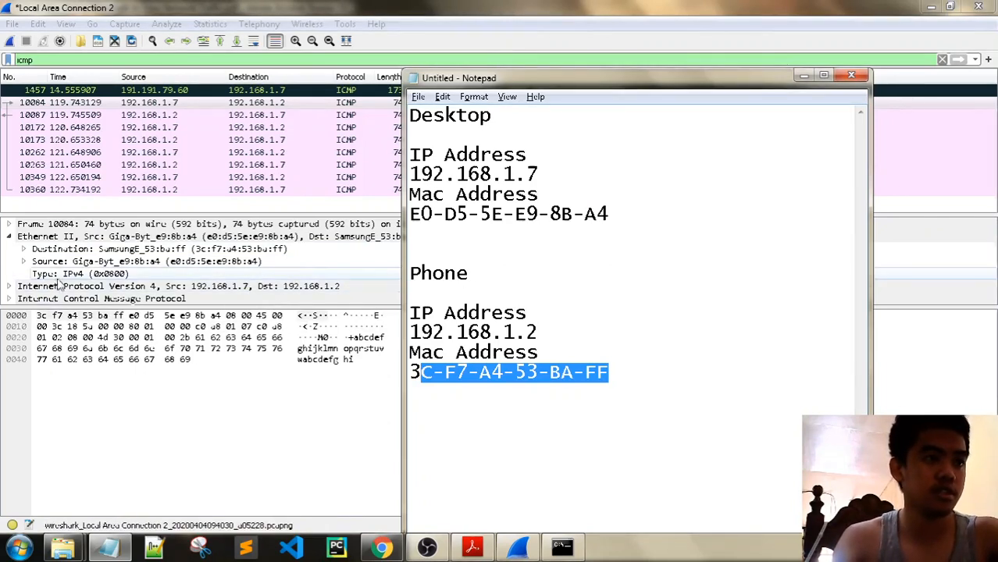
- Review the lab PDF's questions on source and destination MAC matches and how the pinged PC's MAC address is obtained, checking back with the capture
click(473, 548)
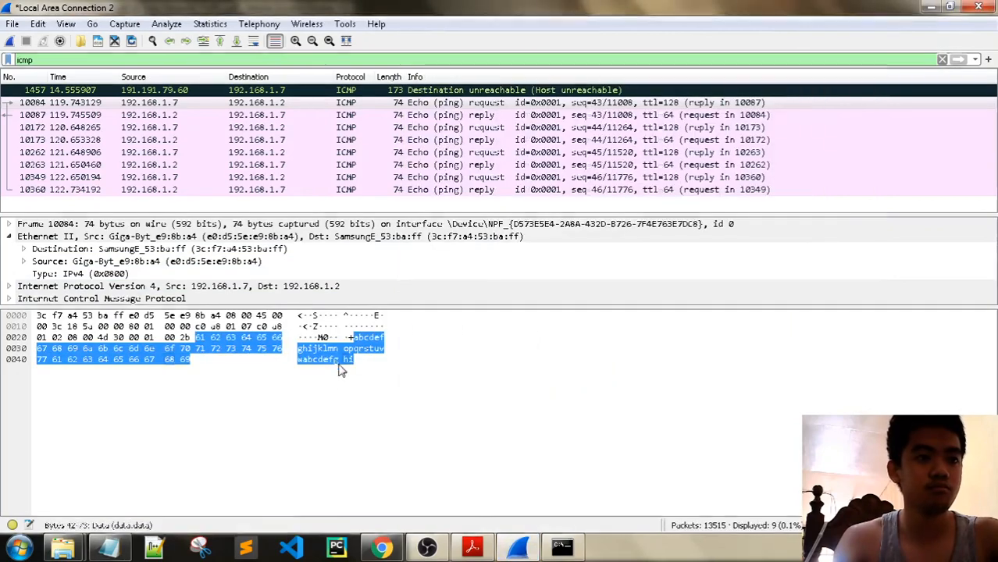
click(474, 549)
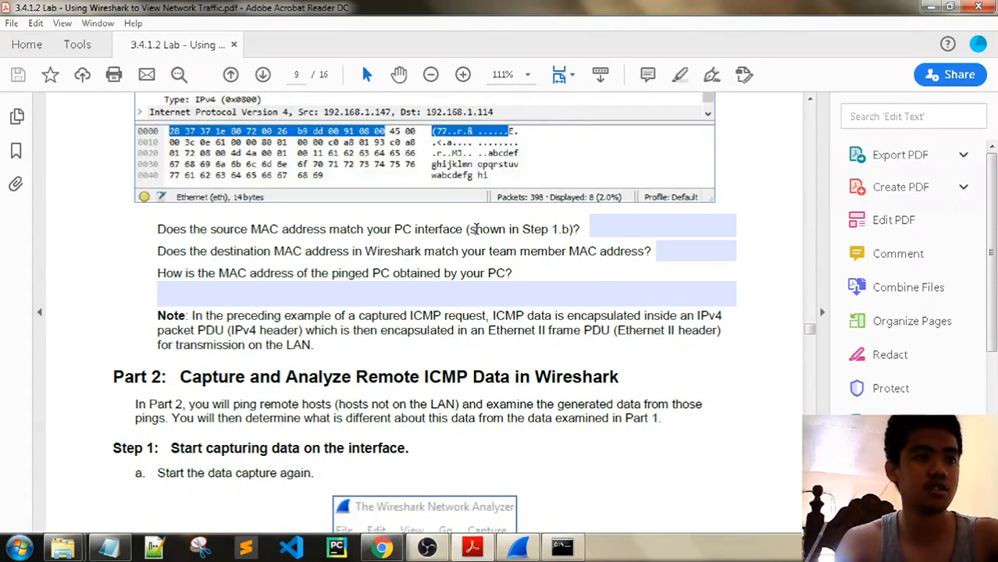
drag(161, 251, 665, 254)
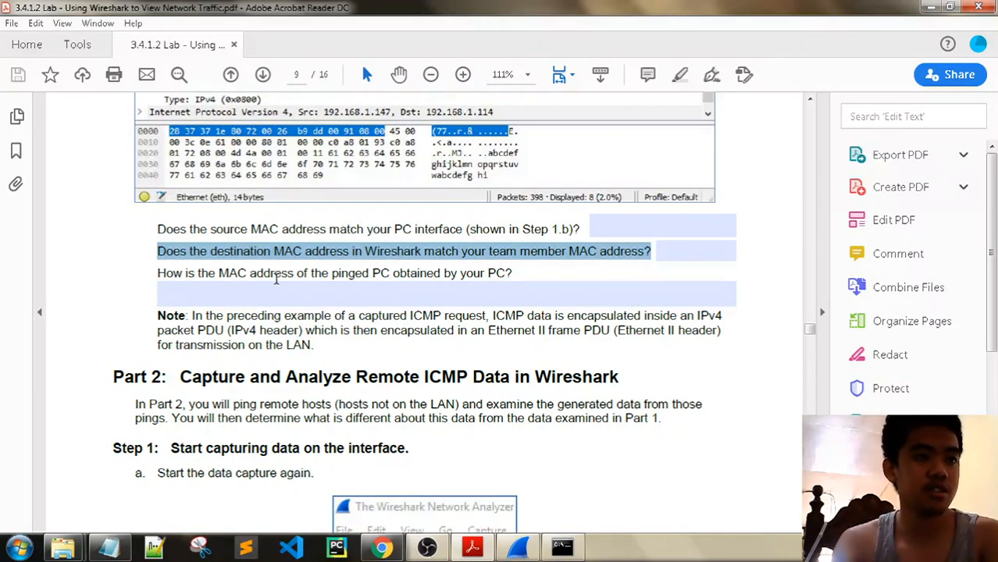
click(471, 290)
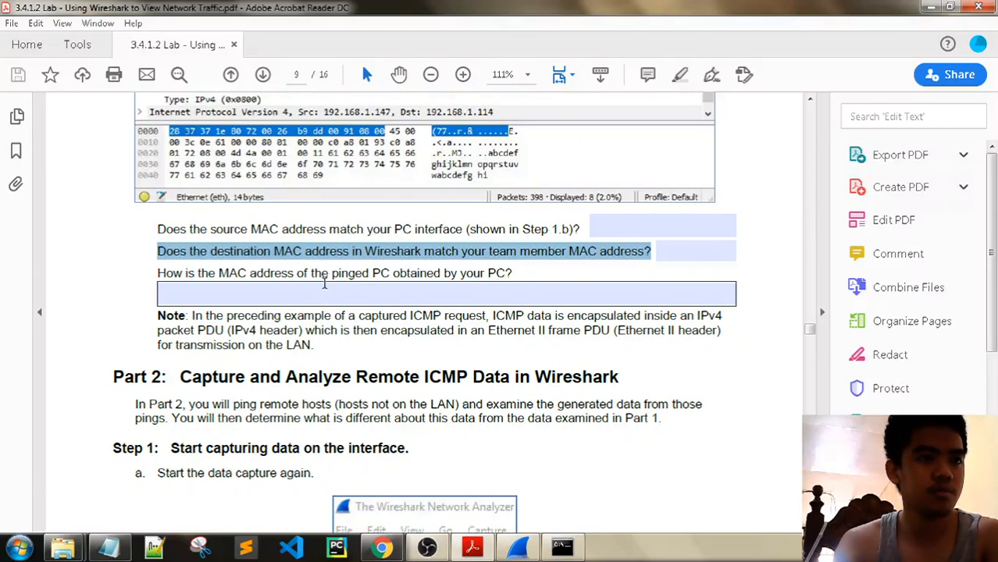
click(744, 347)
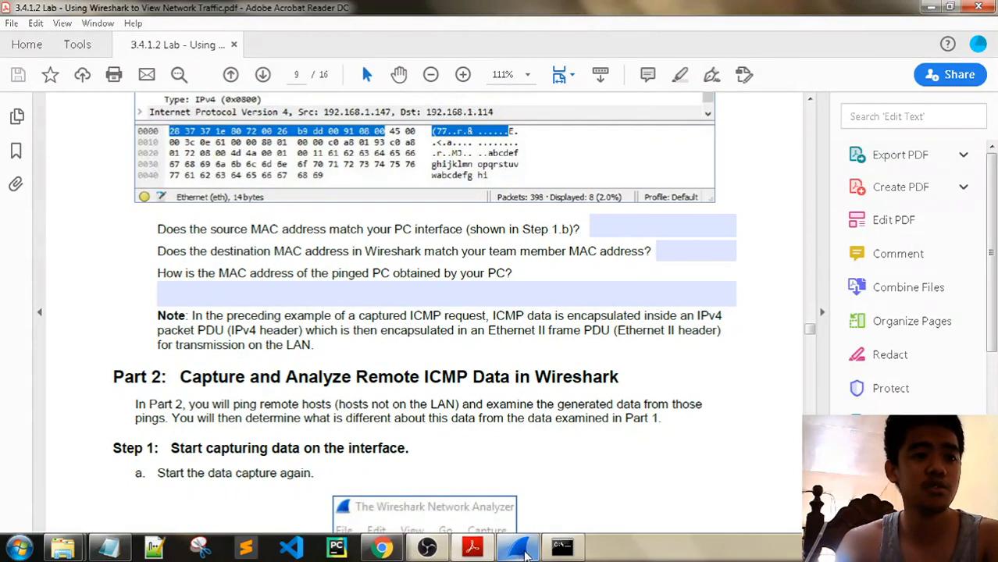
mouse_move(527, 554)
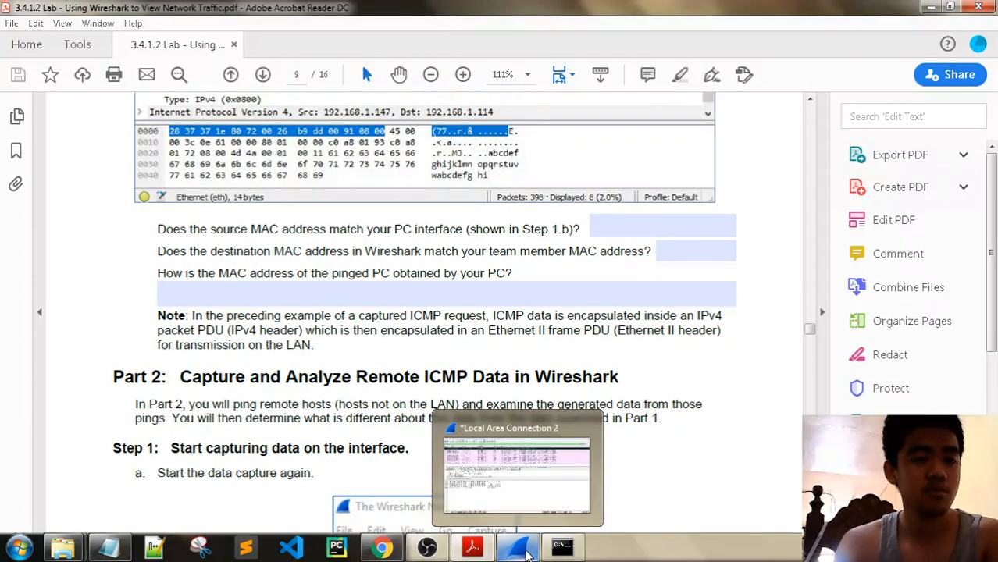
click(528, 555)
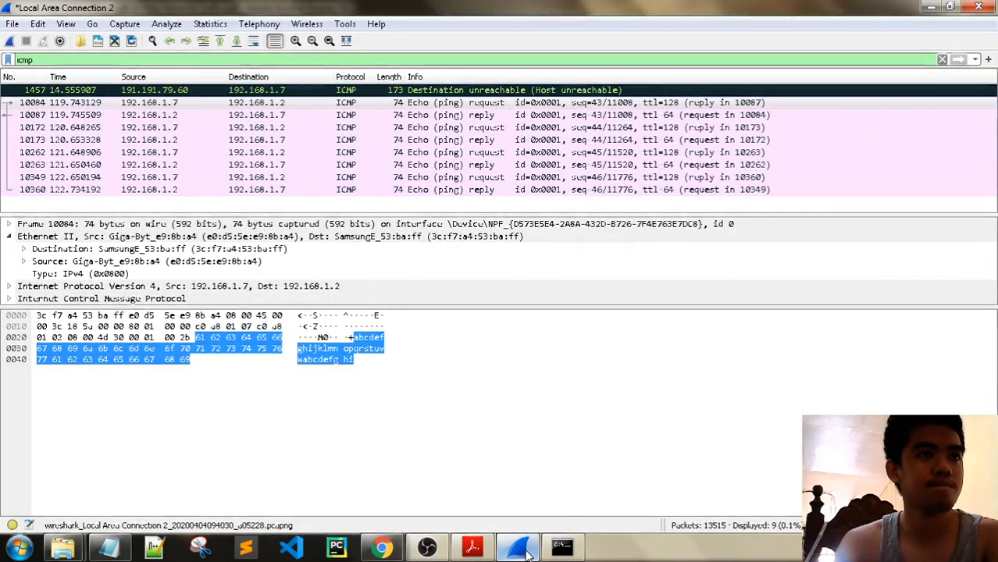
click(527, 553)
- Read the Part 2 introduction and Step 1 instructions in the lab PDF on restarting the capture and pinging websites
scroll(425, 345, down, 3)
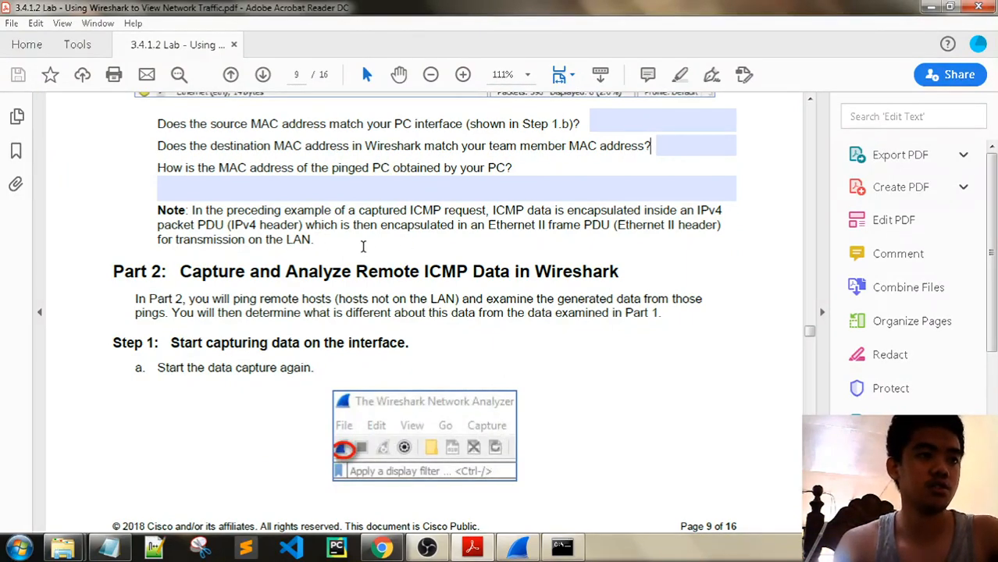
scroll(387, 243, down, 2)
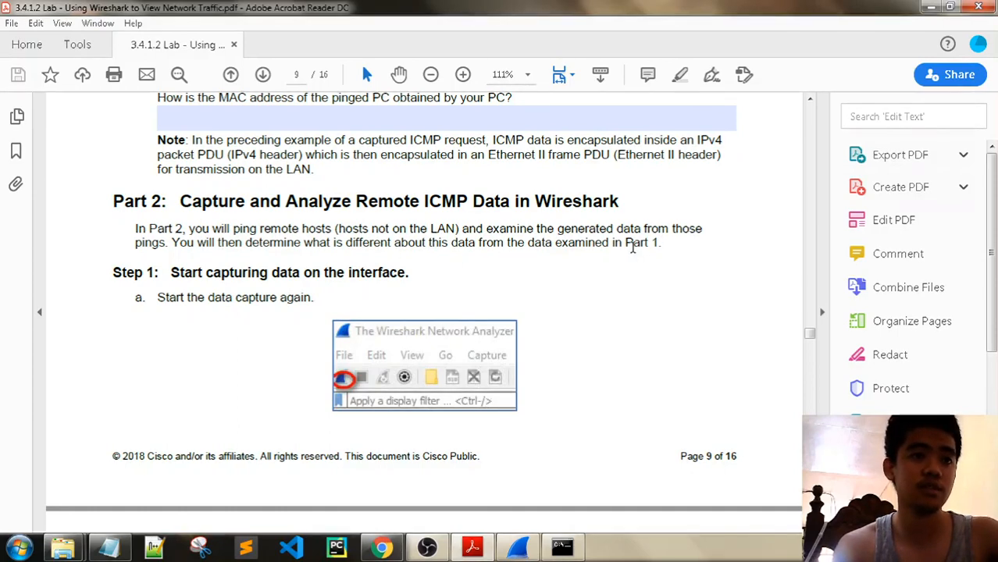
scroll(334, 272, down, 3)
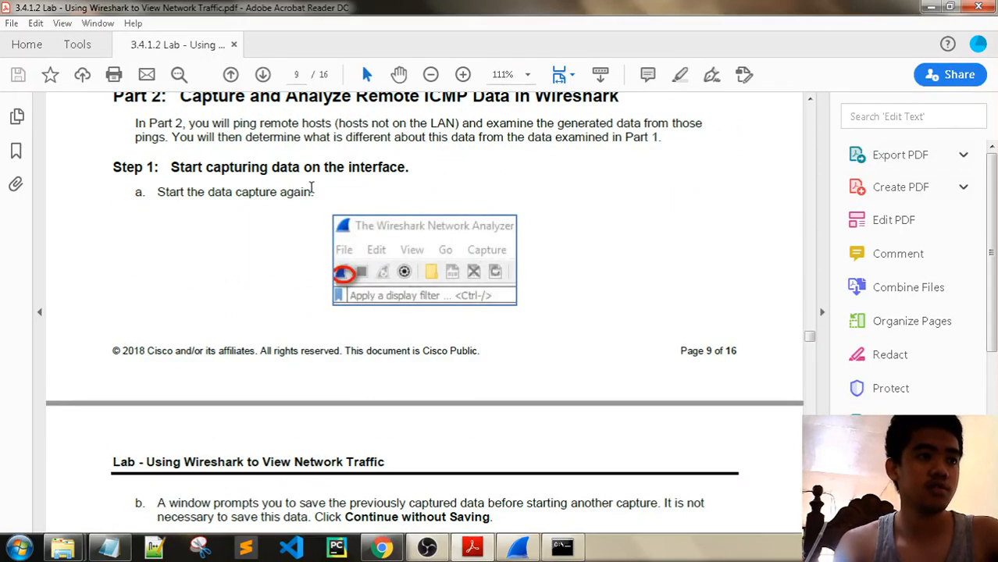
scroll(314, 221, down, 7)
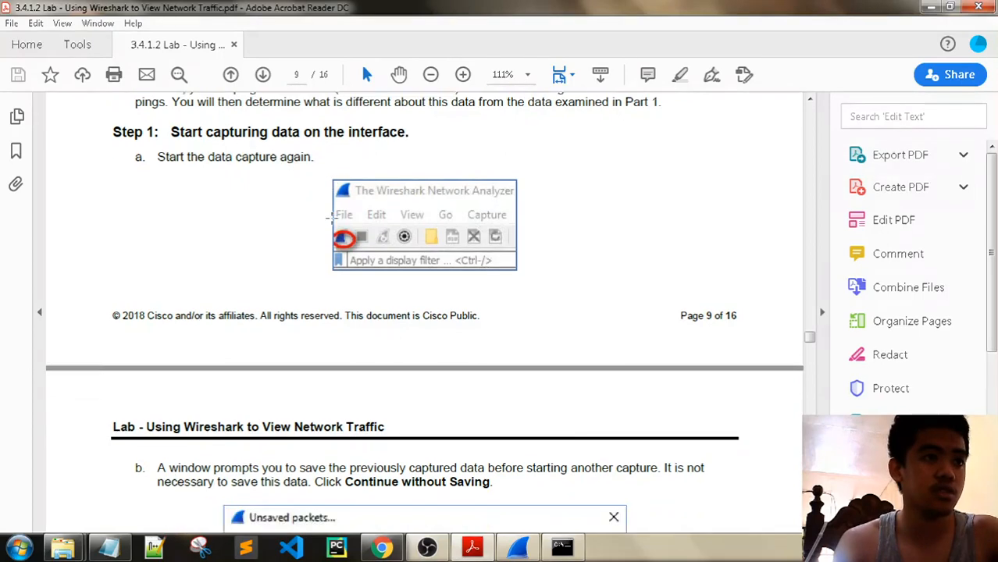
scroll(414, 251, down, 1)
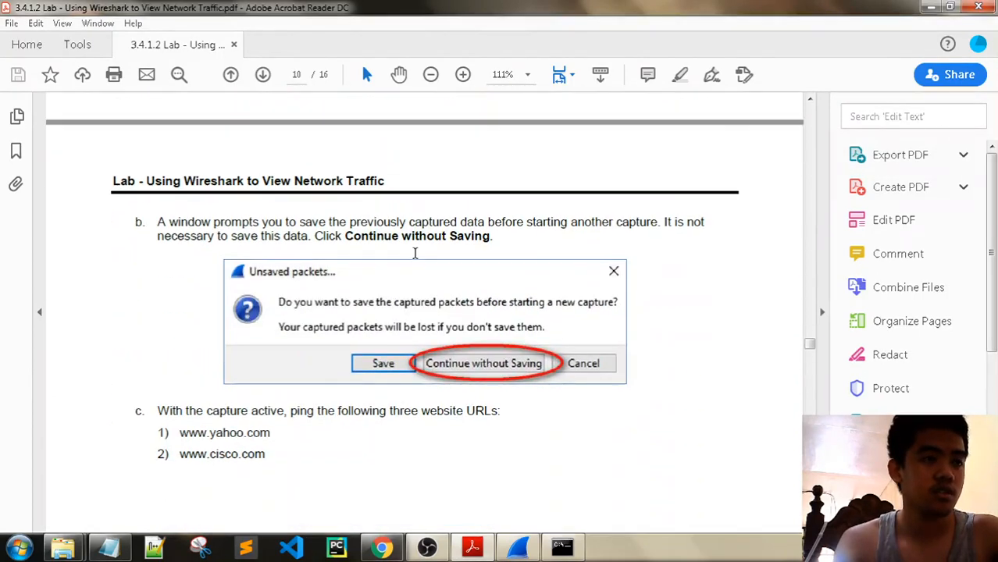
scroll(201, 243, down, 2)
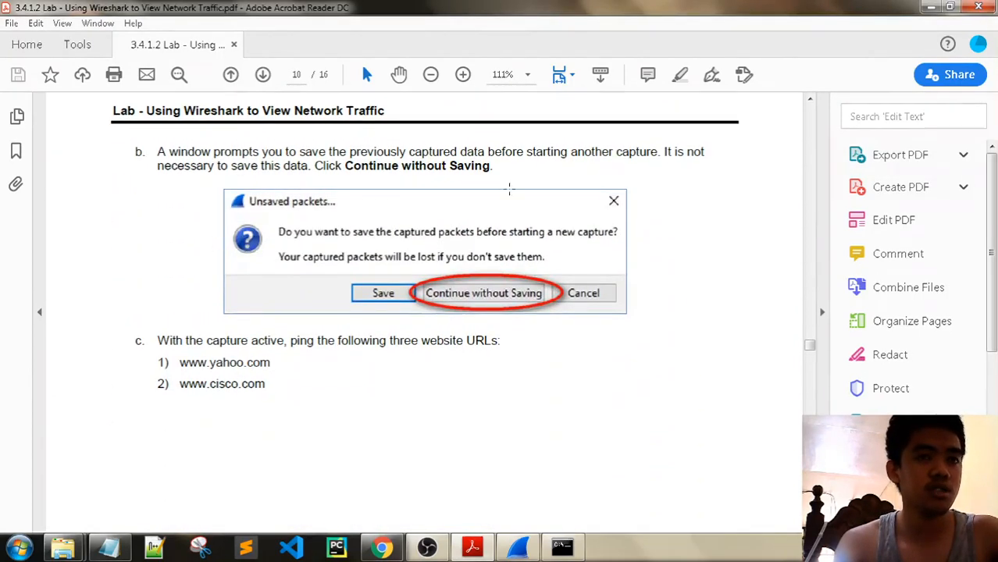
scroll(526, 292, down, 20)
scroll(527, 292, up, 15)
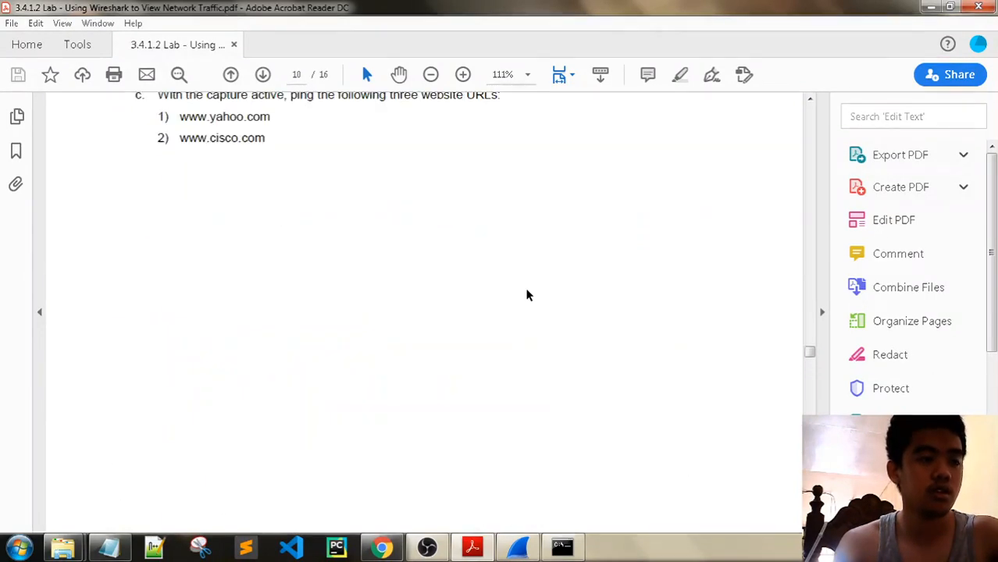
scroll(526, 296, up, 10)
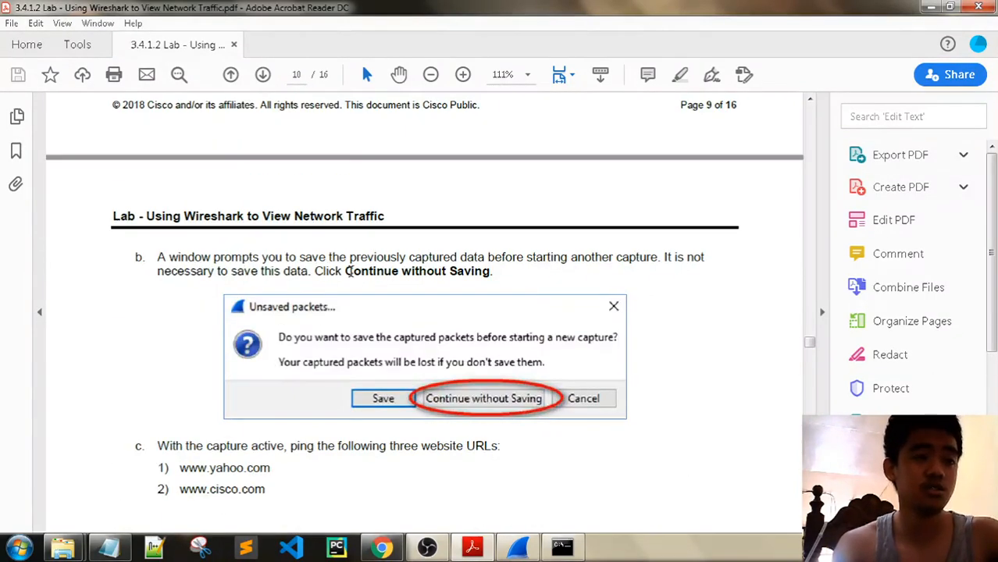
scroll(344, 285, down, 2)
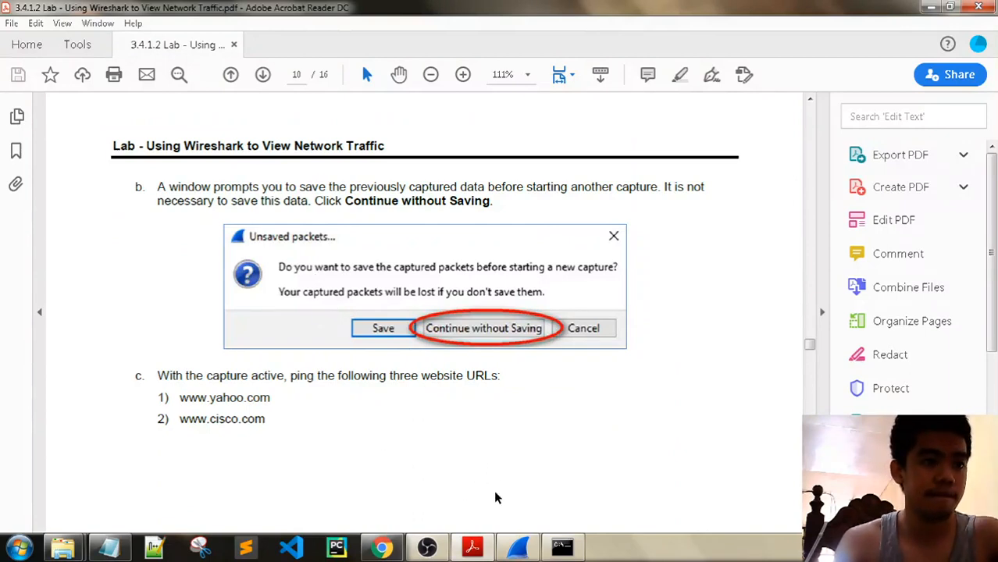
scroll(503, 490, down, 2)
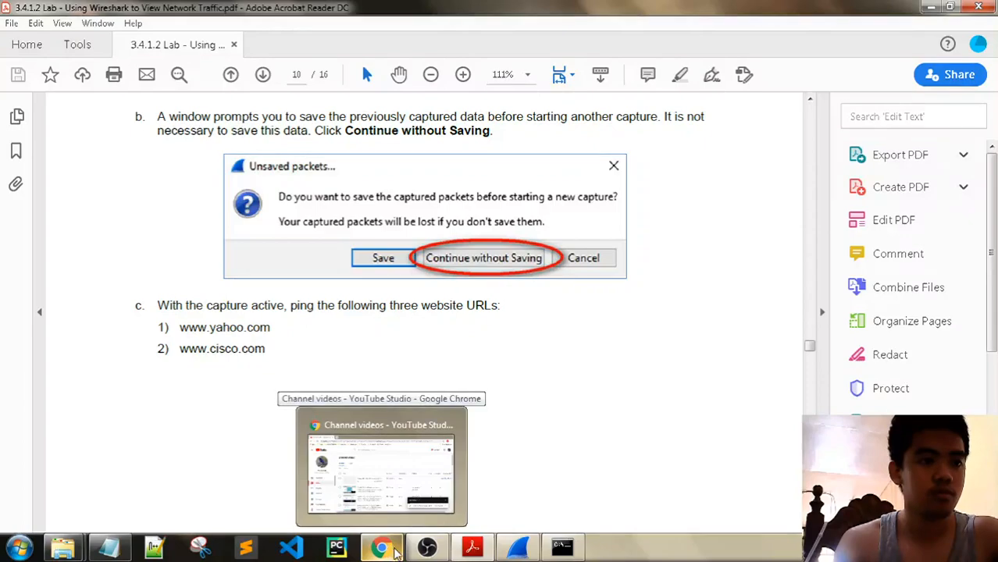
- Start a new capture on Local Area Connection 2 in Wireshark, continuing without saving the previous packets
mouse_move(486, 553)
click(517, 548)
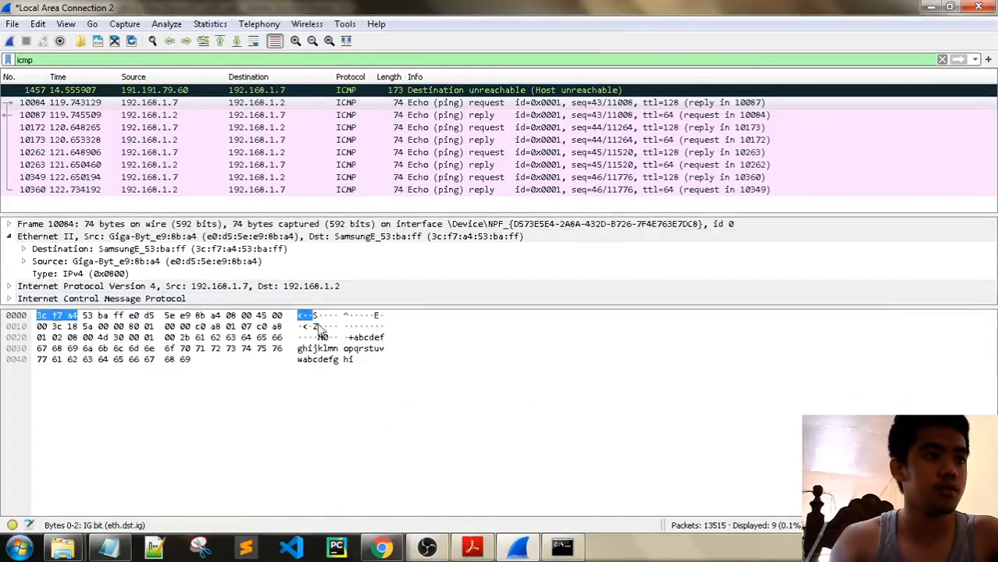
click(9, 41)
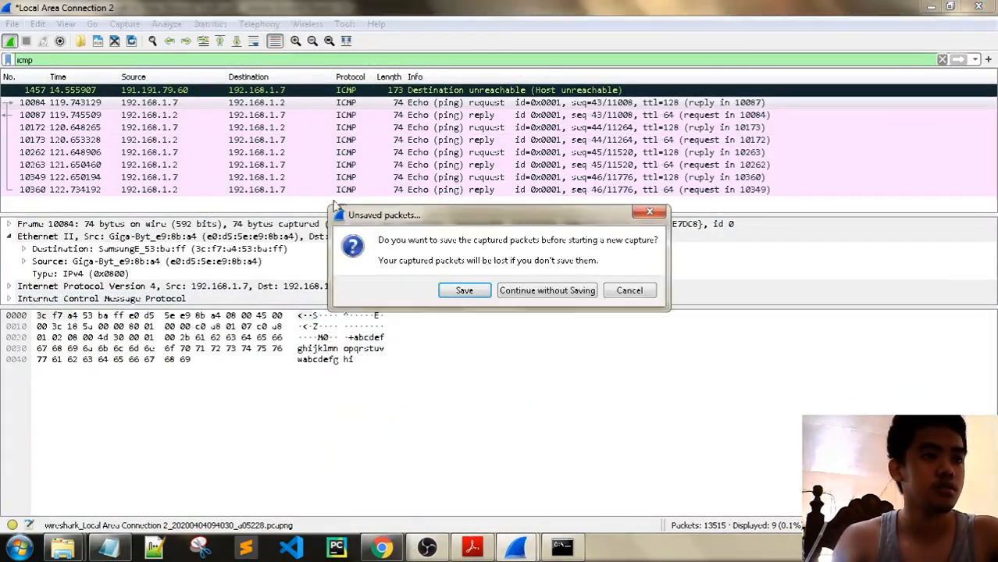
click(533, 293)
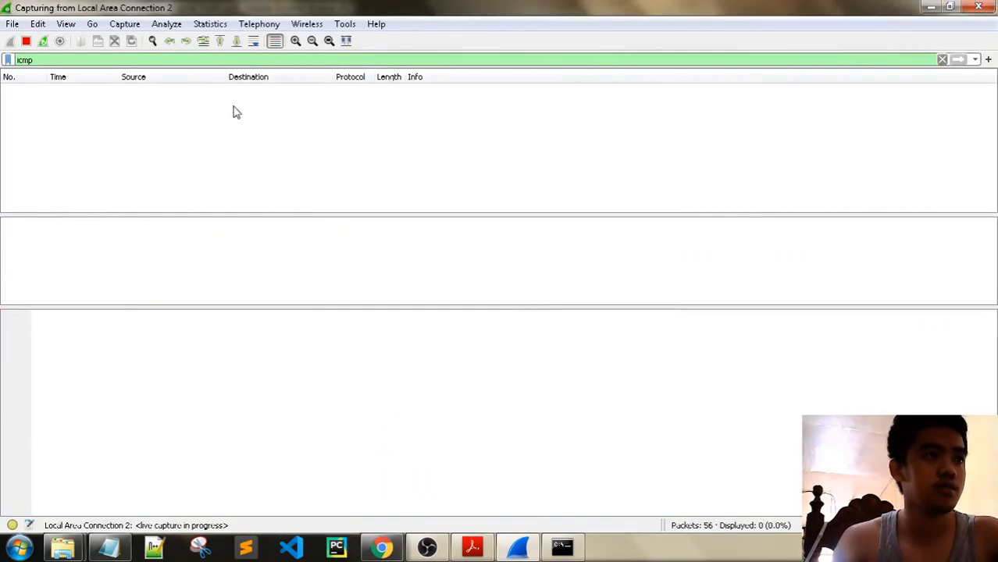
click(381, 548)
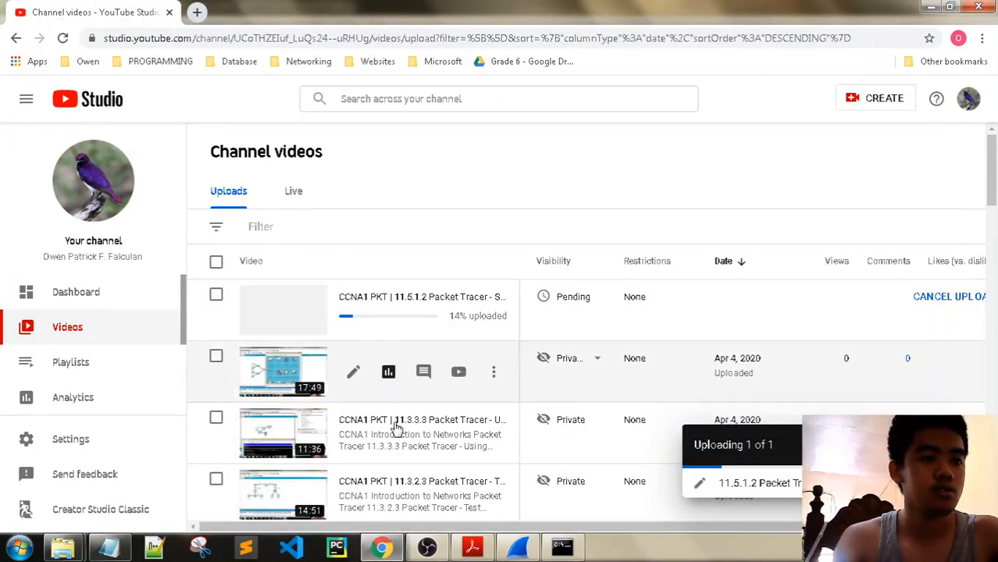
click(381, 548)
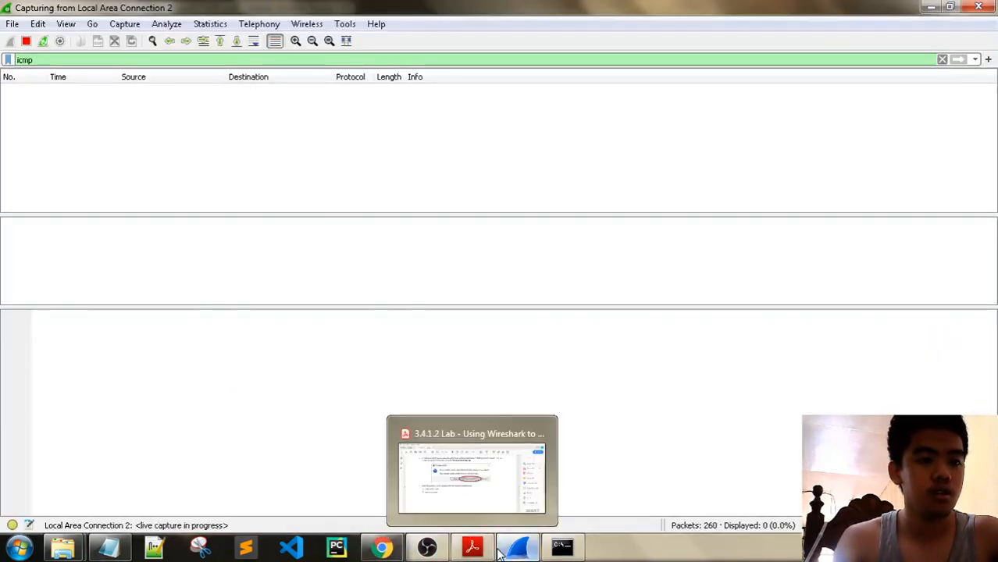
- Look up the three website URLs to ping and the sample ping commands on pages 10 and 11 of the lab PDF
click(471, 550)
scroll(269, 328, down, 1)
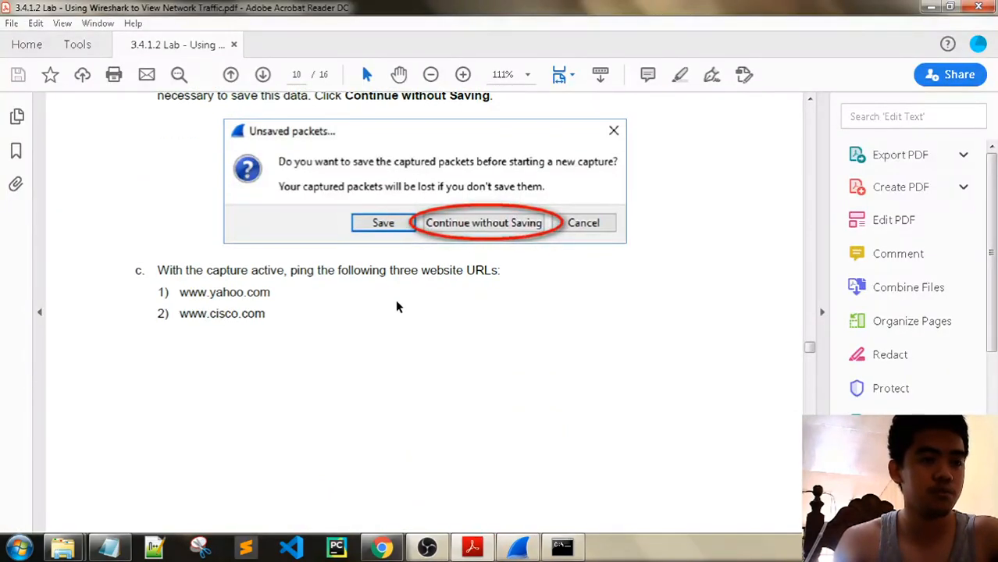
scroll(406, 285, down, 15)
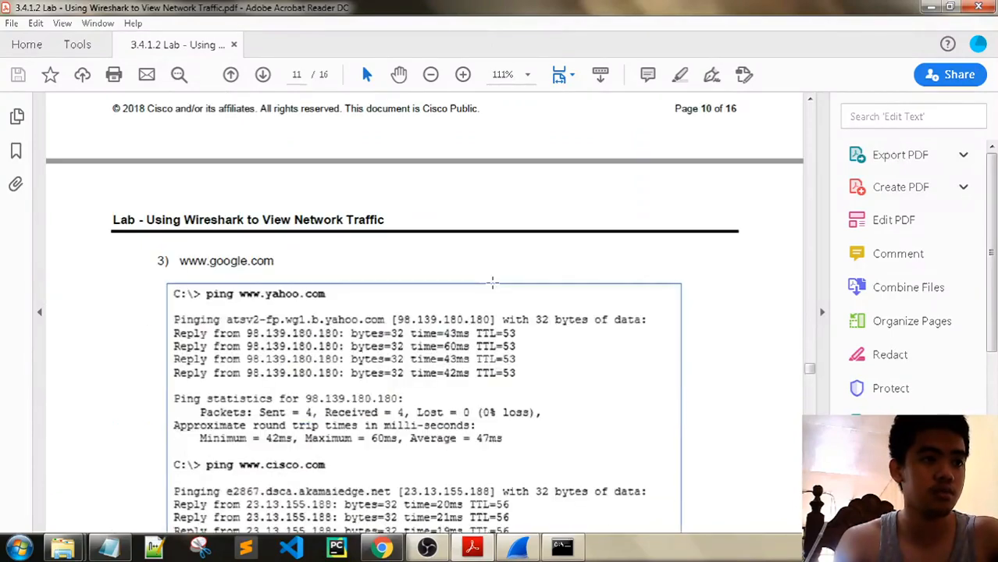
scroll(341, 296, down, 10)
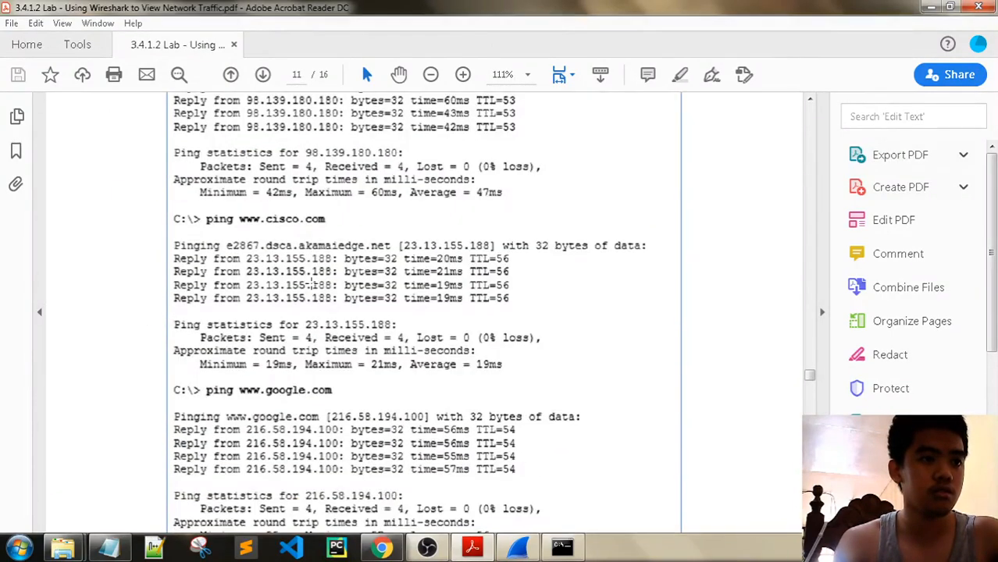
scroll(313, 285, up, 8)
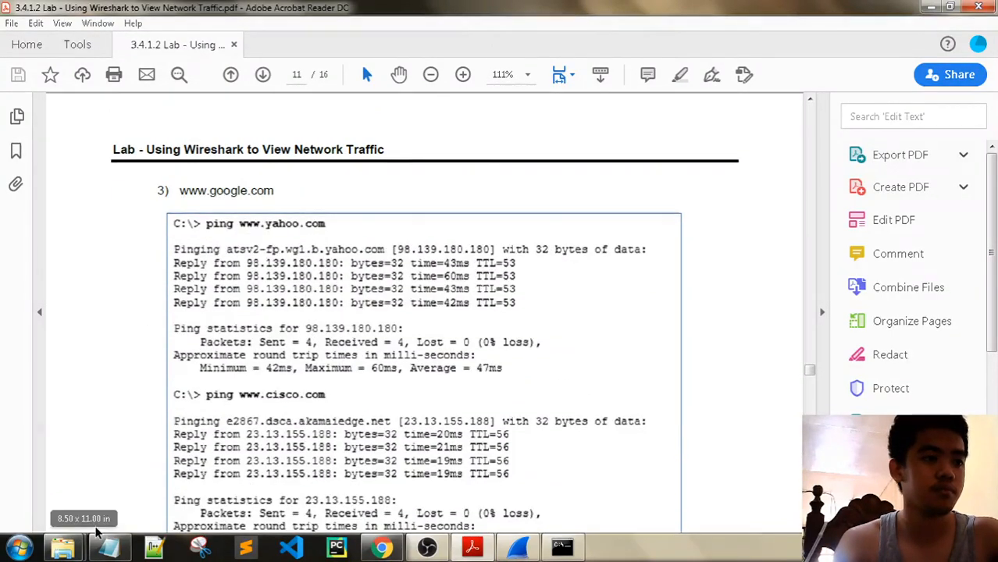
click(559, 549)
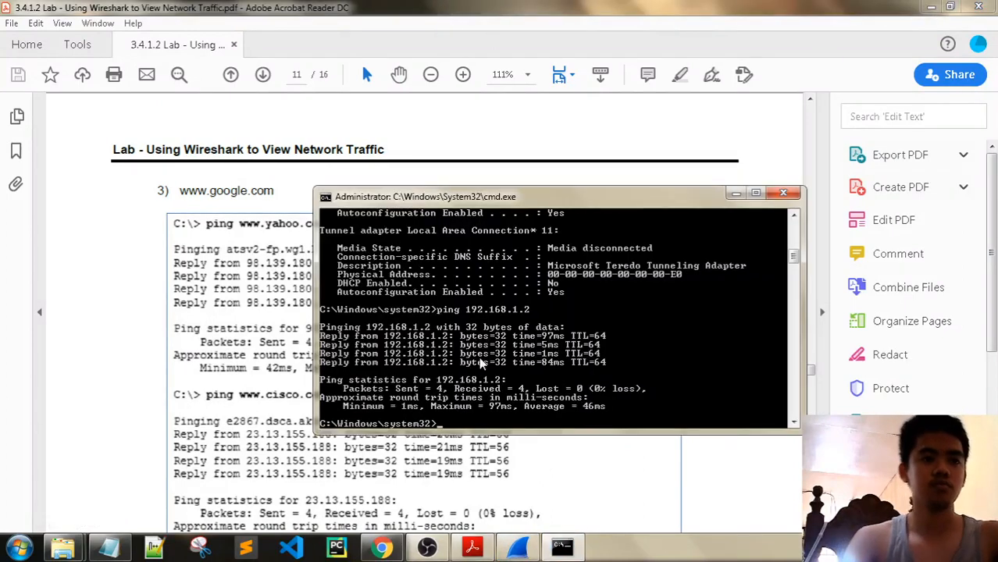
scroll(478, 357, down, 1)
drag(454, 200, 590, 108)
text(pin)
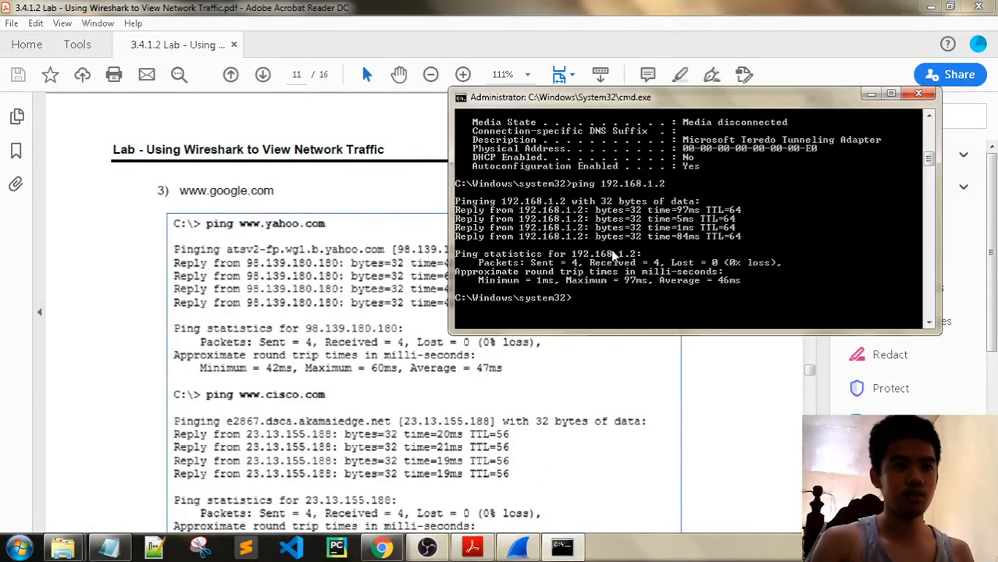
text(g )
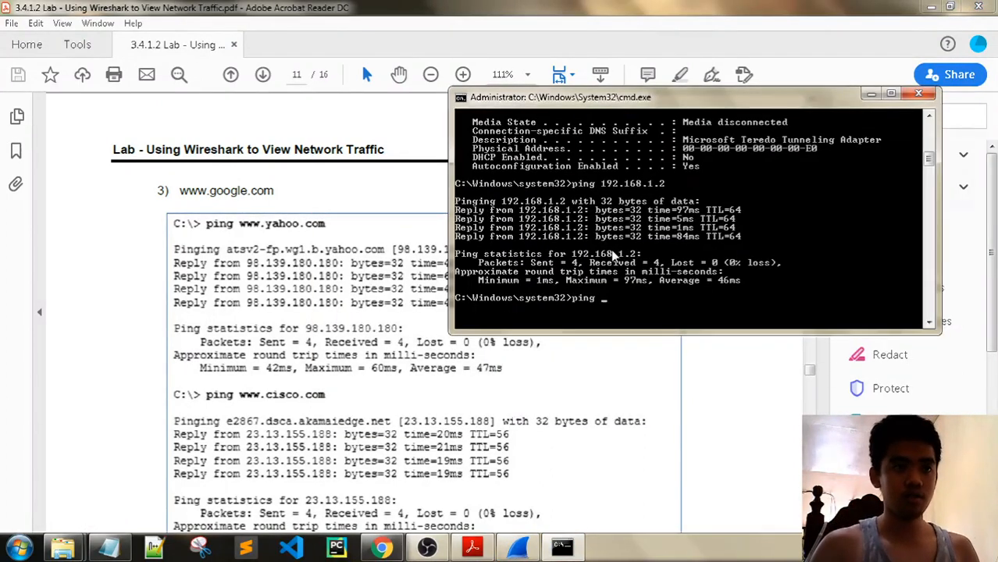
text(www.yahoo)
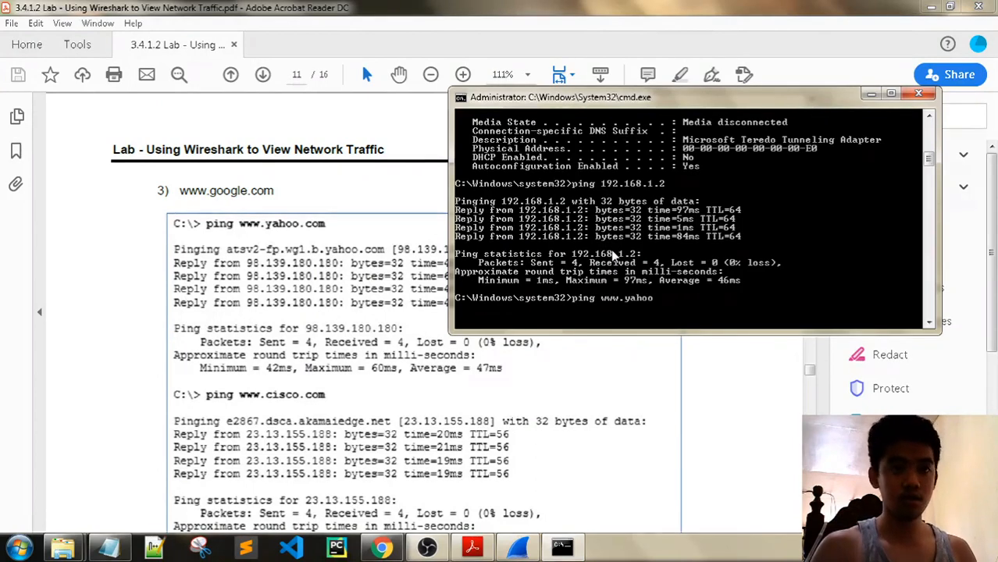
text(.com)
key(Return)
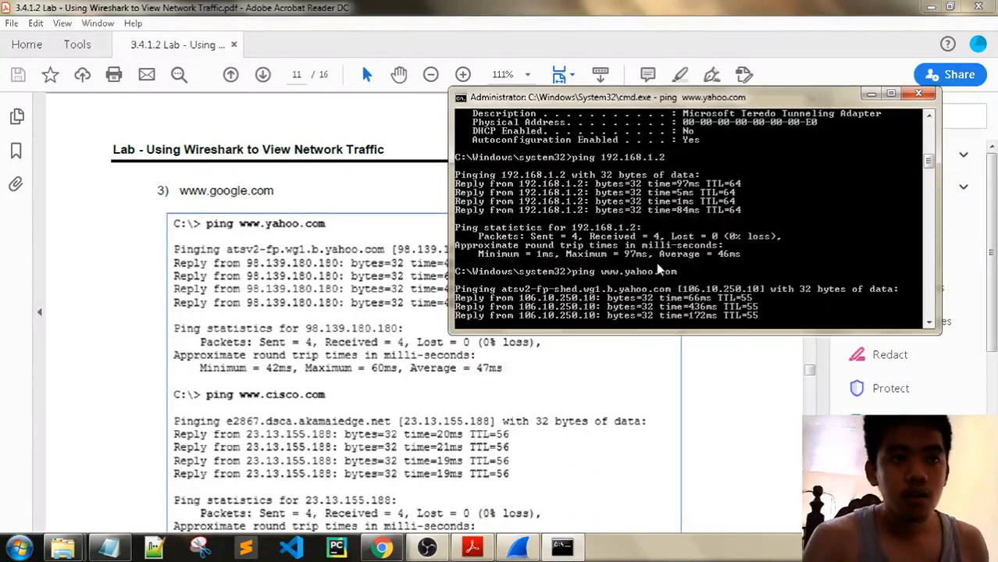
text(ping www.yahoo.com)
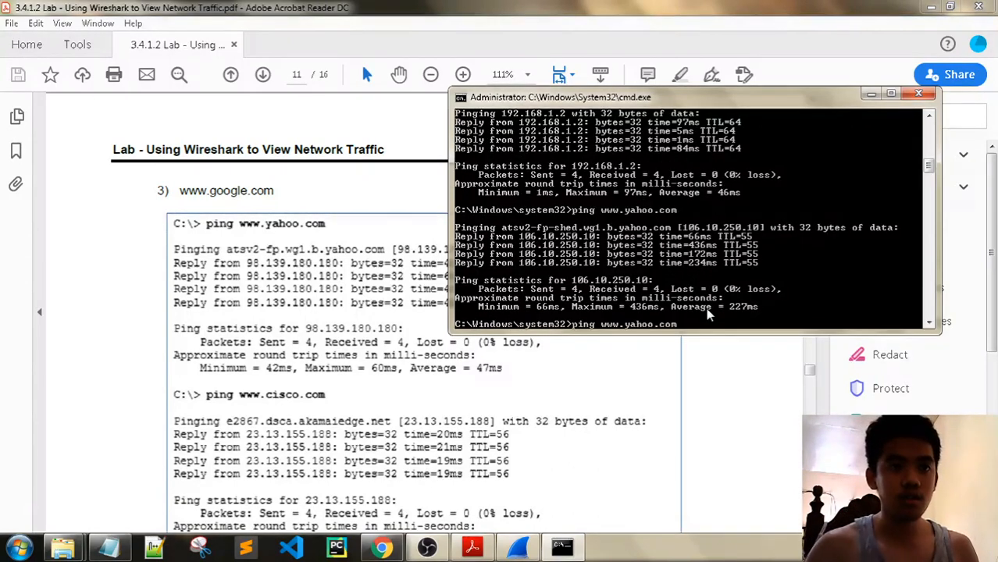
key(BackSpace)
key(BackSpace)
key(BackSpace)
key(BackSpace)
key(BackSpace)
key(BackSpace)
key(BackSpace)
key(BackSpace)
key(BackSpace)
key(BackSpace)
key(BackSpace)
text(ww)
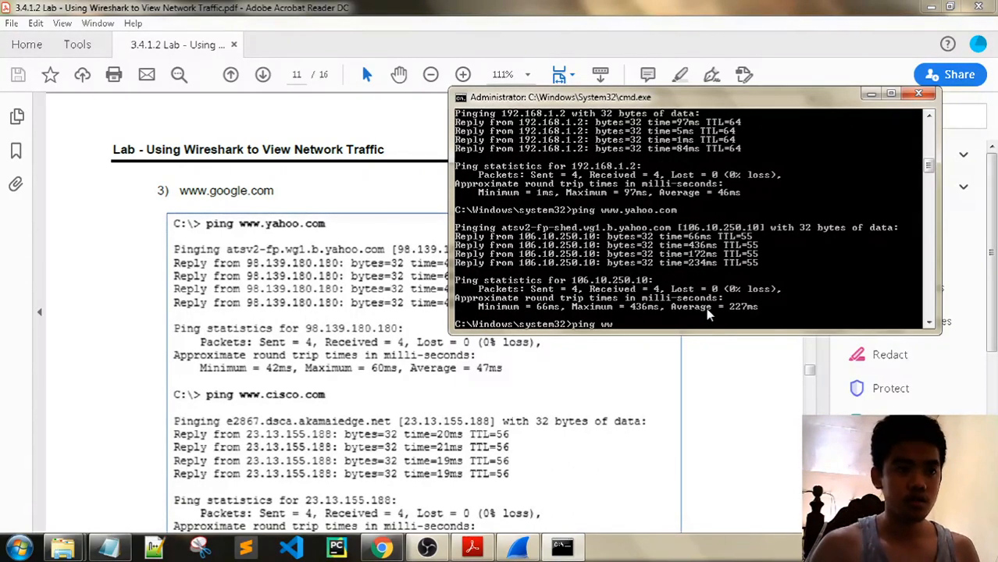
text(w.co)
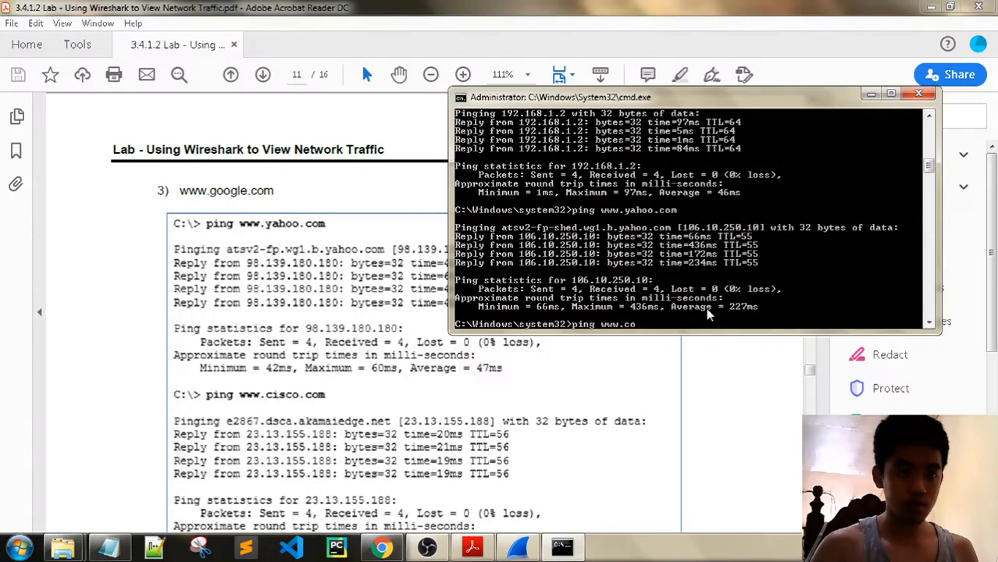
key(BackSpace)
text(isco)
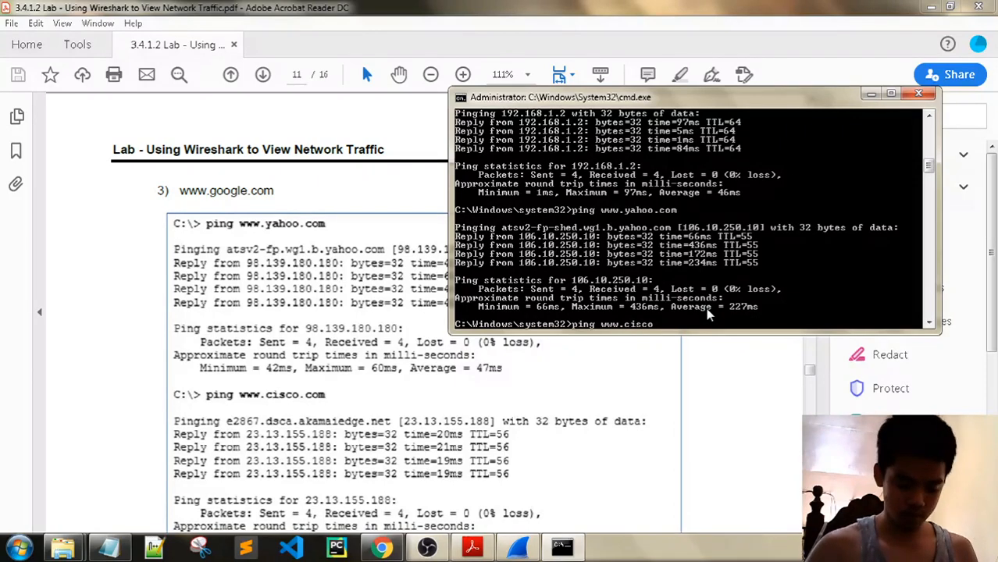
text(.com)
key(Return)
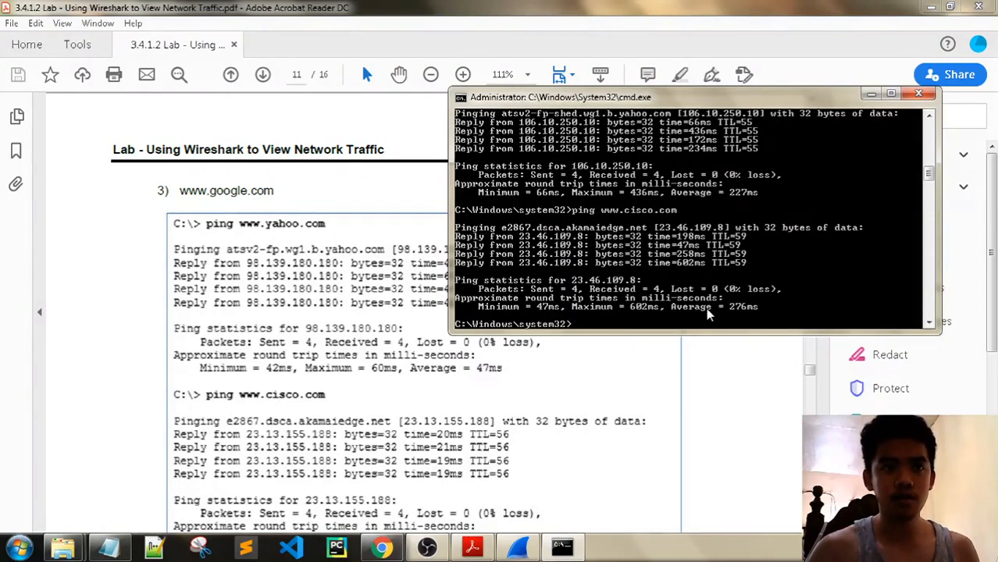
key(Up)
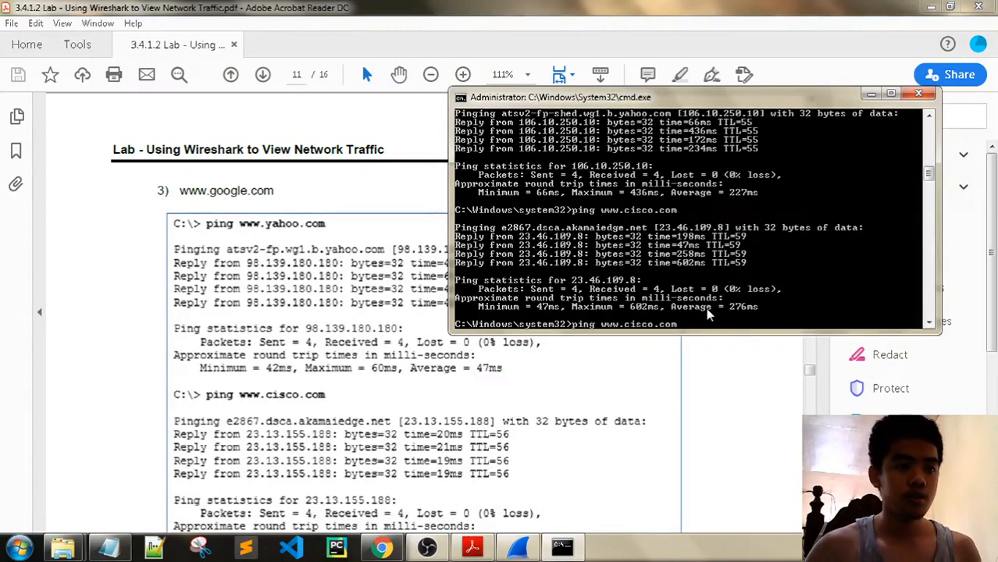
scroll(342, 328, down, 3)
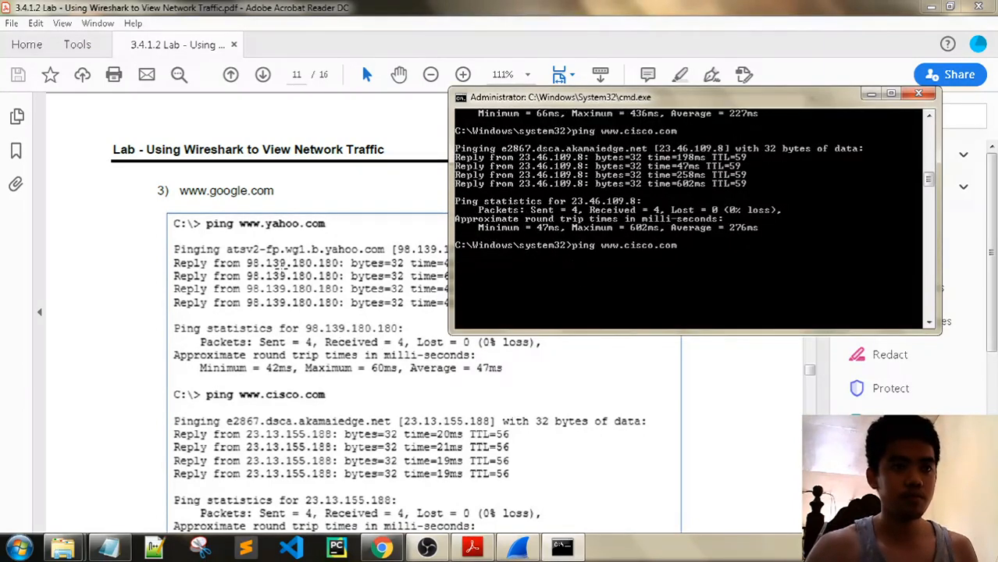
key(alt+Tab)
scroll(600, 285, down, 5)
key(alt+Tab)
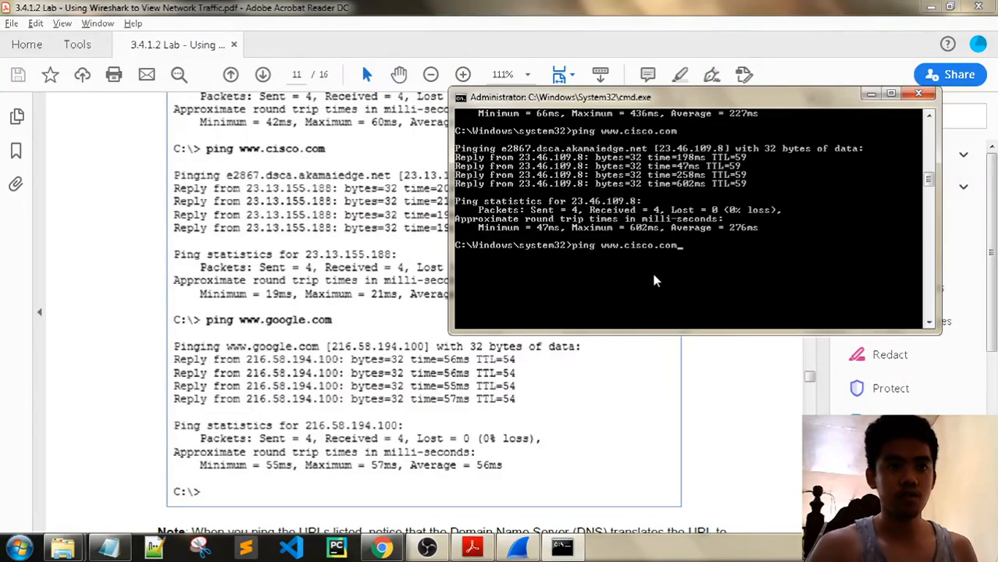
key(BackSpace)
key(BackSpace)
key(BackSpace)
key(BackSpace)
key(BackSpace)
key(BackSpace)
key(BackSpace)
key(BackSpace)
key(BackSpace)
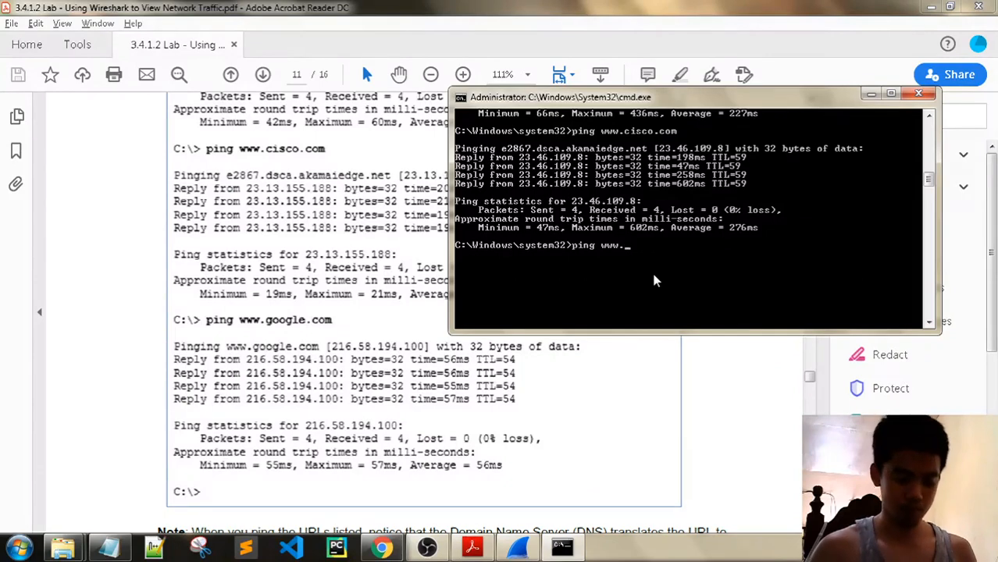
text(google.com)
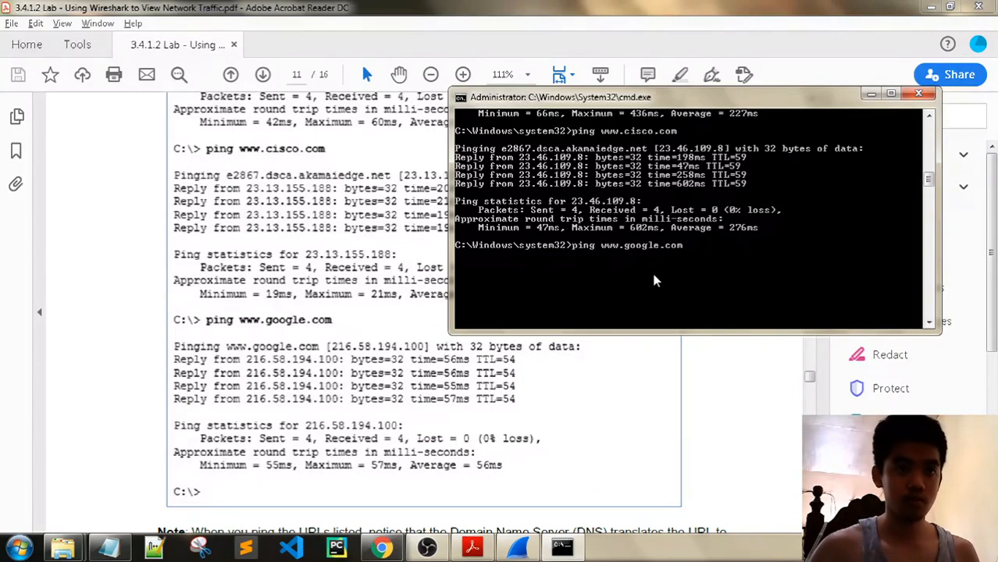
key(Return)
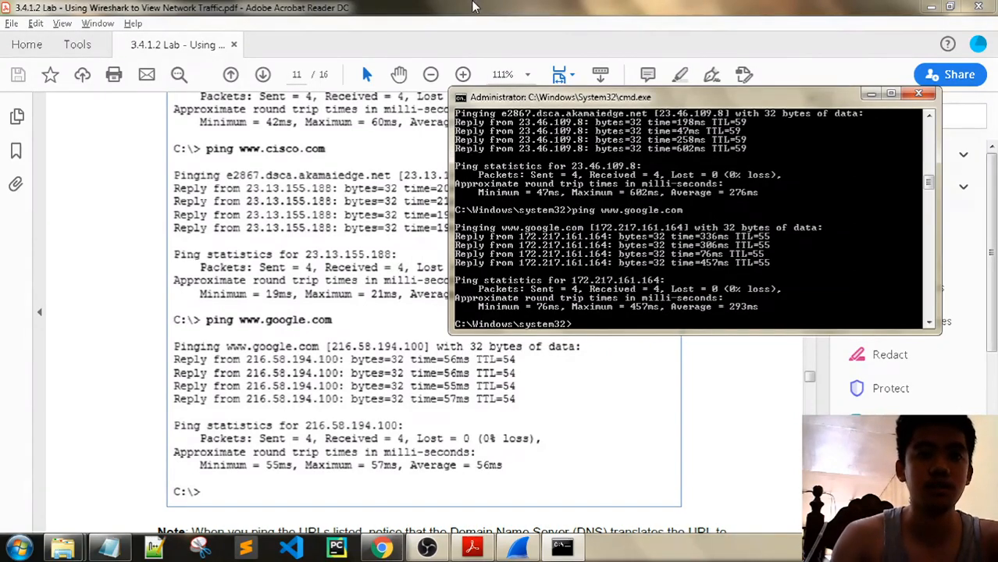
- Read the lab PDF's DNS note and stop instruction, comparing with the ping output, and stop the running capture in Wireshark
key(alt+Tab)
scroll(513, 267, down, 5)
scroll(513, 267, down, 1)
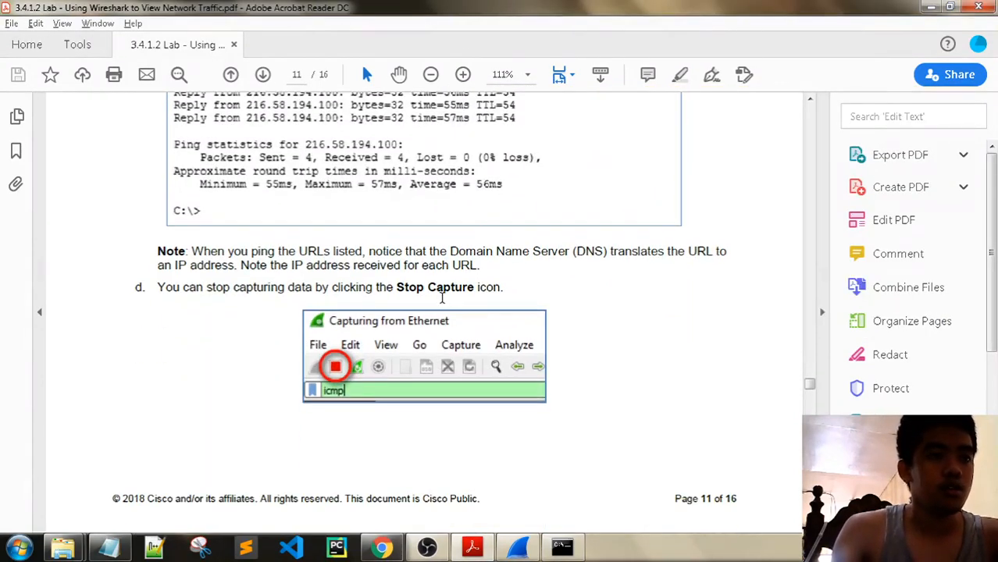
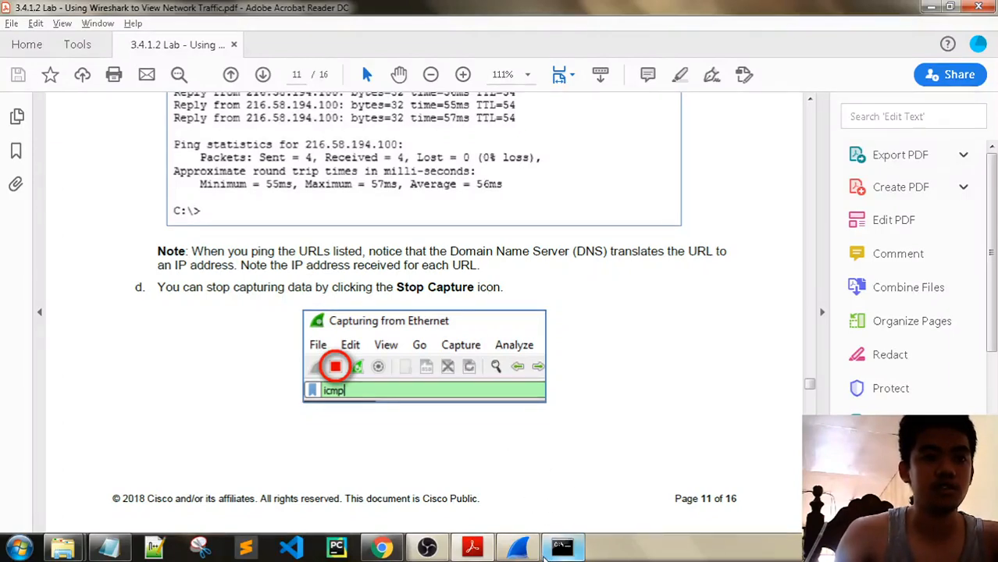
key(alt+Tab)
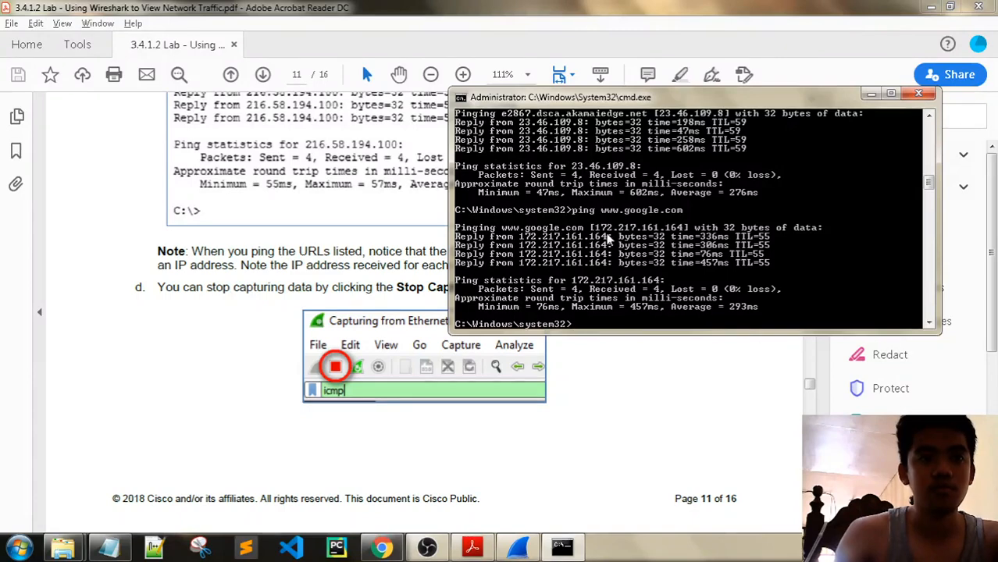
click(545, 8)
scroll(441, 391, down, 1)
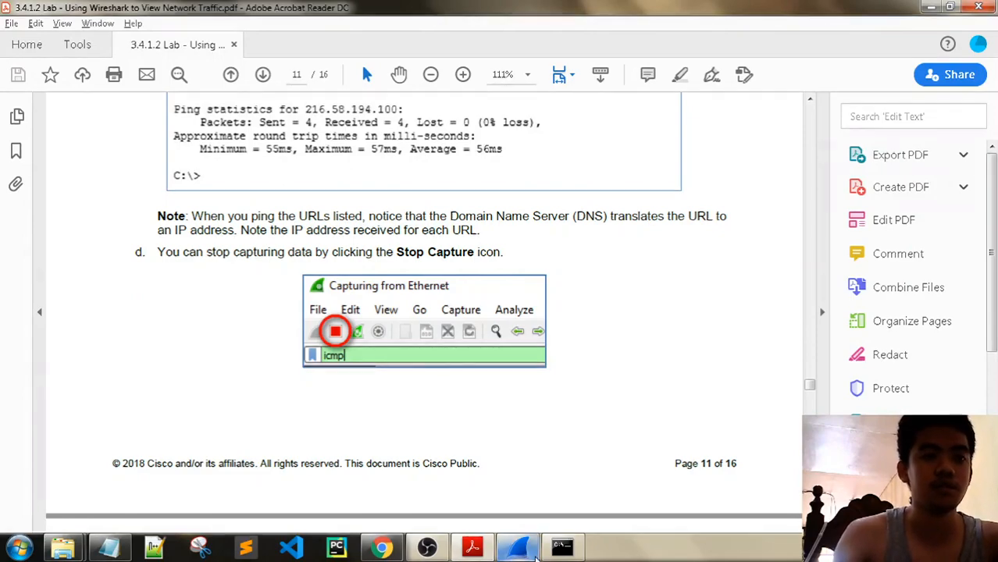
click(518, 548)
click(25, 40)
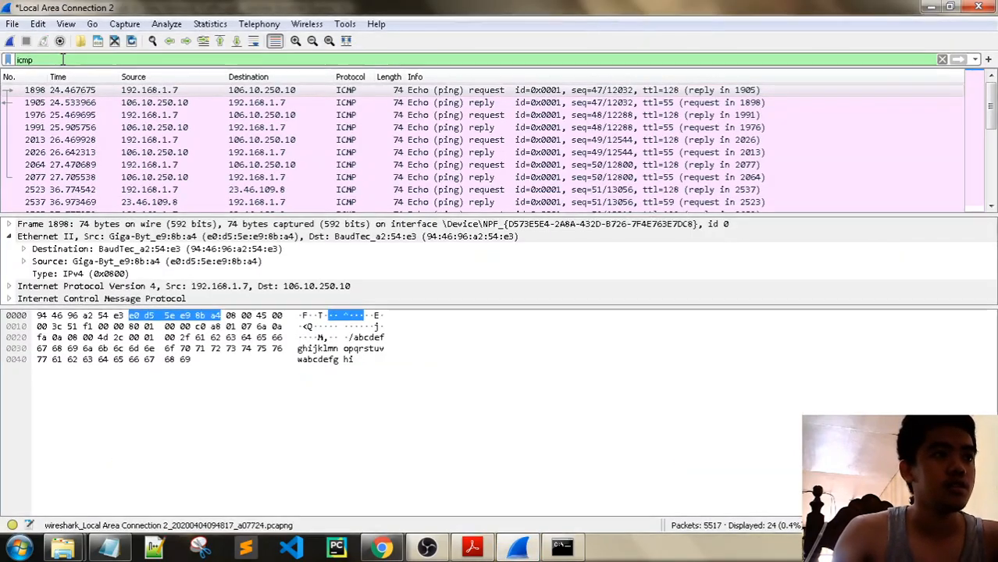
- Look through the ICMP packets captured in Wireshark and read Step 2 on analyzing remote host data in the lab PDF
scroll(691, 176, down, 2)
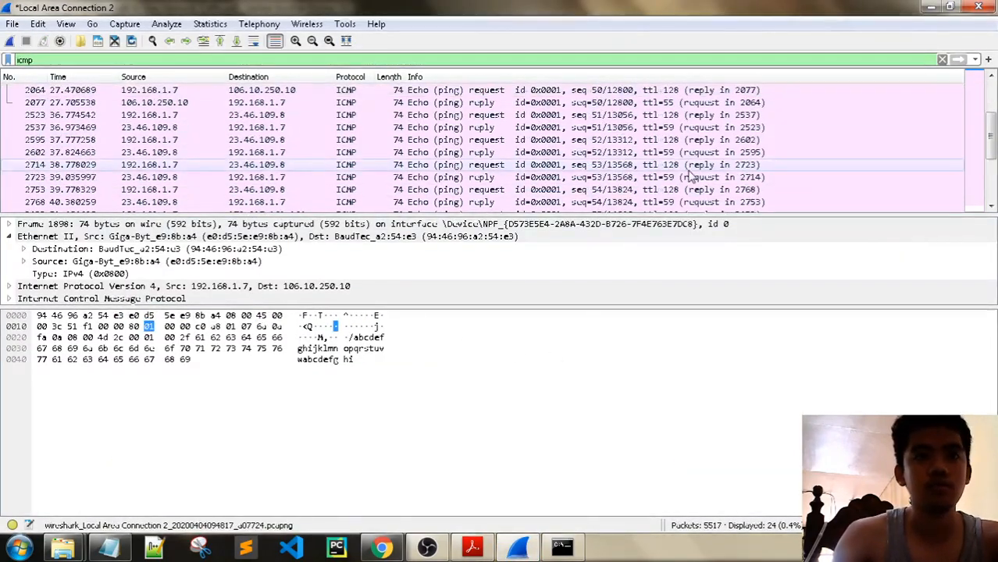
scroll(691, 175, down, 3)
scroll(691, 176, up, 5)
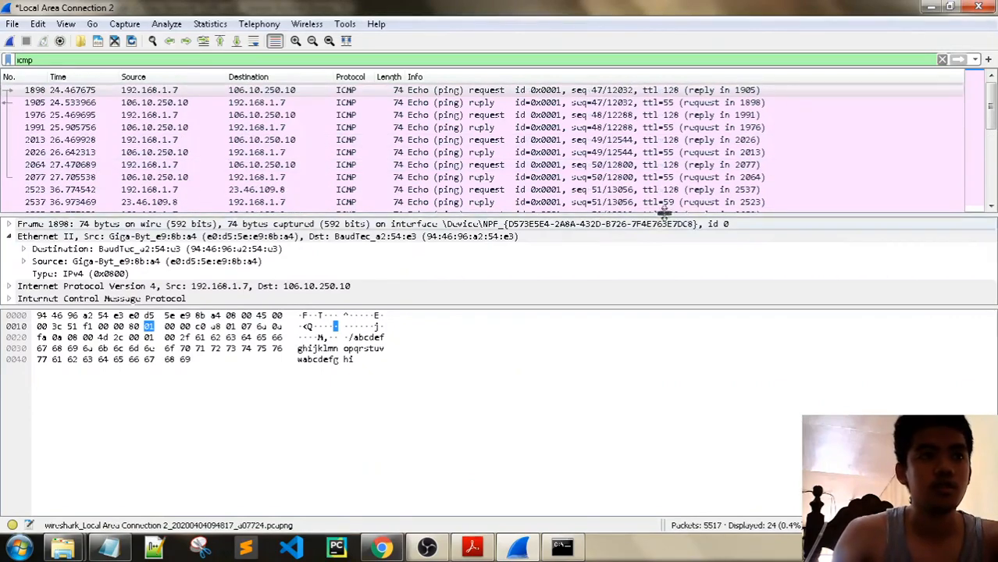
click(472, 549)
scroll(500, 340, down, 10)
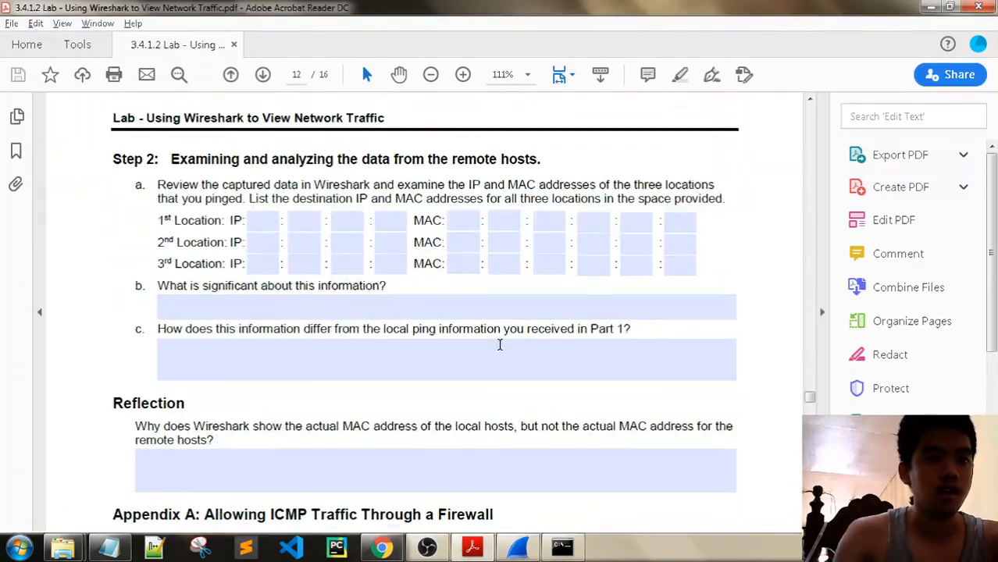
scroll(504, 339, up, 4)
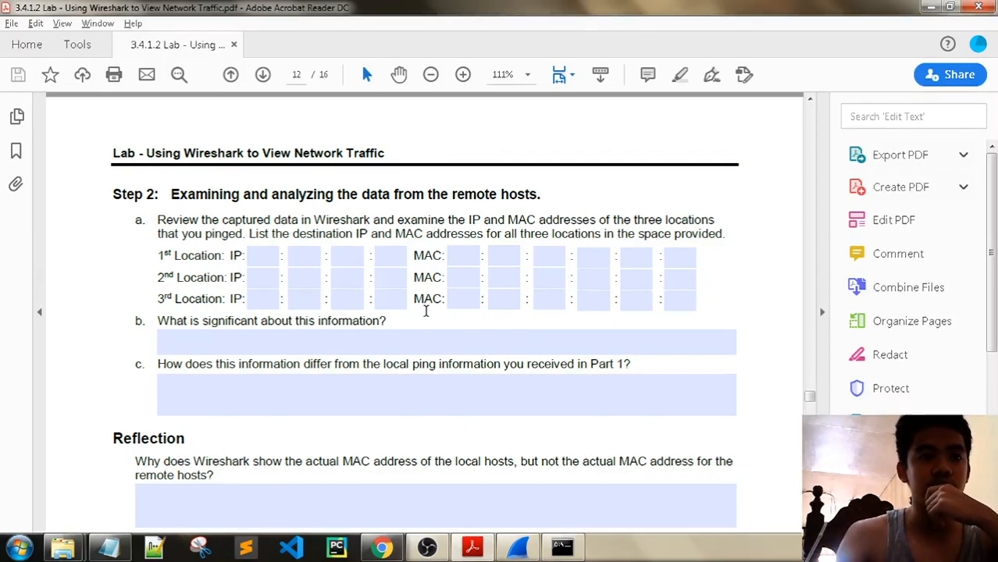
- Check the first echo request's destination IP in Wireshark and enter 106 as the first octet of the 1st Location IP in the lab PDF
click(519, 548)
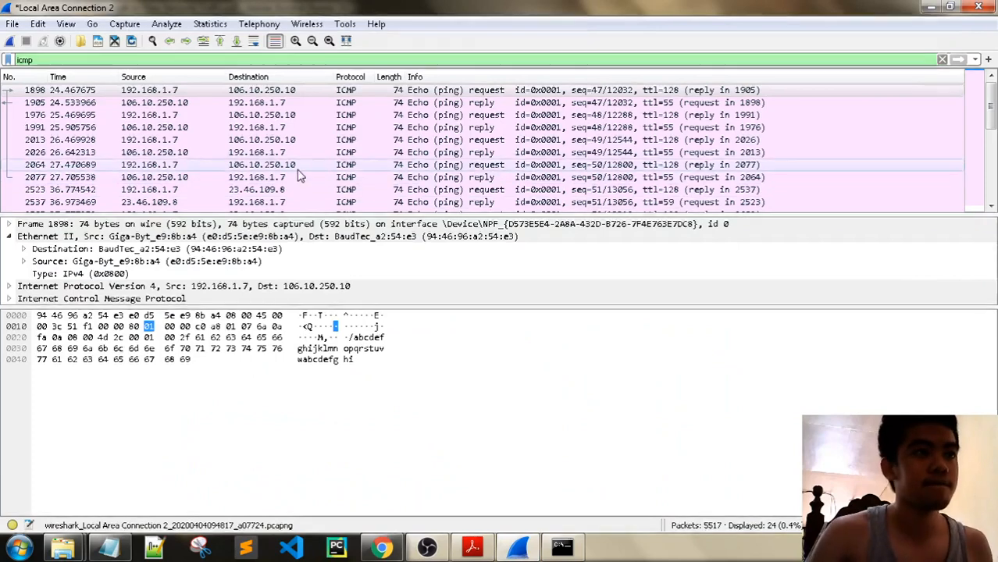
click(332, 91)
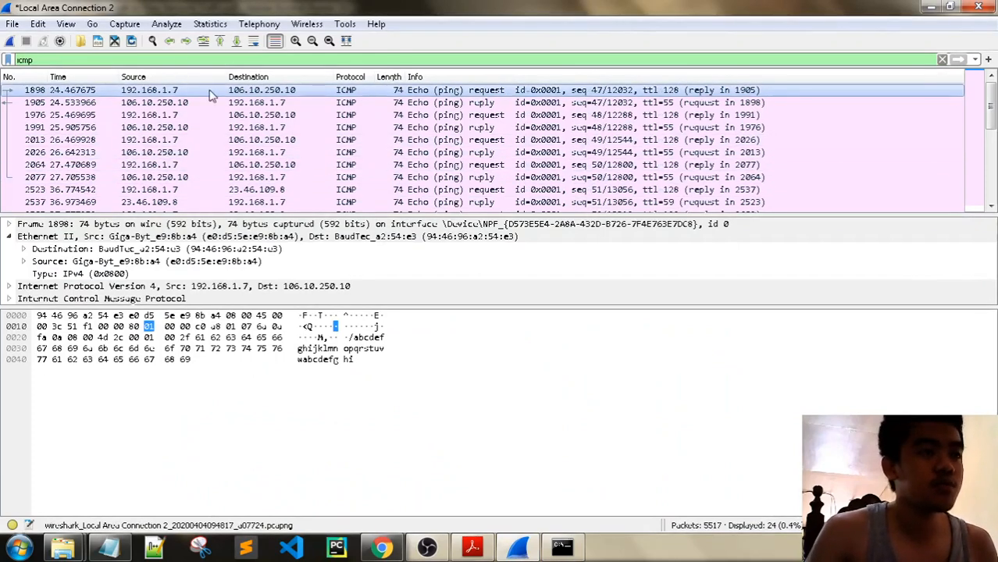
key(alt+Tab)
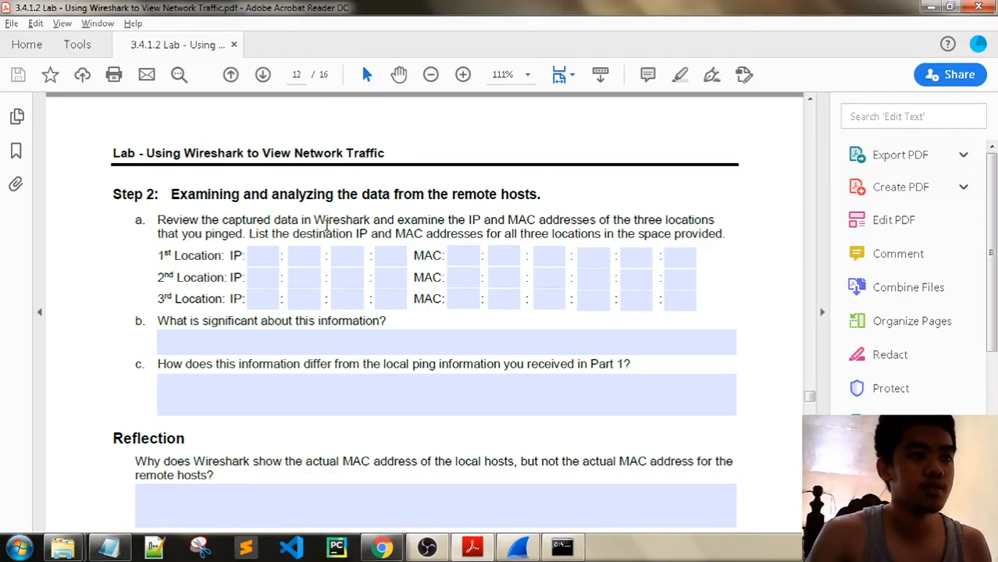
click(307, 257)
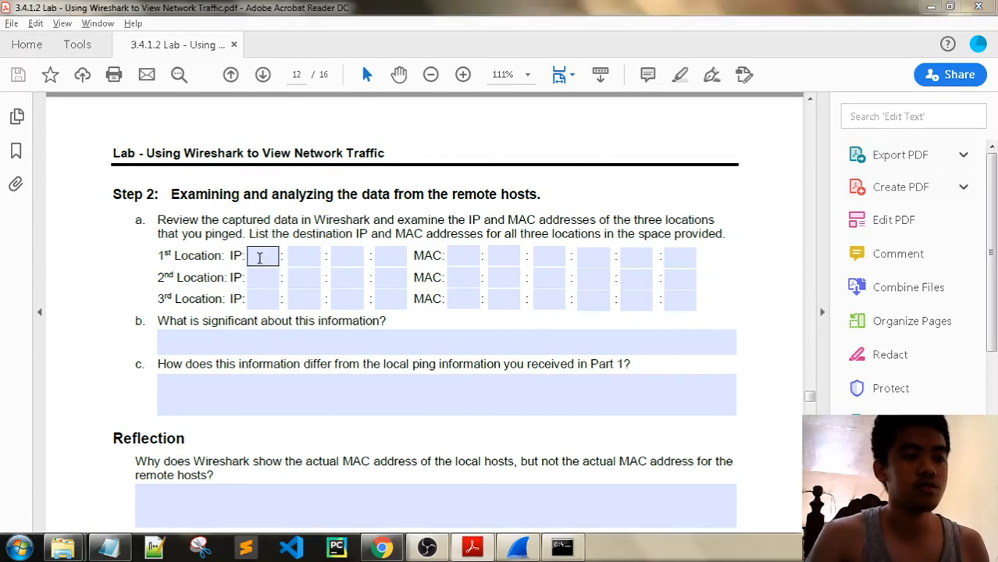
key(alt+Tab)
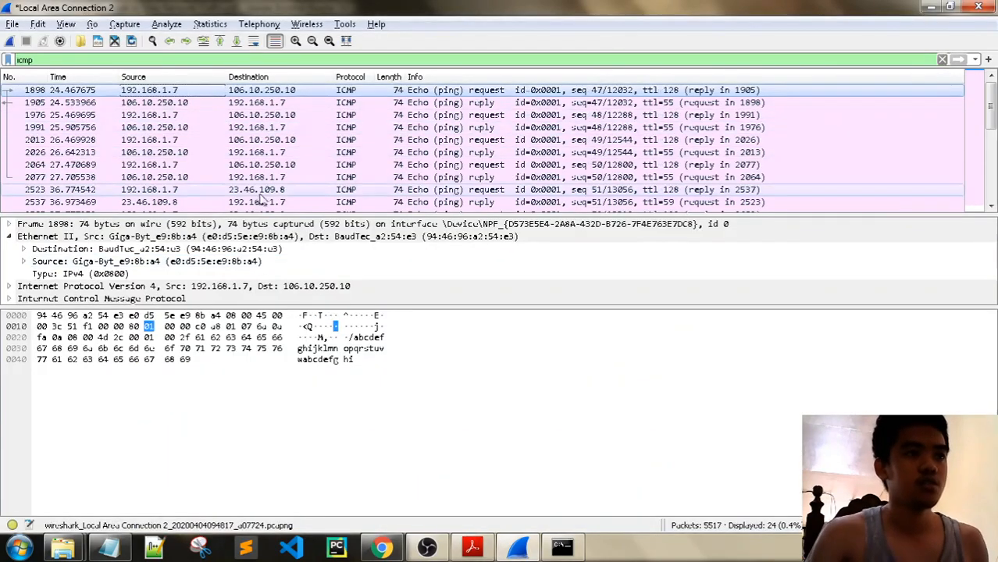
key(alt+Tab)
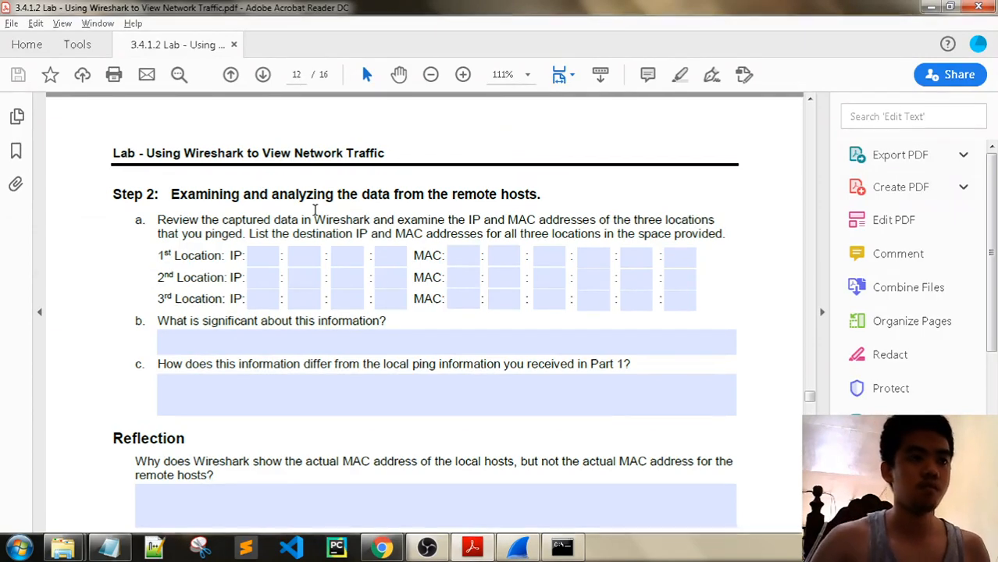
click(275, 257)
key(alt+Tab)
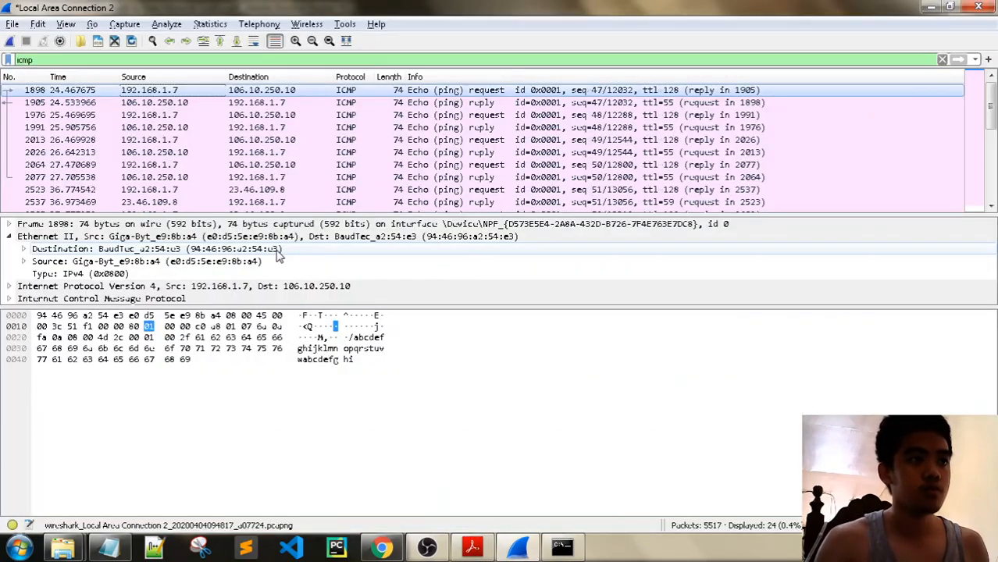
key(alt+Tab)
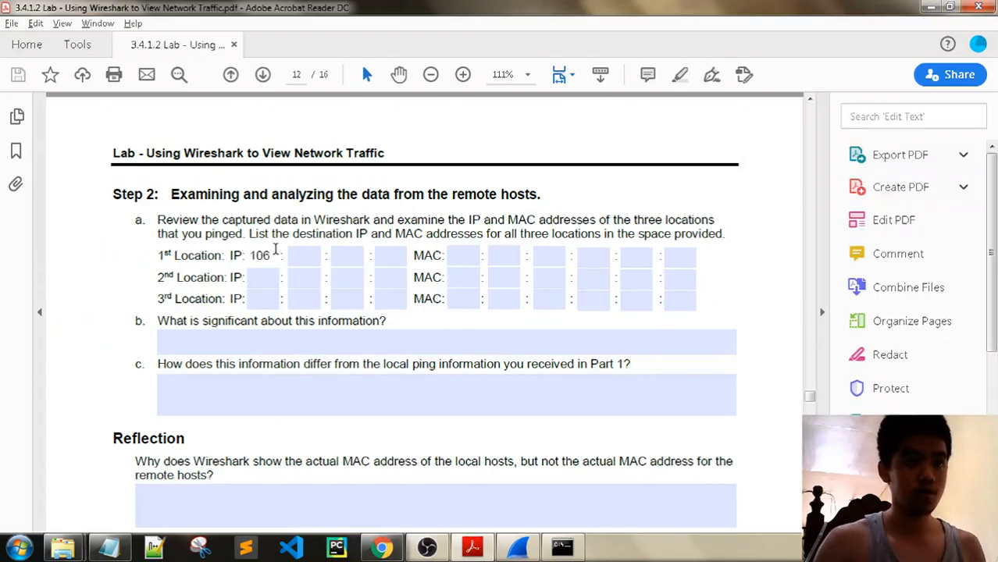
- Complete the 1st Location IP in the lab PDF with the octets 10, 250 and 10
key(alt+Tab)
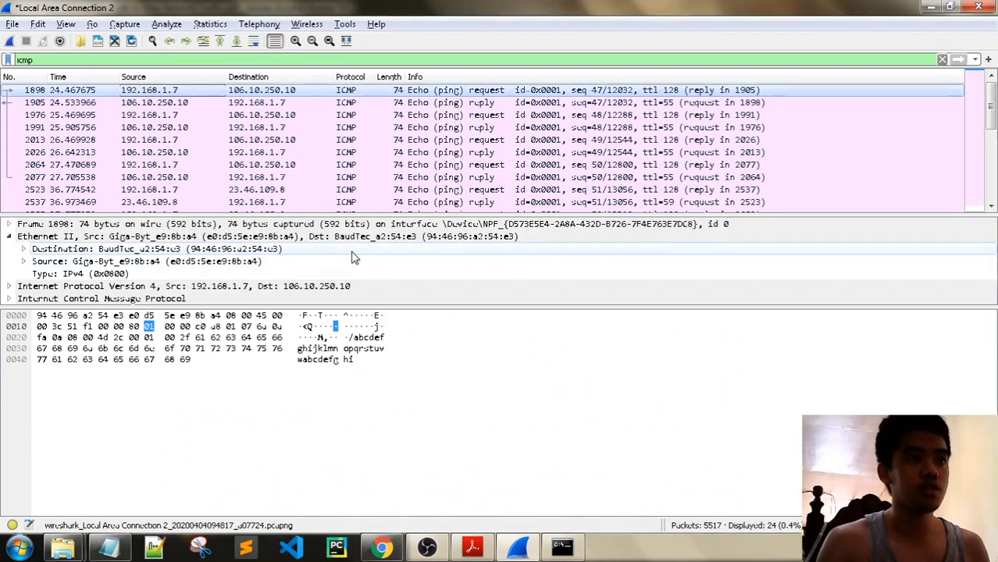
key(alt+Tab)
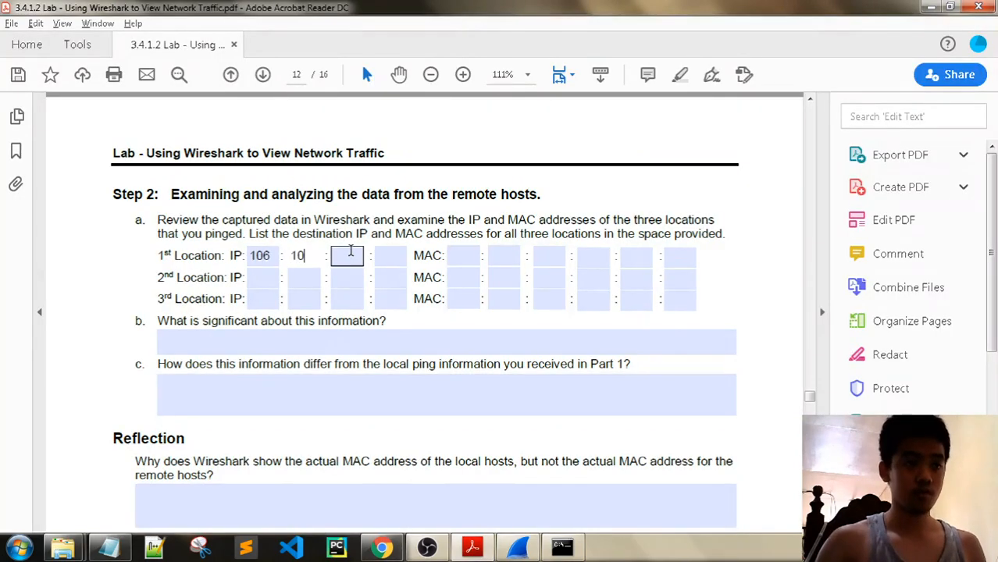
text(250)
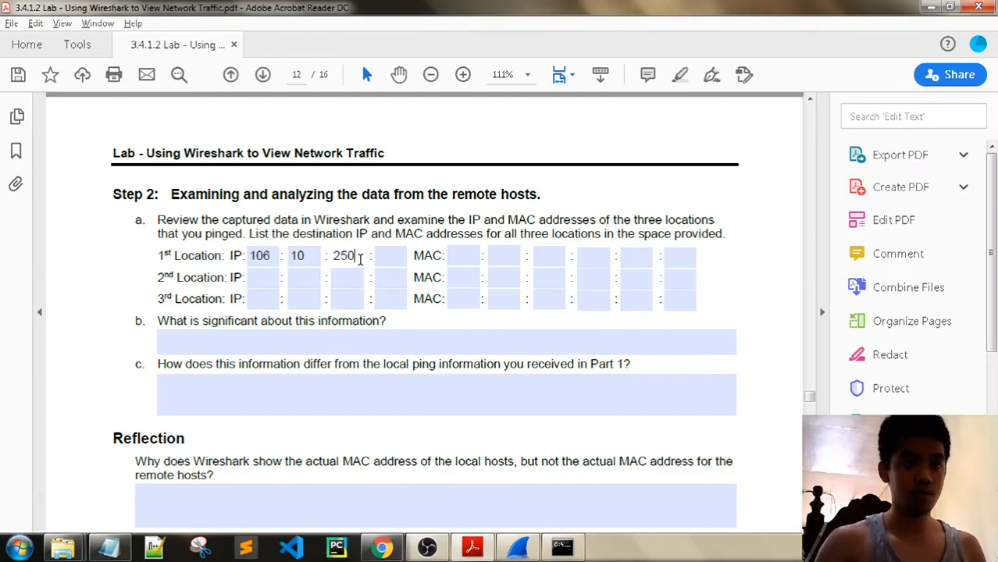
click(384, 258)
text(10)
- Examine the destination MAC address in the Ethernet II details of the first echo request in Wireshark
key(alt+Tab)
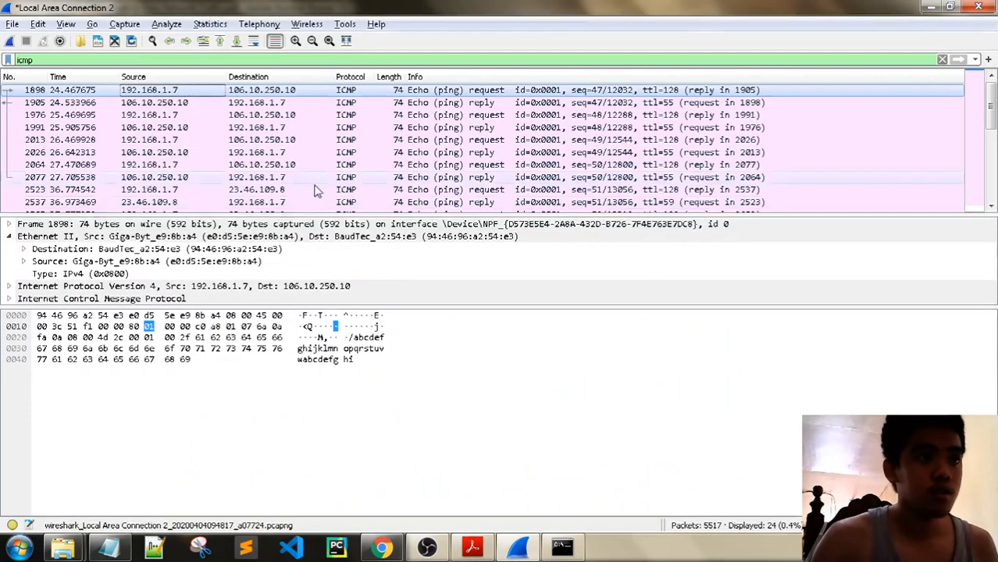
click(216, 250)
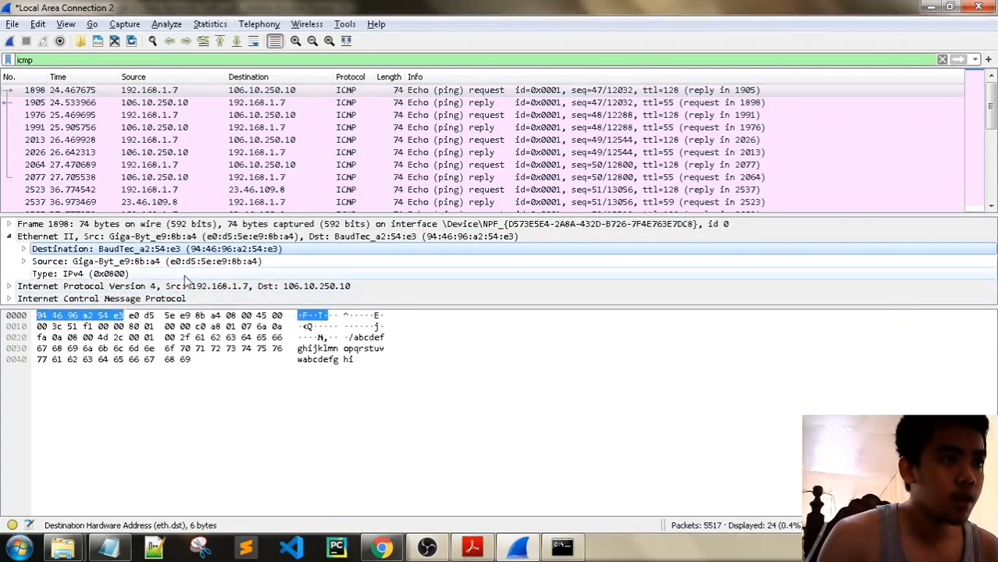
click(119, 317)
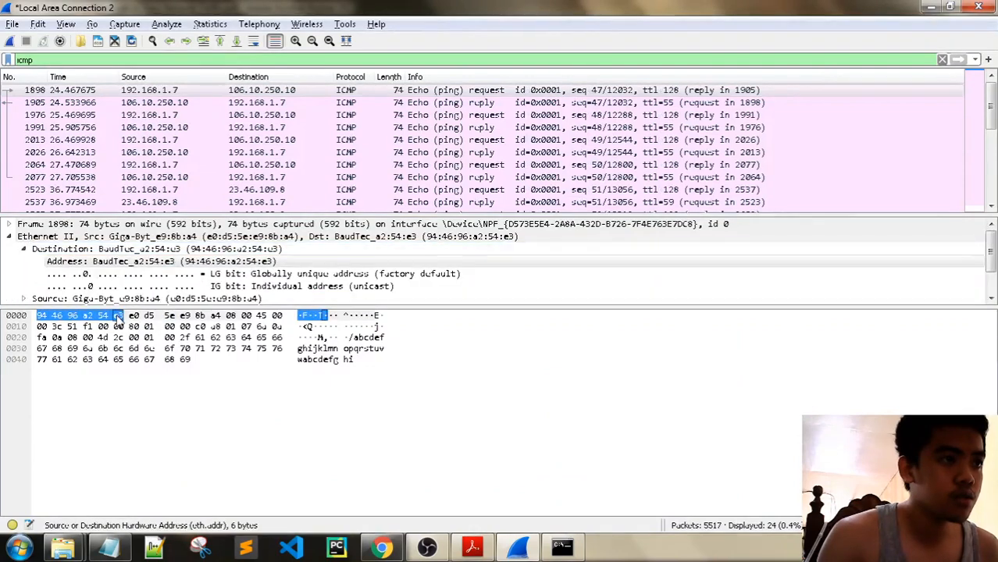
click(231, 248)
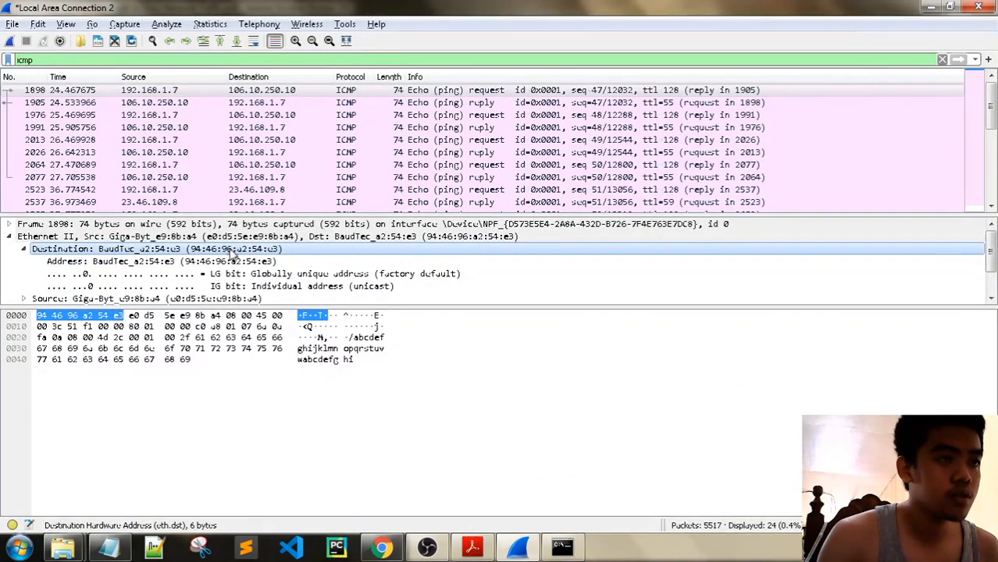
key(alt+Tab)
key(alt+Tab)
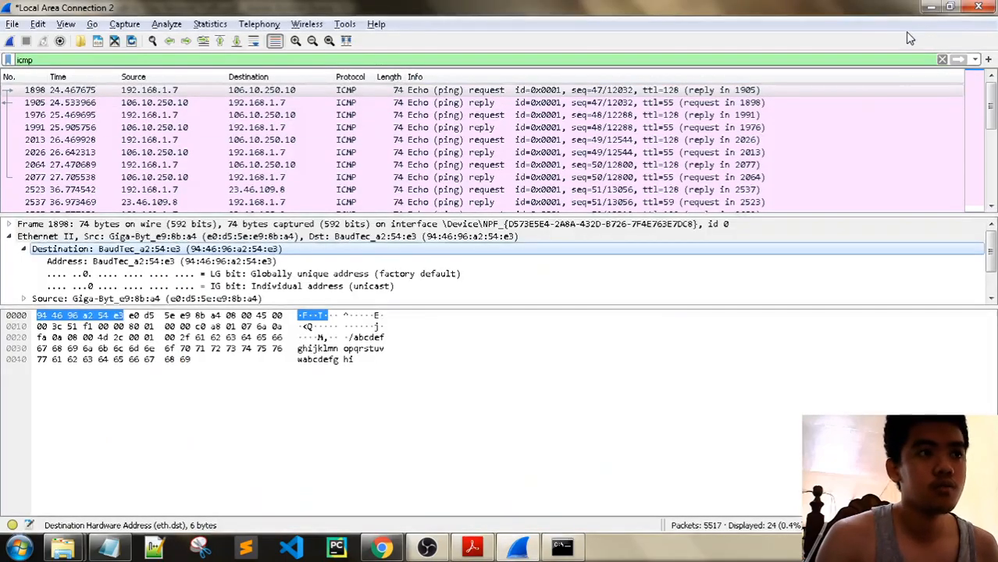
key(alt+Tab)
key(alt+Tab)
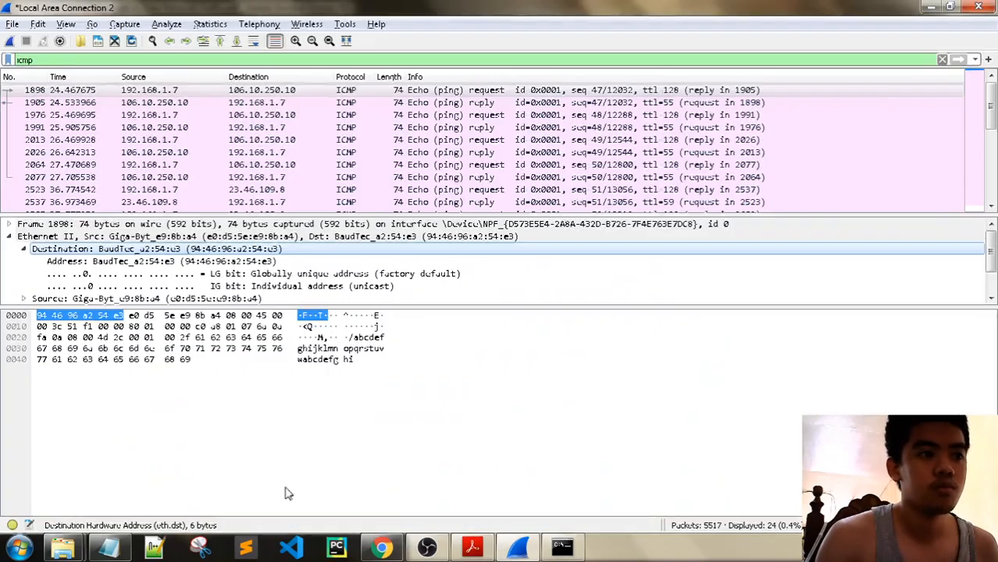
- Switch to Notepad, place its window beside the Wireshark packet details and clear its existing text
click(118, 552)
drag(590, 84, 715, 33)
drag(772, 339, 477, 22)
key(BackSpace)
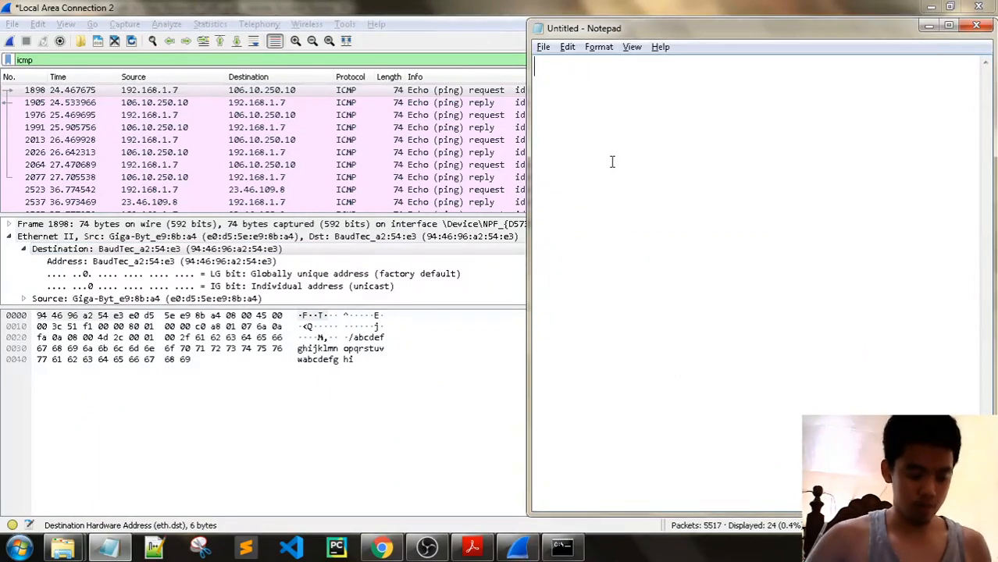
- Note the destination MAC address 94:46:96:a2:54:e3 in Notepad and select it
text(94:)
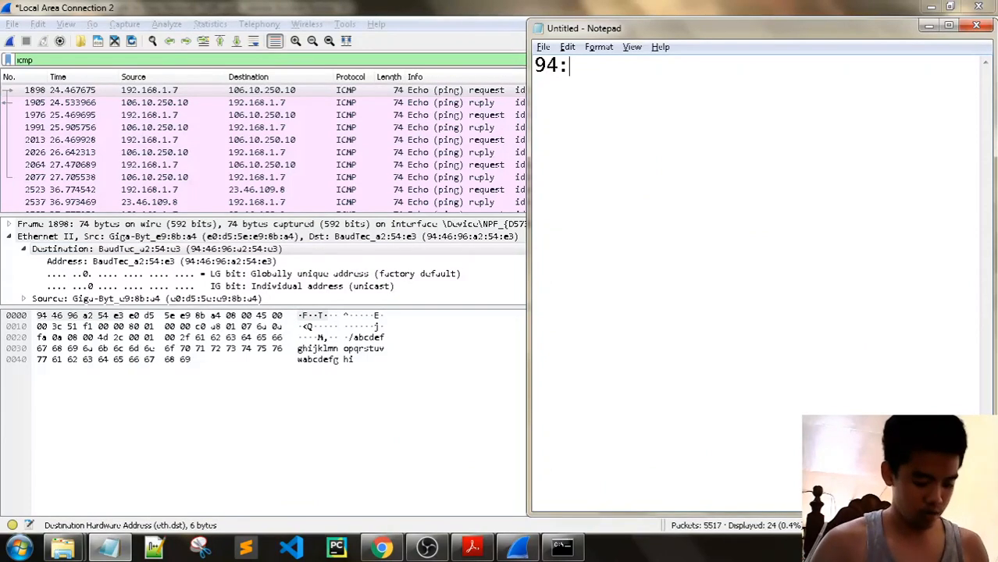
text(46:96)
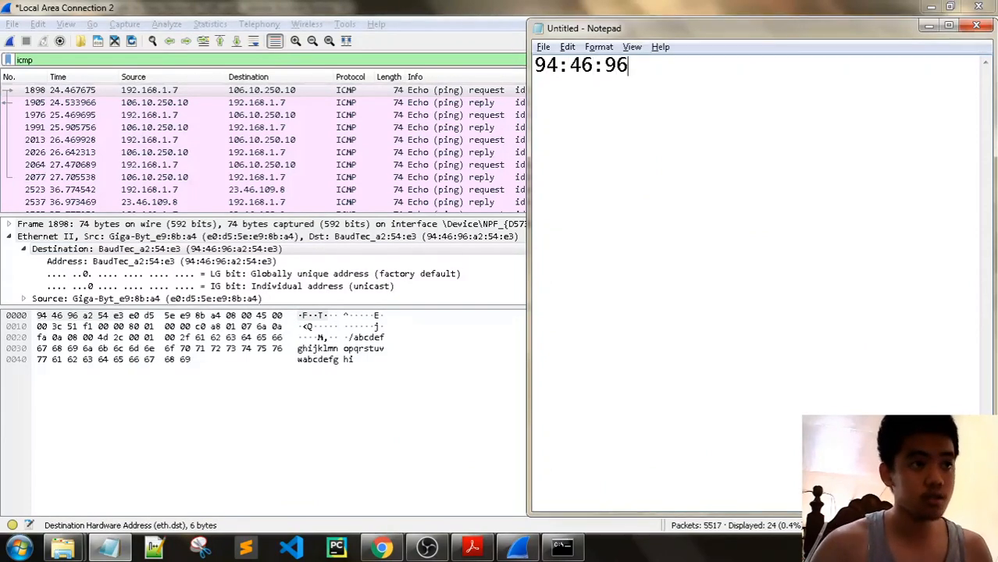
text(:a2)
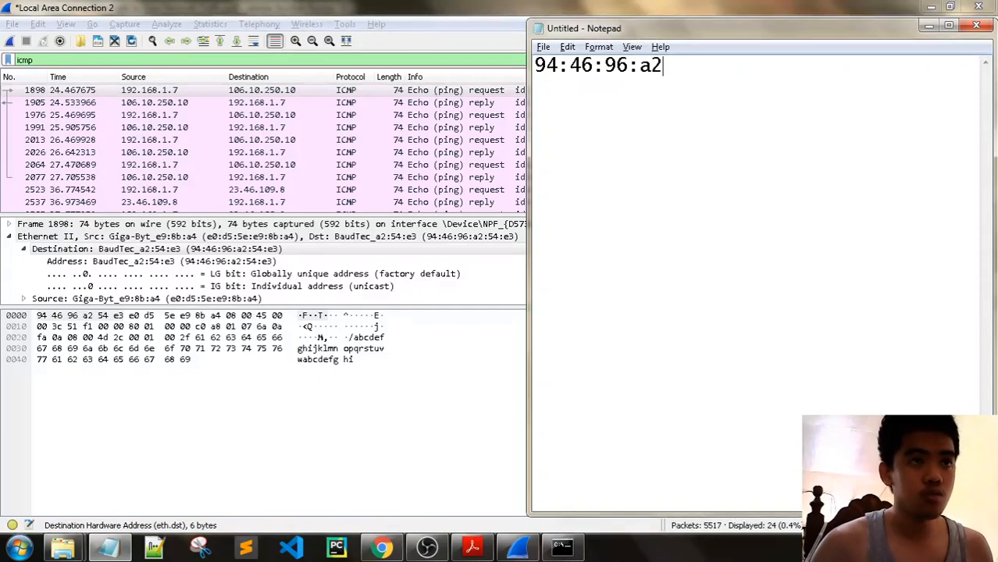
text(:54:)
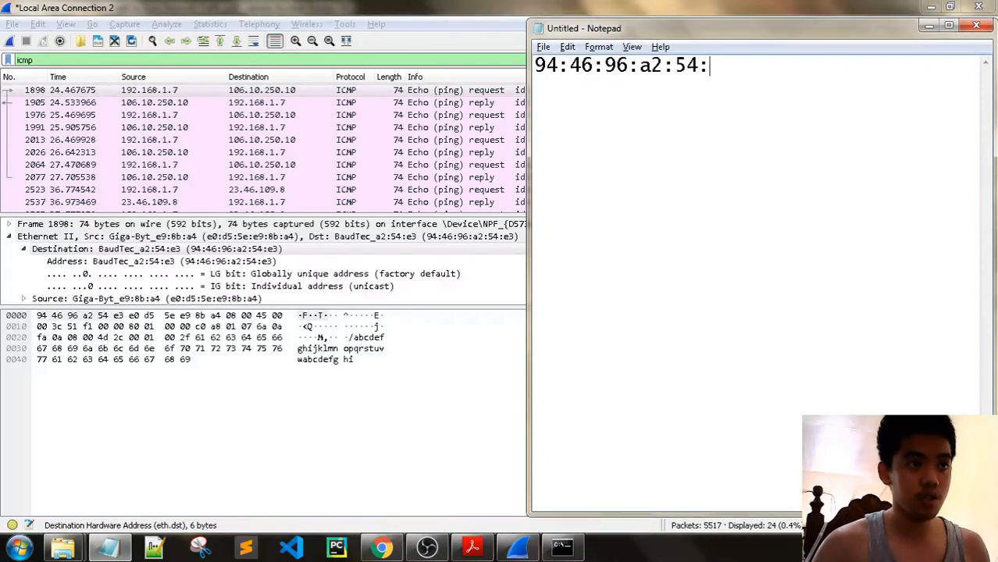
text(e3)
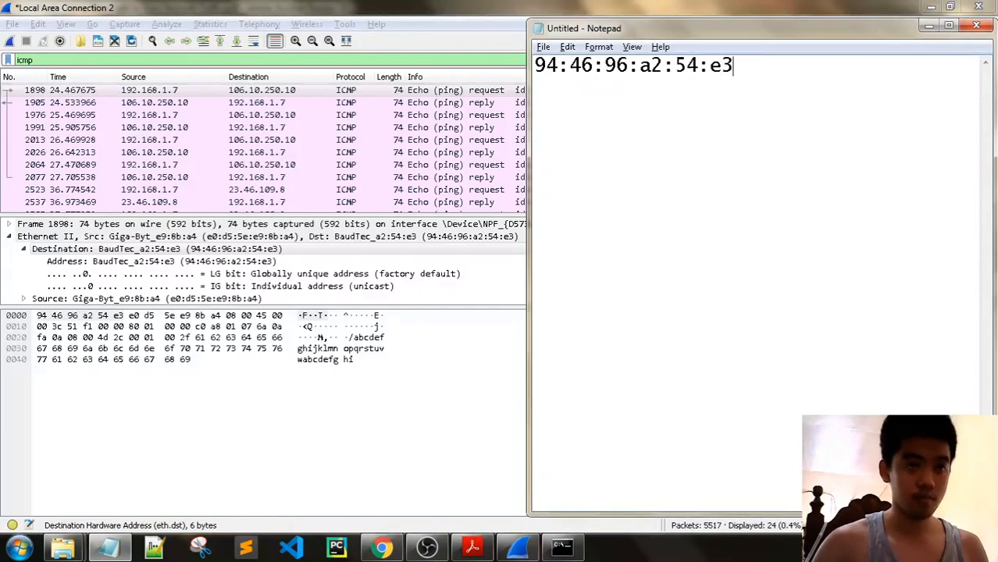
drag(739, 86, 532, 66)
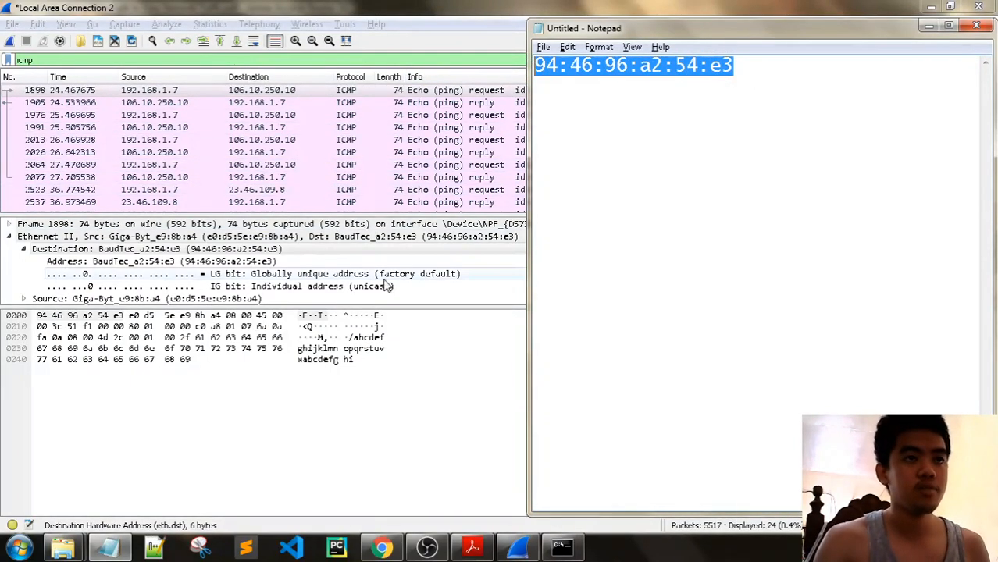
- Move the Notepad note clear of the lab PDF's MAC fields and enter 94 as the first pair of the 1st Location MAC
mouse_move(551, 551)
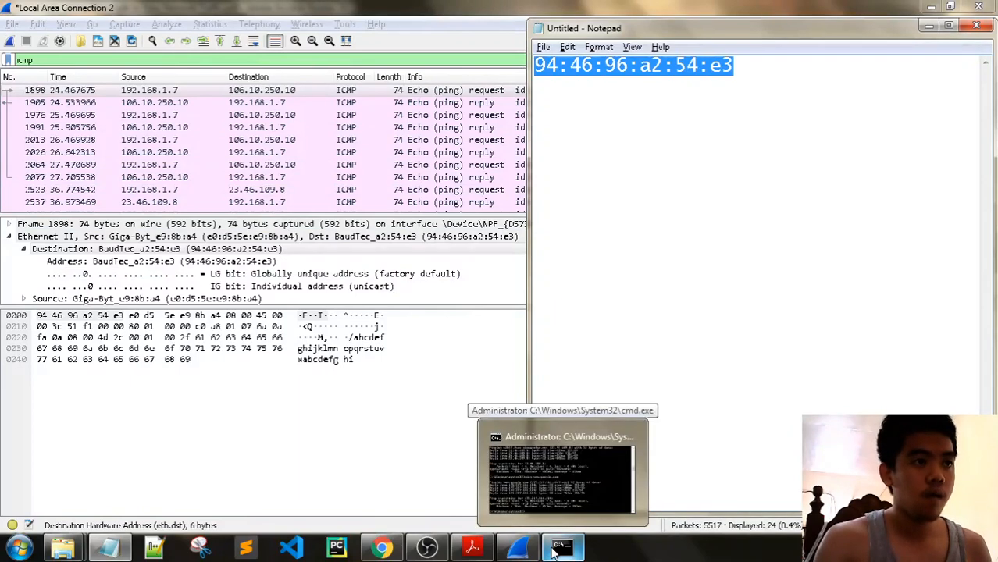
click(490, 551)
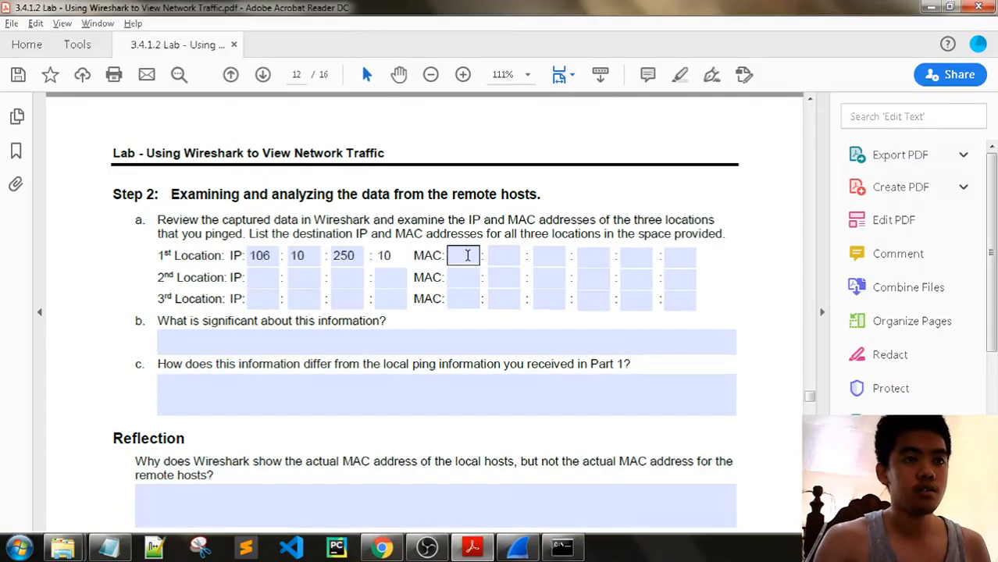
click(121, 551)
click(583, 163)
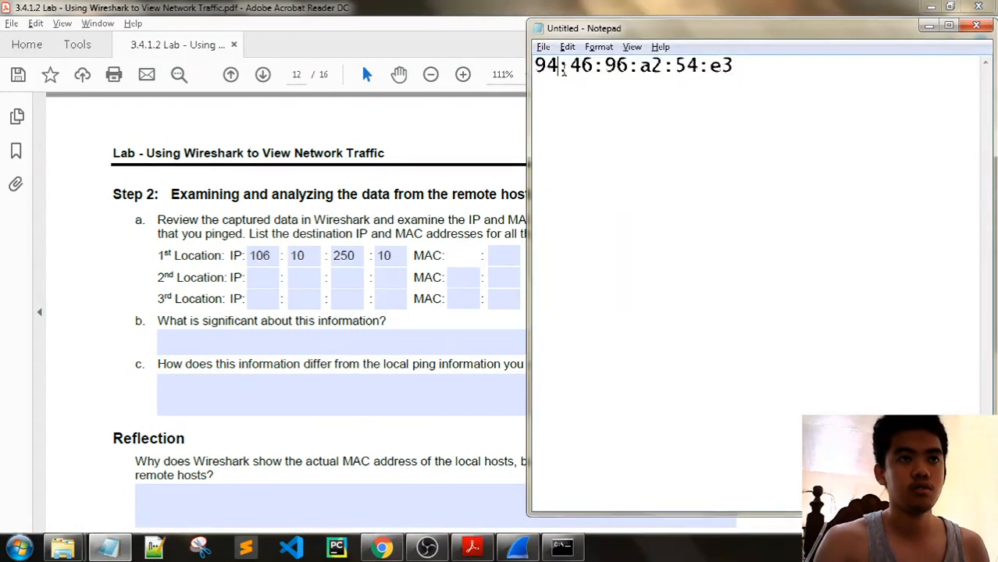
click(467, 256)
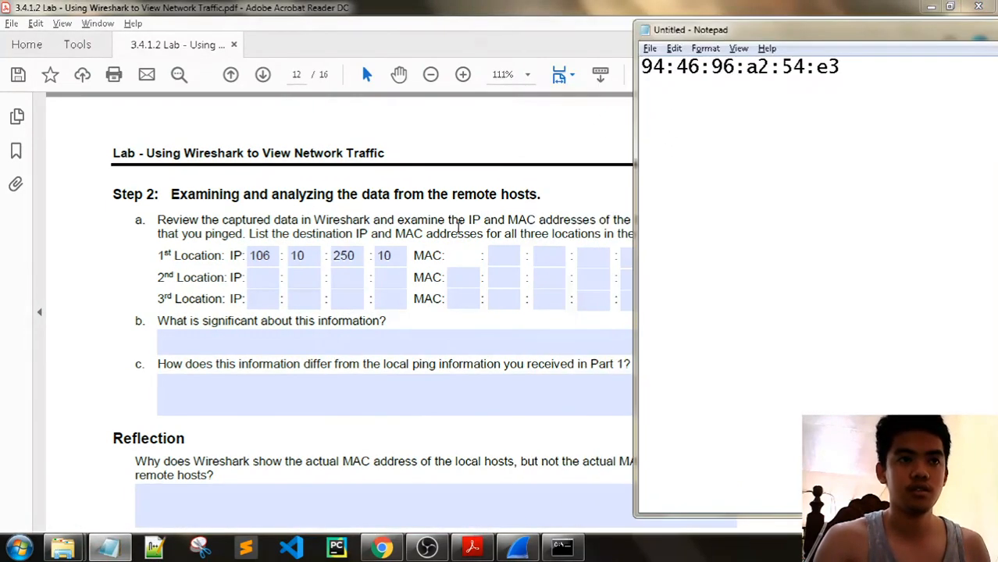
text(94)
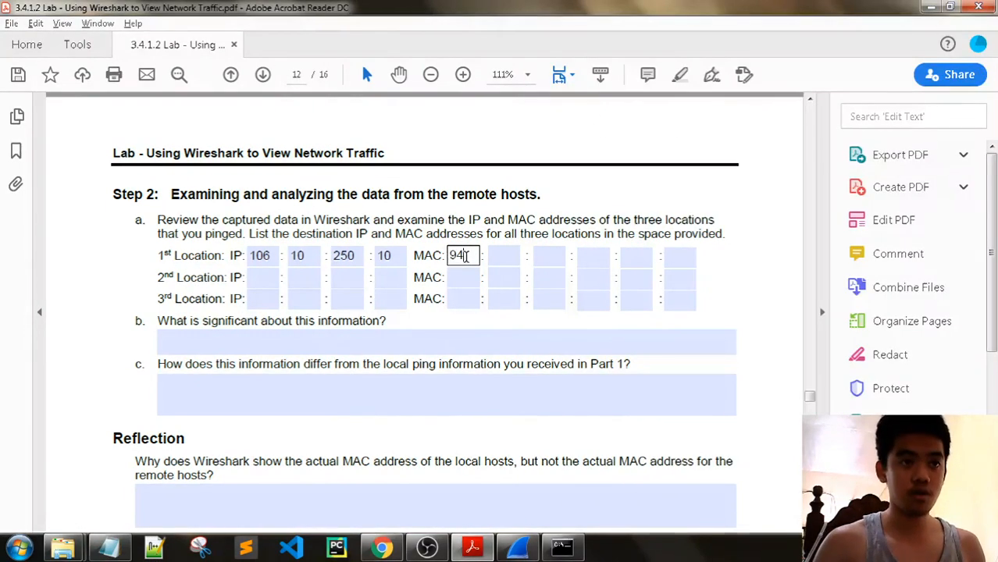
key(Tab)
- Check the MAC address in Notepad and enter 46 and 96 as the second and third pairs of the 1st Location MAC
key(alt+Tab)
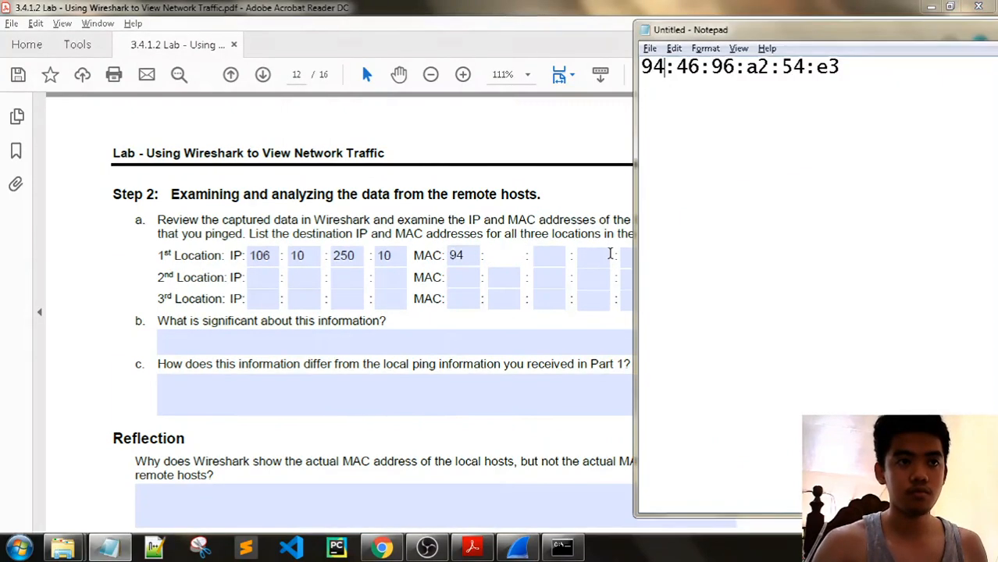
key(alt+Tab)
click(504, 277)
text(46)
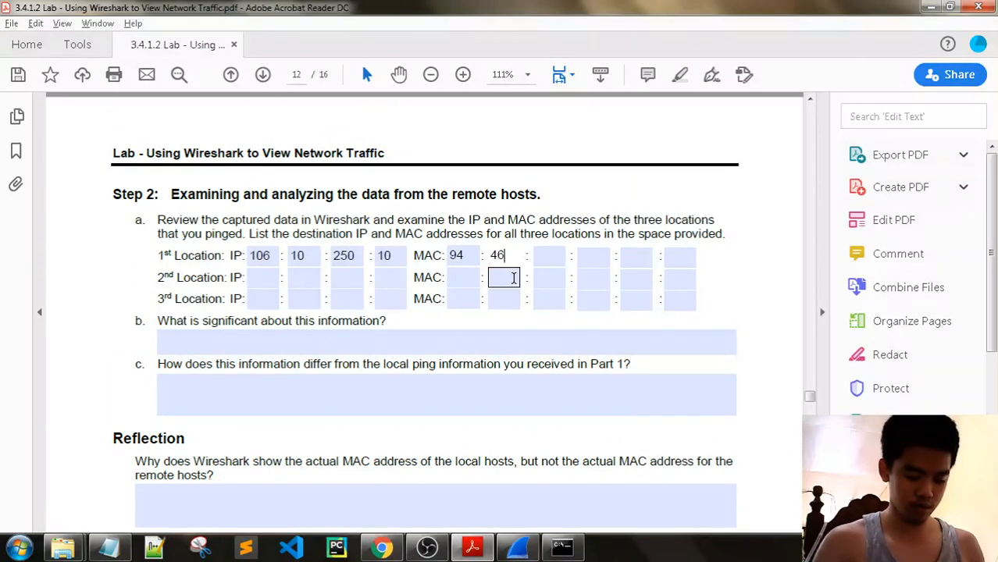
click(549, 256)
text(9)
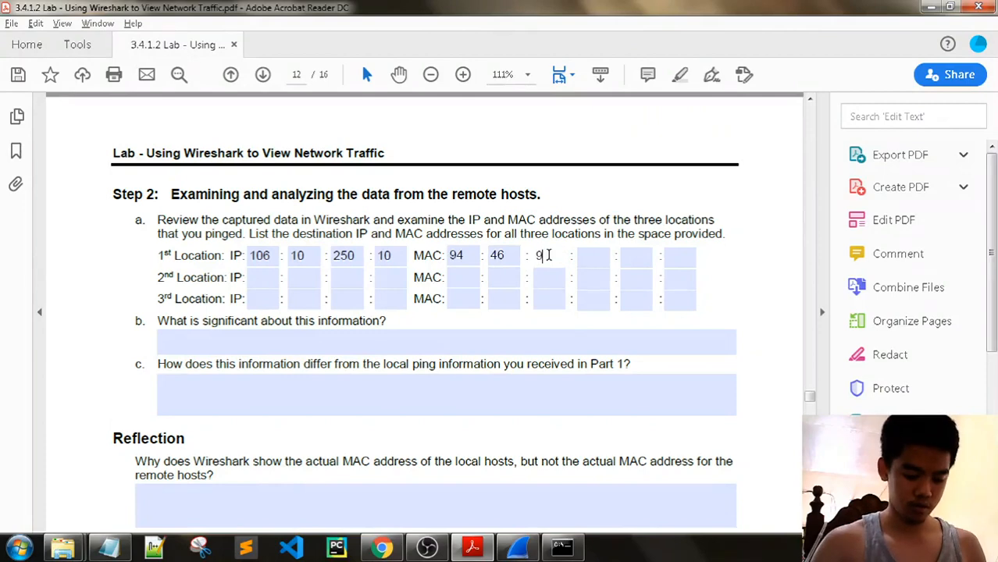
text(6)
- Enter a2 and 54 as the fourth and fifth pairs of the 1st Location MAC, checking them against the Notepad note
key(alt+Tab)
key(alt+Tab)
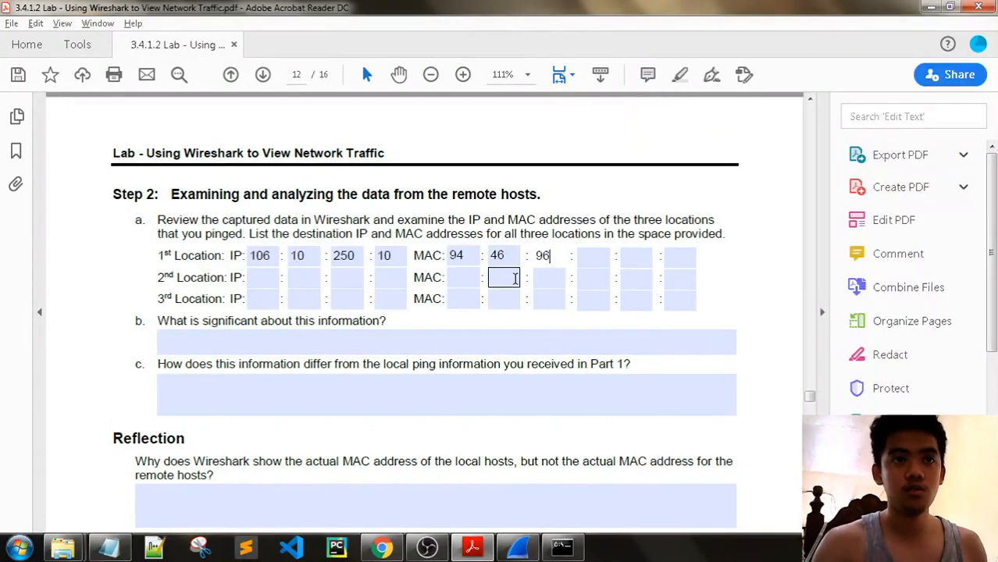
click(594, 256)
text(a2)
click(635, 258)
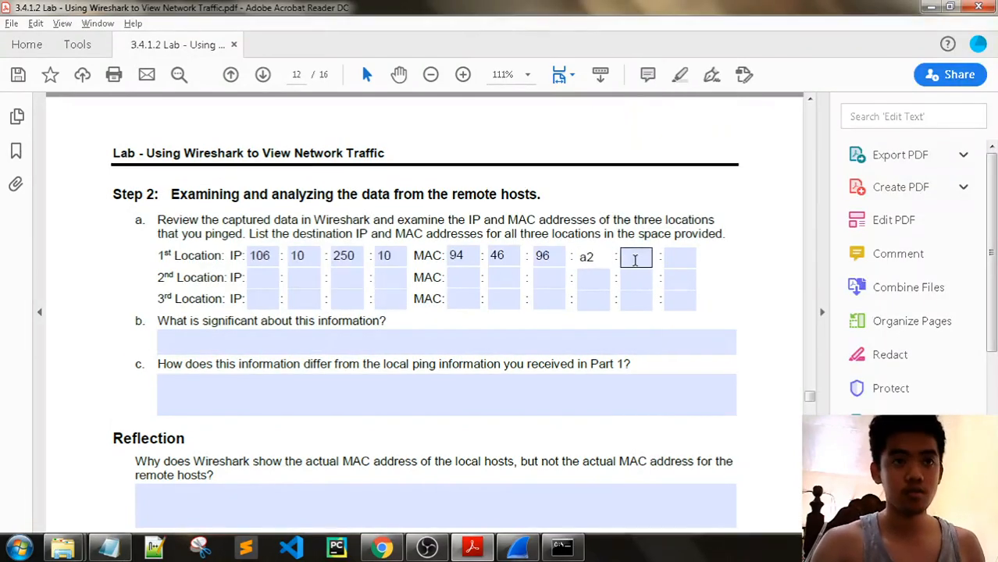
key(alt+Tab)
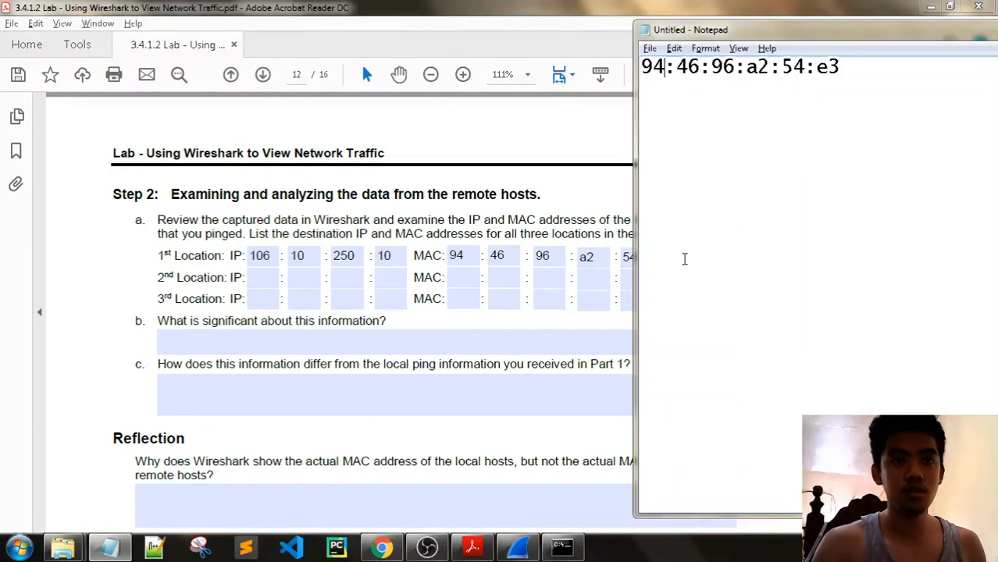
- Enter e3 as the sixth pair of the 1st Location MAC in the lab PDF
key(alt+Tab)
text(e3)
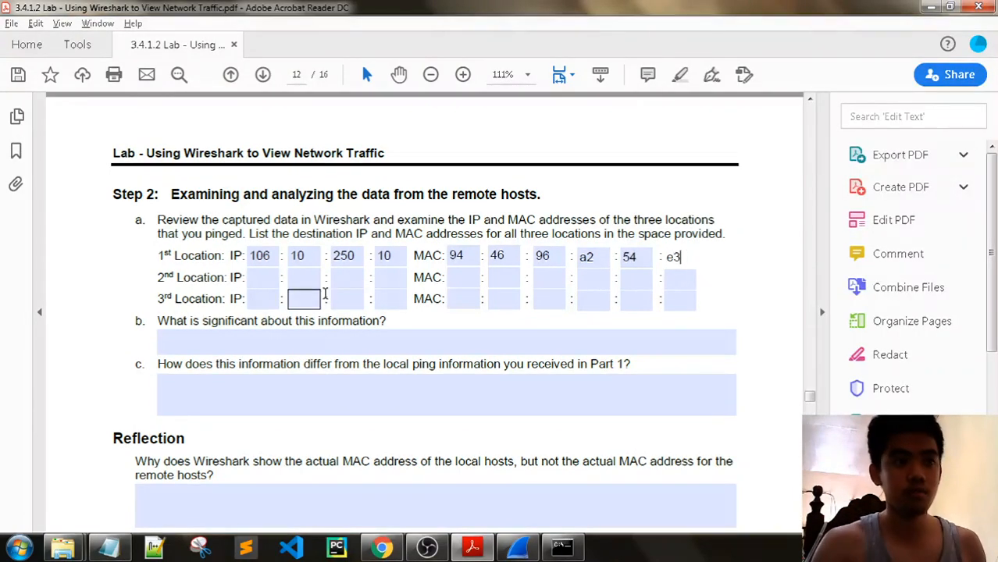
click(270, 278)
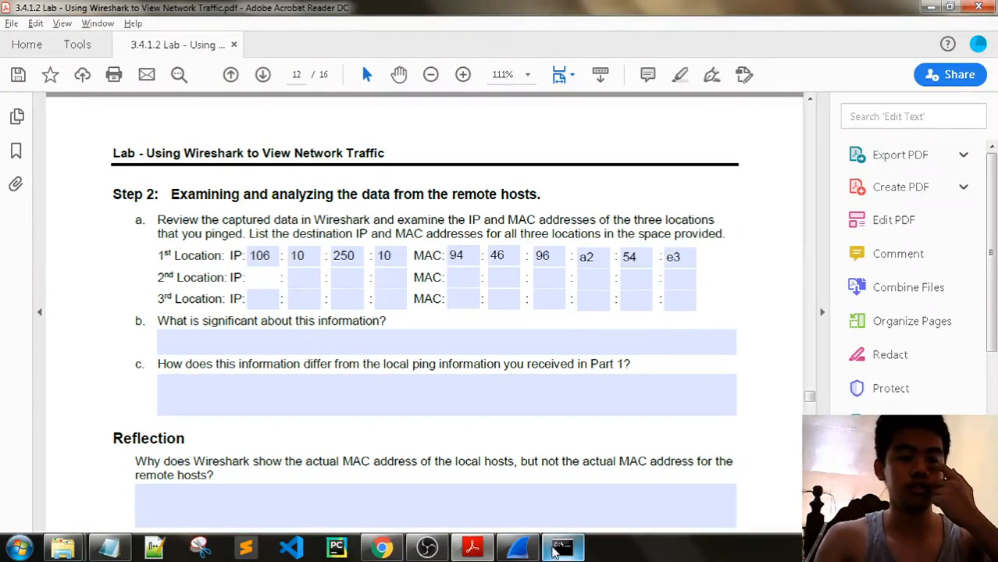
- Switch to Wireshark, select the first echo reply from 23.46.109.8 and collapse its Ethernet II destination and source details
click(517, 548)
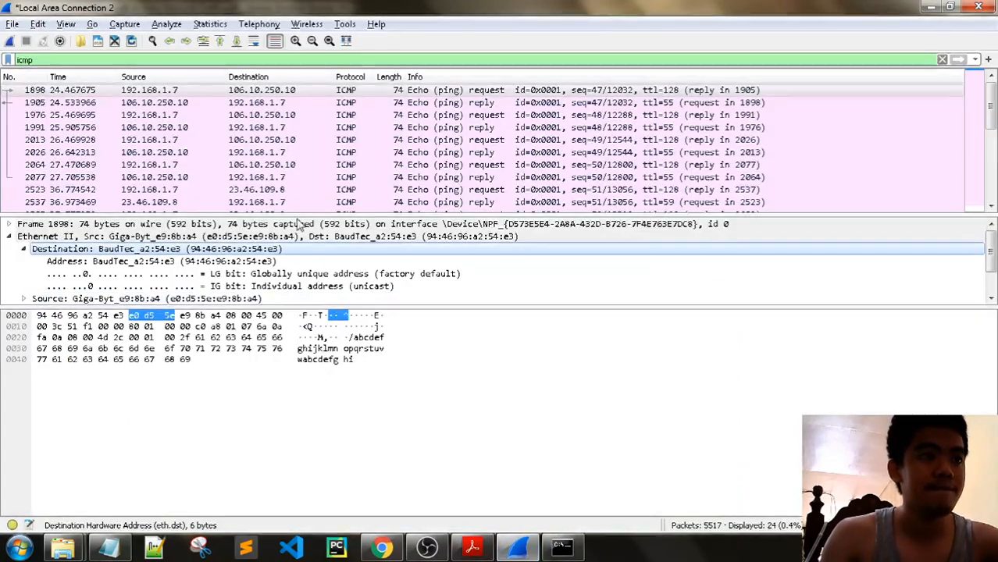
scroll(262, 148, down, 1)
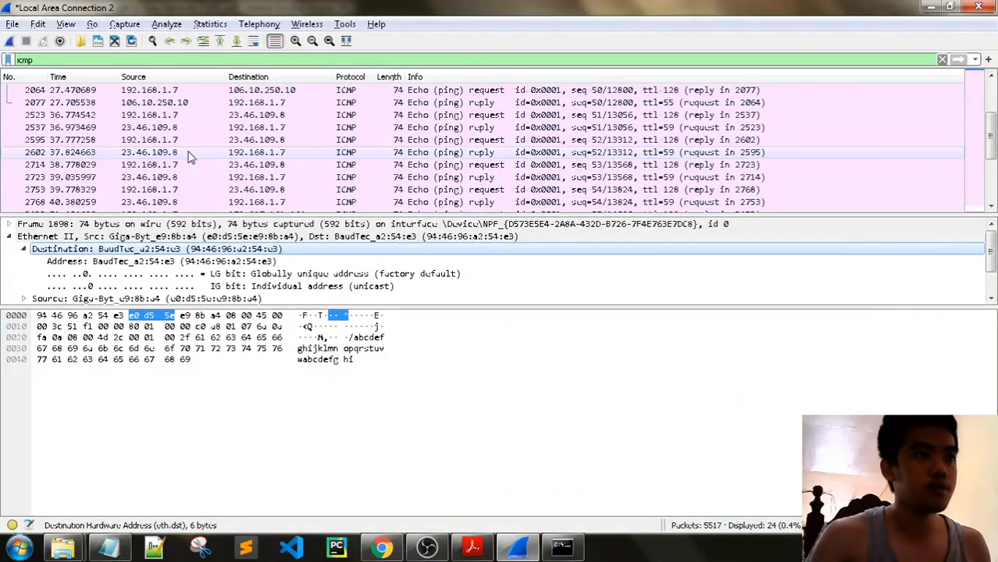
scroll(190, 157, up, 1)
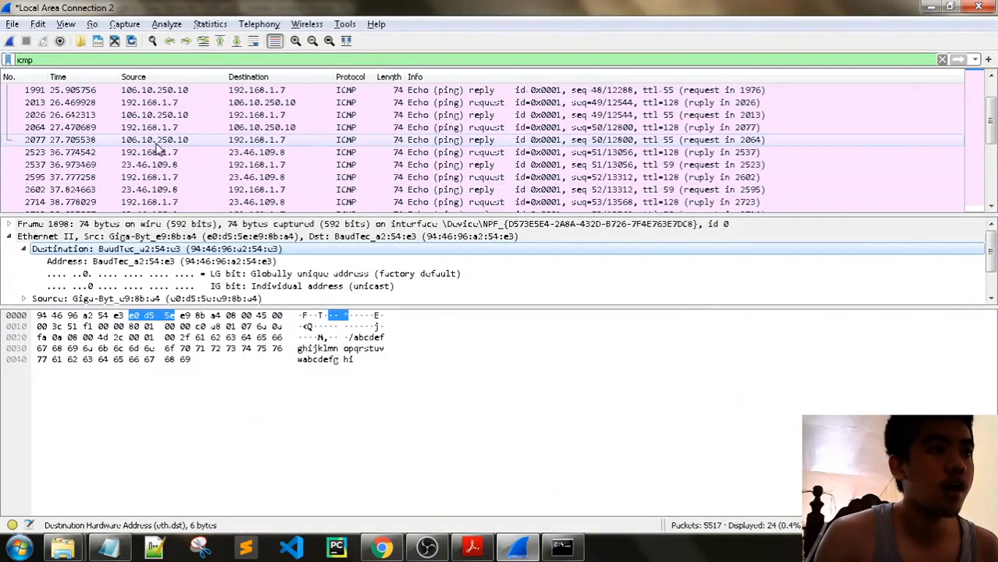
click(169, 166)
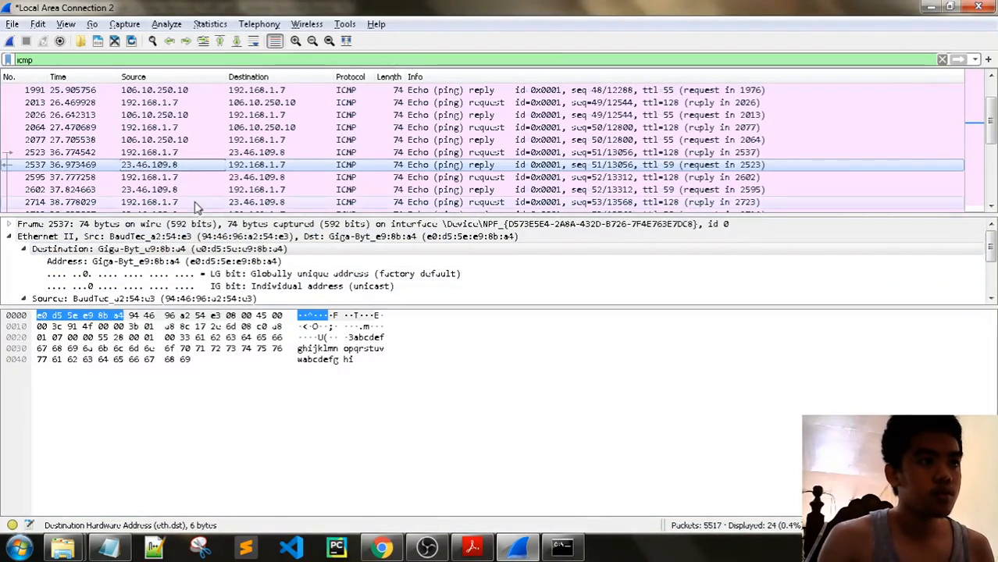
click(23, 250)
click(24, 262)
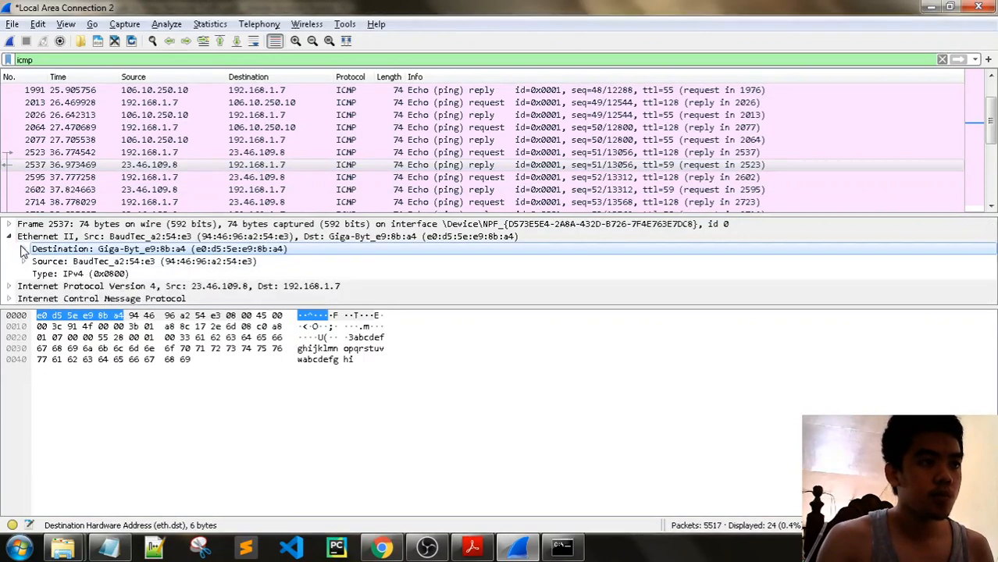
click(207, 348)
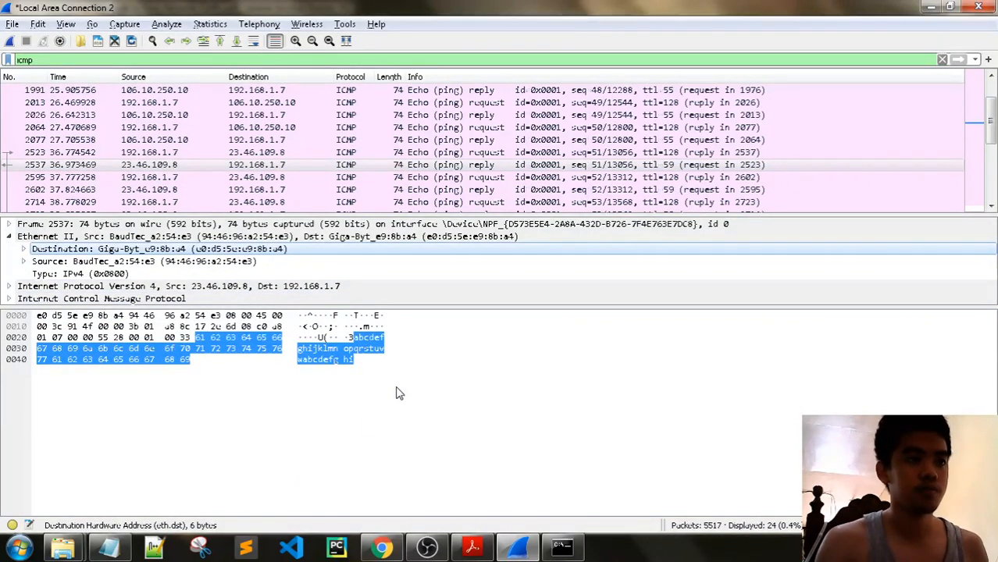
- Switch to the lab PDF and enter 23, 46, 109 and 8 as the 2nd Location IP, checking against Wireshark
key(alt+Tab)
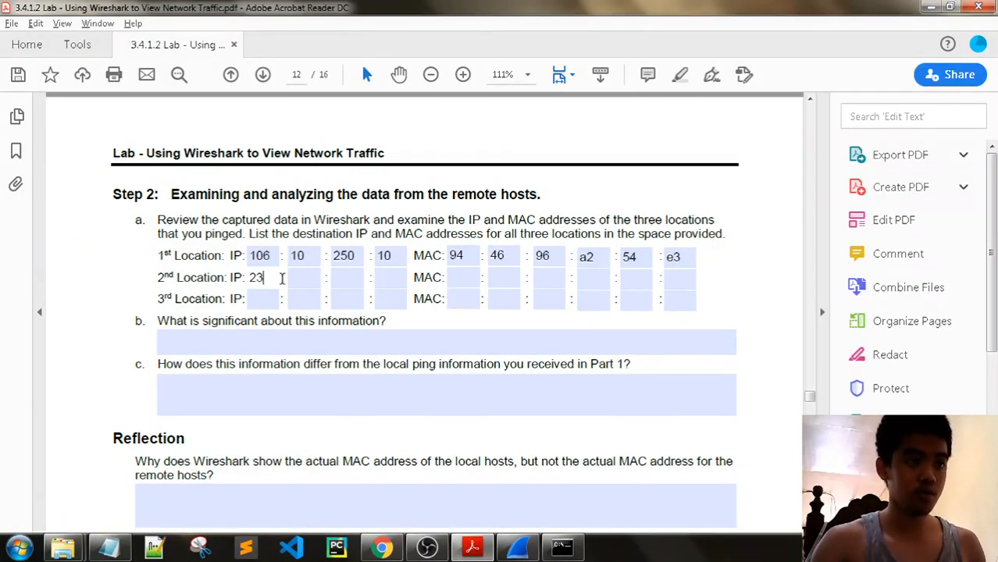
click(294, 279)
text(46)
click(341, 280)
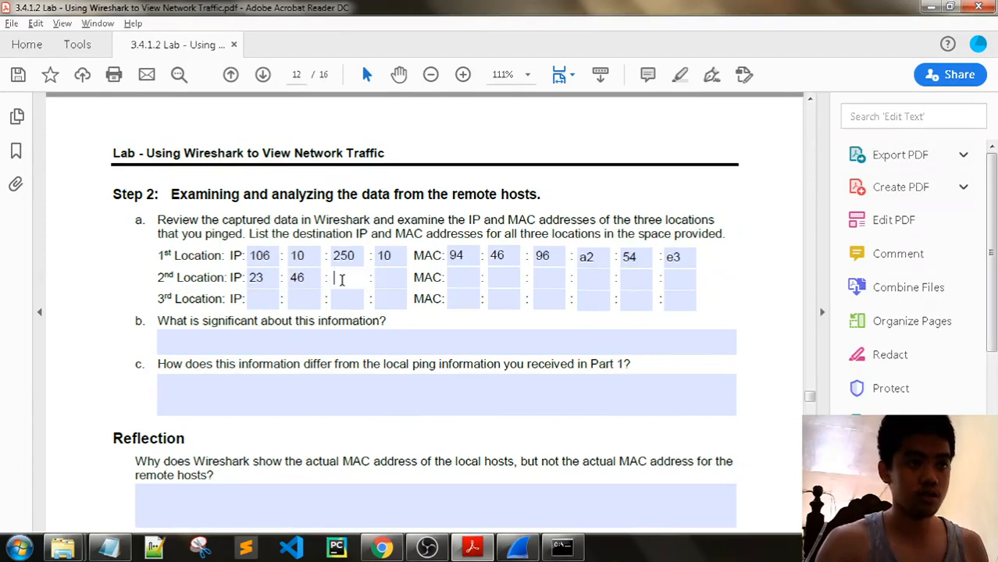
key(alt+Tab)
key(alt+Tab)
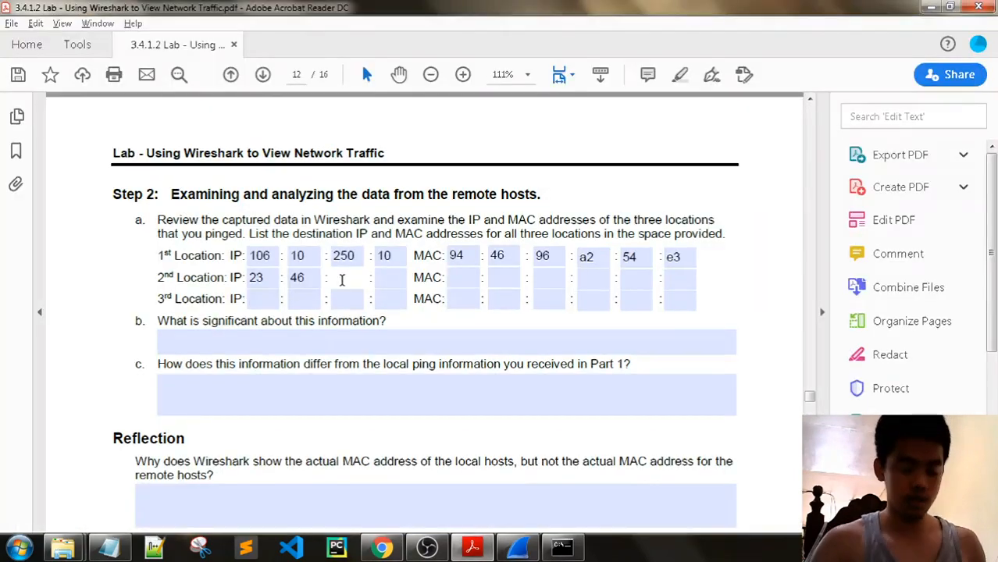
text(109)
click(385, 282)
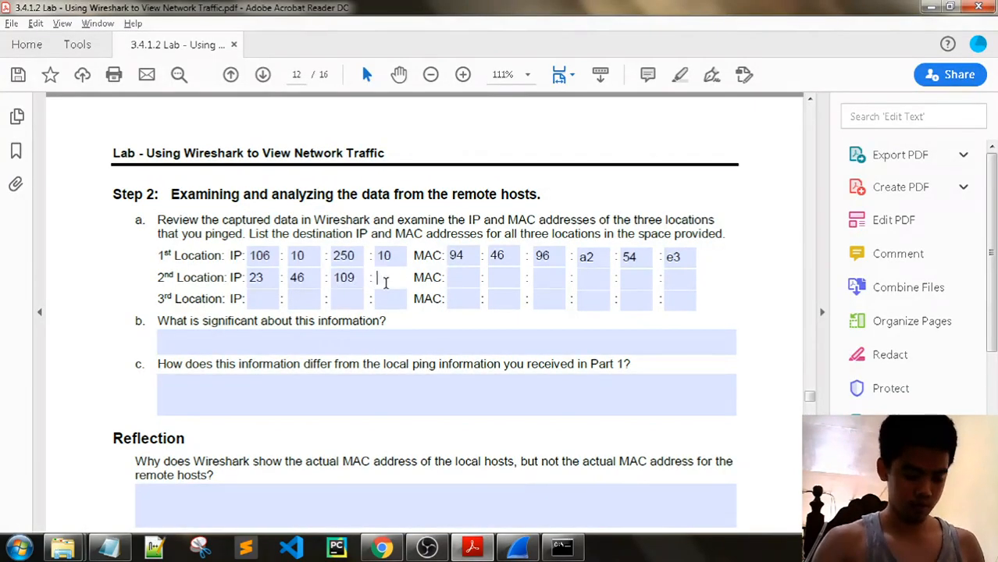
text(8)
- Enter e0, d5, 5e and e9 as the first four pairs of the 2nd Location MAC, checking the packet's destination in Wireshark
click(463, 275)
key(alt+Tab)
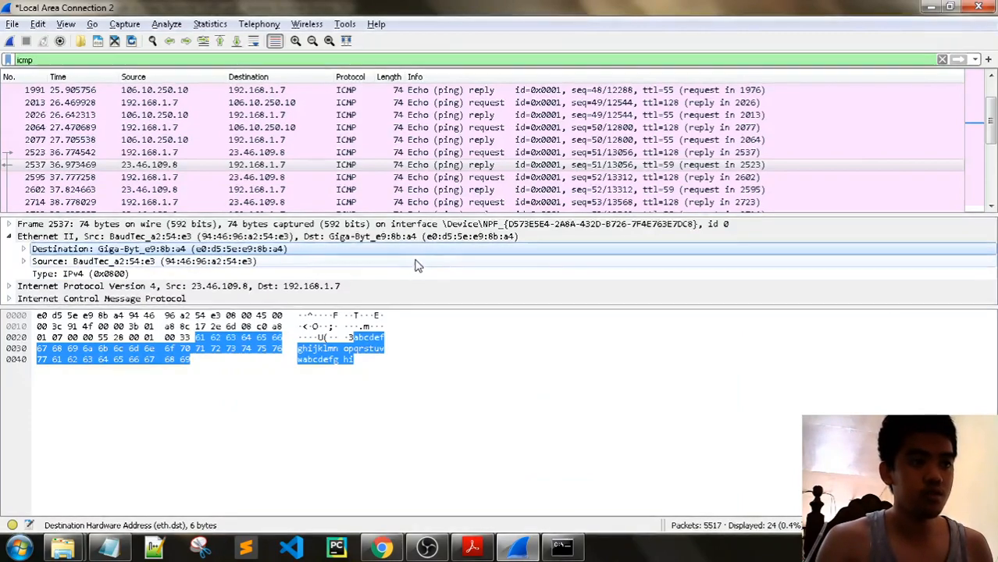
key(alt+Tab)
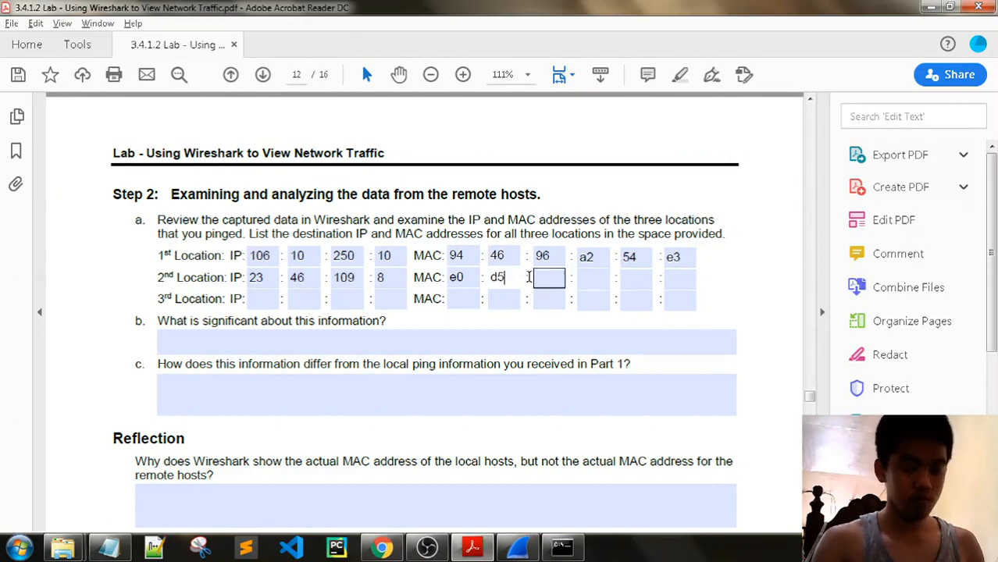
key(alt+Tab)
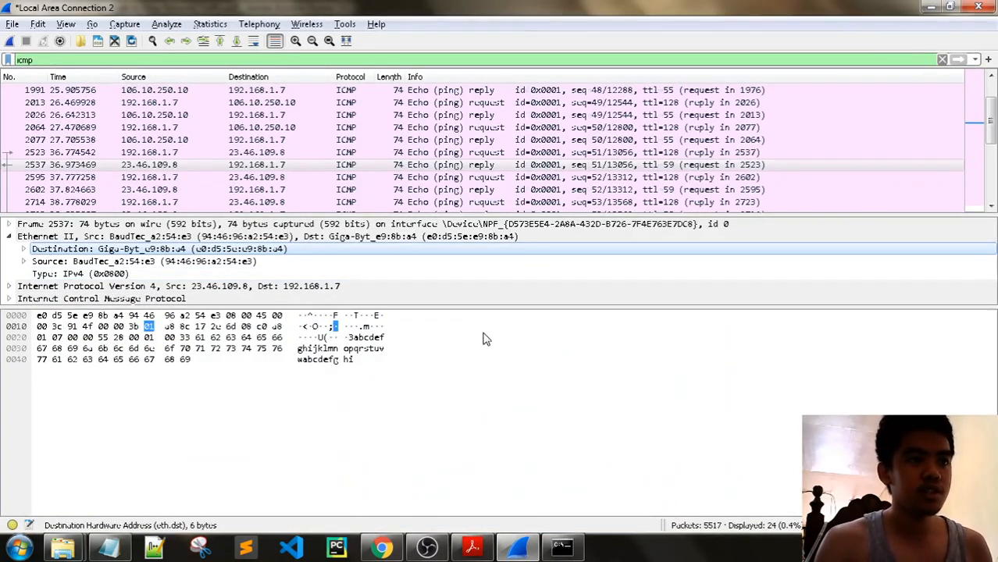
key(alt+Tab)
text(5)
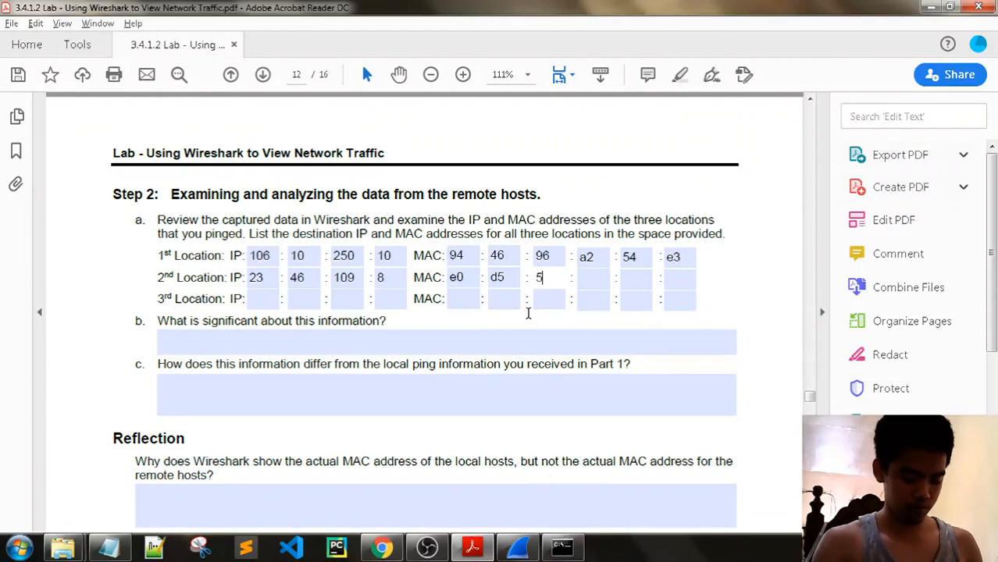
click(586, 279)
text(e9)
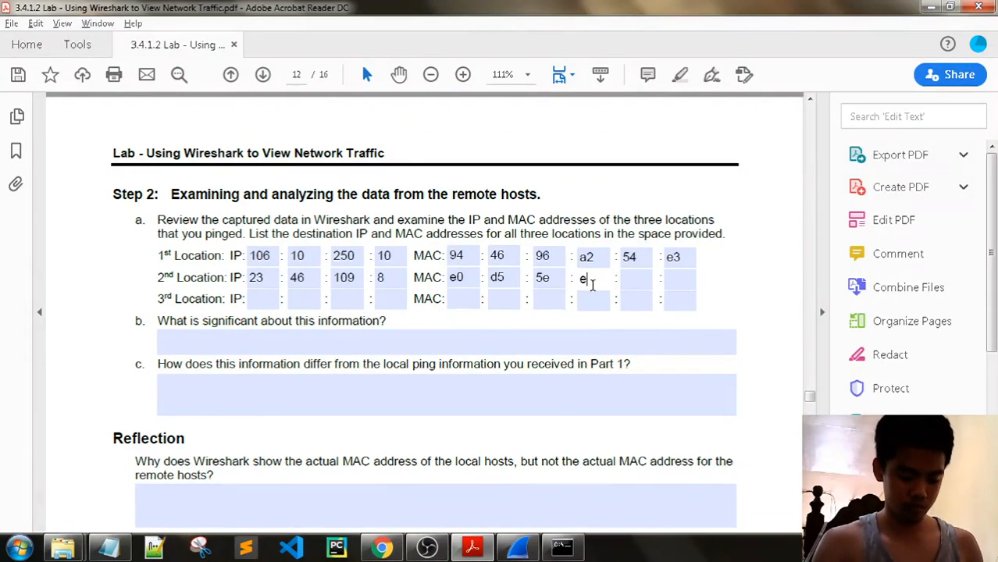
- Complete the 2nd Location MAC with 8b and a4 as the fifth and sixth pairs, checking them against Wireshark
click(637, 279)
key(alt+Tab)
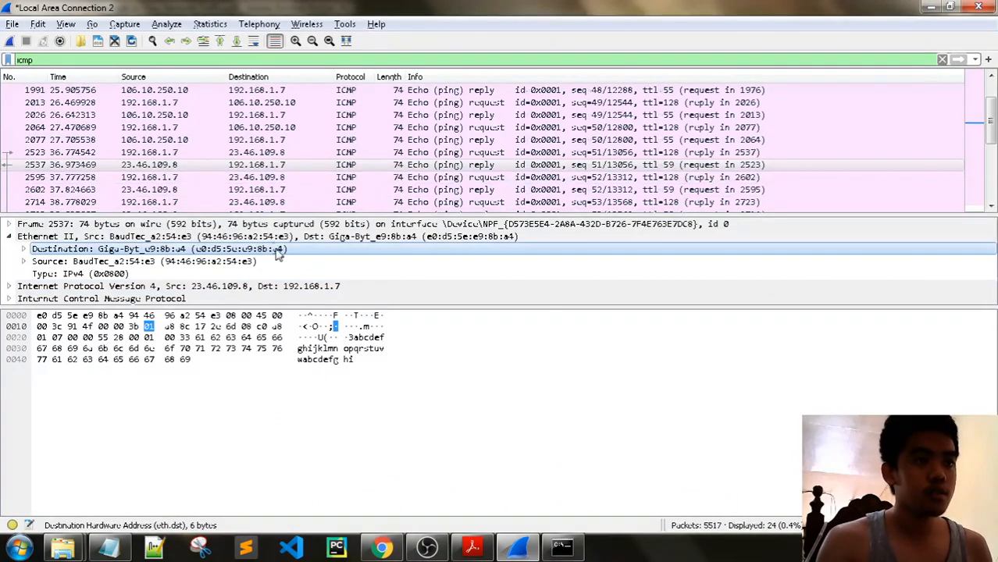
key(alt+Tab)
click(681, 257)
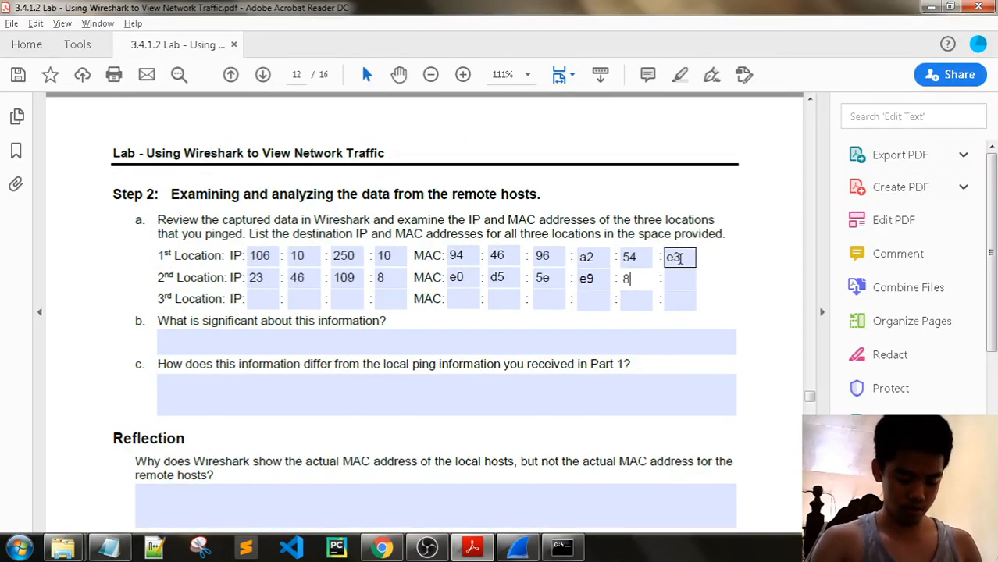
click(637, 279)
text(8b)
click(676, 278)
key(alt+Tab)
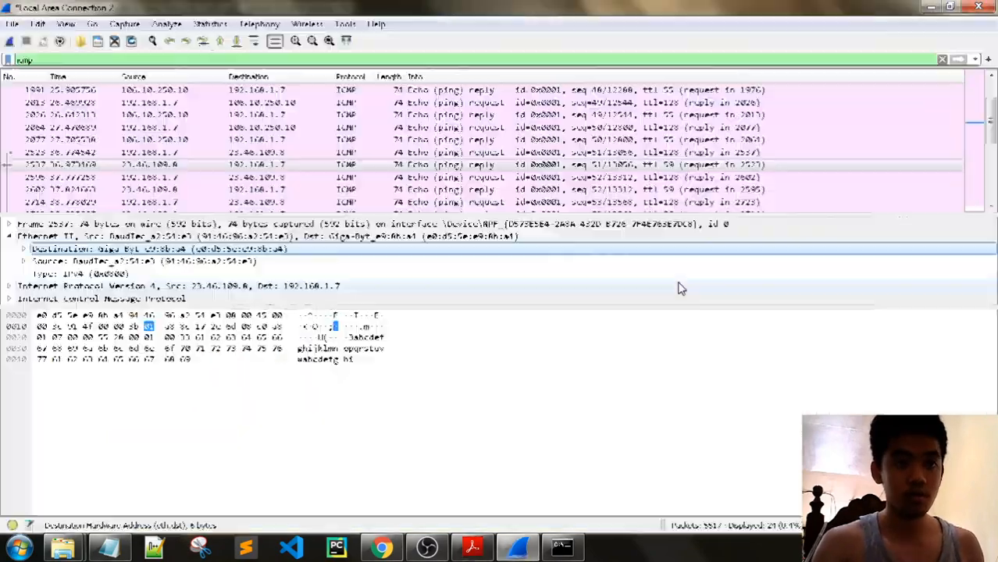
key(alt+Tab)
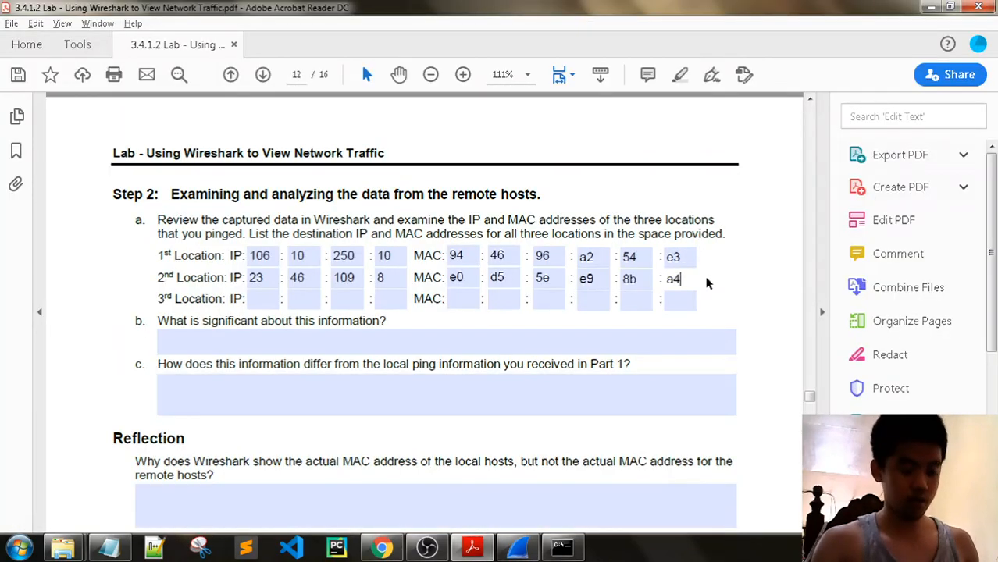
text(a4)
- Find the third pinged host in the Wireshark capture and enter 172, 217, 161 and 164 as the 3rd Location IP
key(alt+Tab)
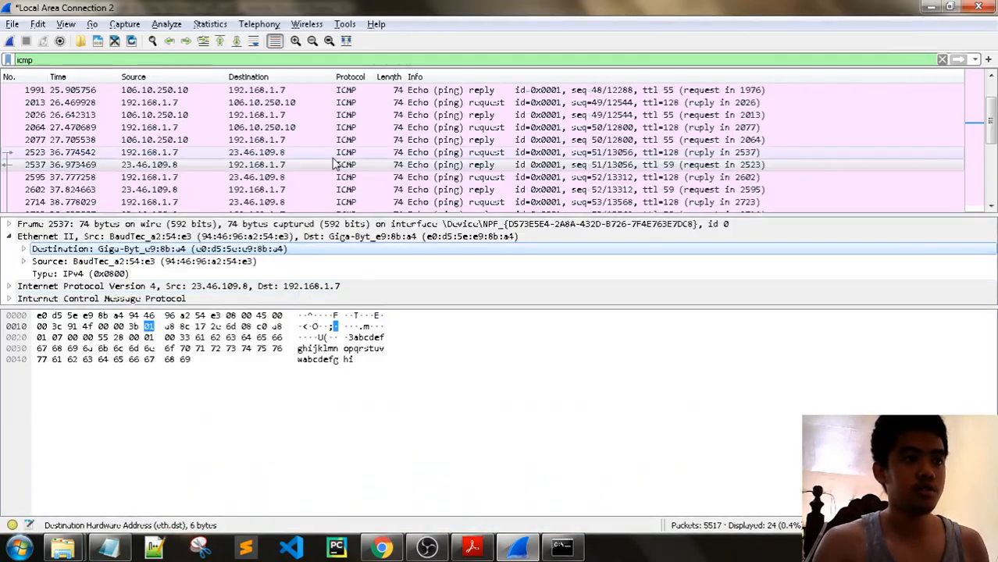
scroll(334, 164, down, 3)
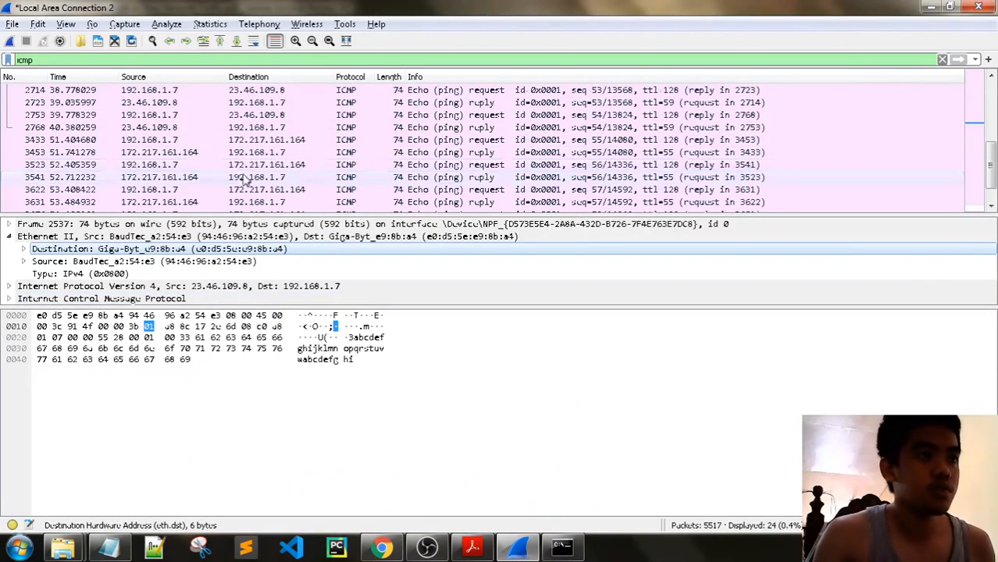
key(alt+Tab)
text(1)
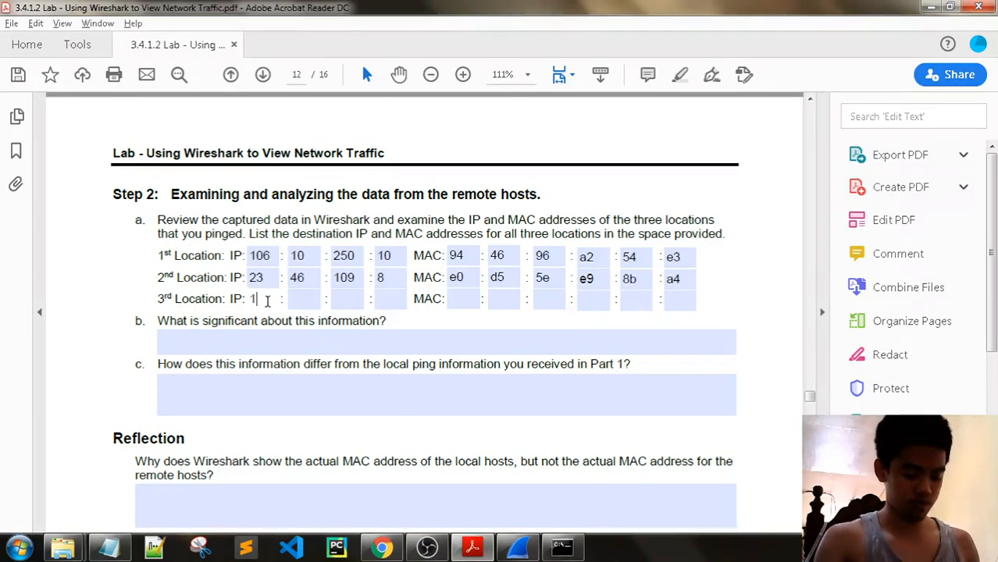
text(72)
click(293, 297)
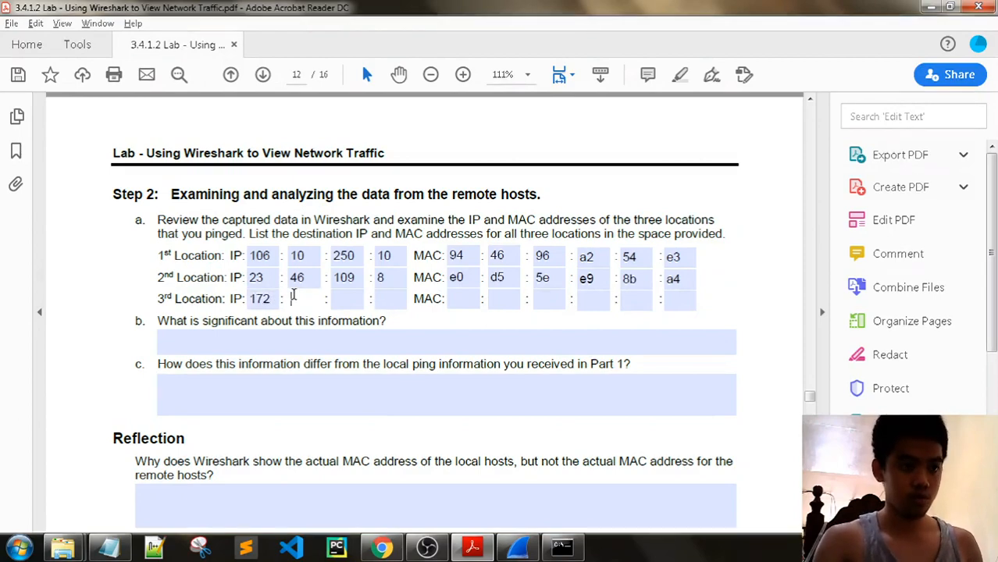
key(alt+Tab)
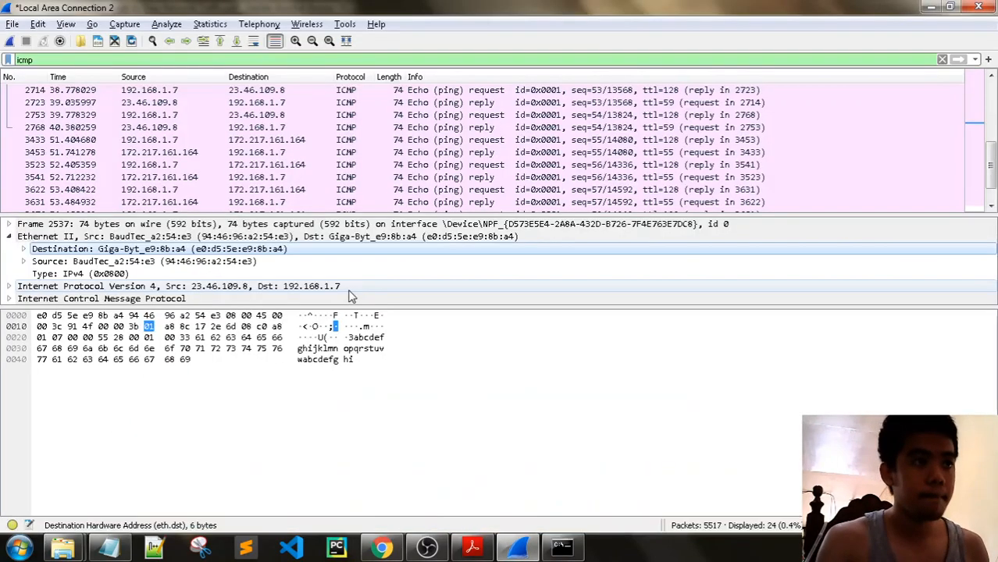
key(alt+Tab)
text(161)
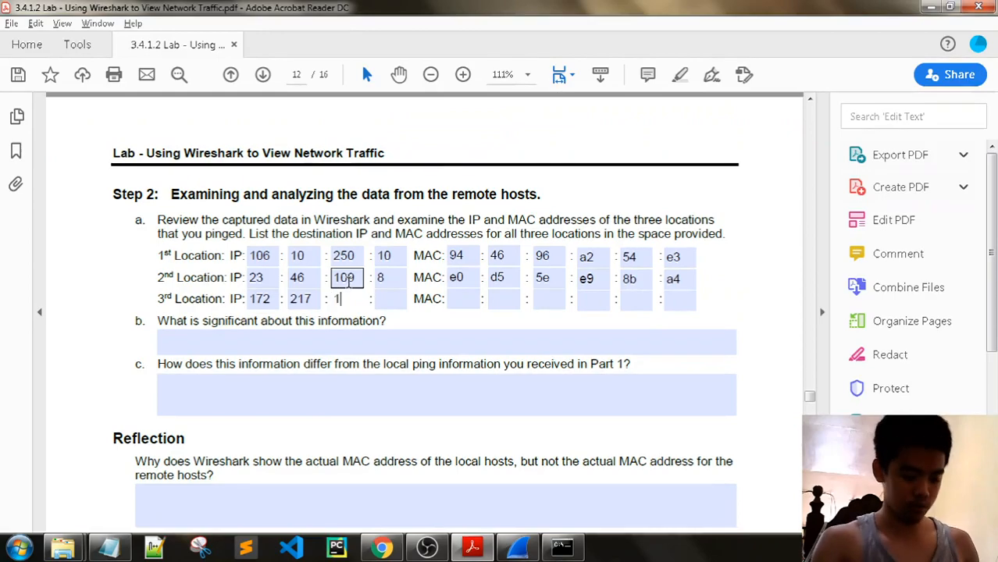
click(378, 301)
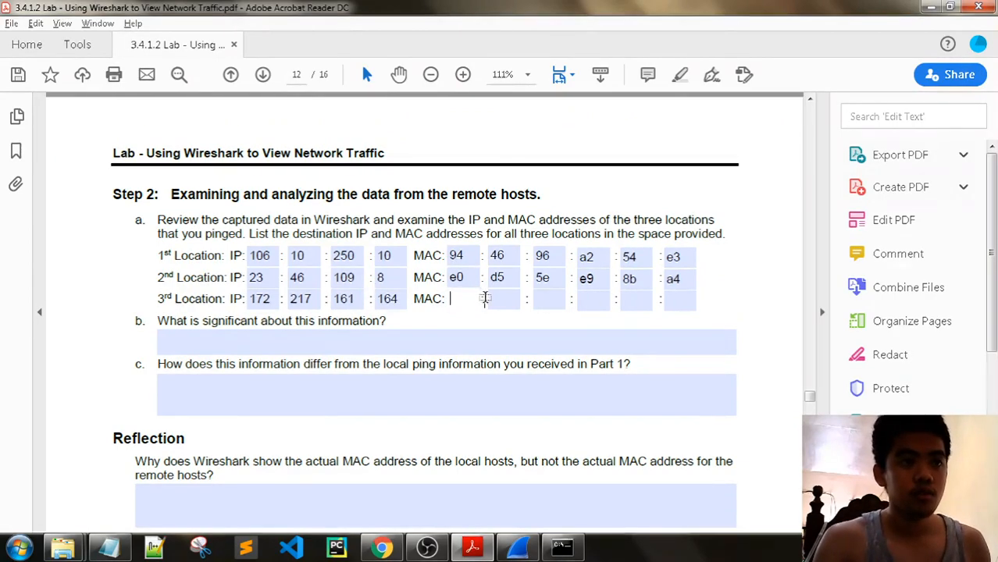
- Select an echo reply from 172.217.161.164 in Wireshark and check its Ethernet destination MAC address
key(alt+Tab)
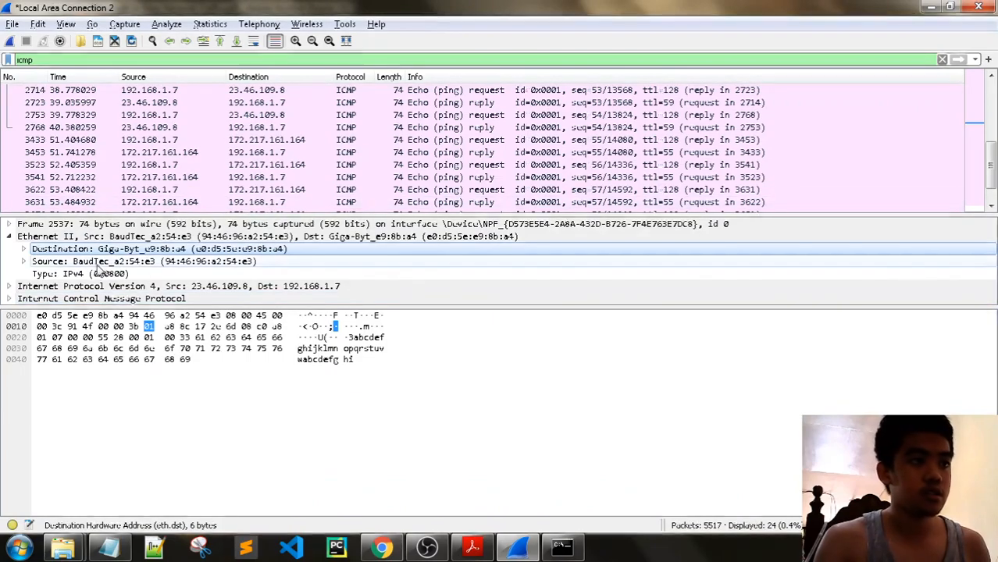
click(141, 177)
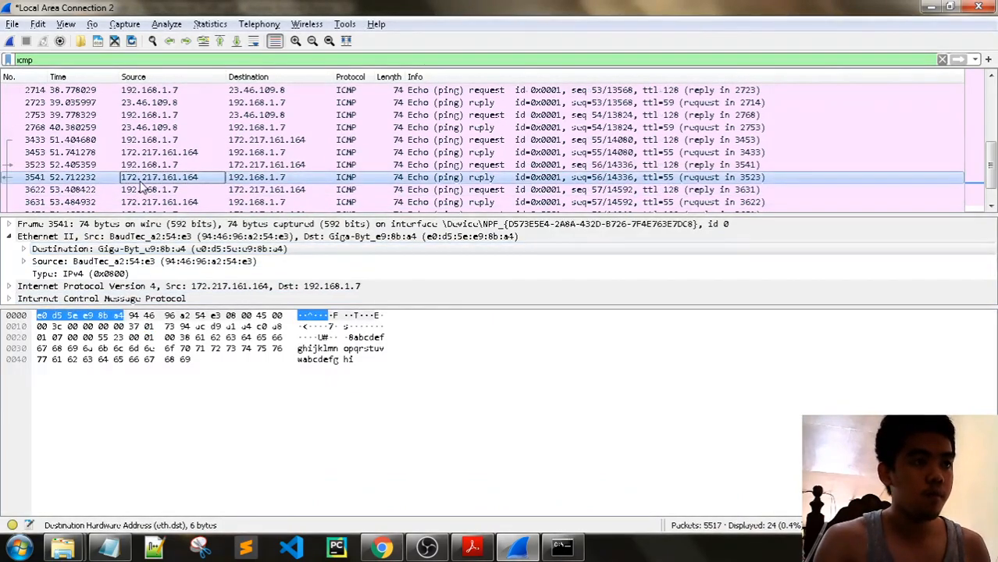
key(alt+Tab)
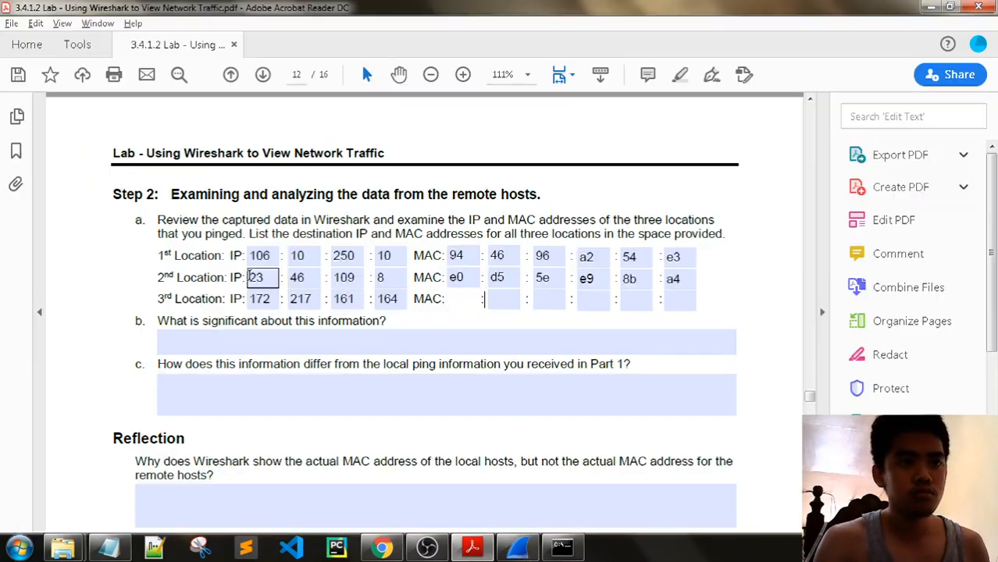
key(alt+Tab)
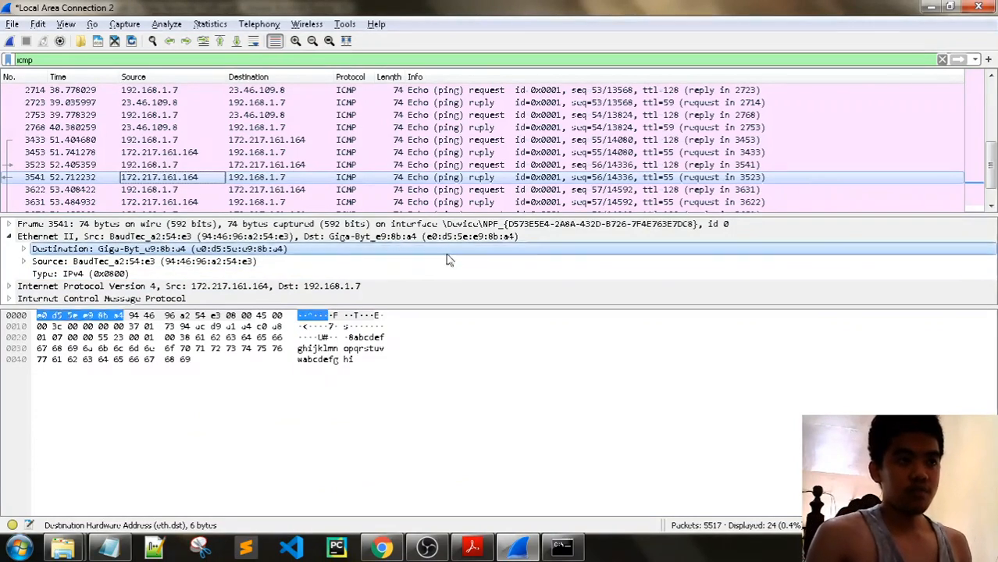
- Return to the lab PDF and enter e0 as the first pair of the 3rd Location MAC
key(alt+Tab)
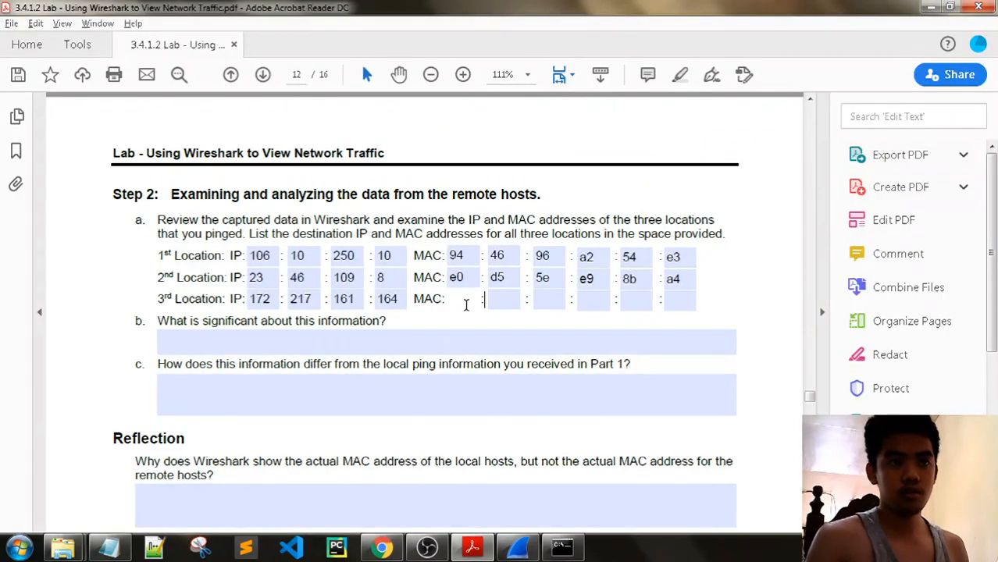
text(e)
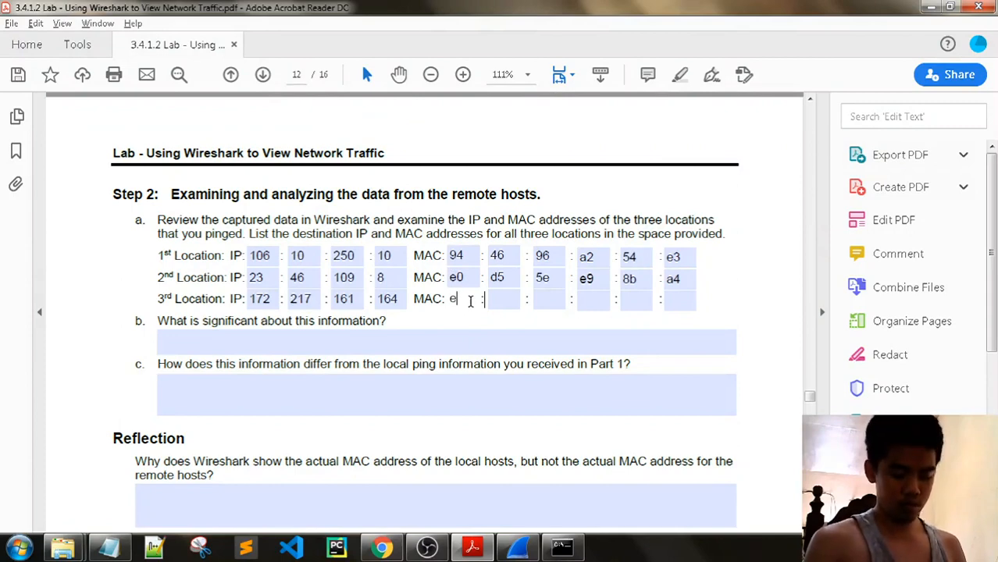
text(9)
text(0)
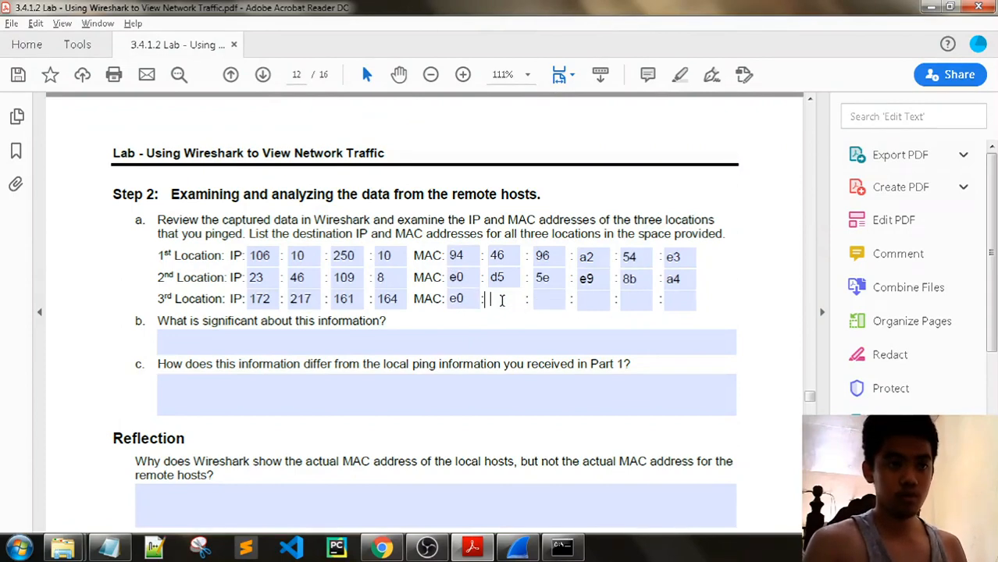
- Enter d5 and 5e as the second and third pairs of the 3rd Location MAC, checking them against Wireshark
text(d5)
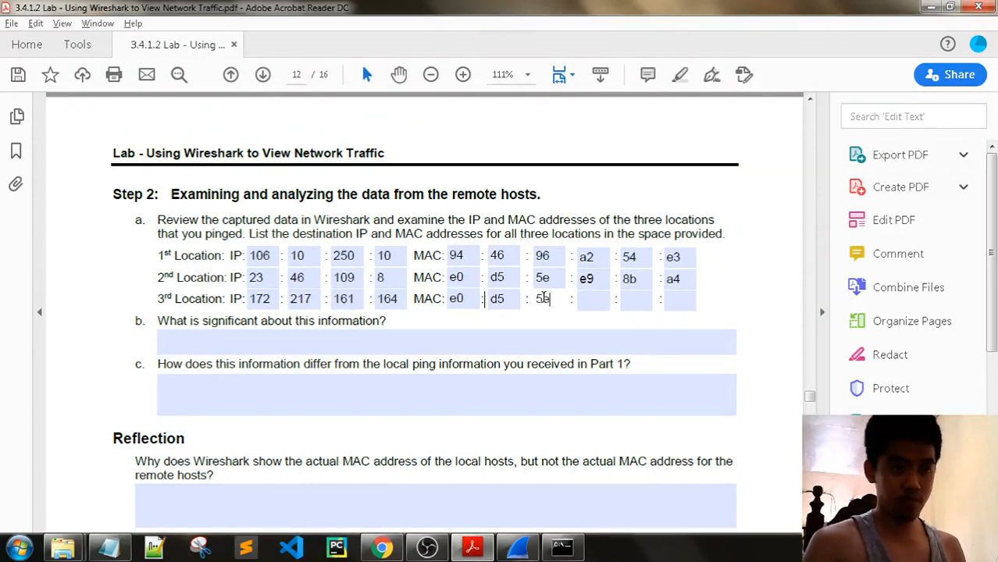
key(alt+Tab)
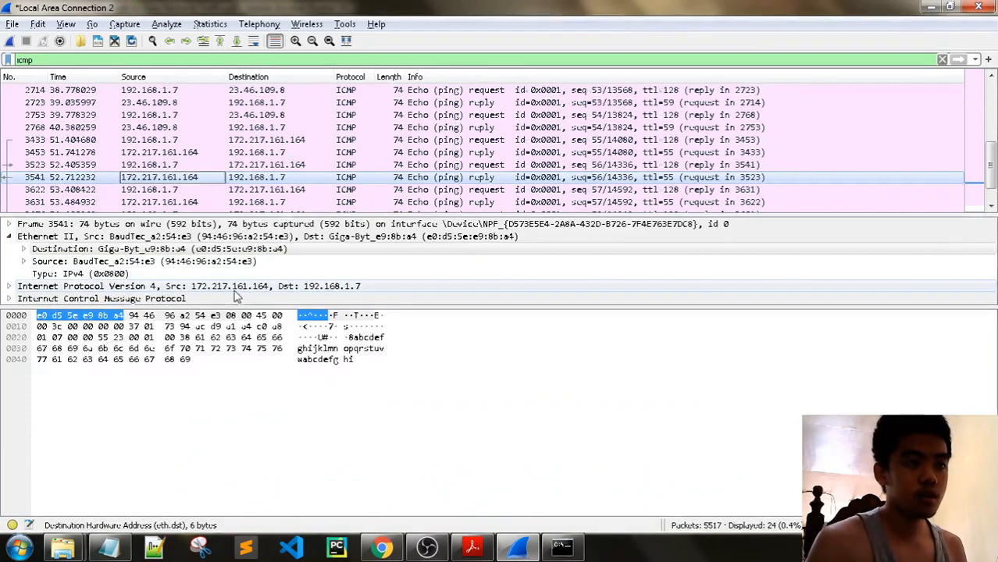
key(alt+Tab)
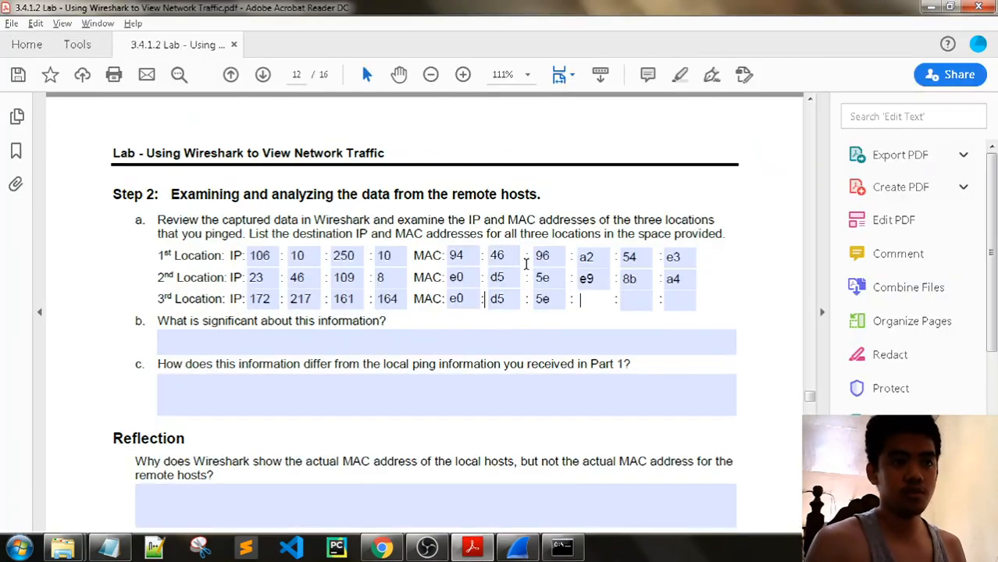
- Compare the Ethernet addresses of the echo replies from 23.46.109.8 and 172.217.161.164 in the Wireshark capture
key(alt+Tab)
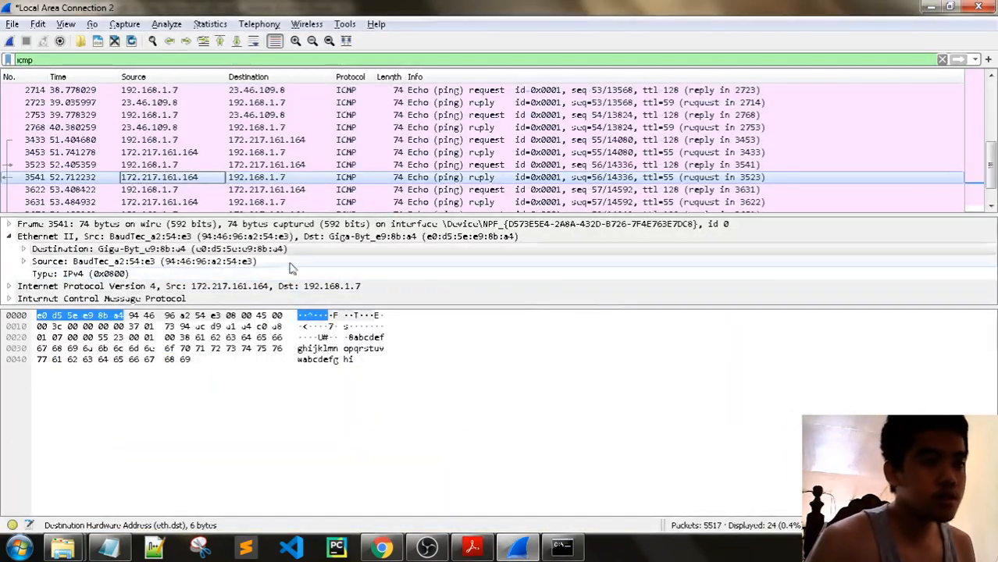
scroll(258, 171, down, 1)
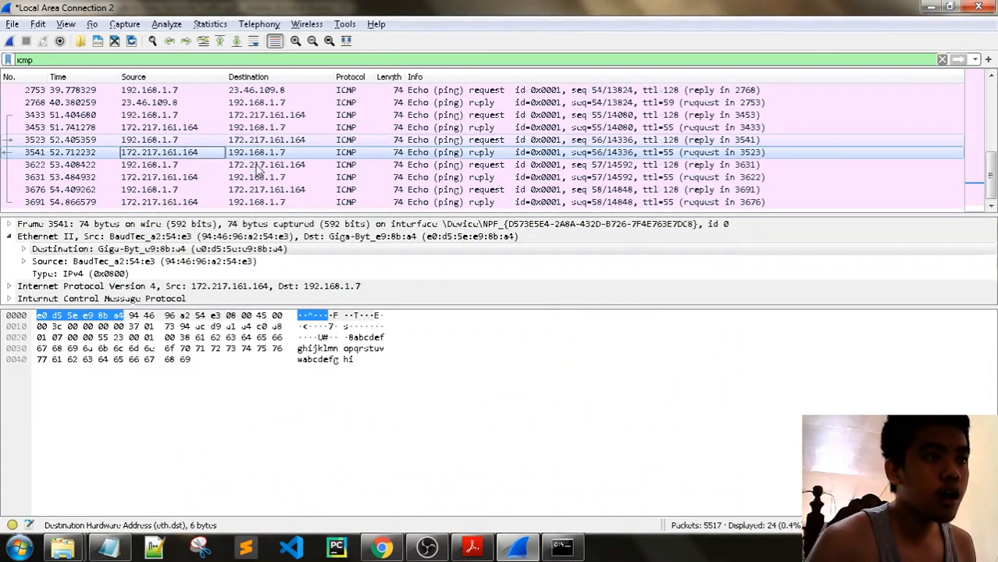
click(209, 106)
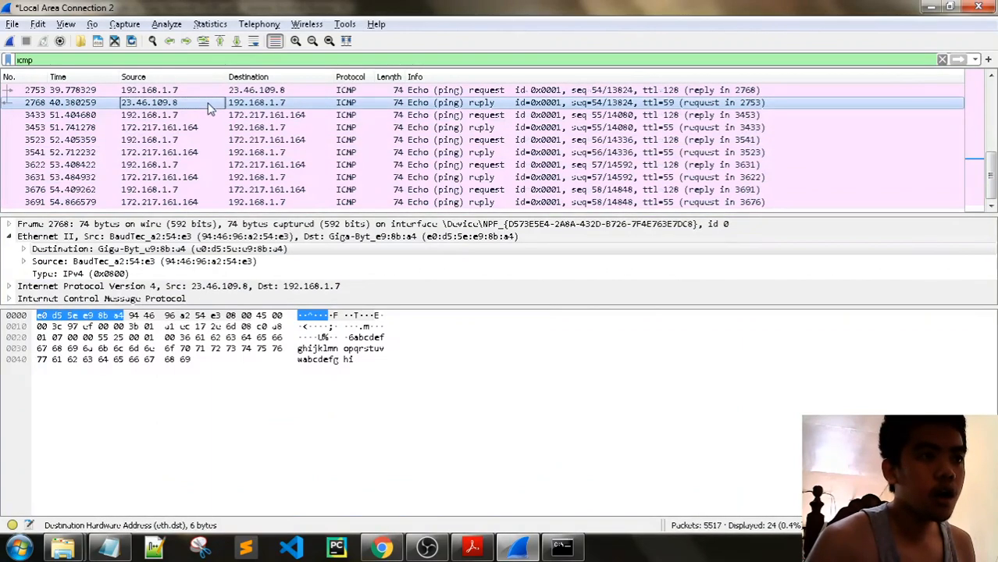
click(198, 155)
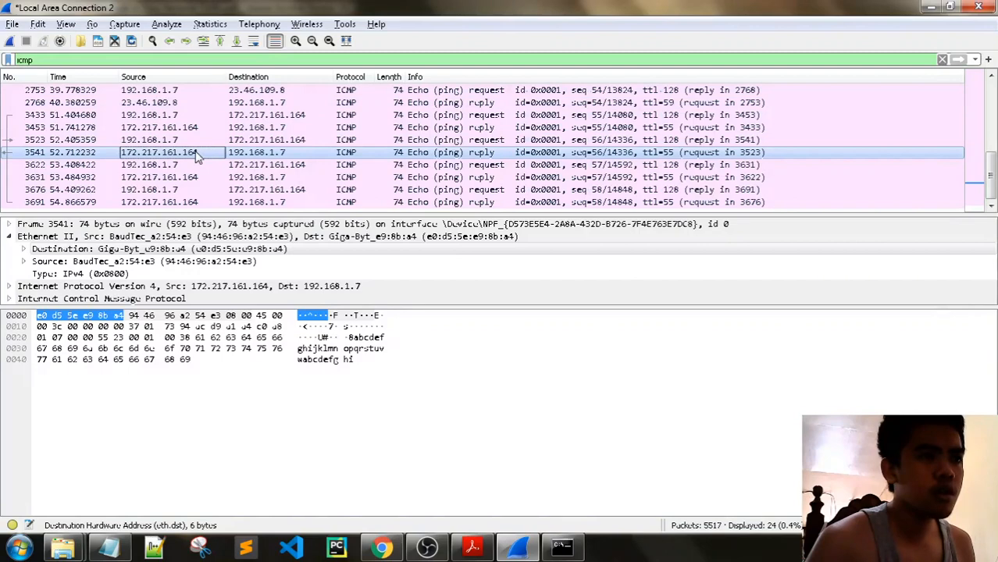
click(189, 103)
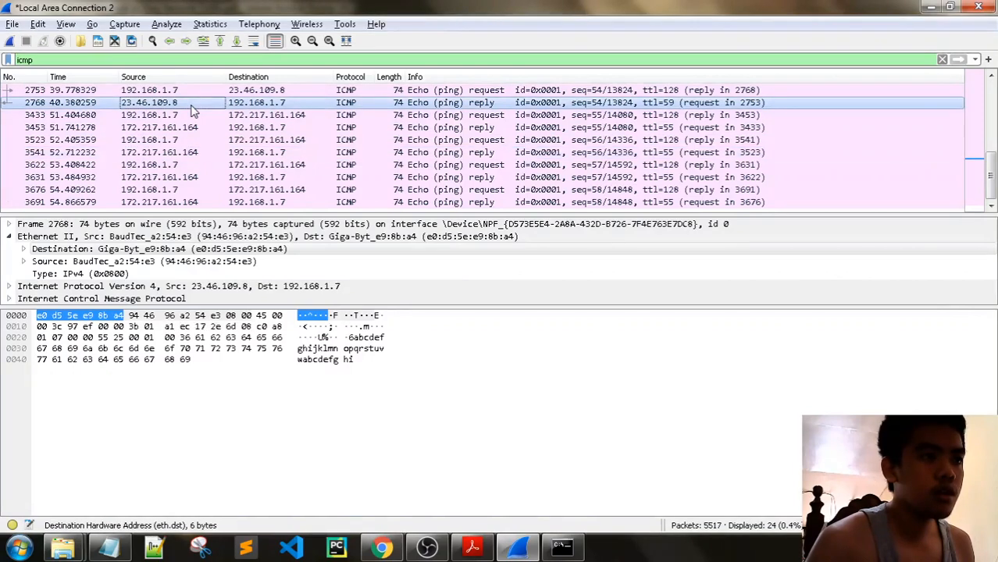
click(185, 154)
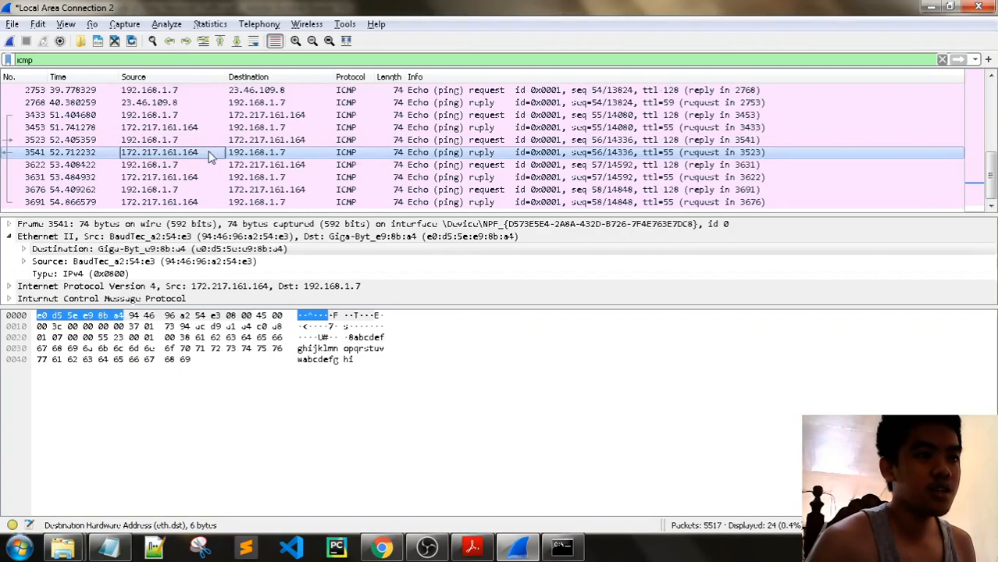
- Check the lab PDF's MAC rows, then examine the Ethernet destination of an echo request to 172.217.161.164 in Wireshark
key(alt+Tab)
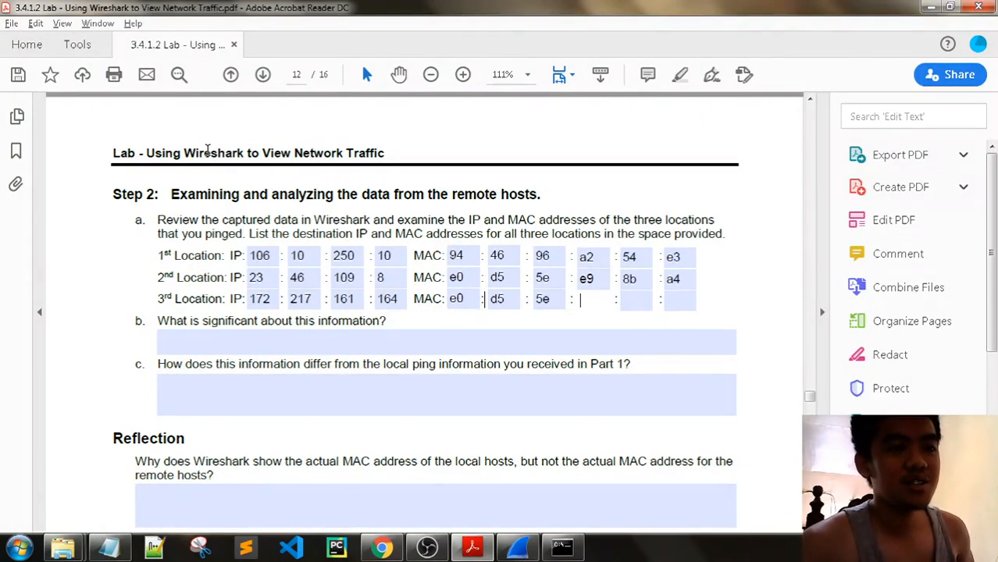
key(alt+Tab)
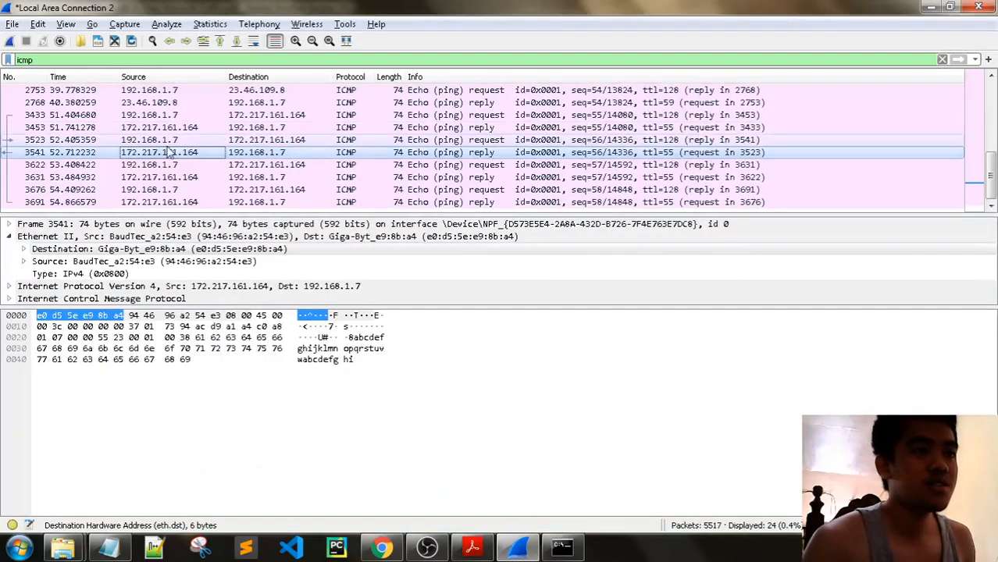
key(Up)
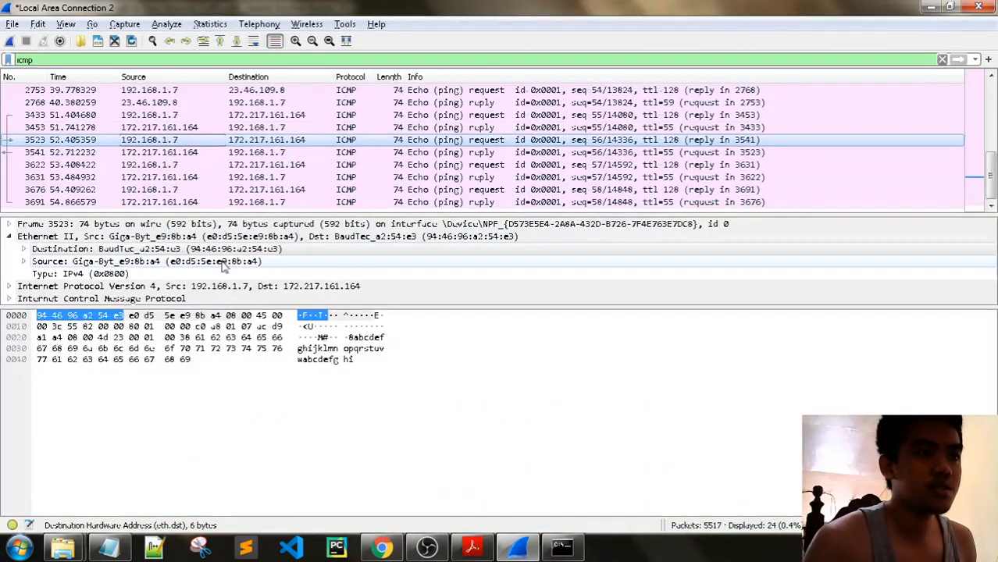
click(236, 249)
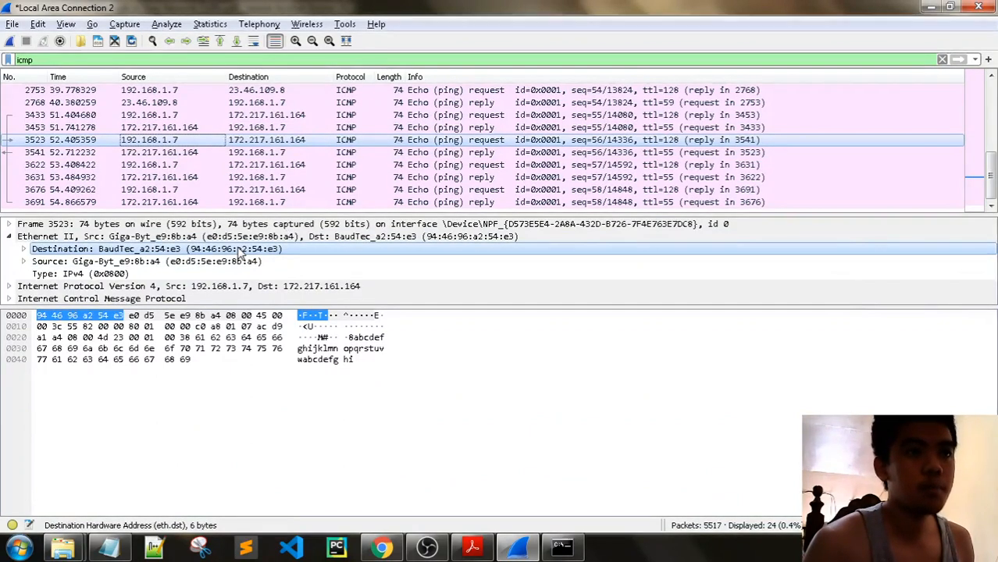
- Review the 3rd Location MAC pairs in the lab PDF against the selected echo request's Ethernet addresses in Wireshark
key(alt+Tab)
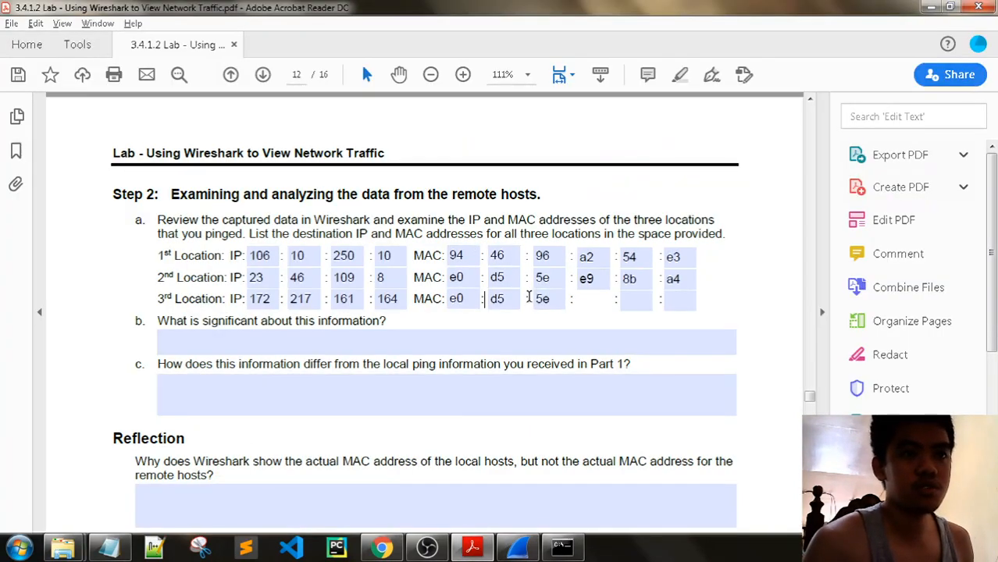
click(473, 298)
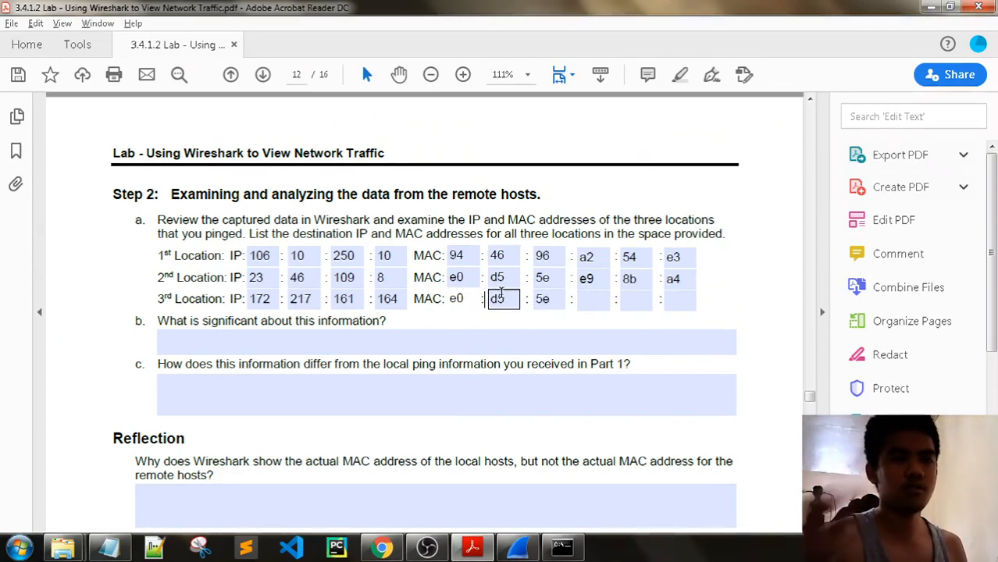
key(alt+Tab)
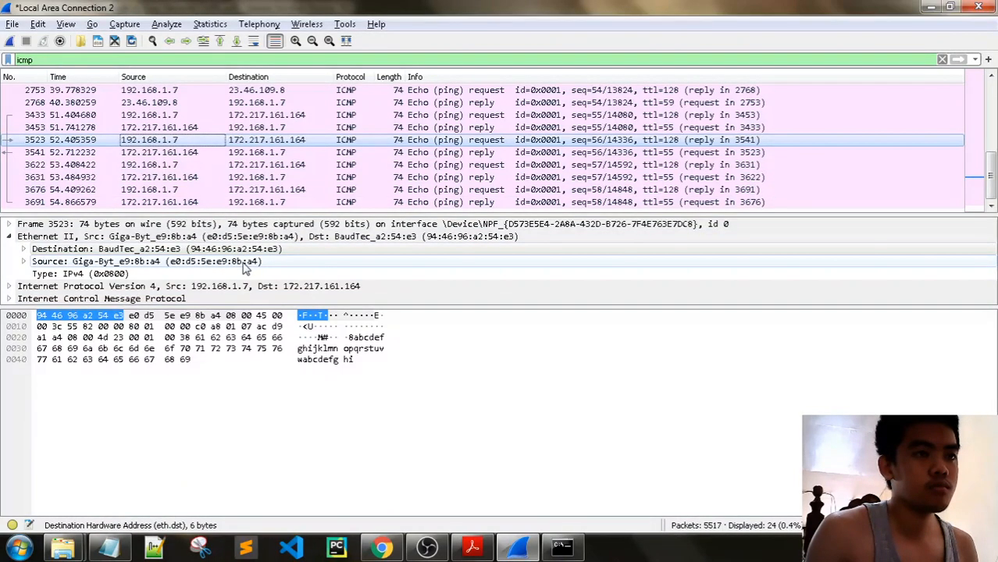
key(alt+Tab)
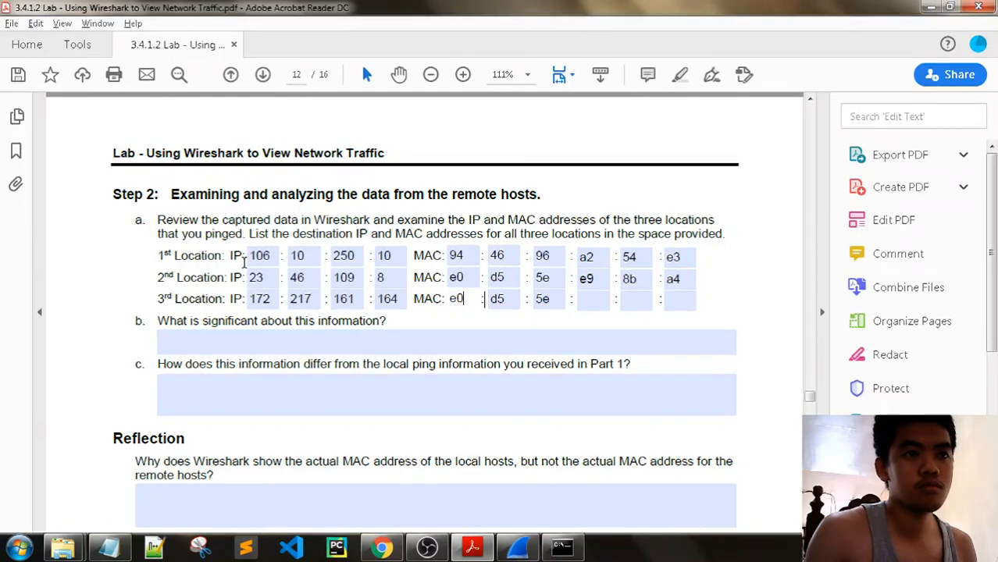
key(alt+Tab)
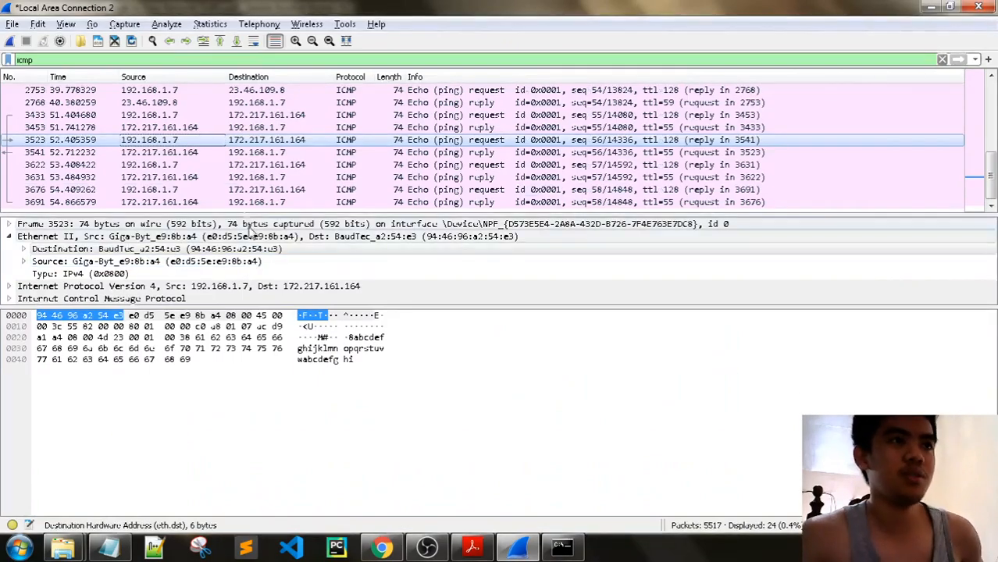
- Examine another echo request to 172.217.161.164 and recheck the reply MAC addresses from that host and 23.46.109.8
click(174, 166)
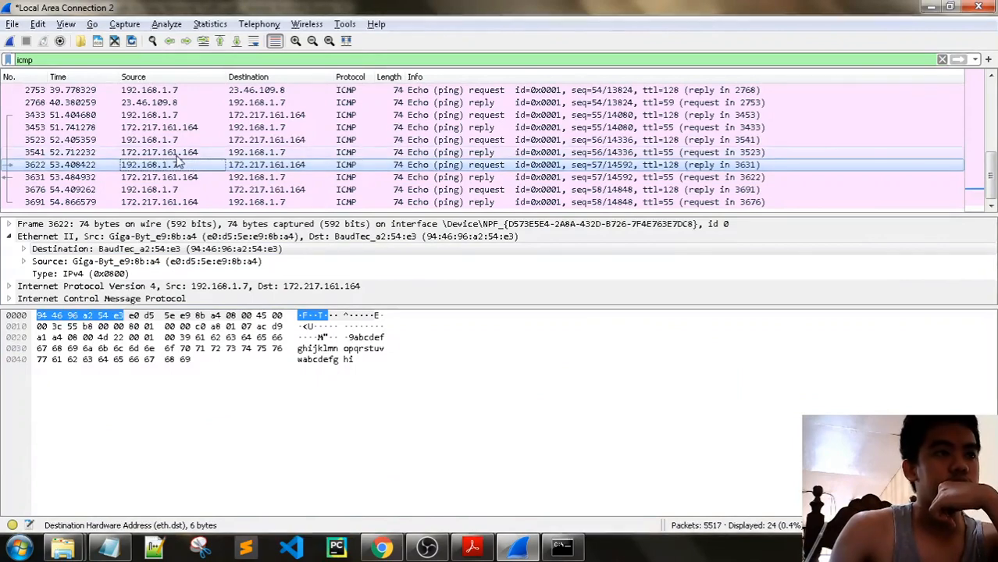
click(177, 154)
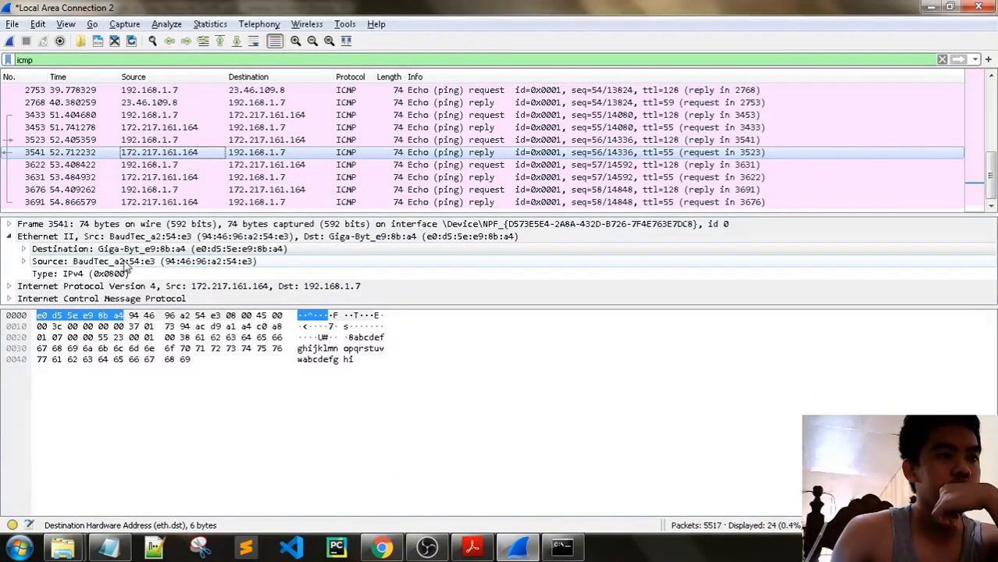
scroll(222, 167, up, 1)
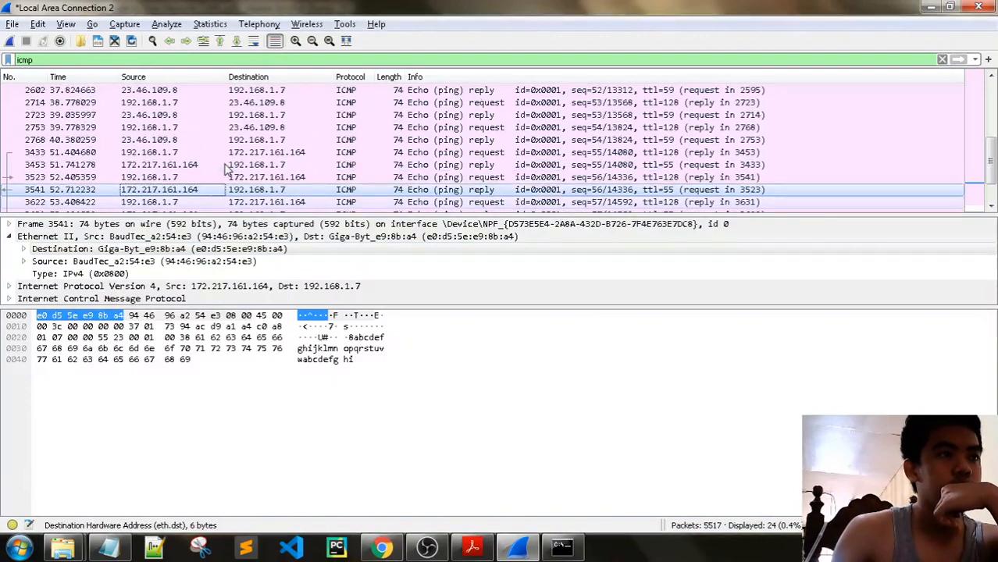
click(165, 142)
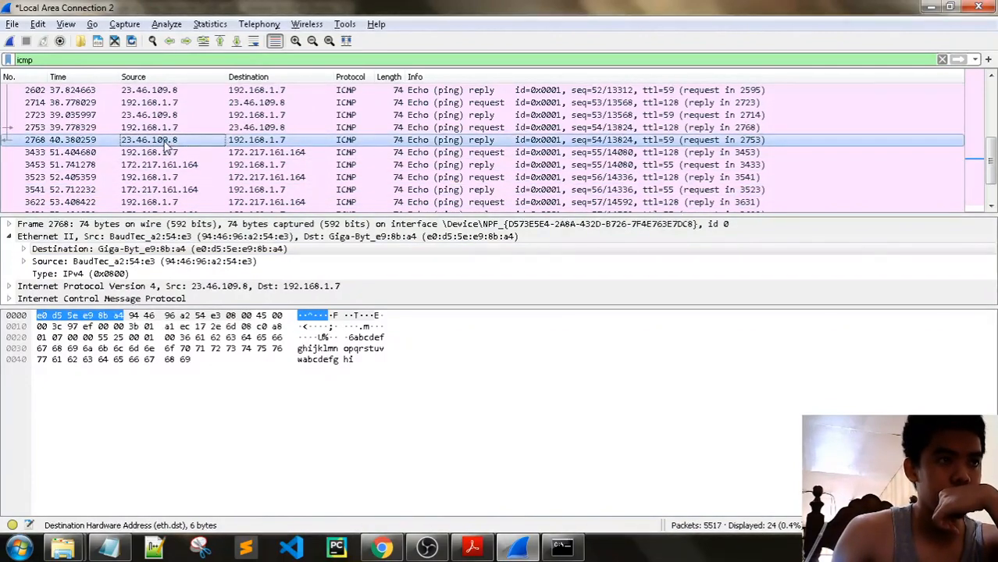
click(164, 191)
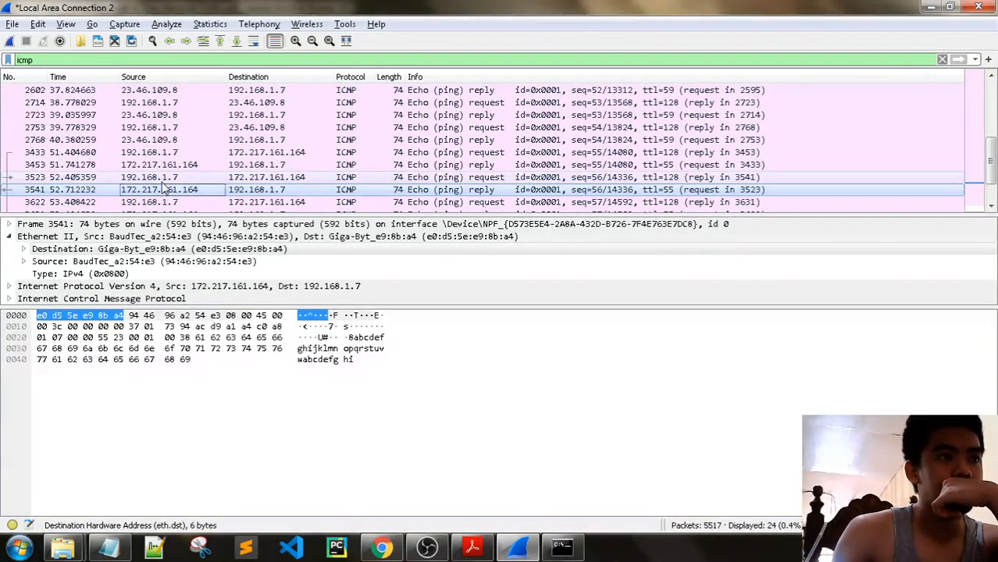
click(166, 143)
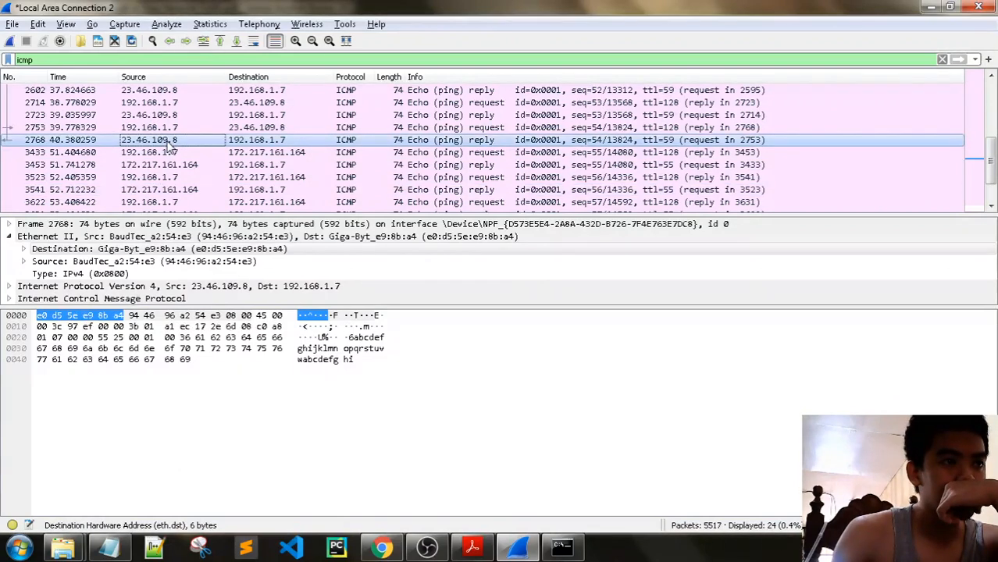
click(166, 190)
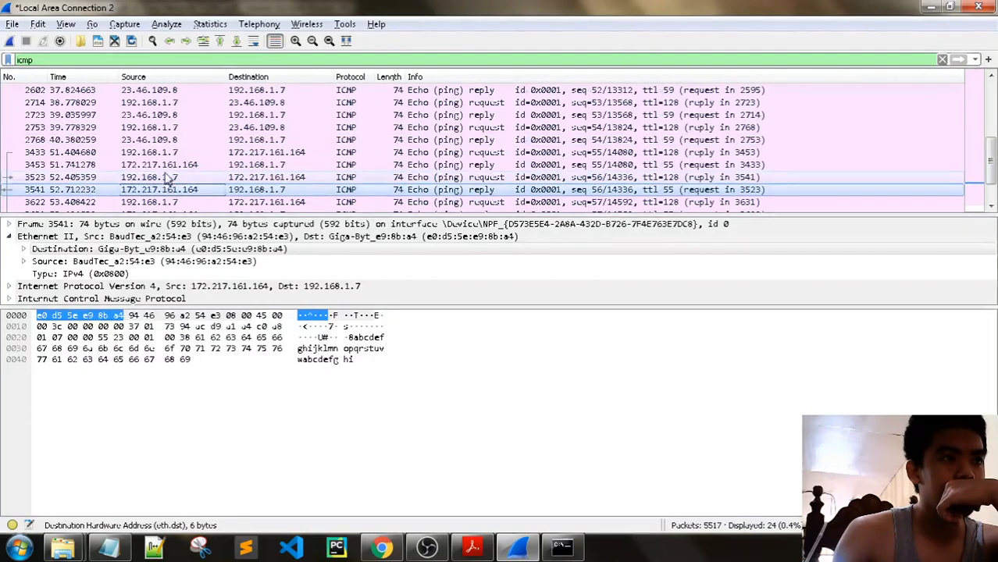
- Compare the destination MACs of echo replies from 106.10.250.10 and 23.46.109.8, then review the recorded addresses in the lab PDF
scroll(170, 153, up, 2)
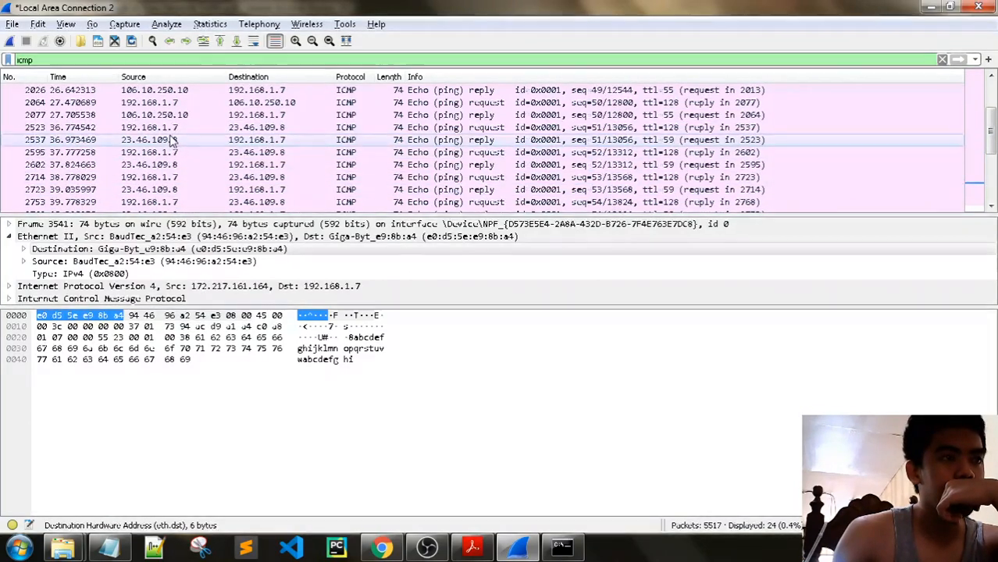
scroll(173, 145, up, 1)
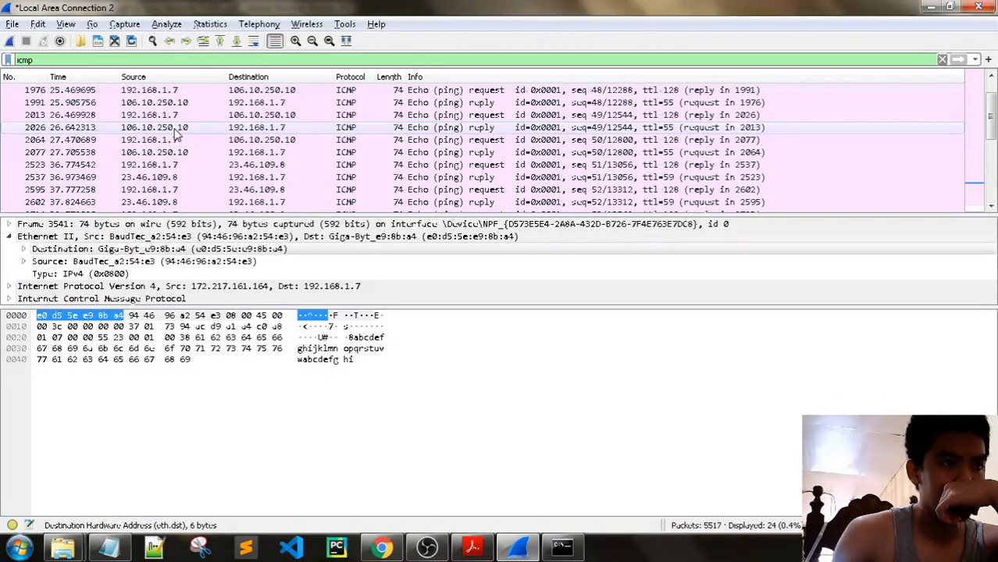
click(177, 128)
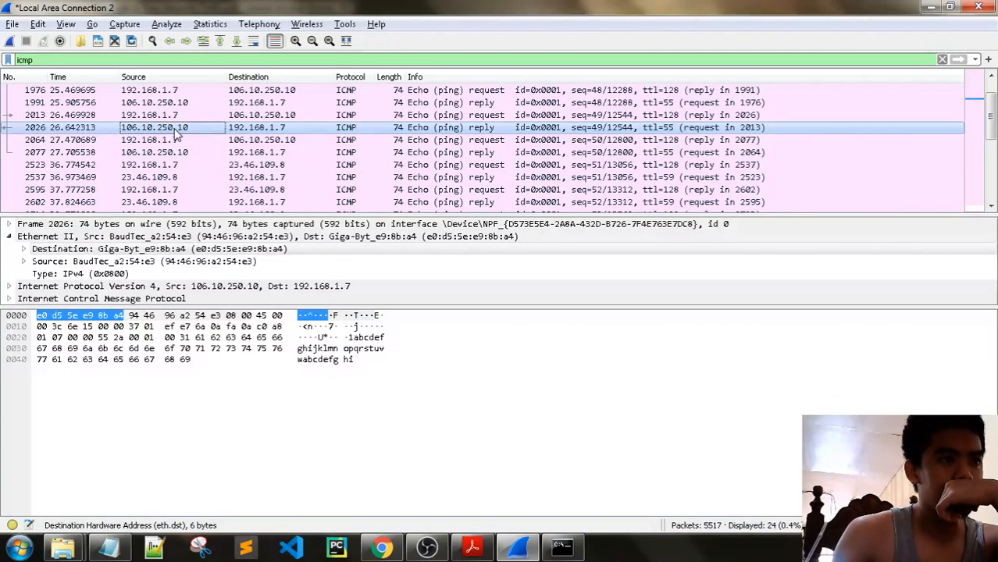
click(171, 179)
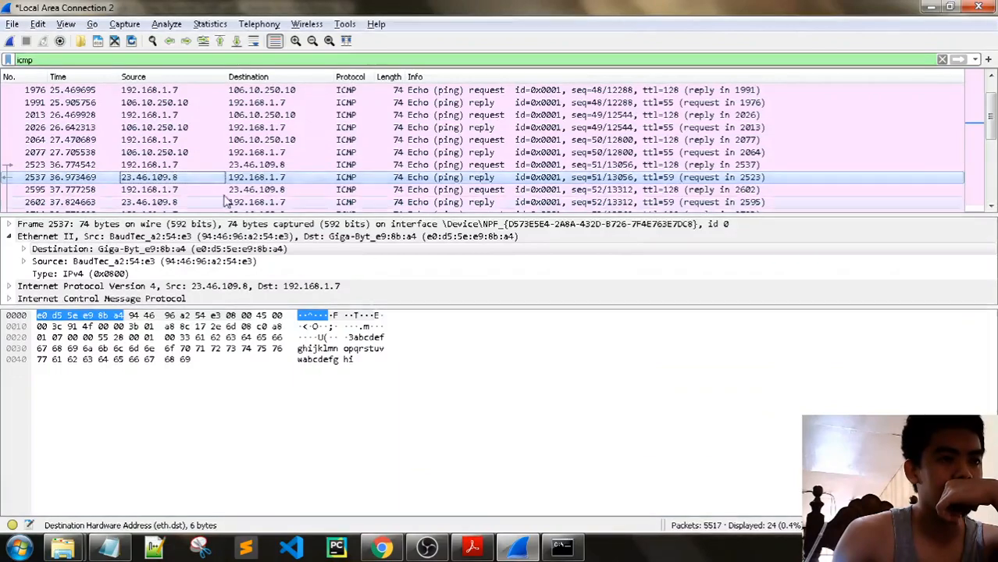
click(468, 403)
click(474, 552)
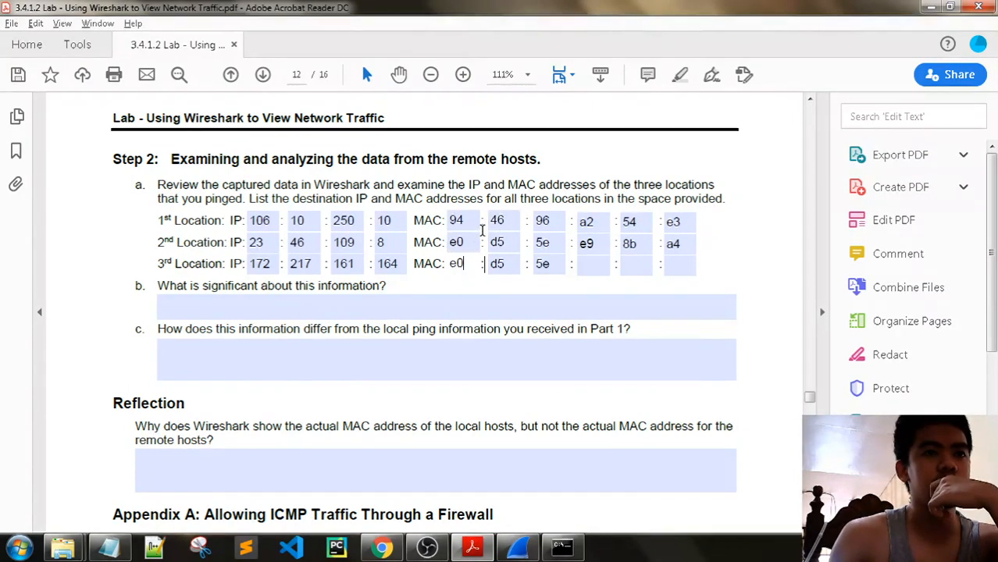
- Return to Wireshark and compare the destination MACs of the first 23.46.109.8 request and reply with the last 106.10.250.10 reply
key(alt+Tab)
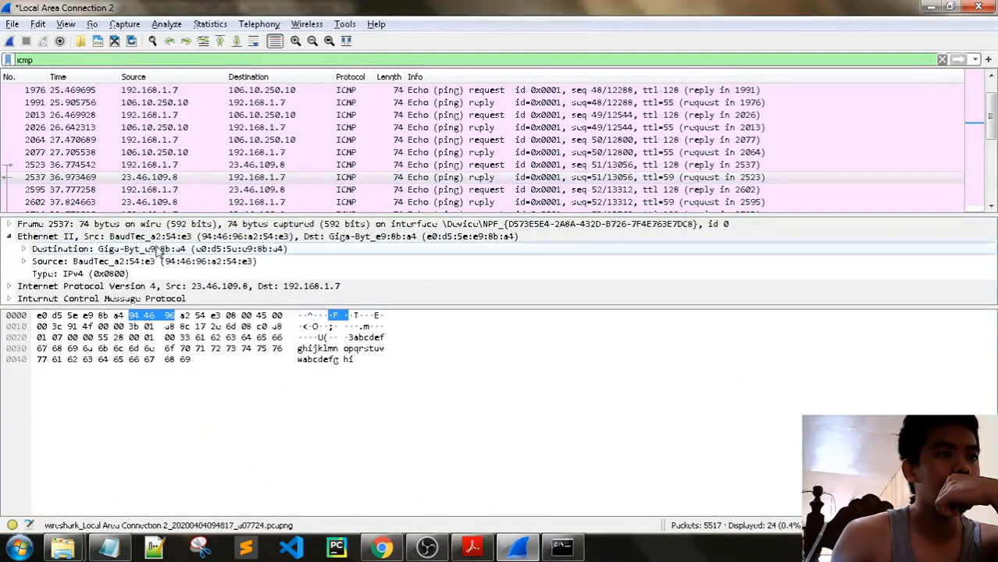
click(158, 167)
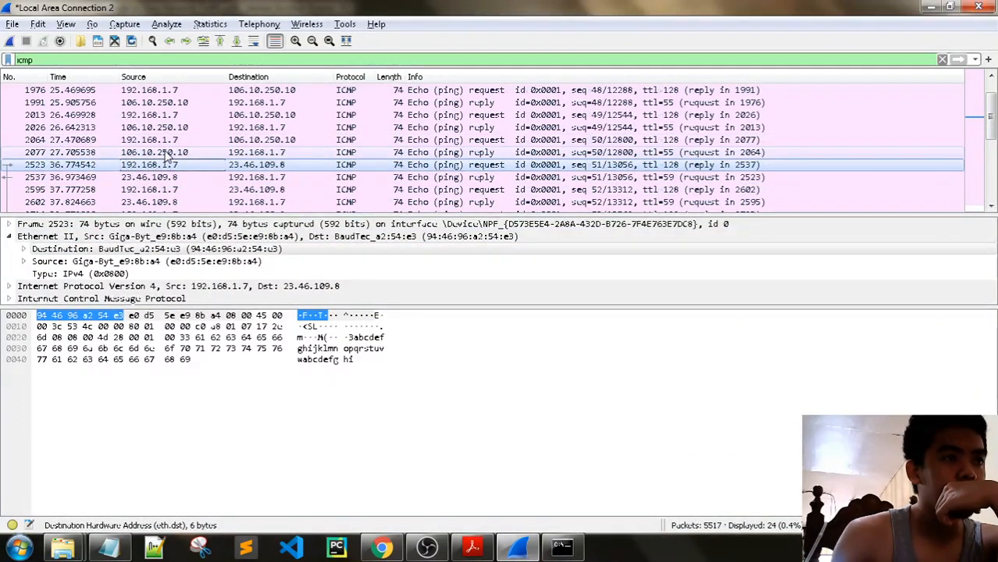
click(160, 177)
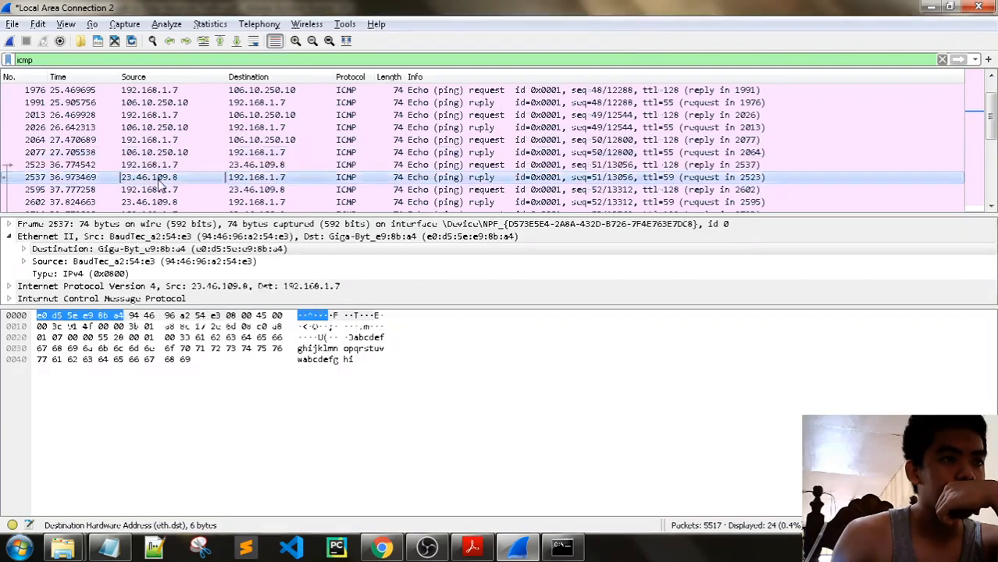
click(164, 154)
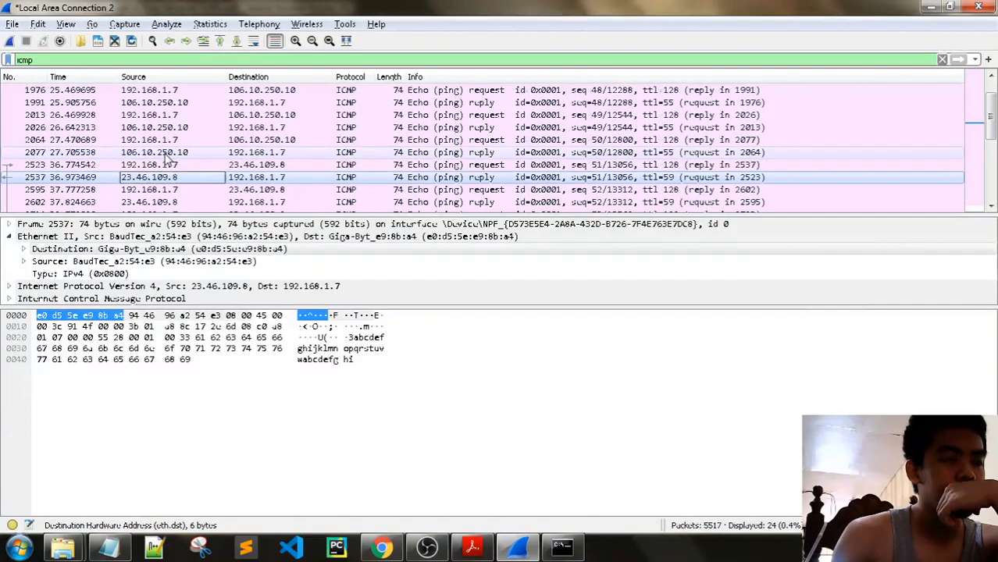
click(164, 153)
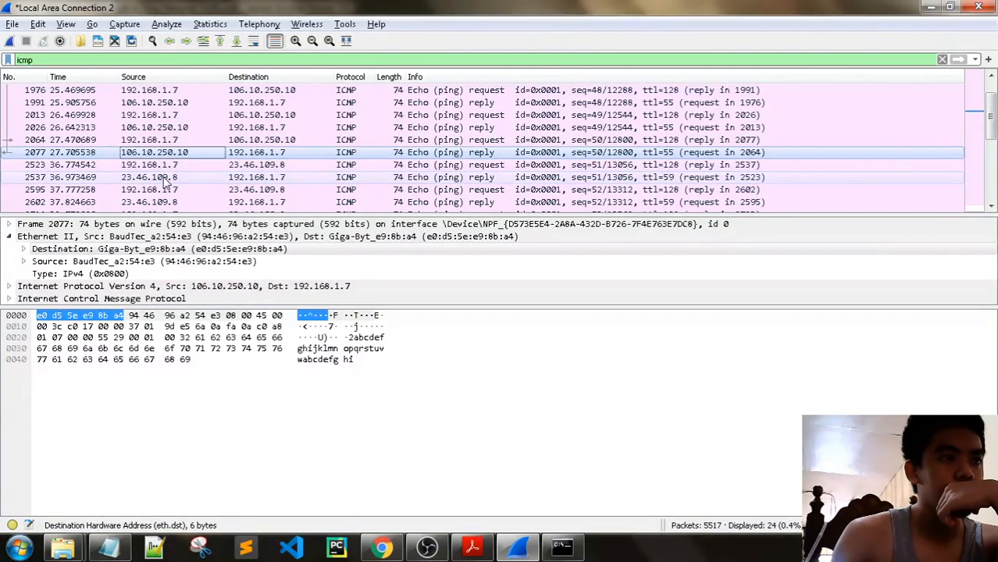
- Alternate between the last 106.10.250.10 reply and the first 23.46.109.8 reply to compare their Ethernet source and destination MAC addresses
click(165, 176)
key(alt+Left)
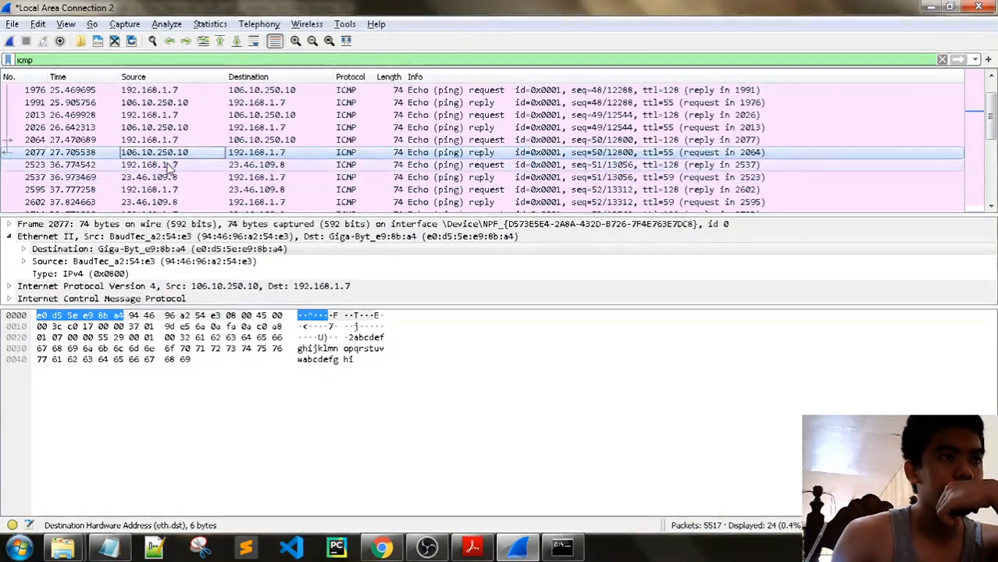
key(alt+Right)
key(alt+Left)
key(alt+Right)
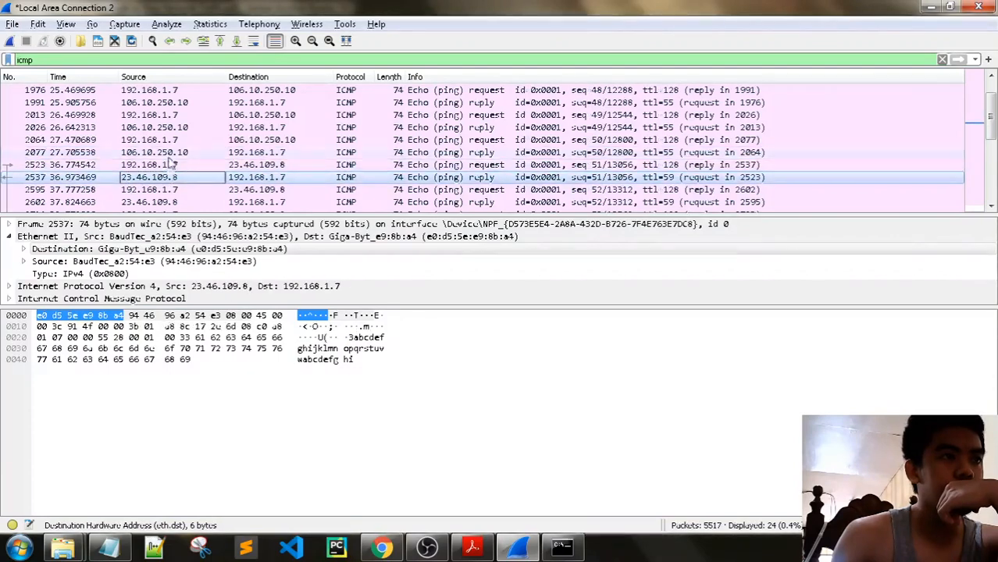
key(alt+Left)
key(alt+Right)
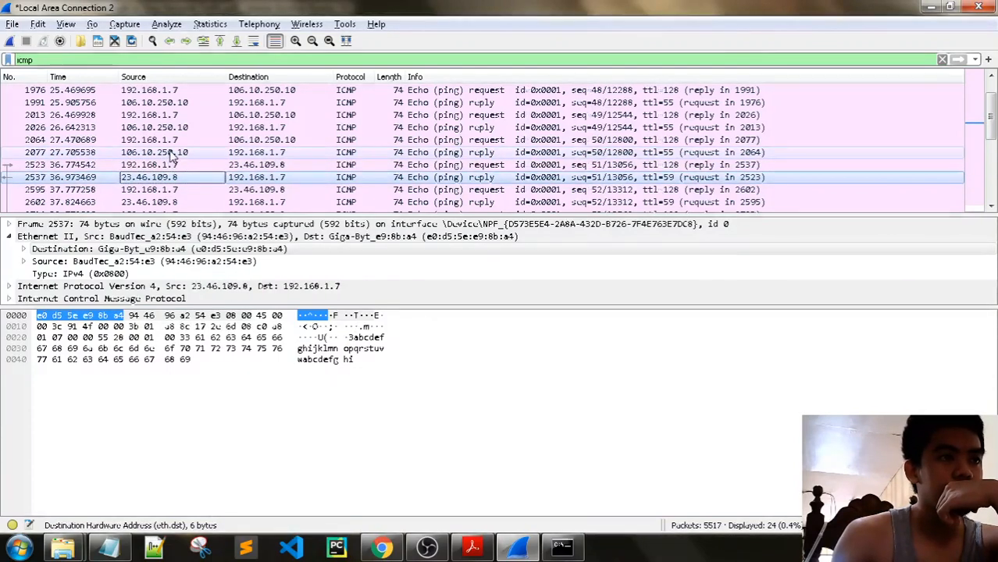
key(alt+Left)
key(alt+Right)
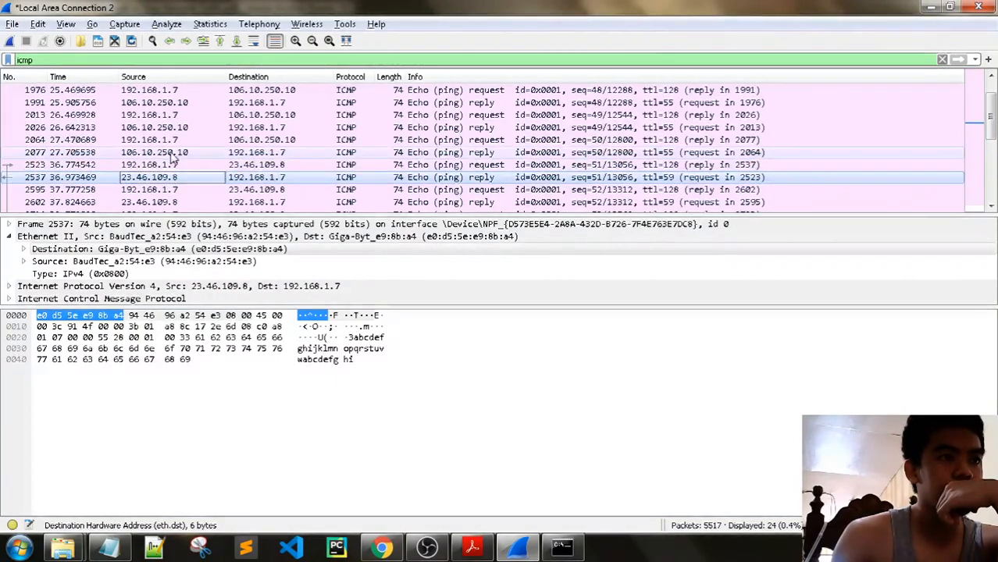
key(alt+Left)
key(alt+Right)
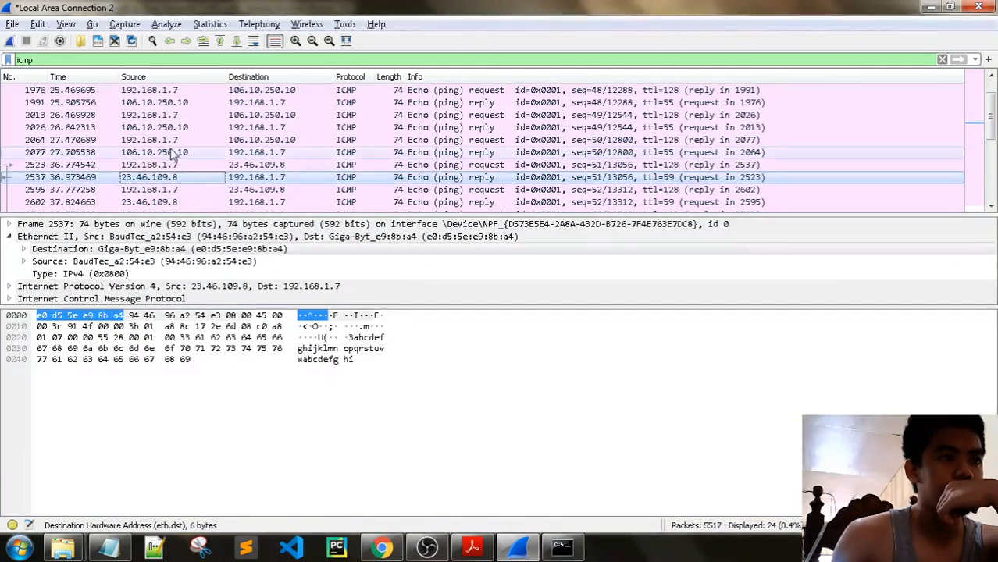
key(alt+Left)
key(alt+Right)
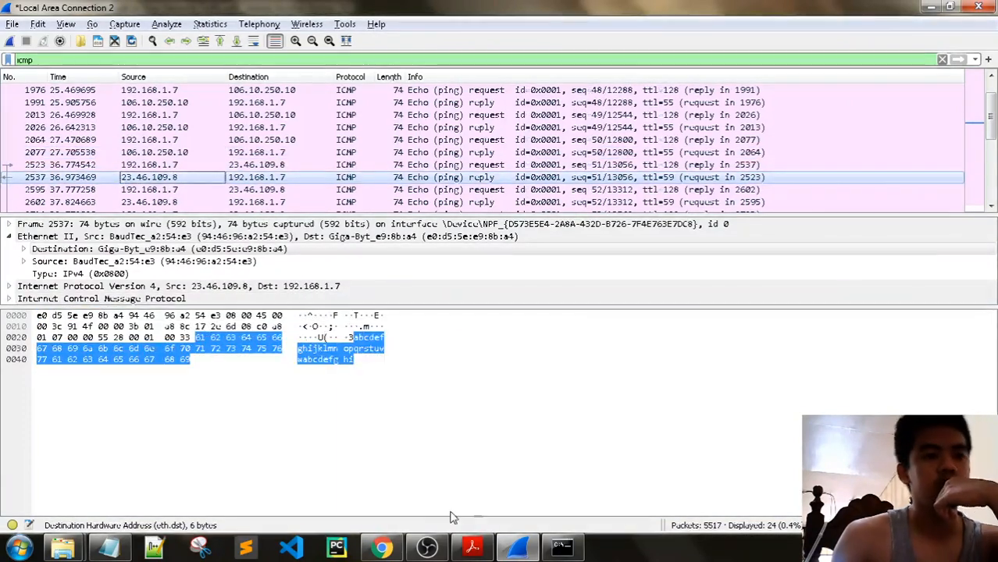
- Switch to the lab PDF in Acrobat Reader and review the IP addresses recorded for the three remote locations
click(472, 547)
scroll(408, 391, down, 2)
click(285, 290)
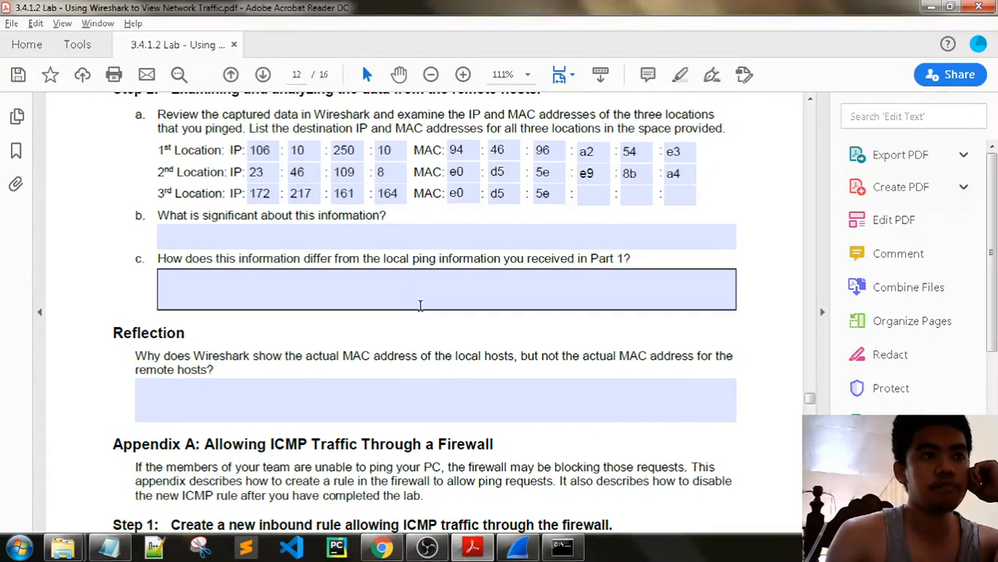
click(269, 153)
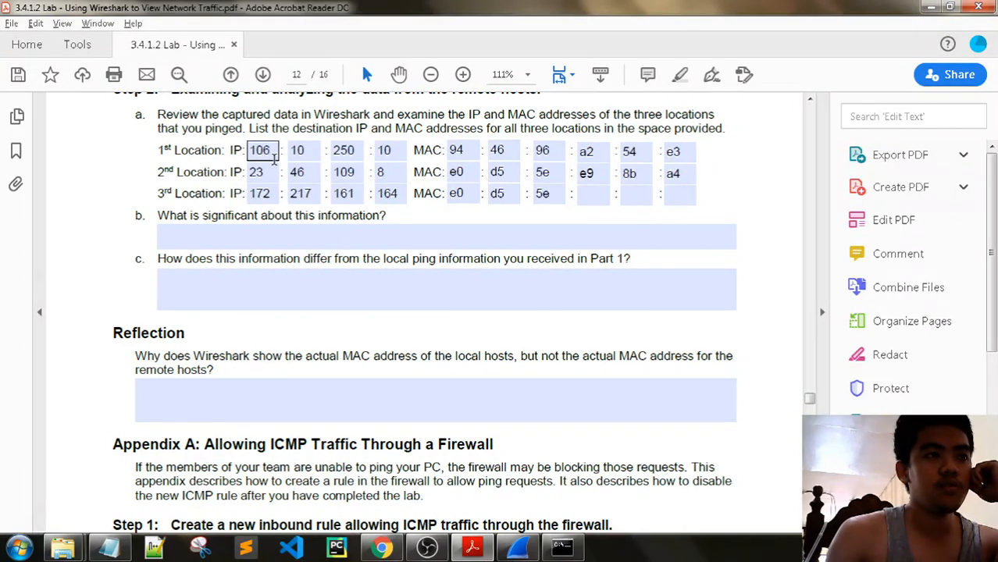
click(356, 146)
click(390, 170)
click(398, 200)
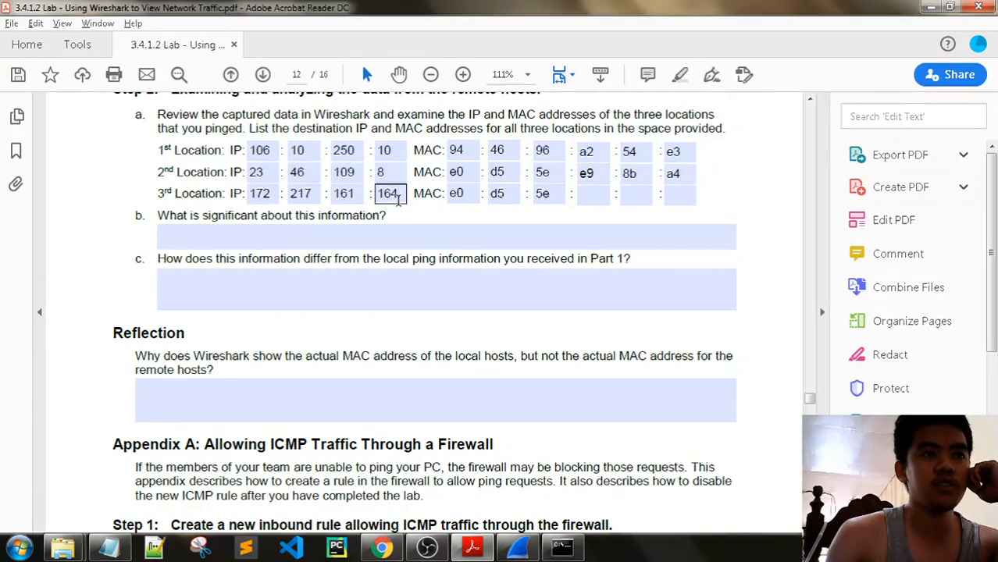
click(372, 283)
click(303, 195)
click(323, 193)
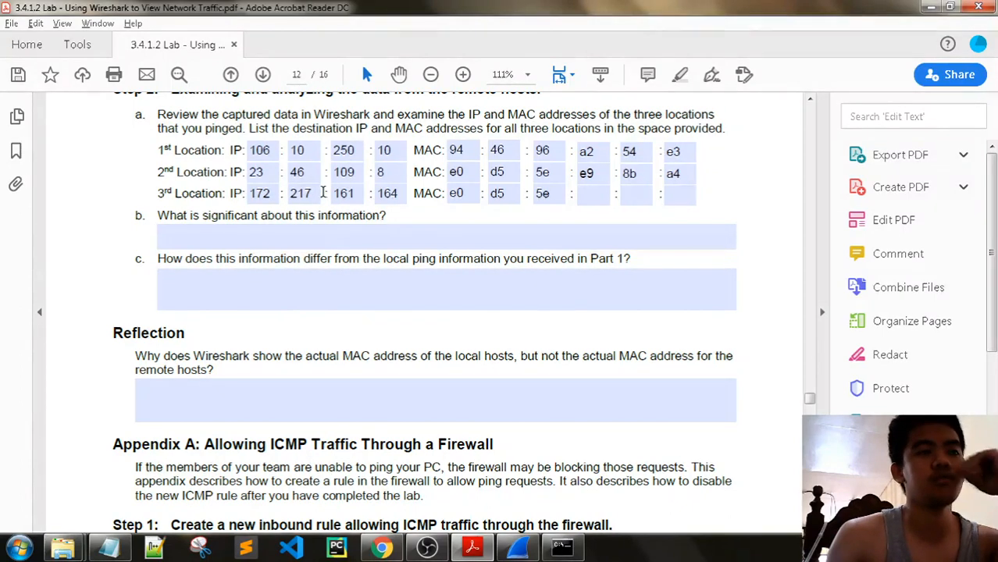
click(398, 197)
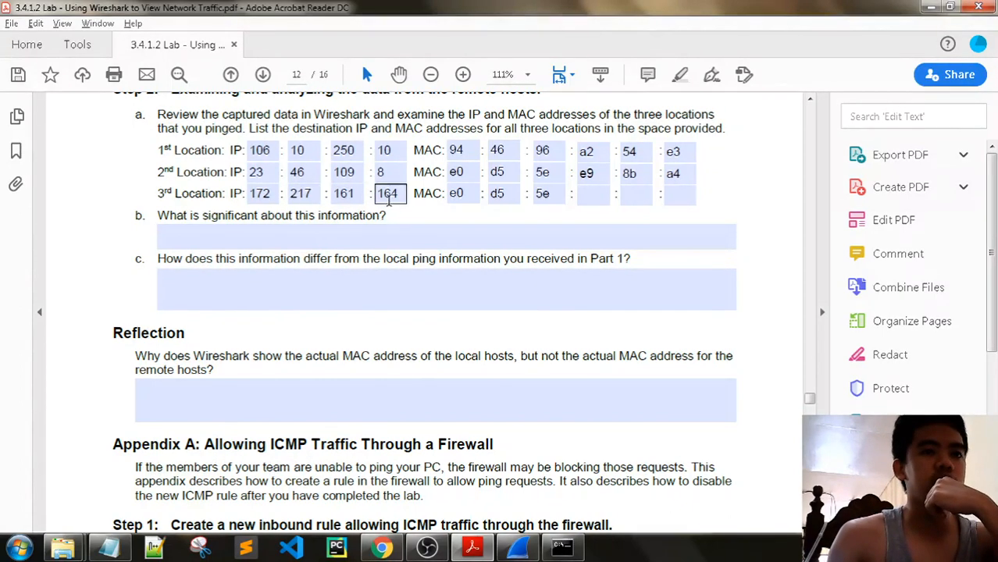
click(368, 194)
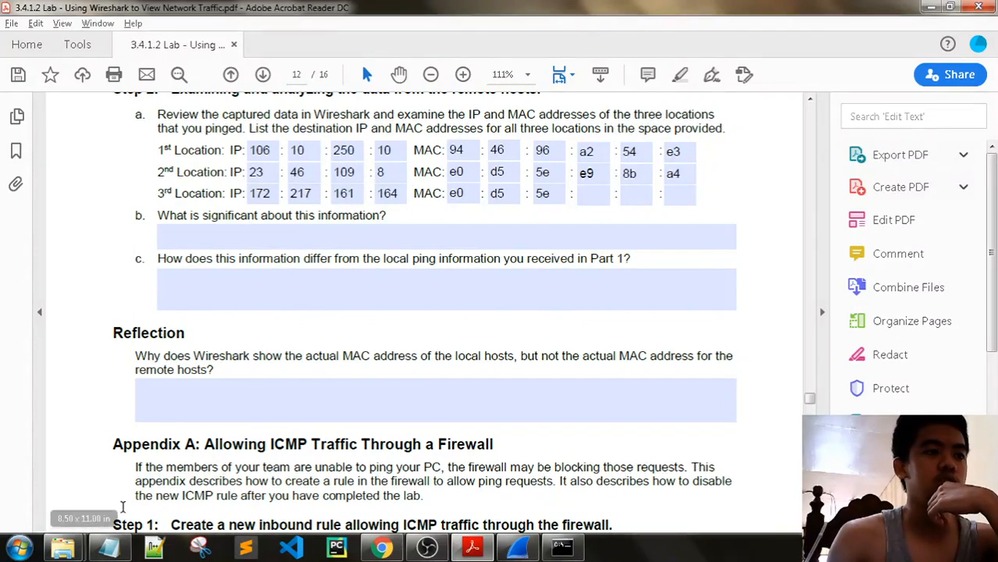
- Recheck the 3rd Location IP octets alongside the 2nd Location entries in the lab PDF
click(262, 282)
click(289, 250)
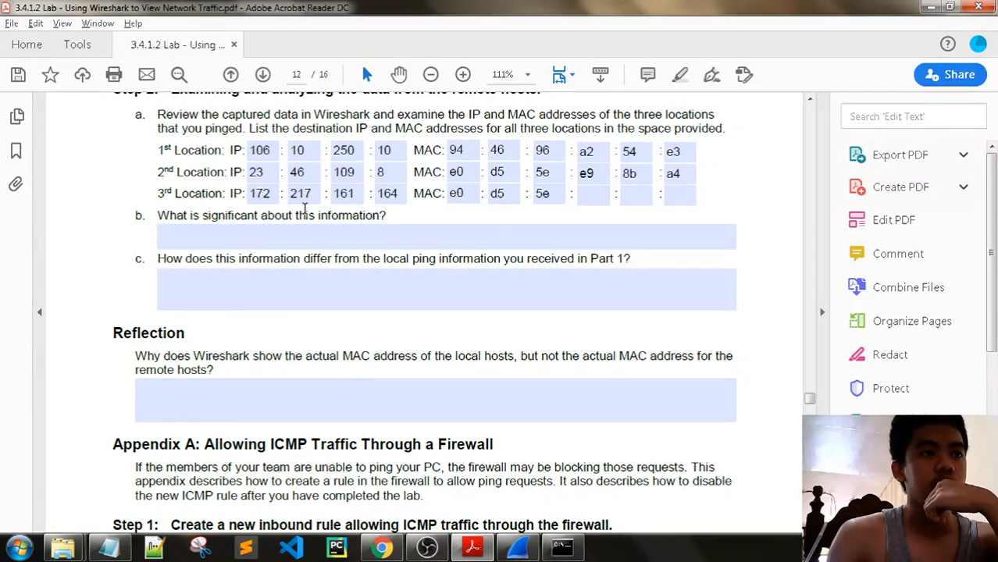
click(304, 194)
click(345, 194)
click(395, 195)
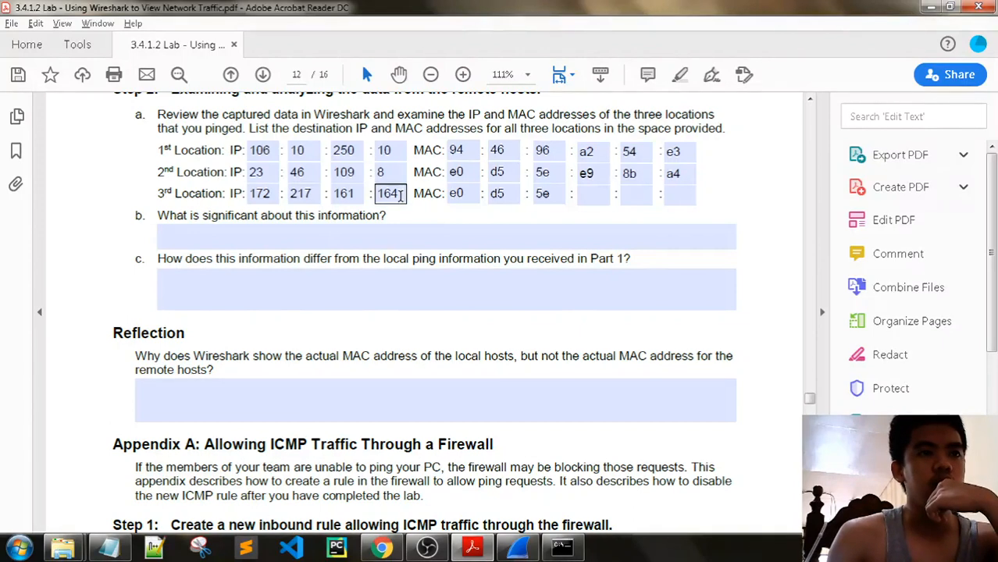
click(344, 193)
click(345, 173)
click(378, 188)
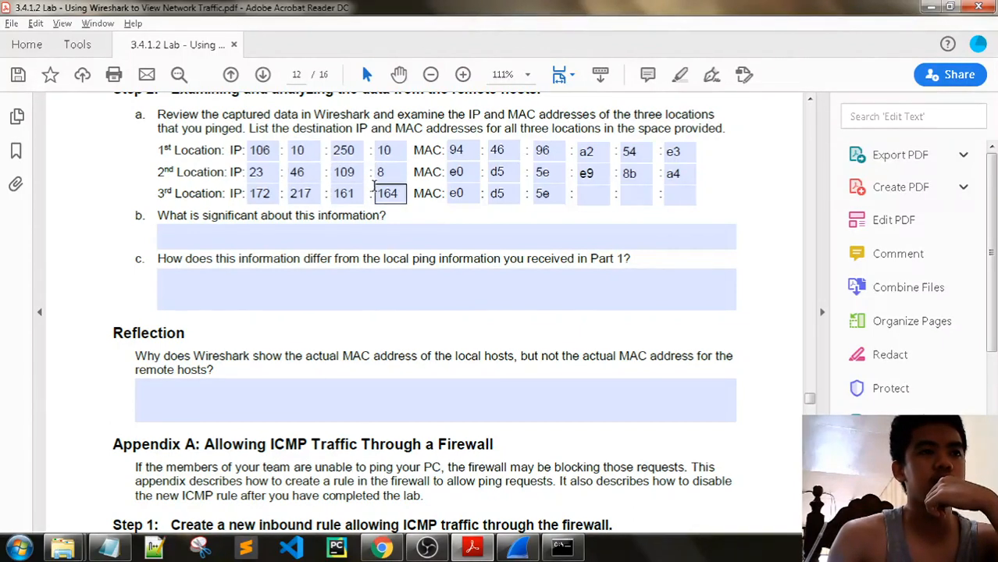
click(345, 194)
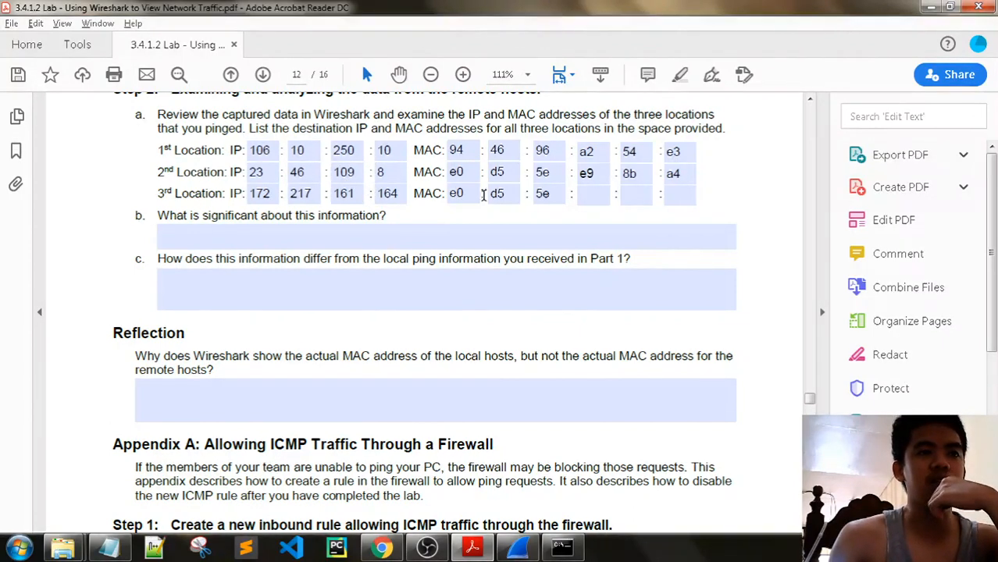
- Read questions b and c and the Reflection question about local versus remote MAC addresses in the lab PDF
click(467, 228)
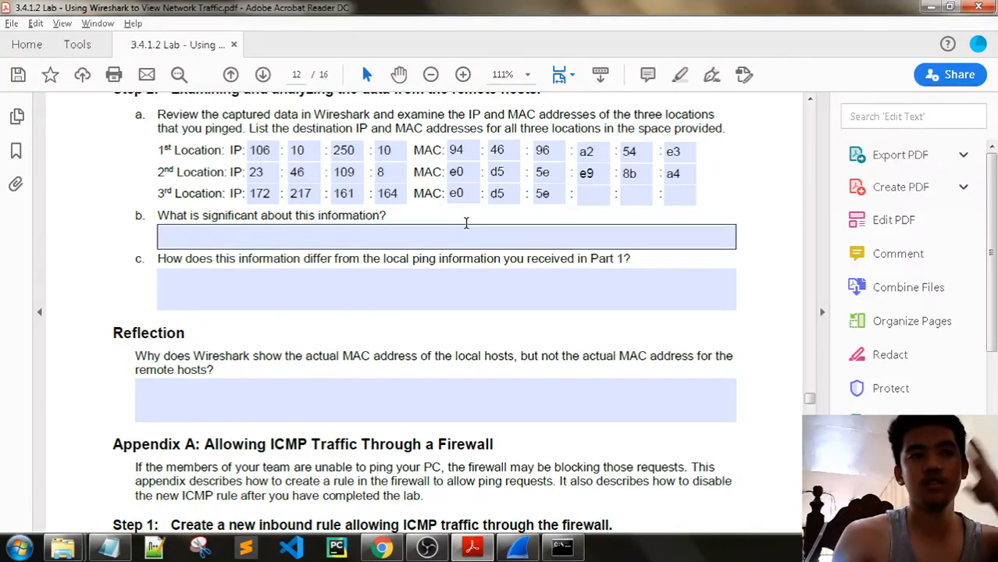
click(557, 282)
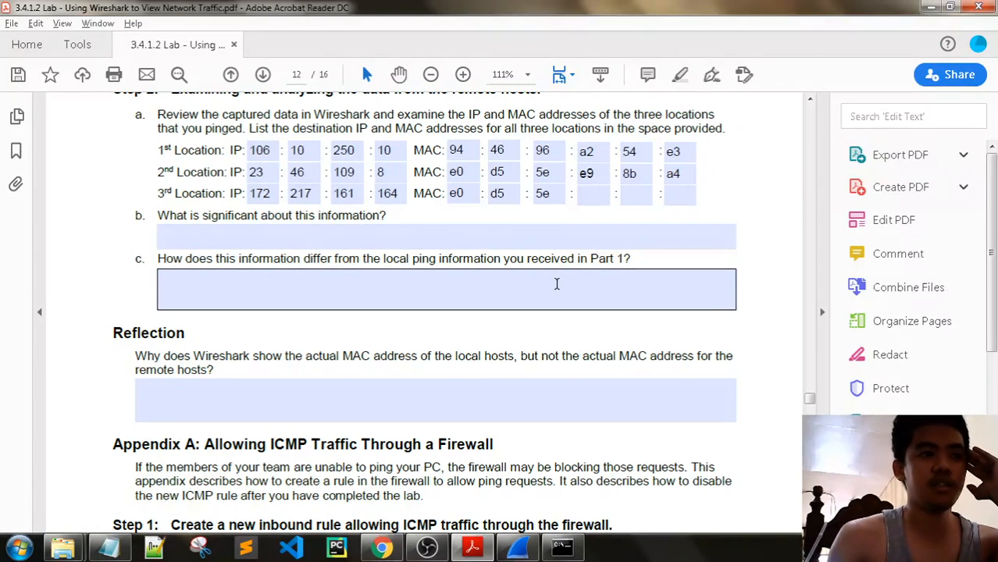
scroll(590, 281, down, 2)
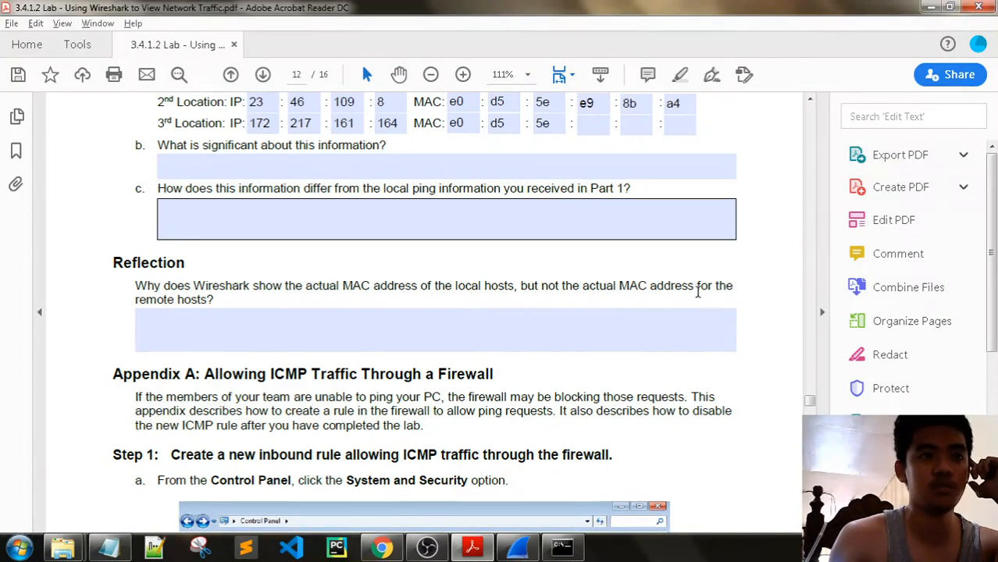
drag(691, 295, 194, 288)
click(234, 292)
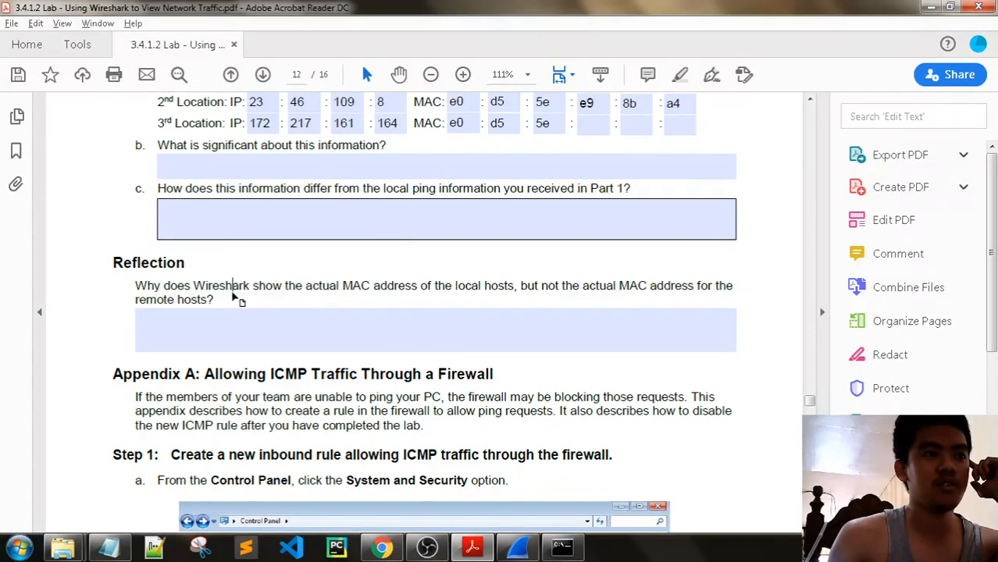
scroll(234, 292, down, 5)
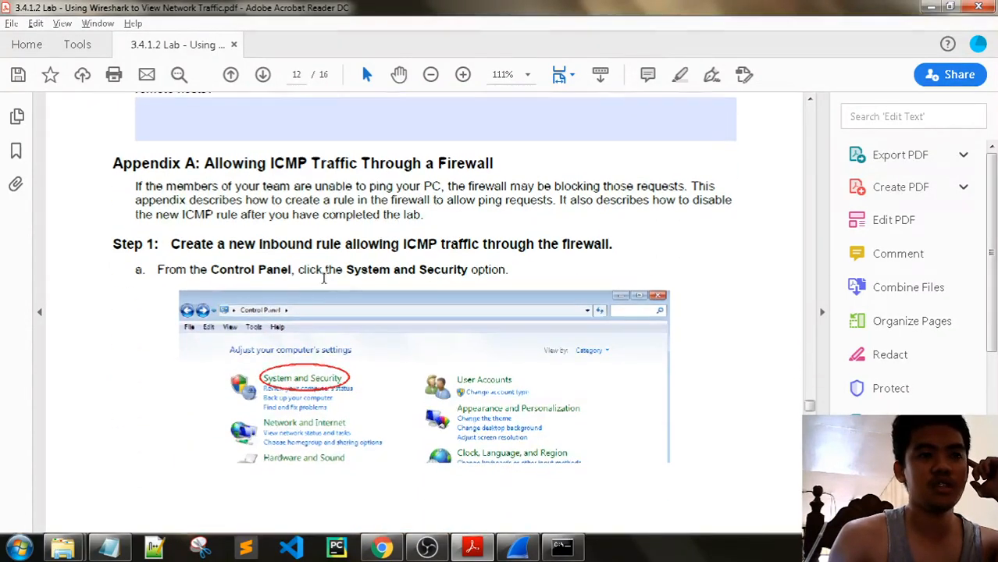
scroll(342, 278, up, 1)
scroll(234, 214, up, 3)
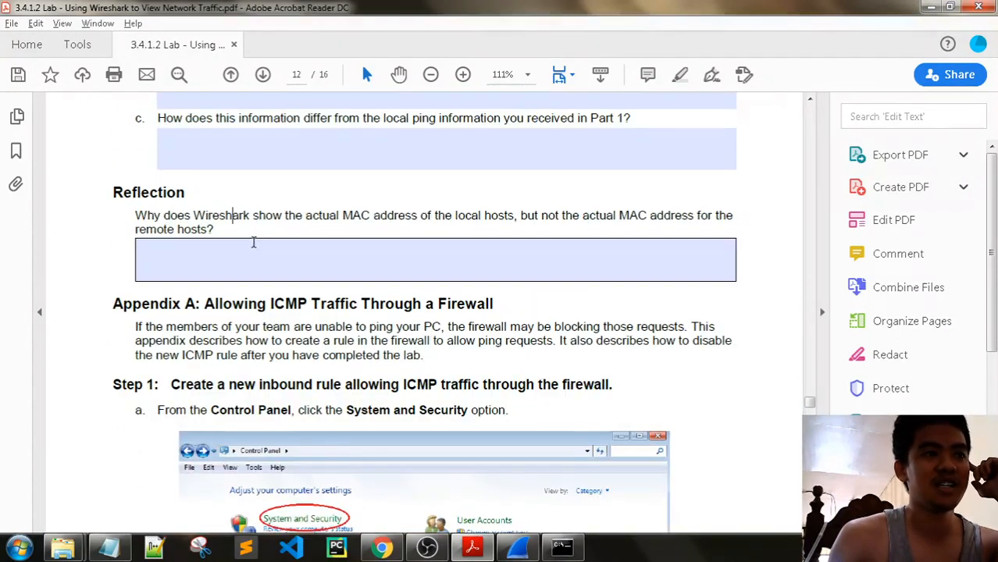
drag(235, 224, 136, 219)
click(223, 234)
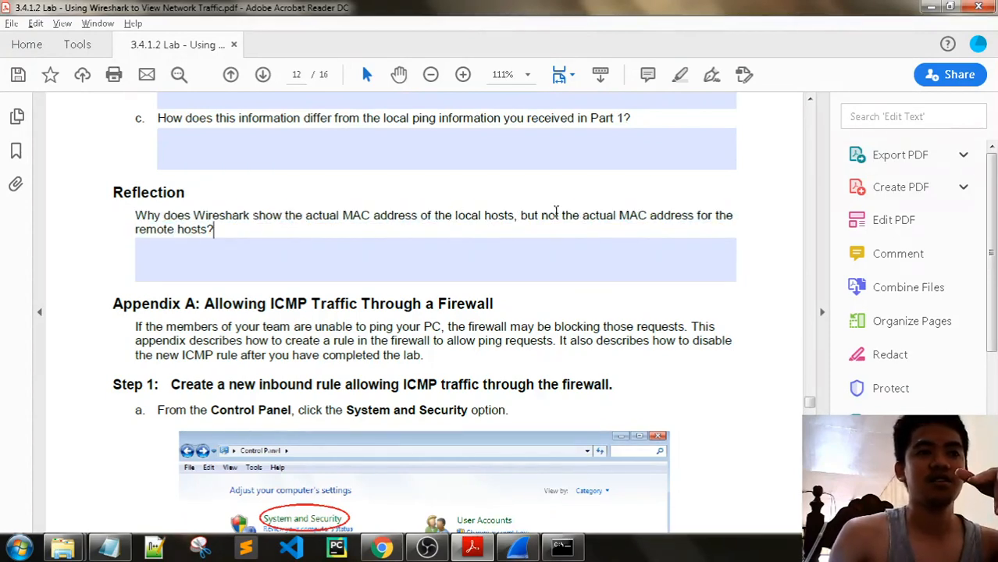
scroll(652, 227, up, 2)
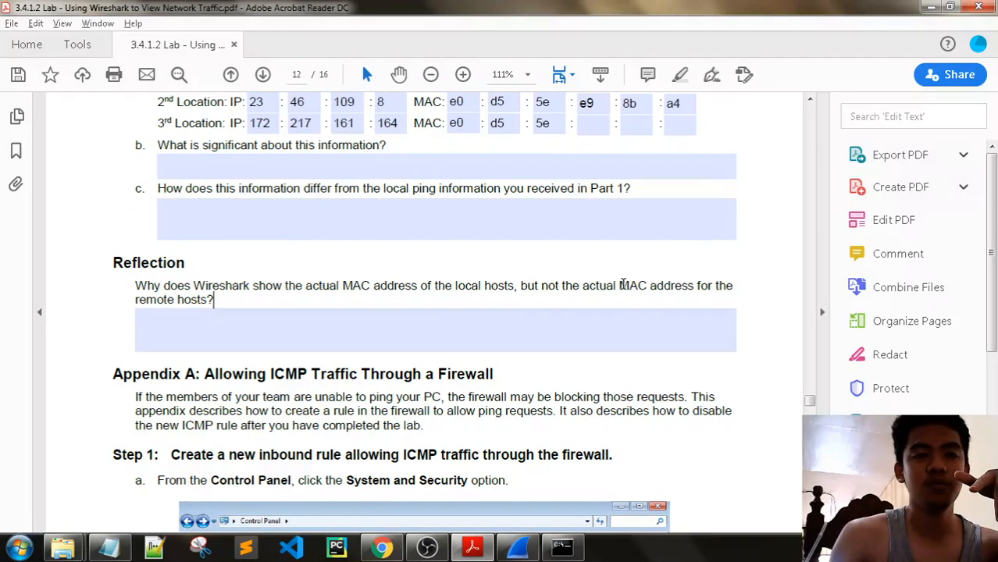
drag(620, 285, 207, 299)
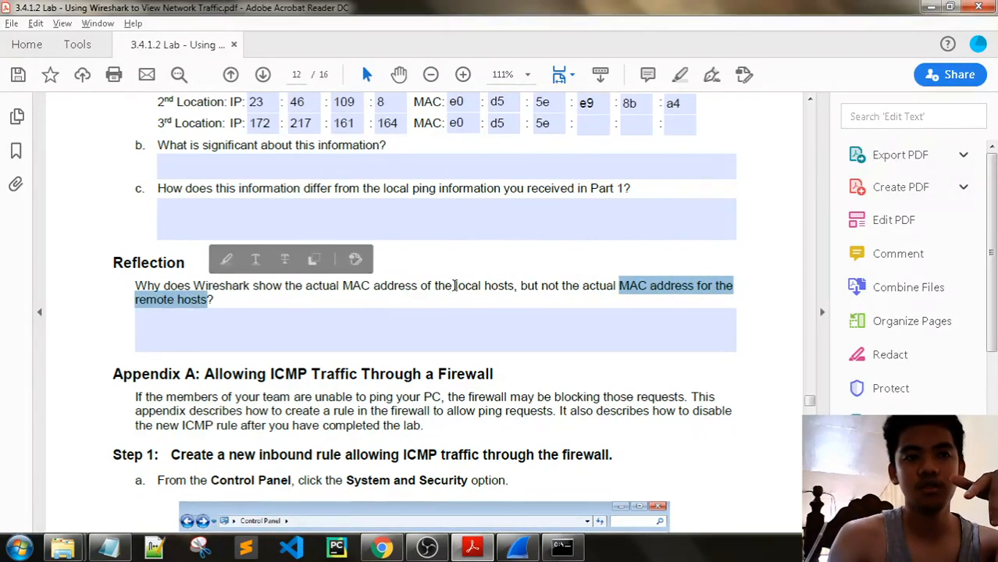
click(519, 286)
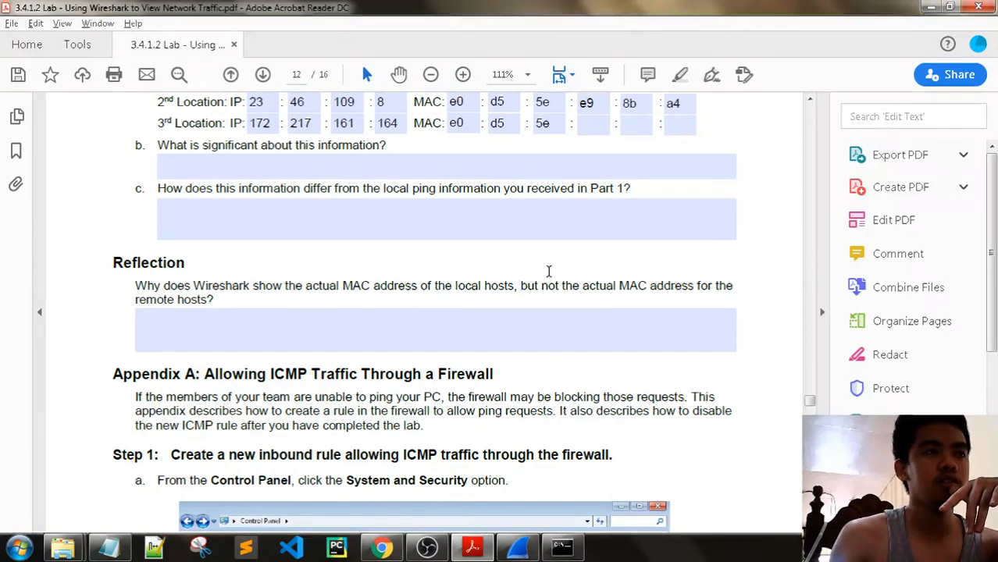
- Return to Wireshark and examine the Ethernet addresses of the first echo reply from 23.46.109.8
key(alt+Tab)
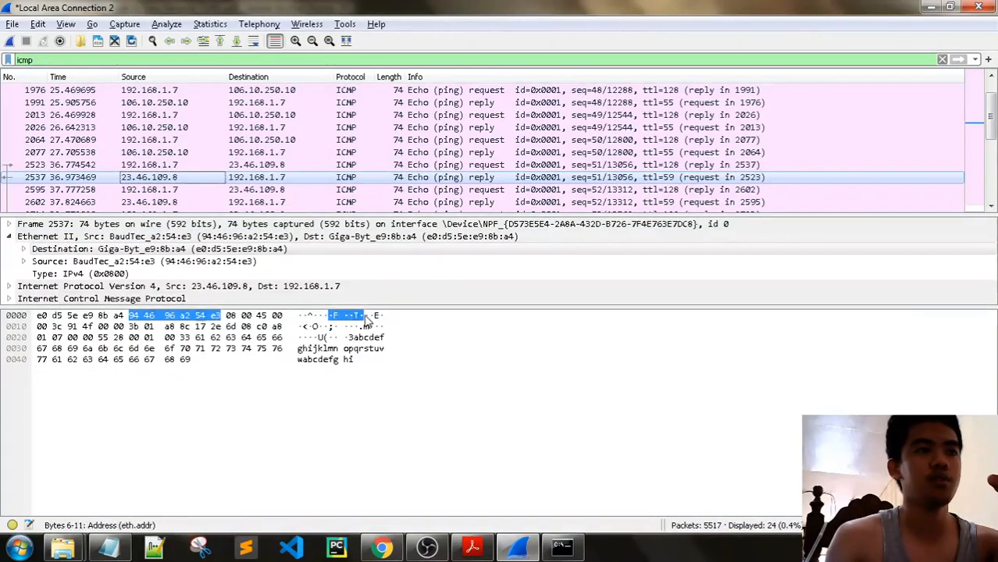
click(271, 177)
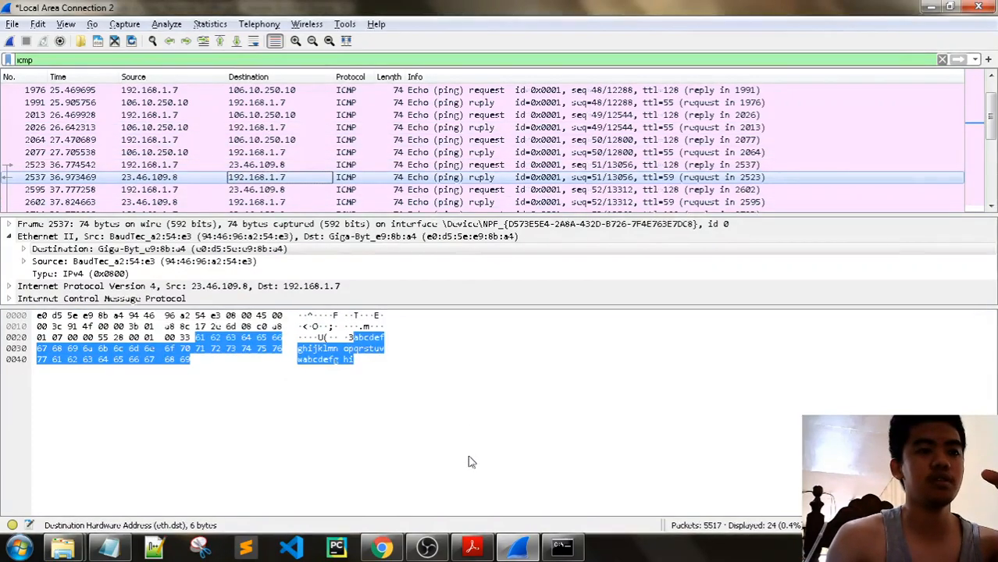
click(383, 549)
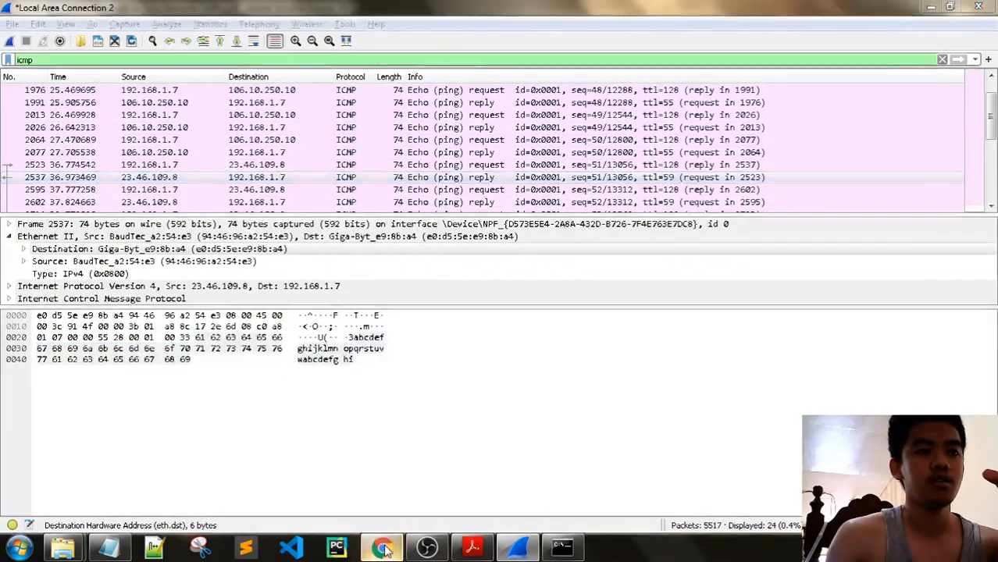
click(517, 547)
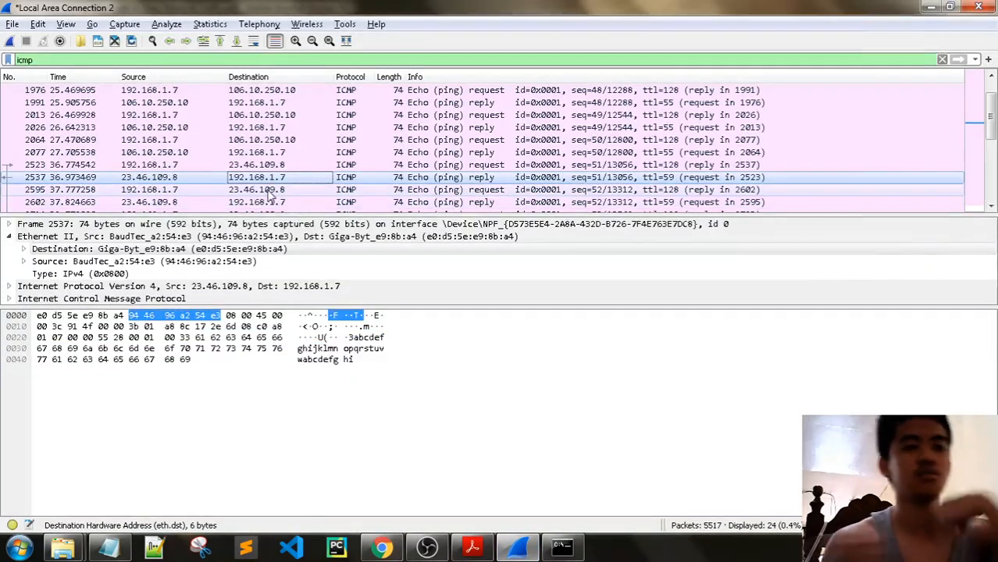
- Compare the destination MACs of the 106.10.250.10 requests and replies with the first 23.46.109.8 request, then look through the remaining ICMP packets
click(246, 152)
click(252, 166)
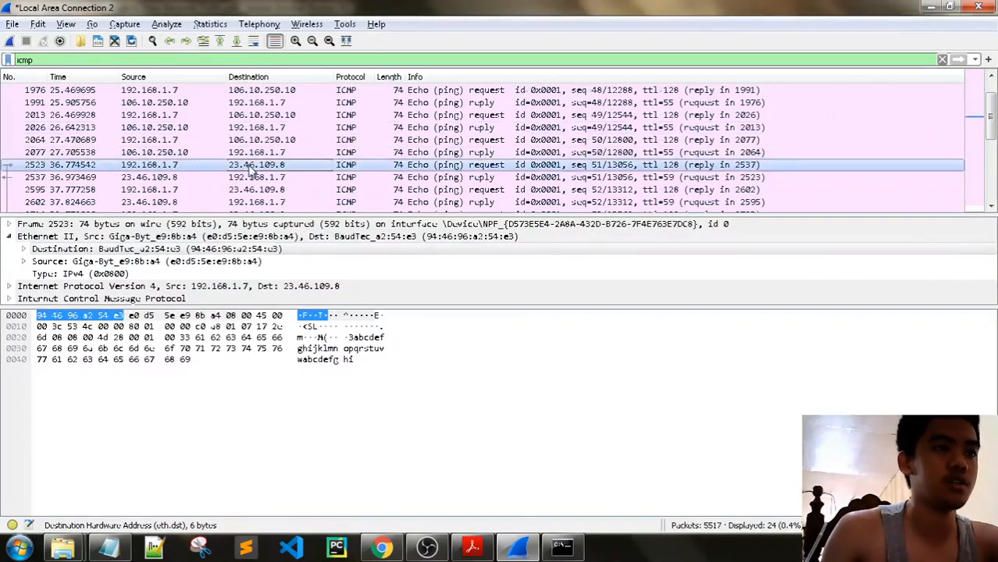
click(254, 128)
click(256, 91)
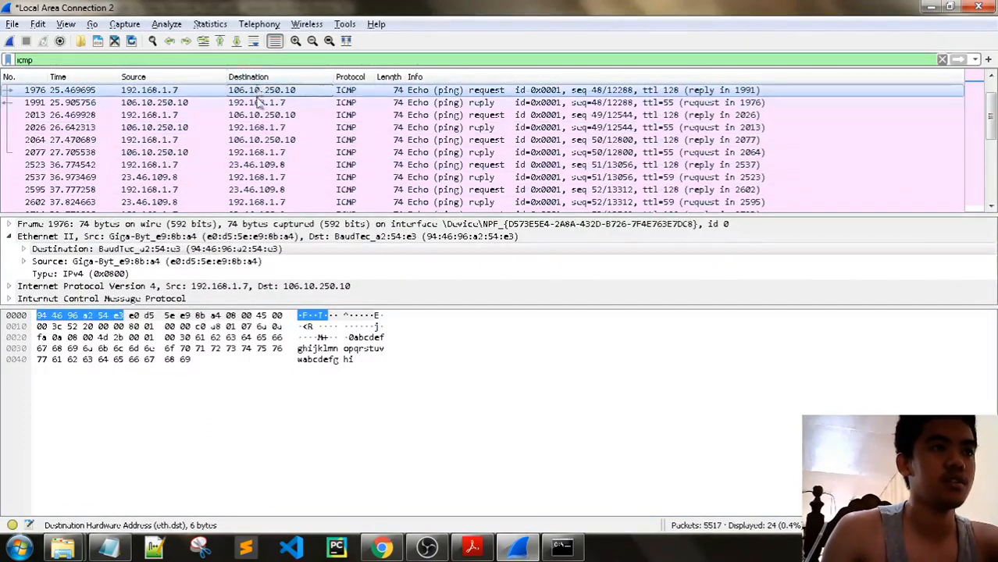
click(258, 103)
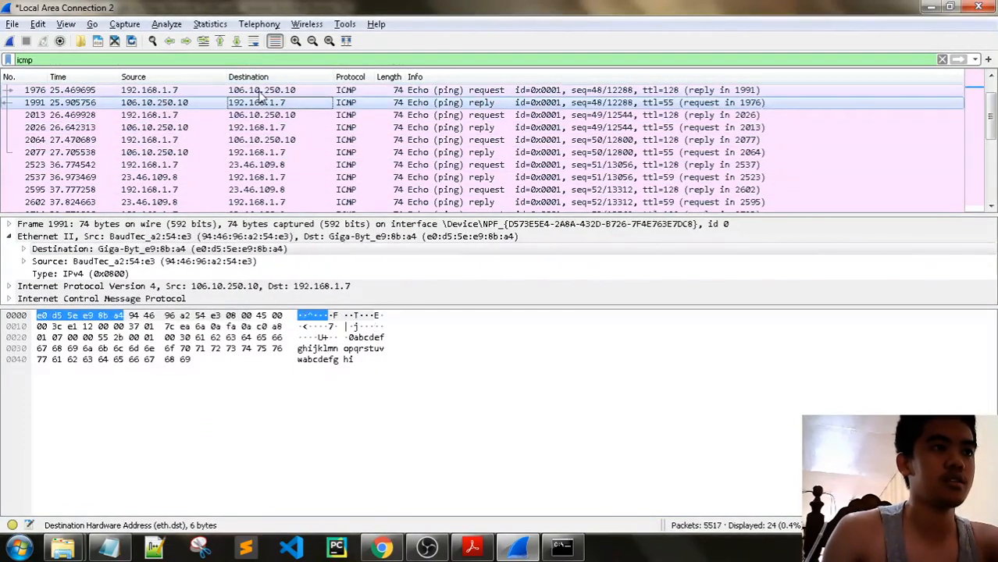
scroll(254, 132, down, 2)
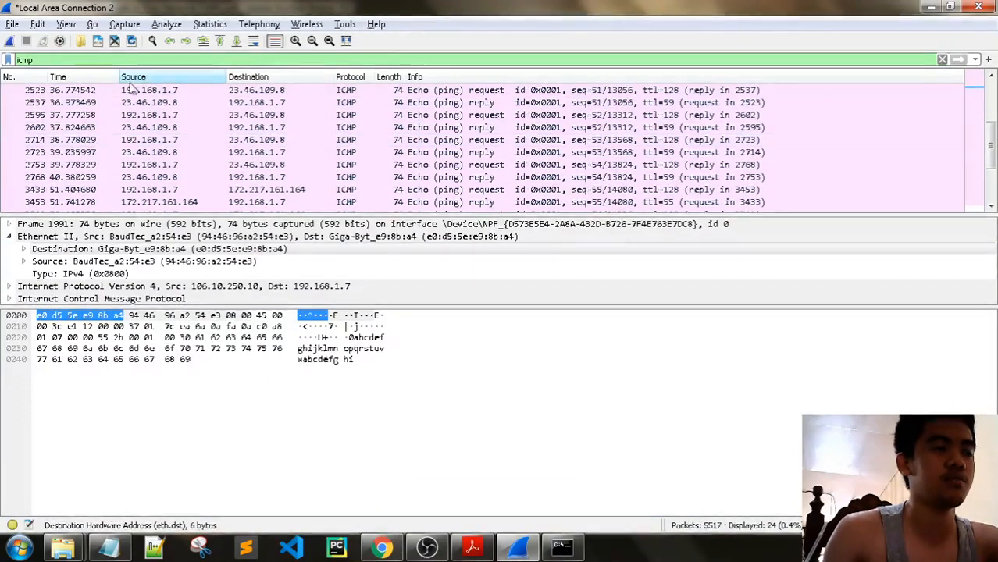
scroll(190, 126, up, 2)
scroll(211, 152, down, 3)
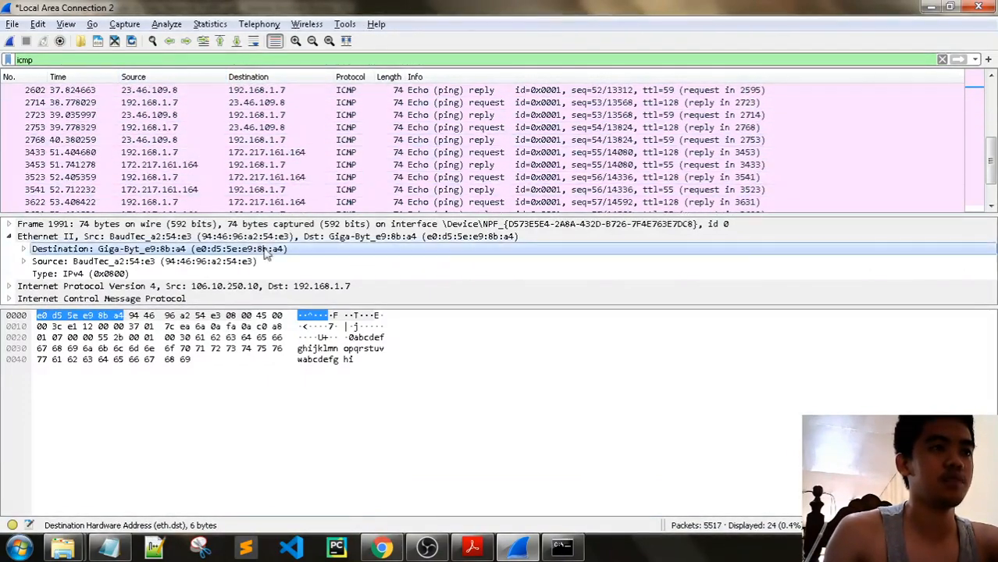
- Switch to the lab PDF in Acrobat Reader and look through Appendix A on allowing ICMP traffic through a firewall, up to Step 2 on disabling the rule
click(472, 547)
scroll(393, 332, down, 2)
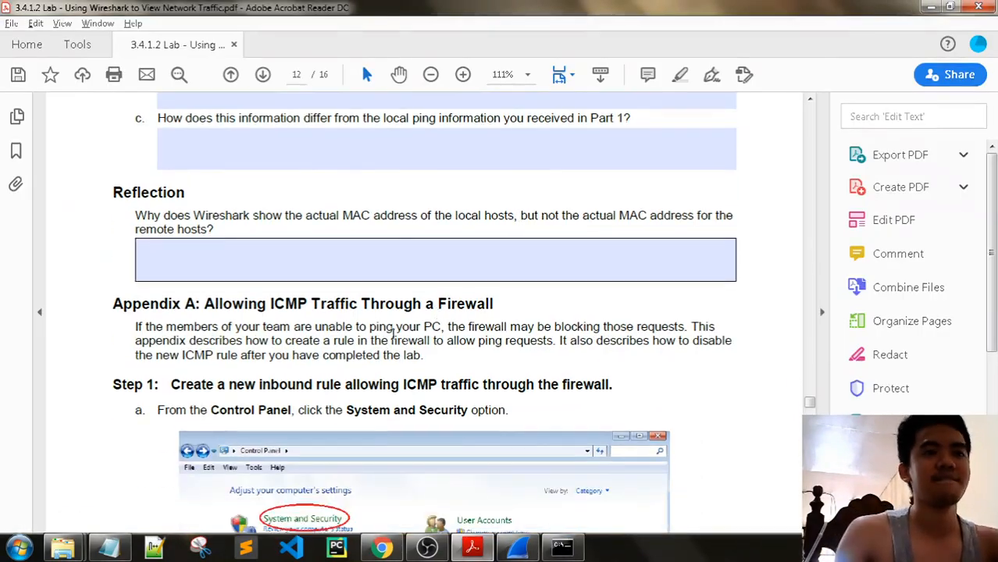
scroll(289, 262, down, 10)
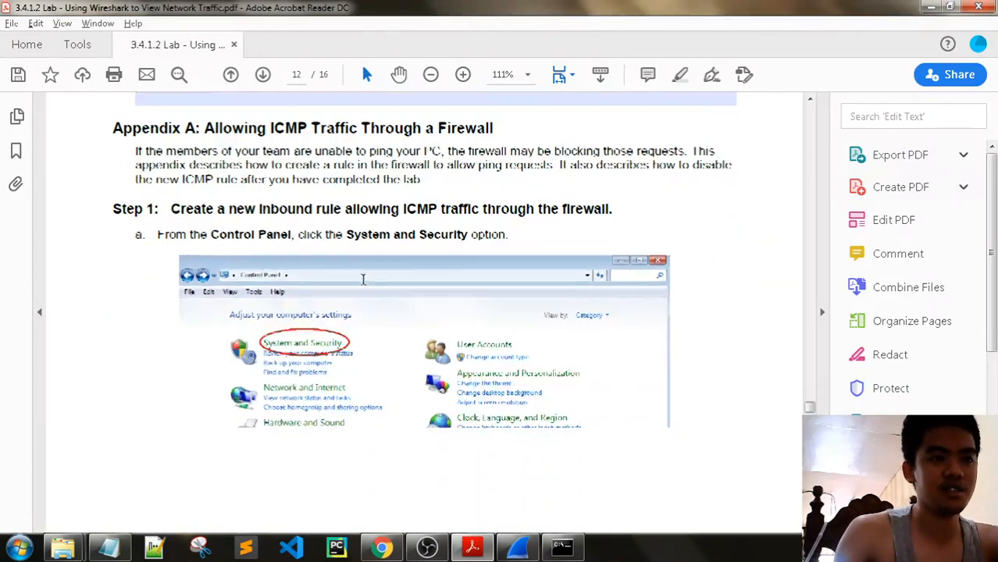
scroll(405, 268, up, 8)
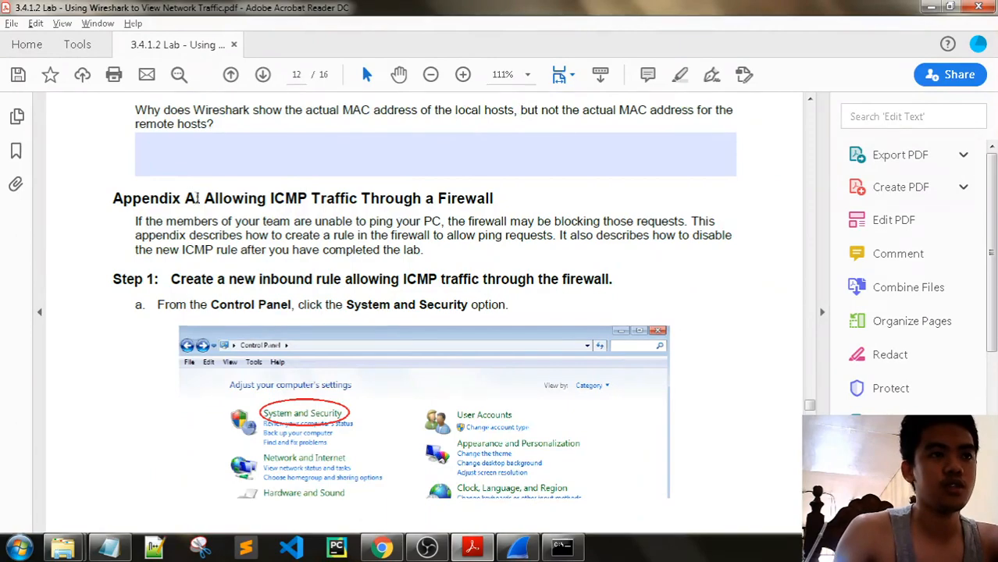
drag(297, 199, 492, 201)
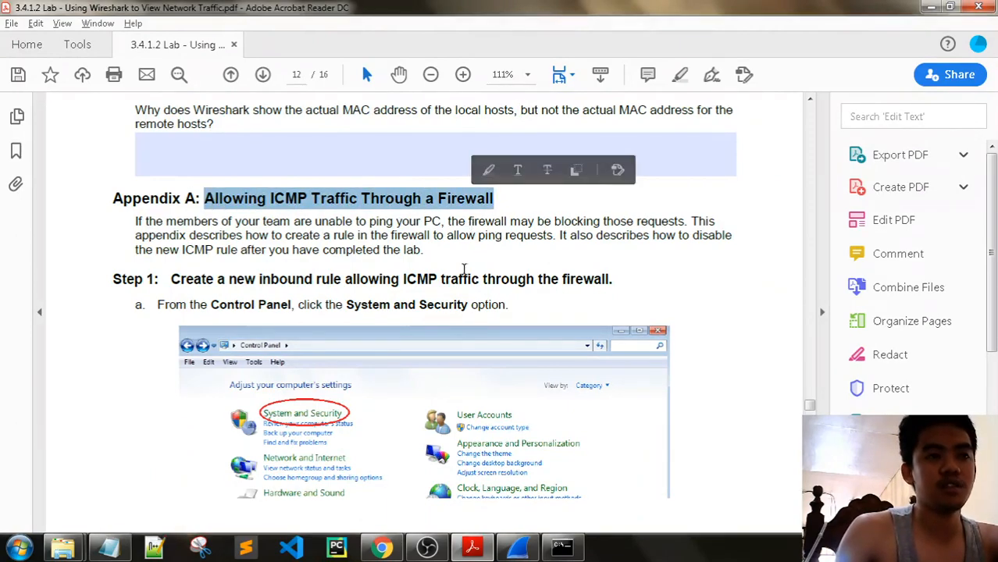
scroll(488, 250, down, 3)
scroll(521, 215, down, 20)
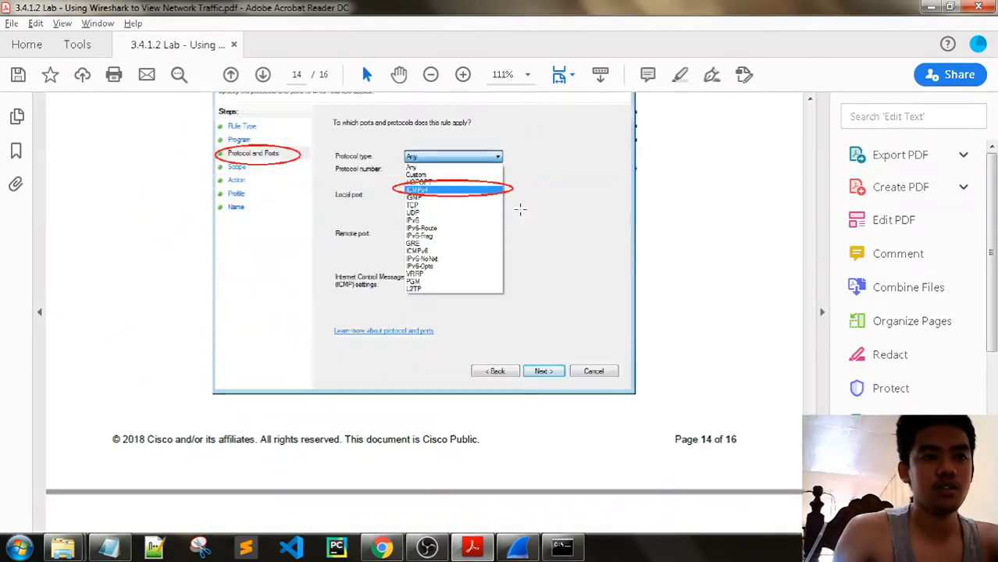
scroll(521, 216, down, 10)
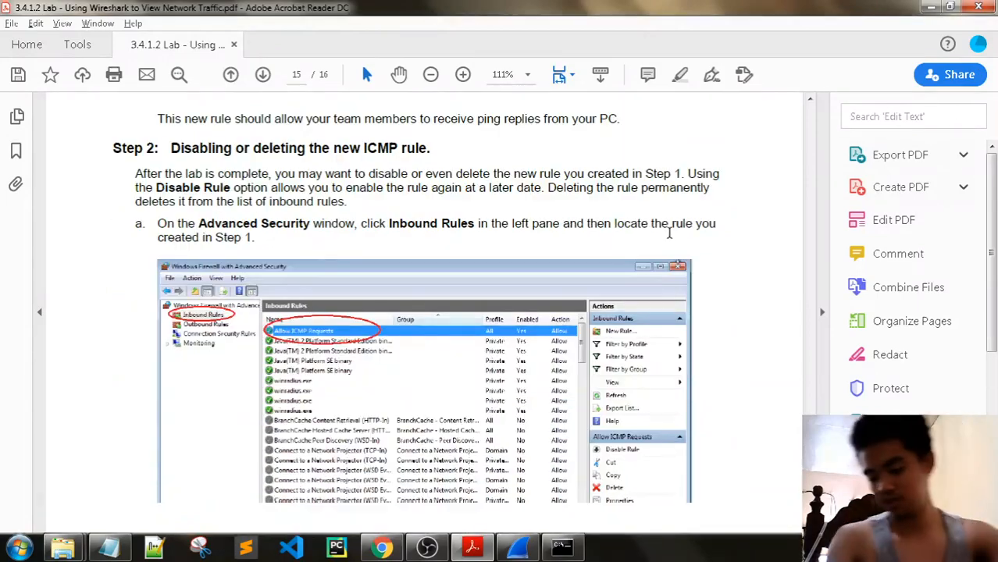